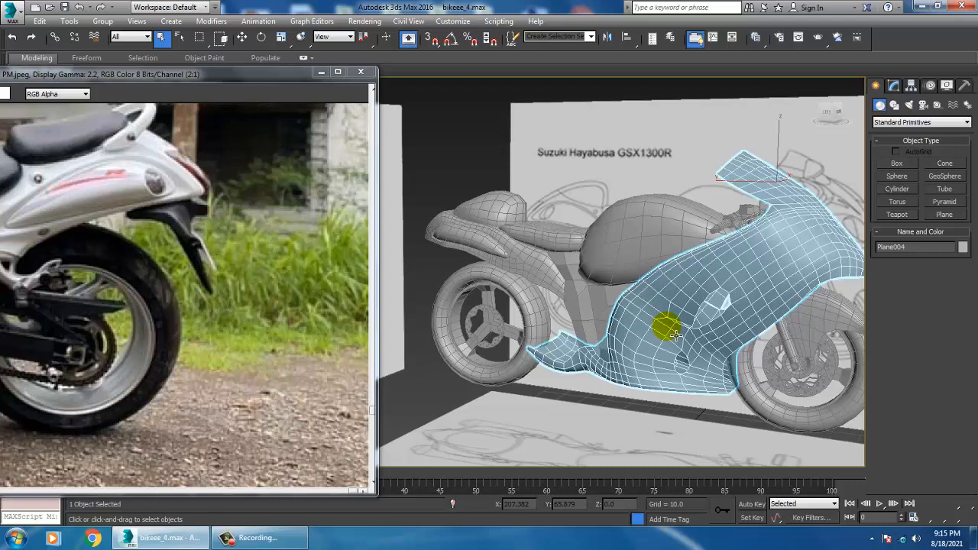
Move the side-view blueprint plane along X to about -258, onto the other side of the motorcycle
middle_click_drag(718, 277, 627, 234, "alt")
left_click(655, 304)
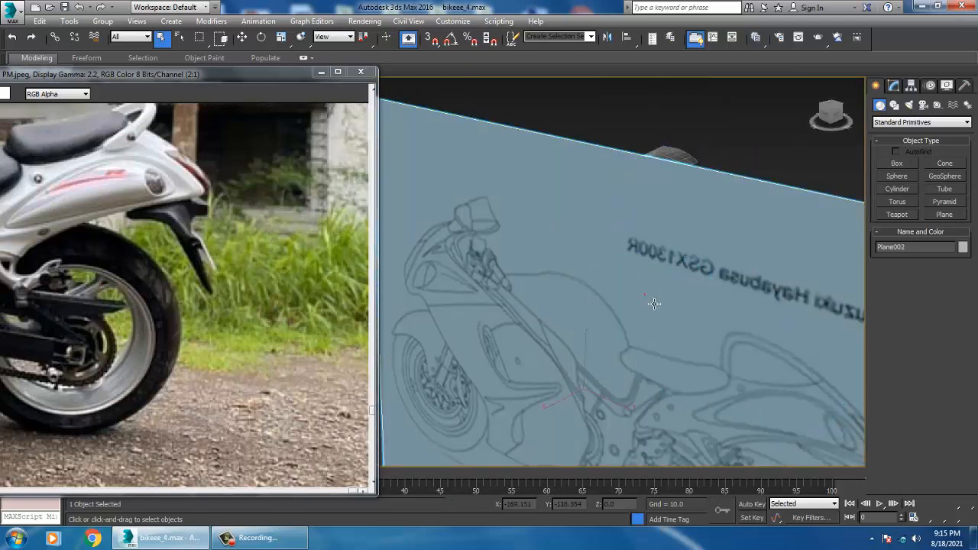
scroll(655, 303, "down", 5)
middle_click_drag(655, 304, 632, 290, "alt")
key("w")
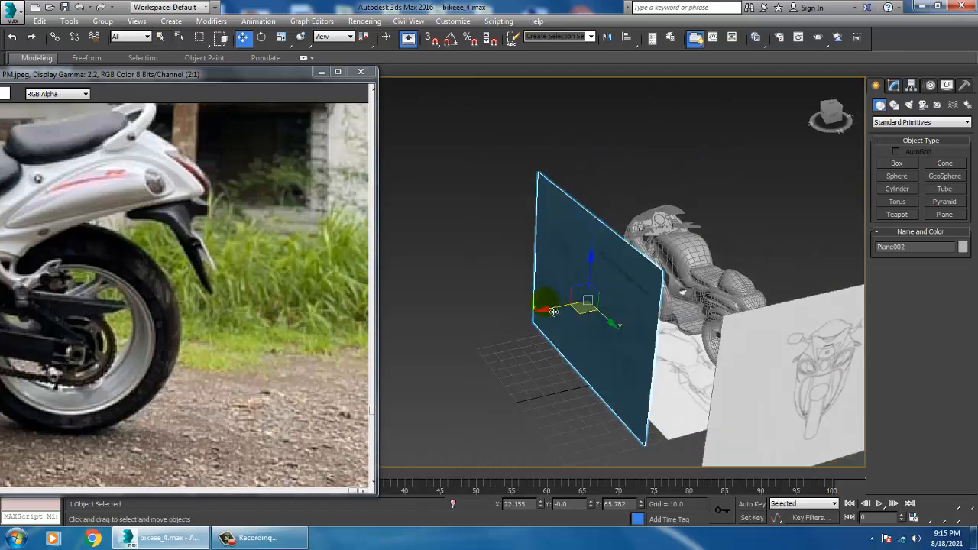
left_click_drag(552, 320, 888, 264)
middle_click_drag(612, 298, 562, 308, "alt")
scroll(710, 306, "up", 3)
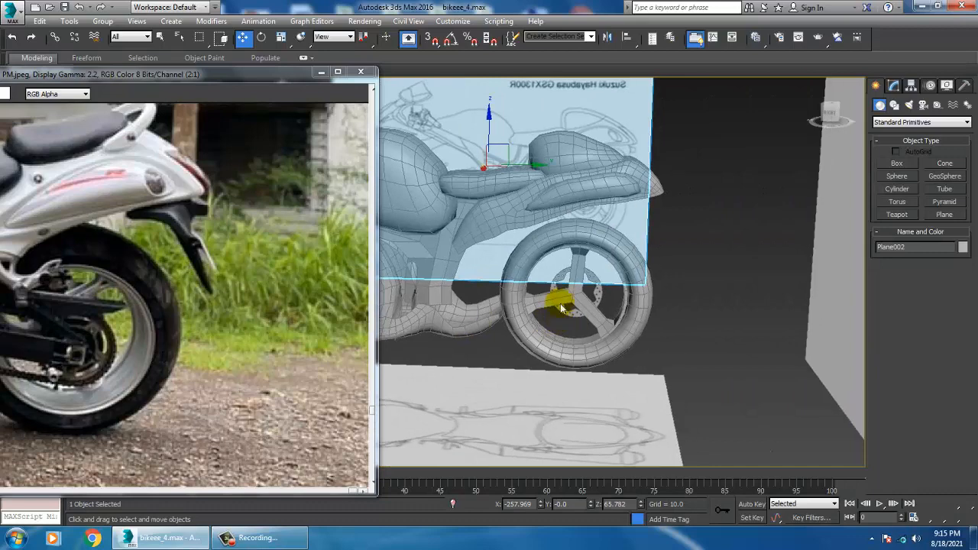
Select the rear tire and show the left view maximized
left_click(556, 249)
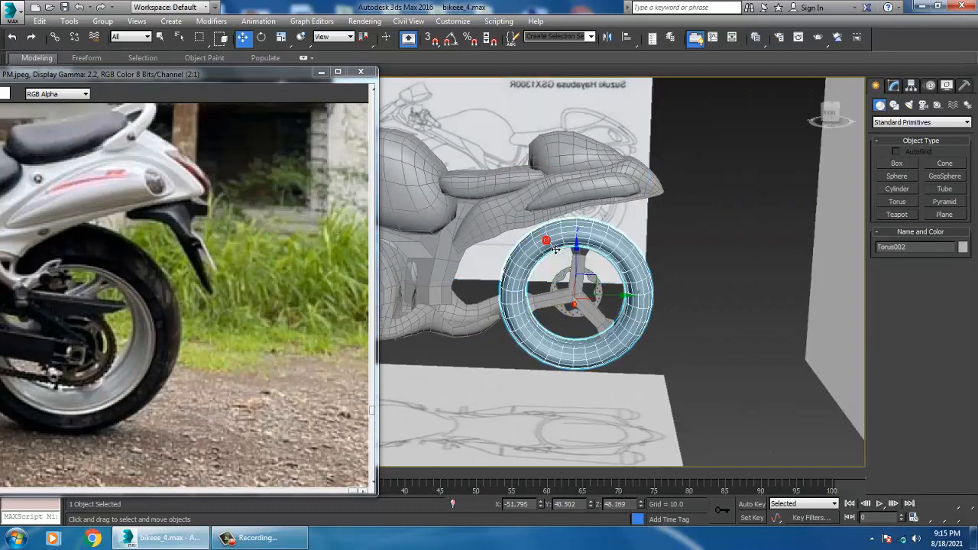
key("alt+w")
middle_click_drag(761, 403, 579, 330, "alt")
middle_click_drag(458, 404, 450, 398)
key("alt+w")
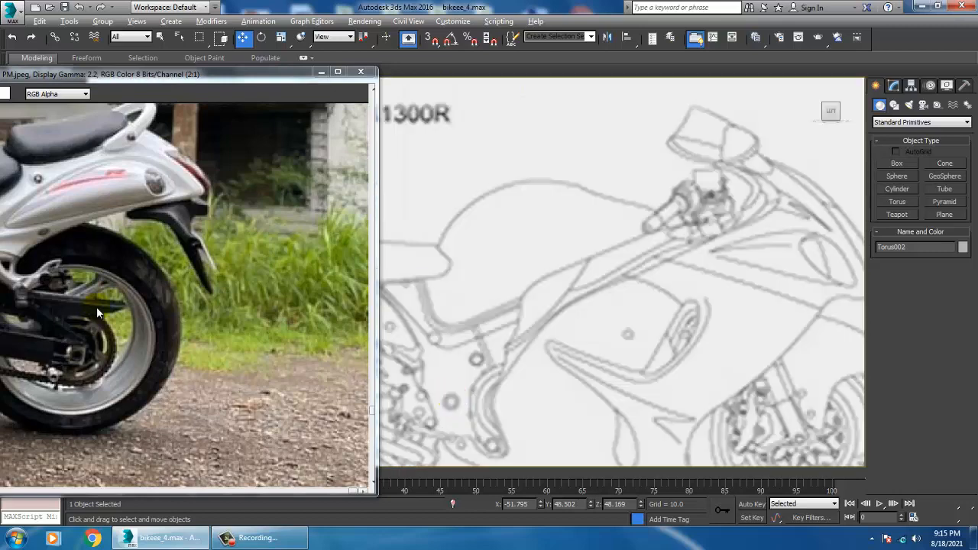
Reposition the reference photo to show the whole rear wheel and frame the blueprint's rear wheel in the left view
middle_click_drag(74, 184, 96, 184)
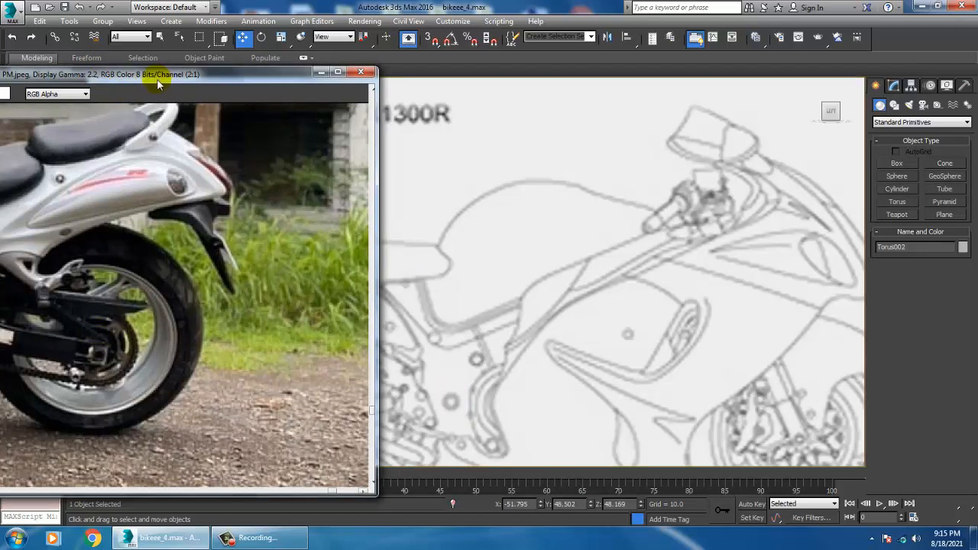
left_click_drag(157, 77, 203, 40)
middle_click_drag(701, 358, 675, 319)
middle_click_drag(525, 337, 733, 300)
scroll(703, 292, "down", 4)
scroll(590, 337, "up", 4)
middle_click_drag(591, 336, 612, 322)
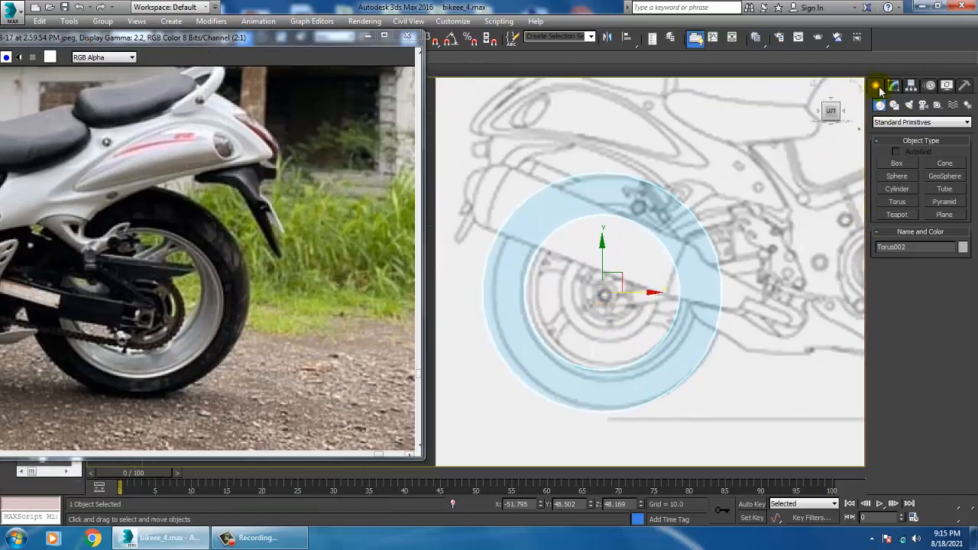
Create a cylinder with a radius of about 5.2 centered on the blueprint's rear wheel hub
left_click(897, 189)
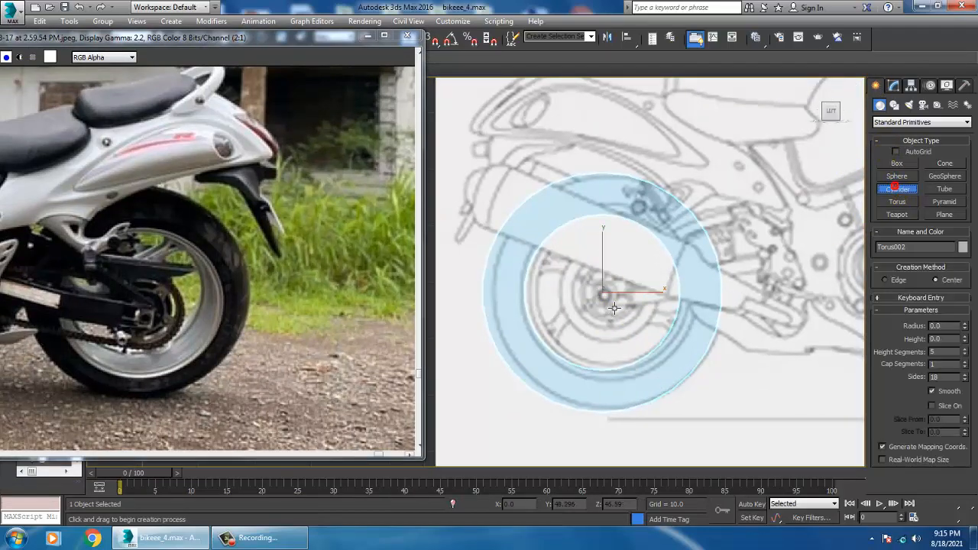
left_click_drag(614, 302, 619, 307)
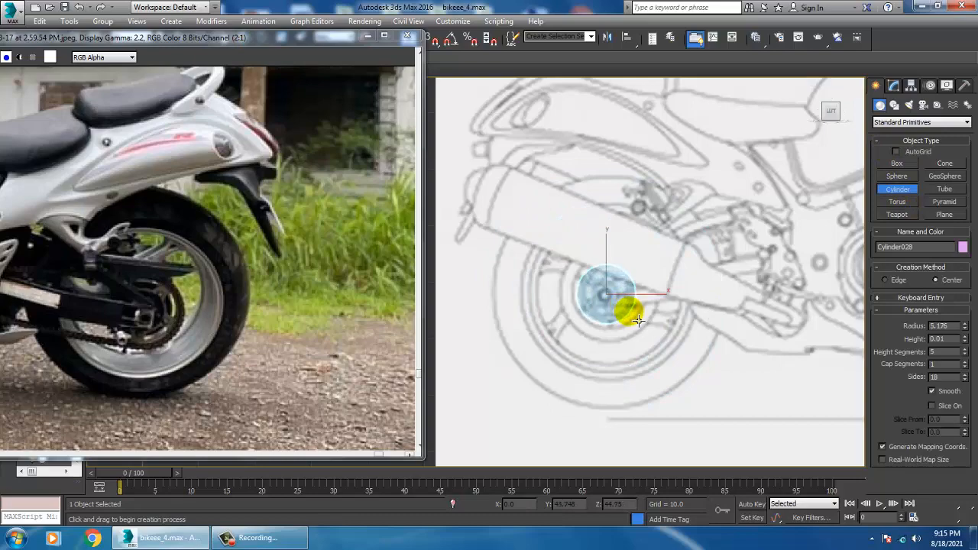
left_click(631, 255)
key("w")
key("alt+w")
middle_click(719, 410)
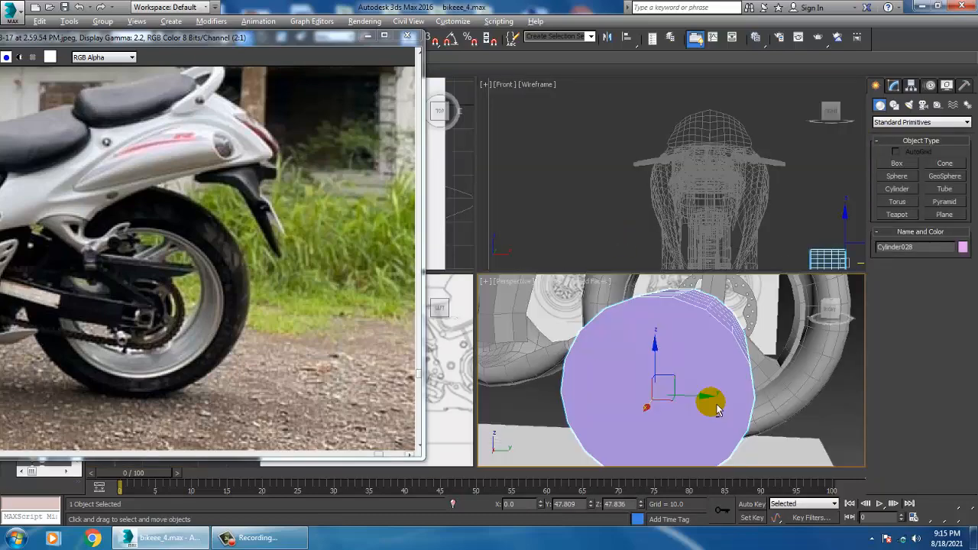
Move the cylinder along X into the rear wheel and set its radius to 4.052 and height to 8.254
key("alt+w")
middle_click_drag(716, 409, 577, 366, "alt")
left_click_drag(557, 376, 697, 361)
middle_click_drag(718, 317, 698, 300, "alt")
left_click(892, 85)
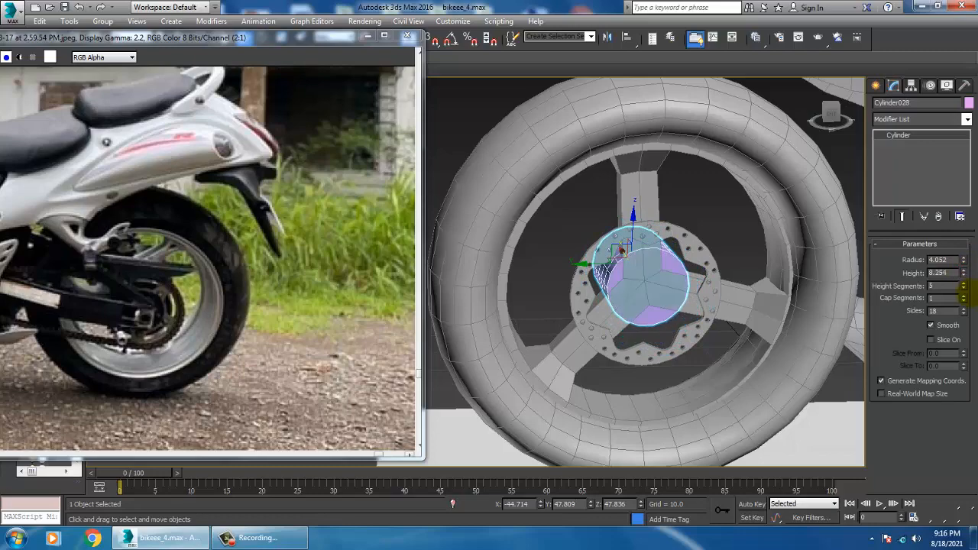
Shift the hub cylinder along X to about -45.6 so it sits centrally through the rear wheel
middle_click_drag(704, 303, 636, 305, "alt")
key("r")
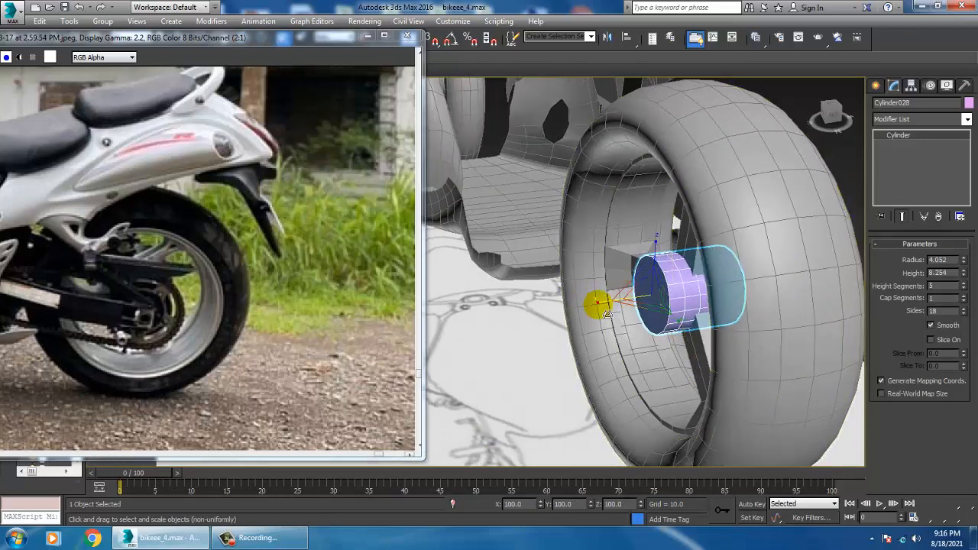
key("w")
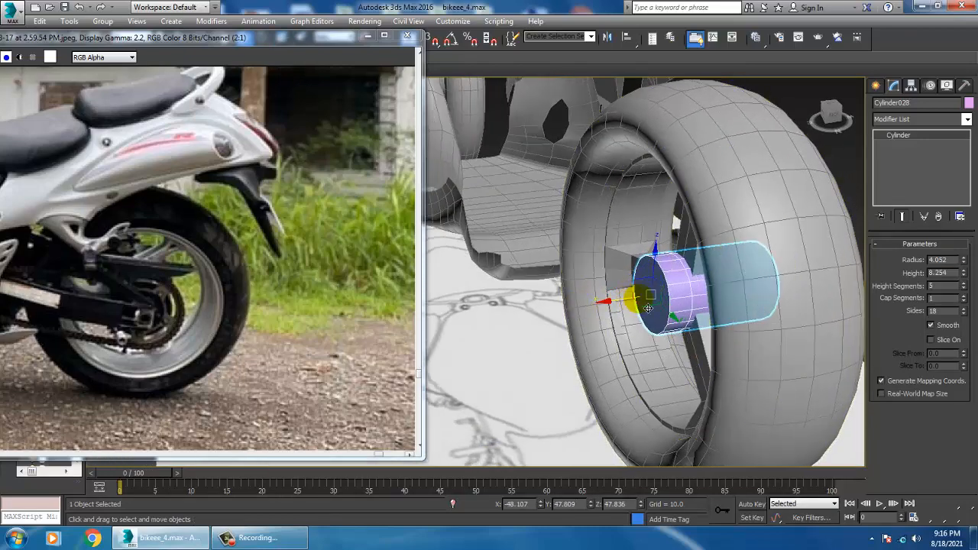
middle_click_drag(630, 308, 550, 327, "alt")
Examine the hub cylinder's alignment with the rear wheel in the front and perspective views
key("alt+w")
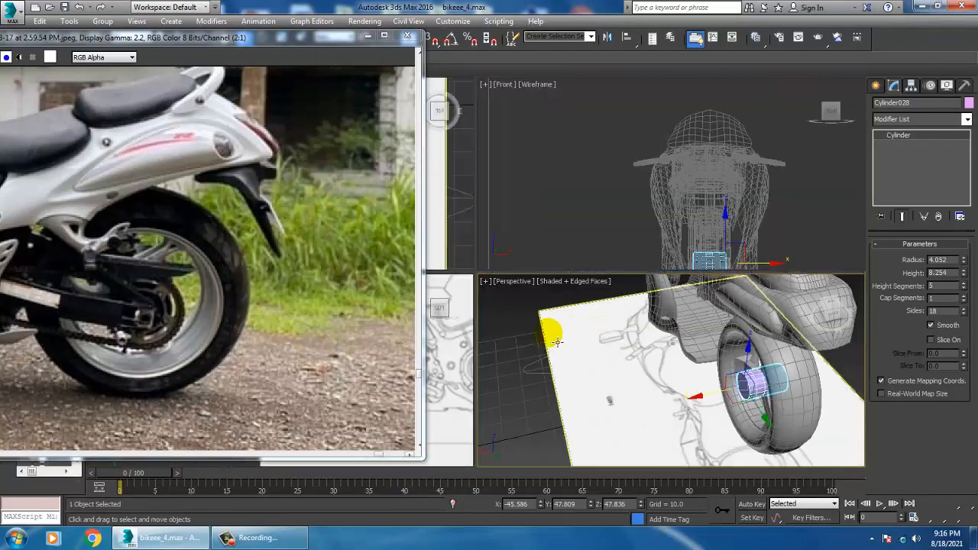
scroll(604, 205, "up", 10)
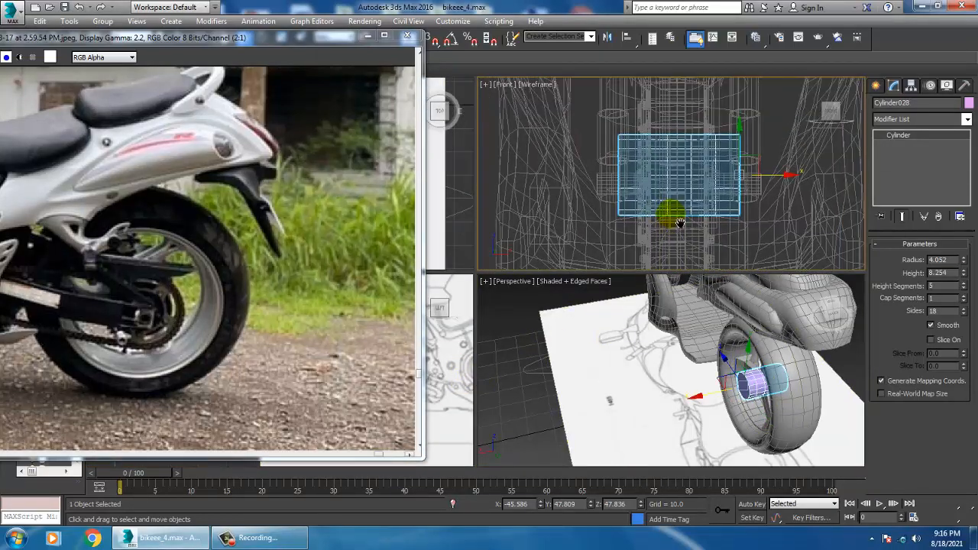
scroll(670, 227, "down", 2)
middle_click(749, 379)
key("alt+w")
middle_click_drag(749, 379, 689, 289, "alt")
key("alt+w")
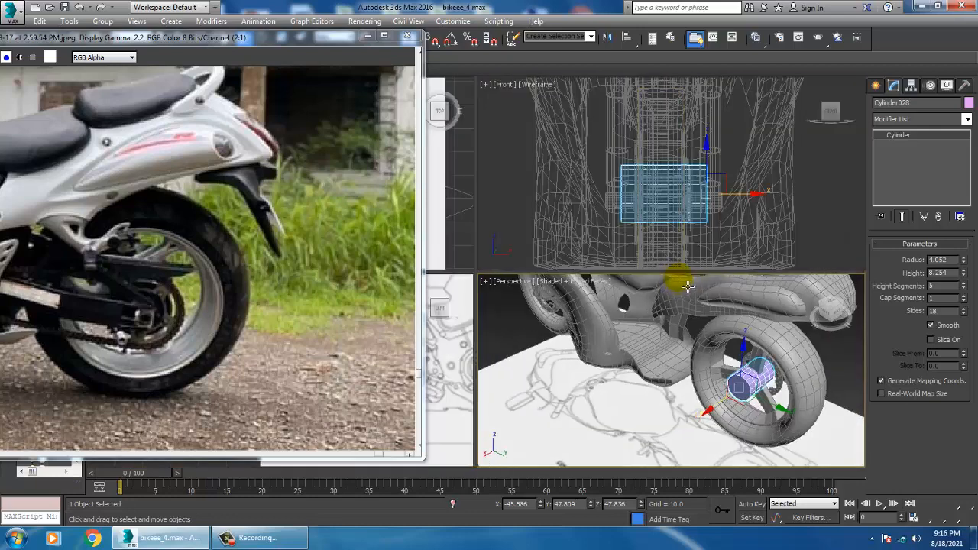
key("alt+w")
middle_click_drag(710, 371, 651, 295, "alt")
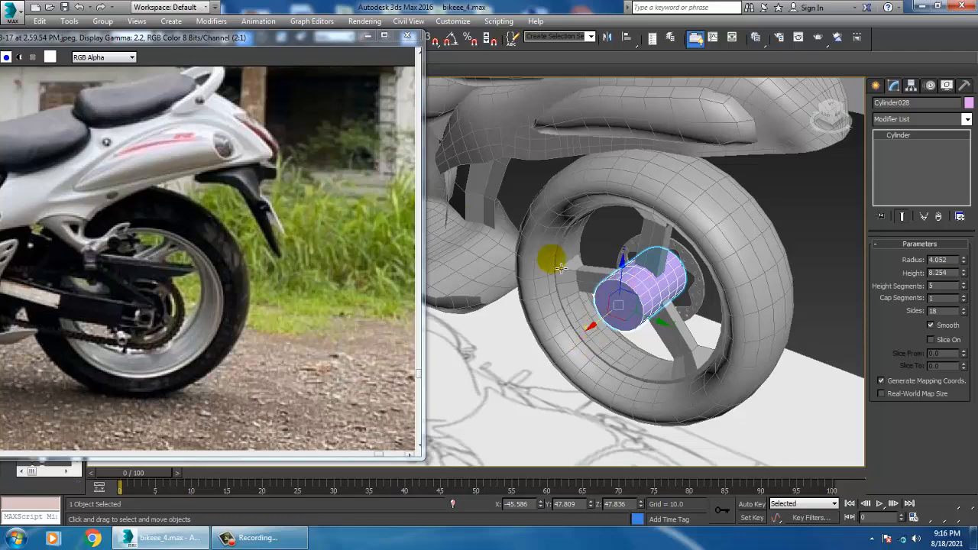
Show the rear wheel in a wireframe top view and reposition the reference photo to reveal more of the bike's rear
key("alt+w")
middle_click(470, 218)
key("alt+w")
mouse_move(464, 216)
middle_mouse_down()
mouse_move(540, 228)
mouse_move(581, 269)
middle_mouse_up()
scroll(541, 230, "down", 5)
key("F3")
scroll(637, 266, "down", 8)
mouse_move(659, 307)
middle_mouse_down()
mouse_move(661, 329)
mouse_move(646, 280)
mouse_move(664, 256)
middle_mouse_up()
scroll(646, 280, "up", 2)
left_click_drag(136, 41, 197, 33)
Draw a three-point spline line in the top view from the hub cylinder forward past the rear wheel for the swingarm
left_click(875, 85)
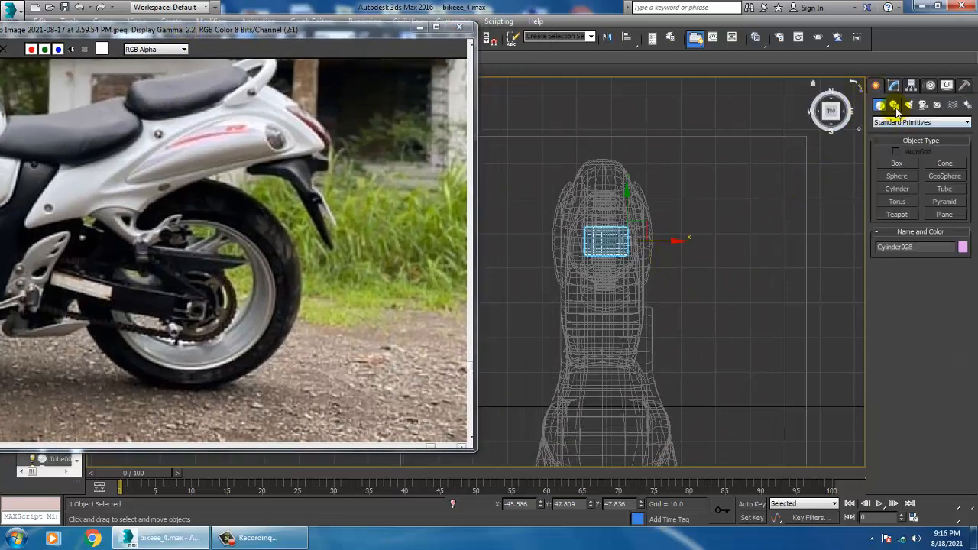
left_click(895, 107)
left_click(897, 173)
scroll(649, 226, "up", 5)
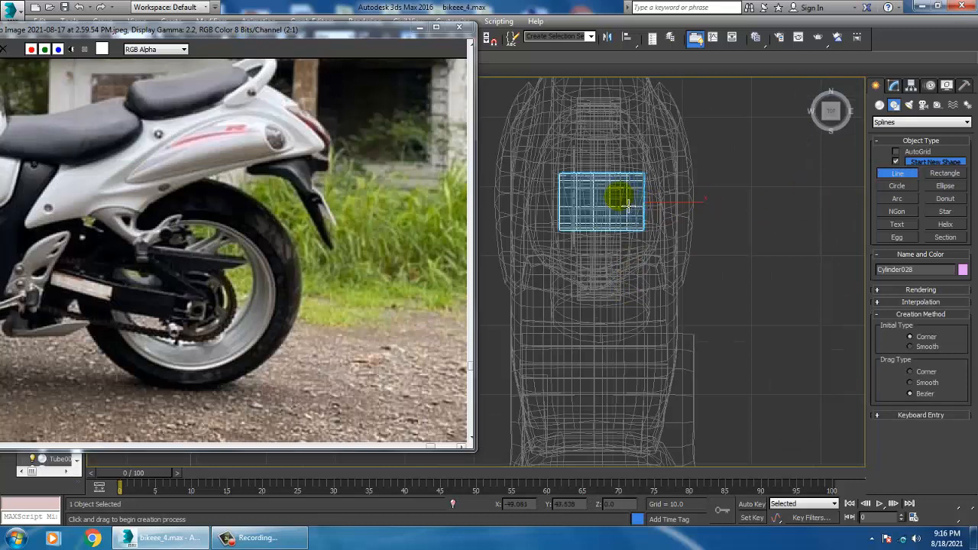
left_click(619, 197)
left_click(623, 212)
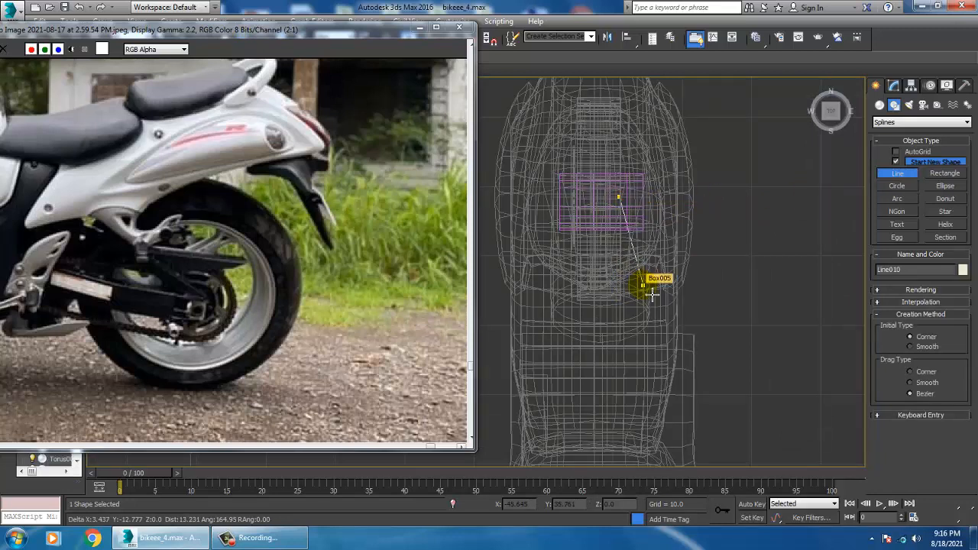
right_click(630, 376)
right_click(630, 376)
Raise the new line to the rear hub's height, at about Z 46.1
key("alt+w")
middle_click(705, 393)
key("alt+w")
middle_click_drag(715, 390, 724, 383, "alt")
scroll(722, 381, "down", 5)
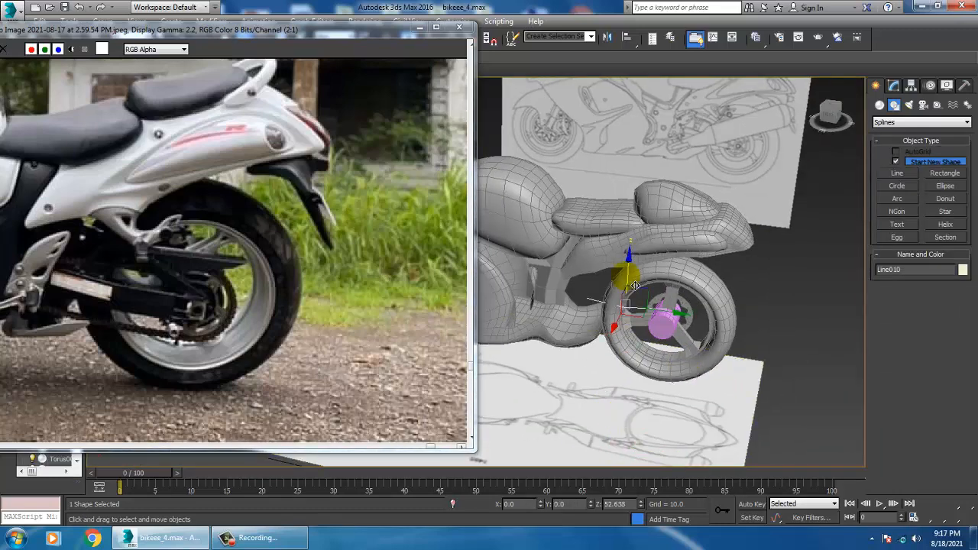
middle_click_drag(636, 304, 653, 336, "alt")
Move the side-view blueprint plane along X to about 332, behind the motorcycle as seen from the left
key("alt+w")
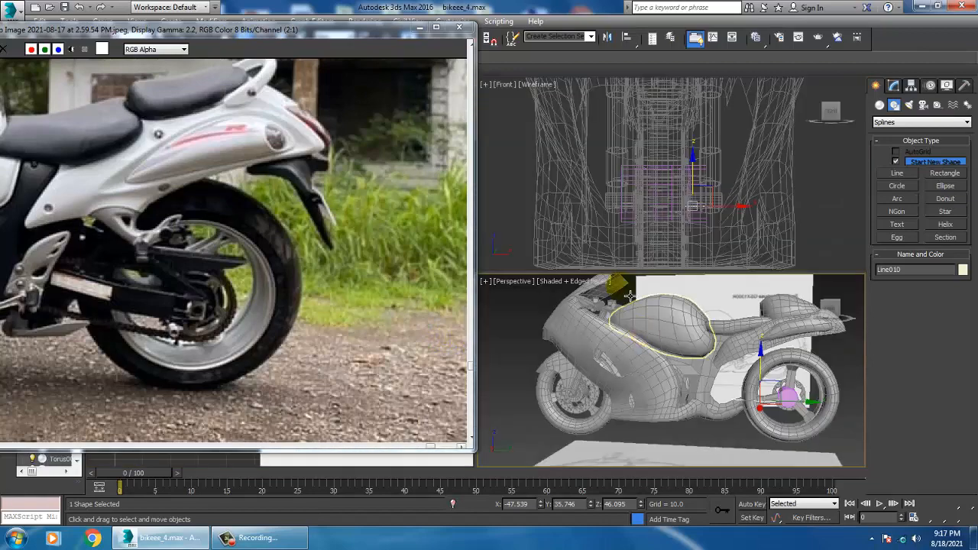
middle_click_drag(405, 471, 332, 467, "alt")
key("alt+w")
key("z")
scroll(642, 372, "down", 5)
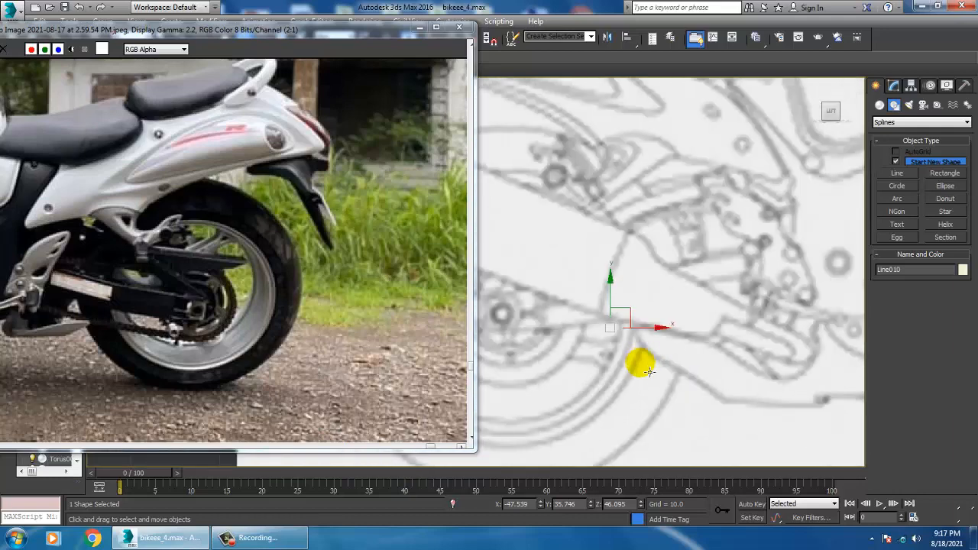
key("alt+w")
mouse_move(735, 394)
middle_mouse_down("alt")
mouse_move(717, 399)
mouse_move(729, 399)
middle_mouse_up("alt")
scroll(730, 399, "down", 5)
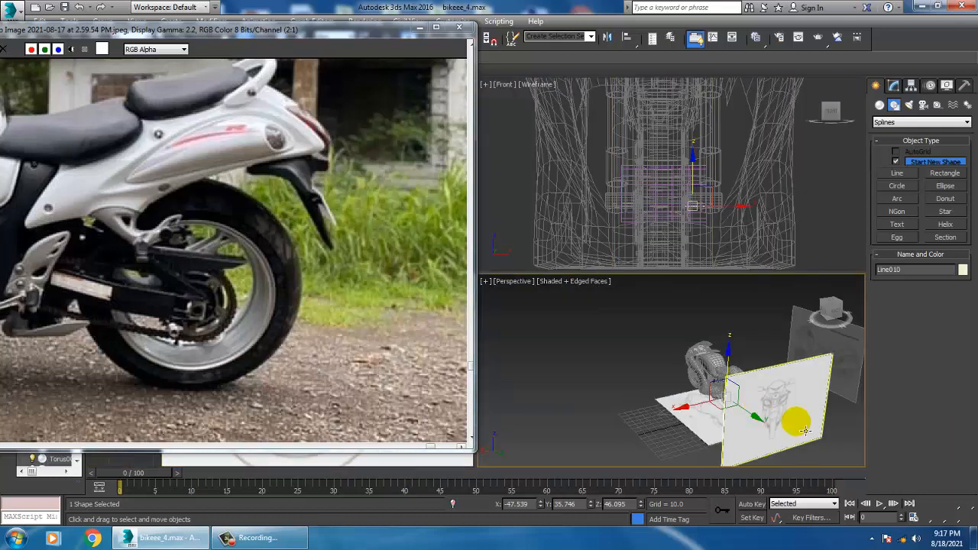
left_click(796, 424)
middle_click_drag(778, 425, 802, 426, "alt")
left_click(779, 350)
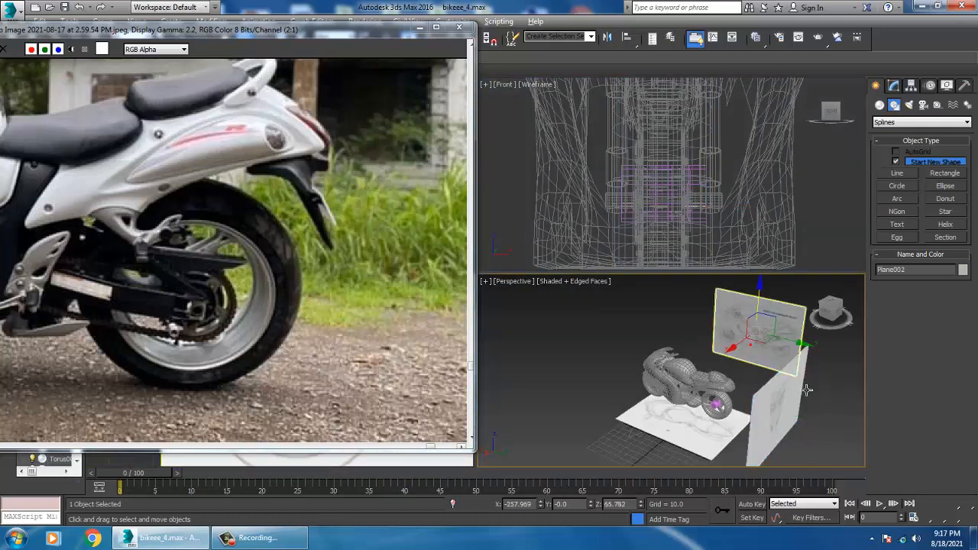
middle_click_drag(806, 391, 732, 357, "alt")
left_click_drag(730, 343, 386, 453)
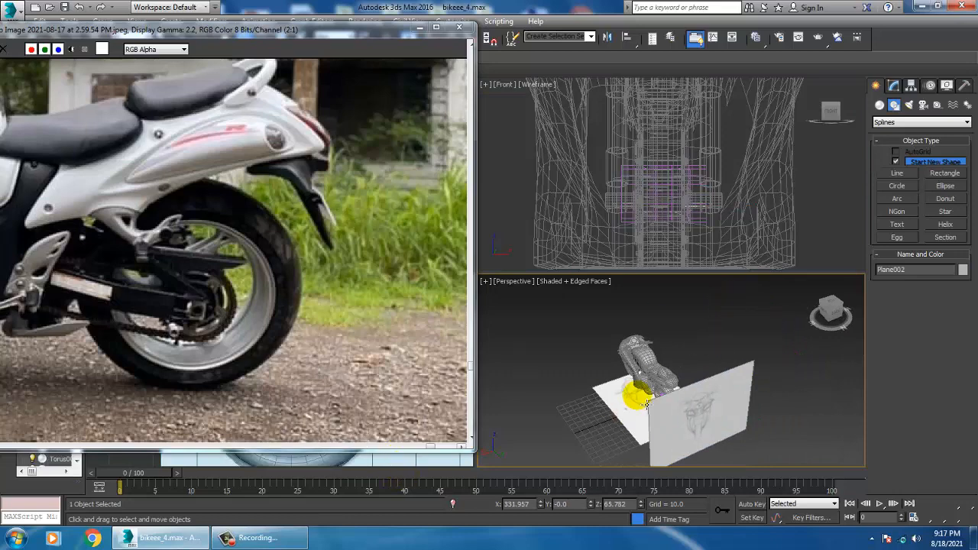
middle_click_drag(646, 403, 642, 382, "alt")
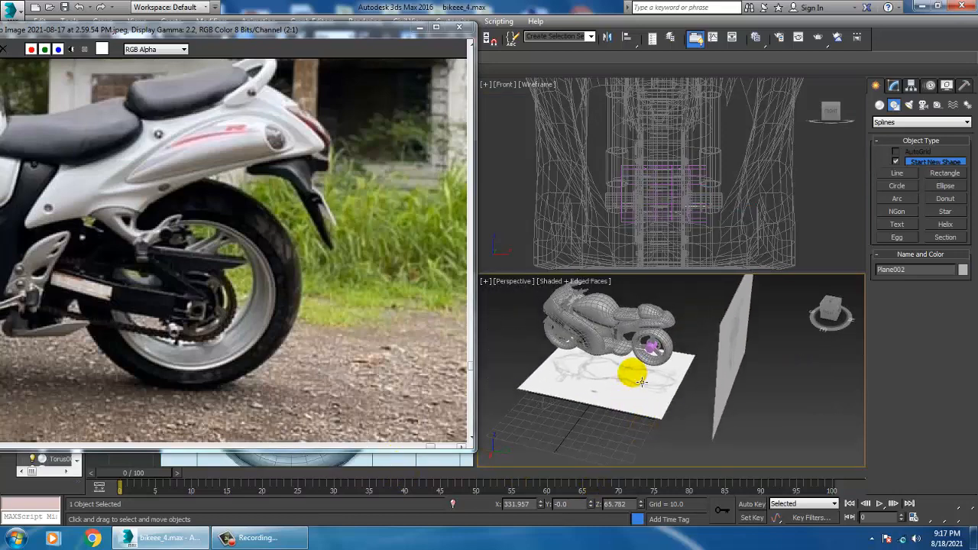
Select the swingarm line and raise it to the axle center, about Z 48.66, in a wireframe left view
left_click(645, 348)
left_click(642, 357)
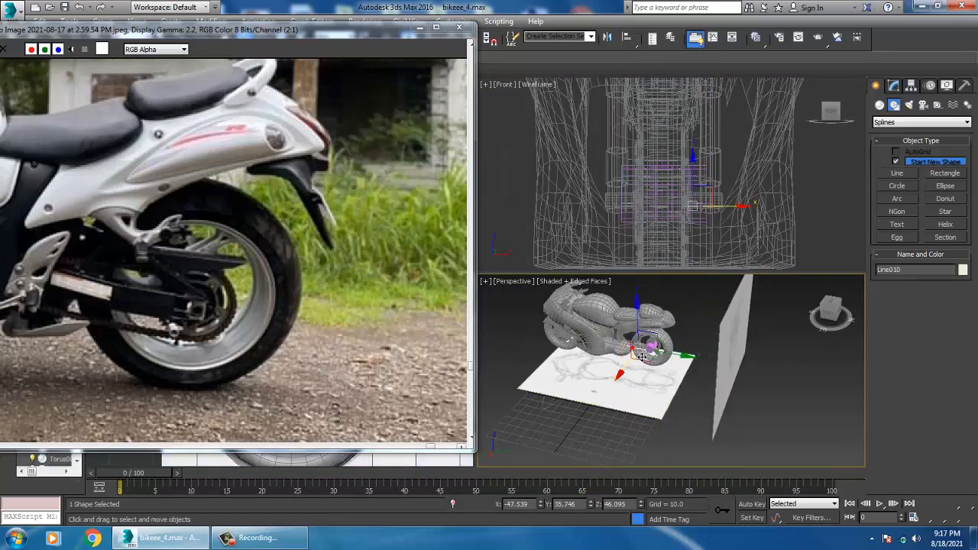
right_click(372, 463)
key("alt+w")
key("z")
scroll(557, 401, "down", 4)
middle_click_drag(556, 401, 726, 365)
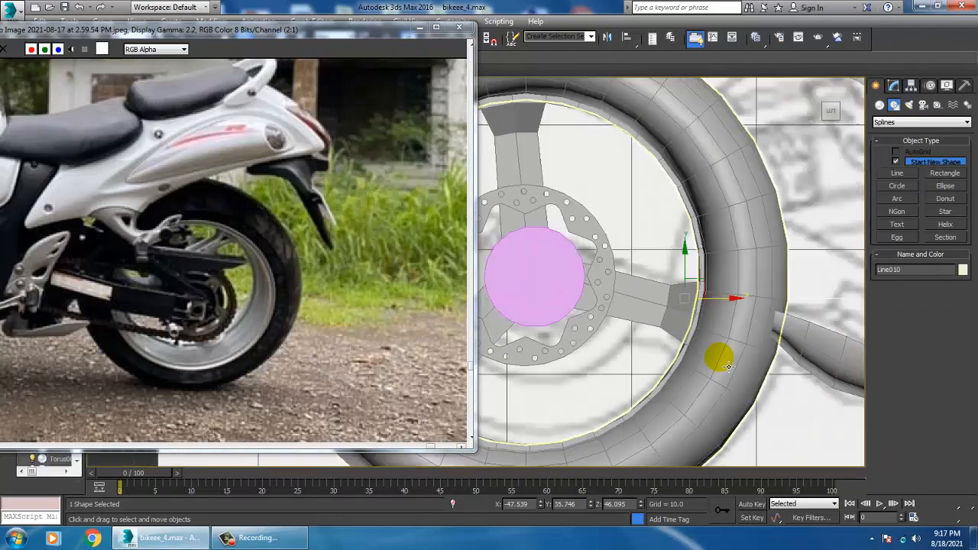
scroll(726, 365, "down", 4)
mouse_move(624, 325)
middle_mouse_down()
mouse_move(649, 331)
mouse_move(644, 343)
mouse_move(666, 328)
mouse_move(651, 323)
middle_mouse_up()
key("F3")
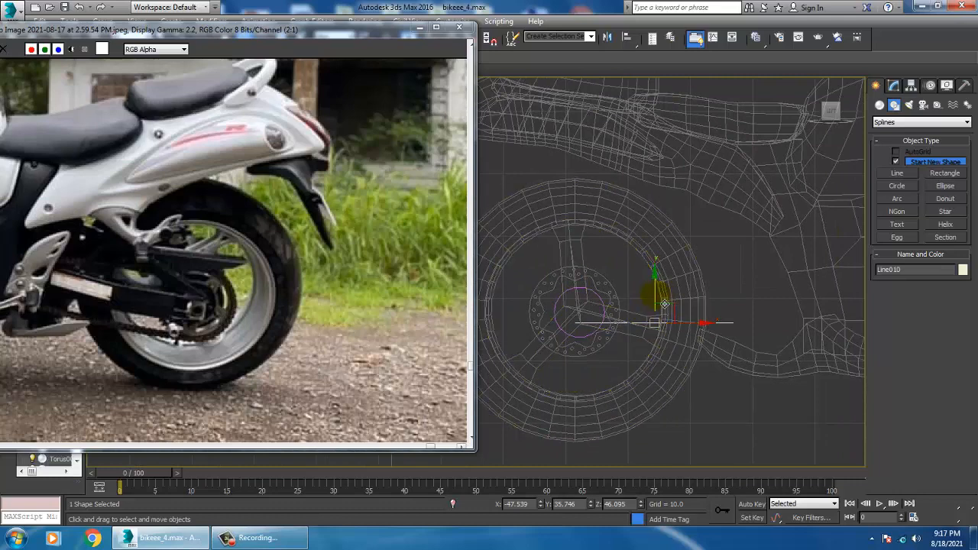
middle_click_drag(726, 331, 712, 328)
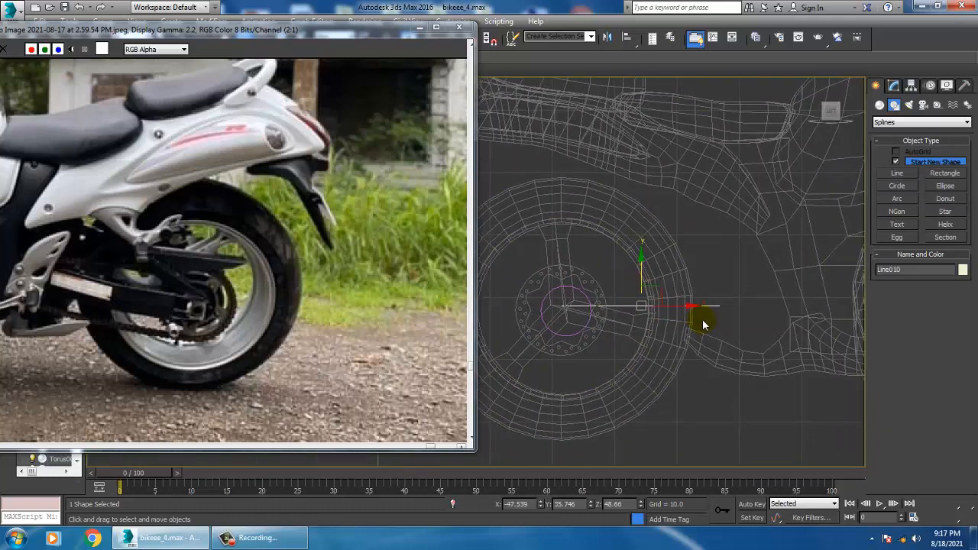
Raise the line's middle and forward vertices above the axle, the middle one to about Z 51
key("1")
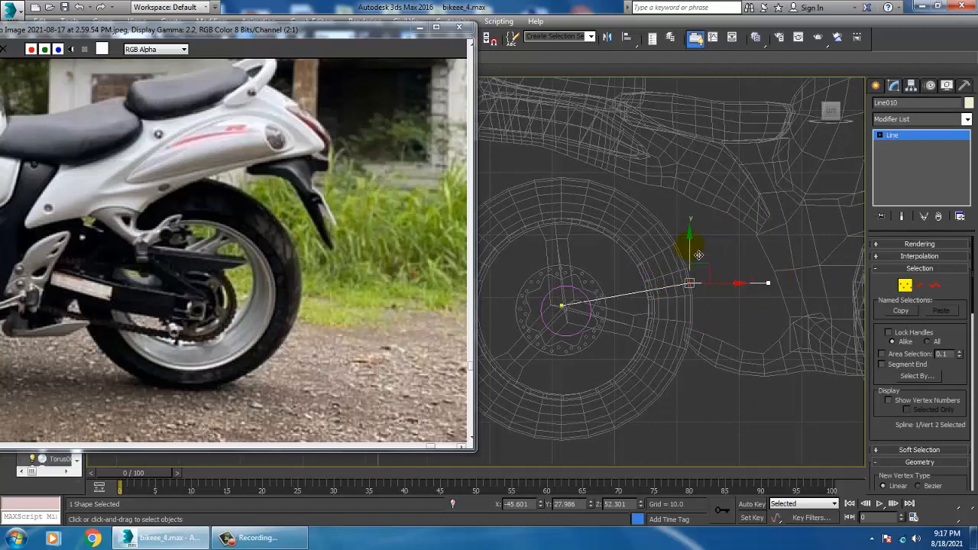
key("alt+w")
middle_click_drag(713, 402, 703, 401)
key("alt+w")
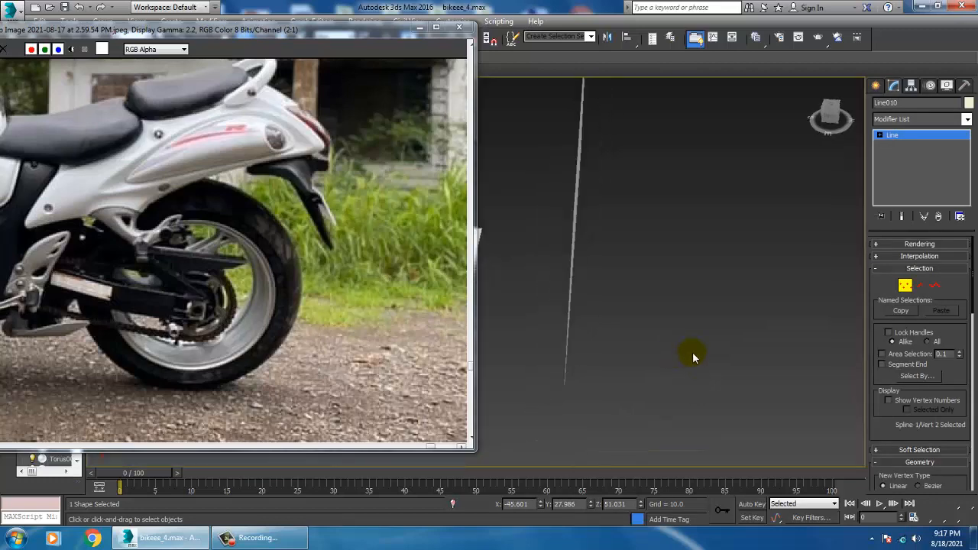
Make the swingarm line visible in the viewport as a rectangular bar about 5.4 long and 1.42 wide
middle_click_drag(695, 357, 650, 312, "alt")
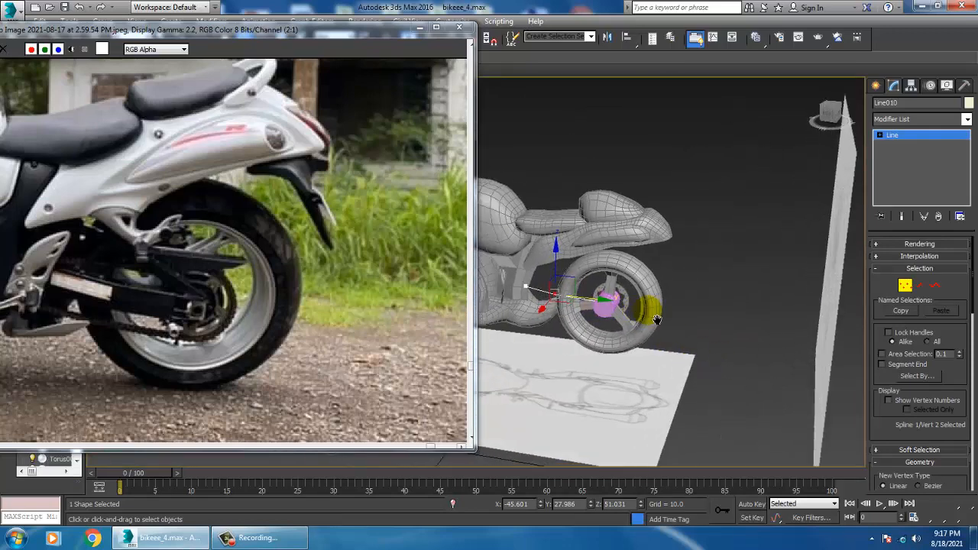
scroll(651, 312, "up", 3)
left_click(878, 245)
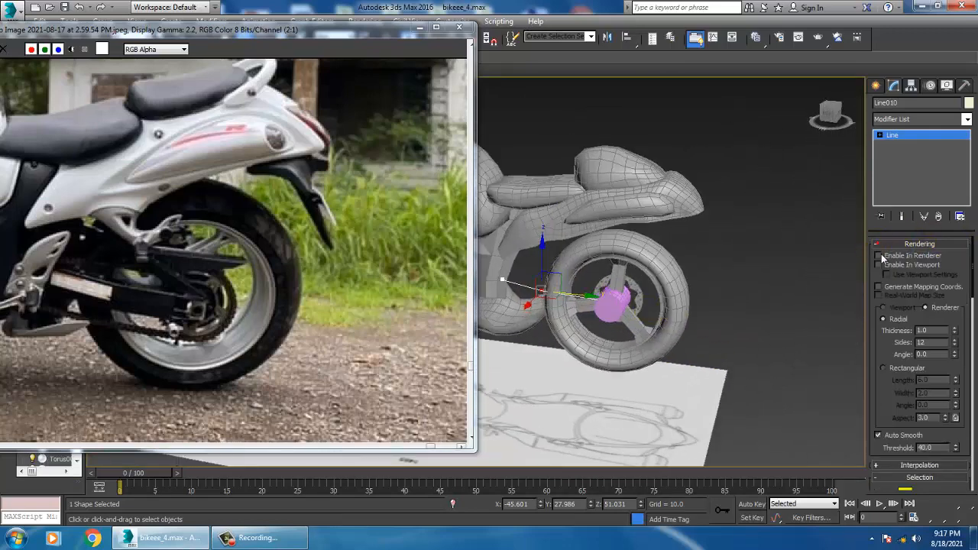
left_click(896, 370)
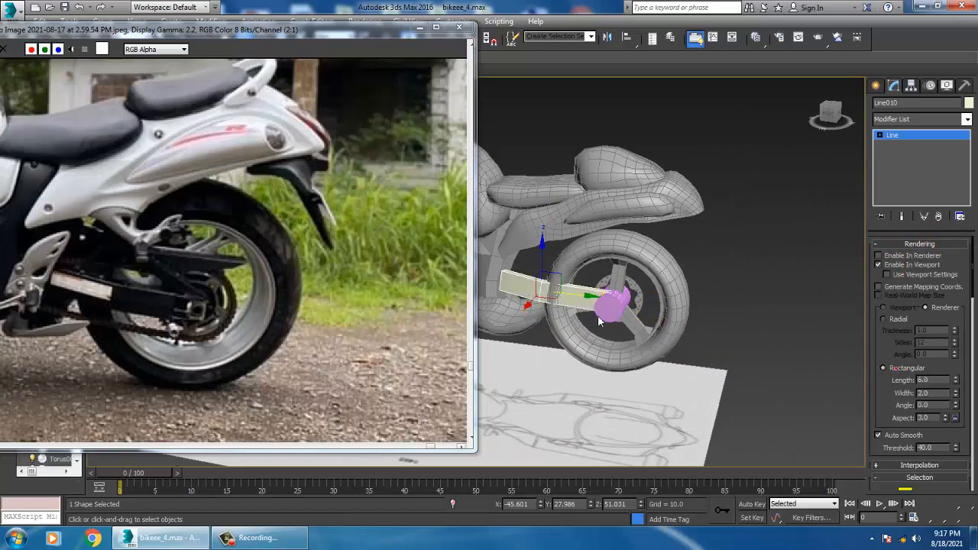
middle_click_drag(598, 315, 711, 321, "alt")
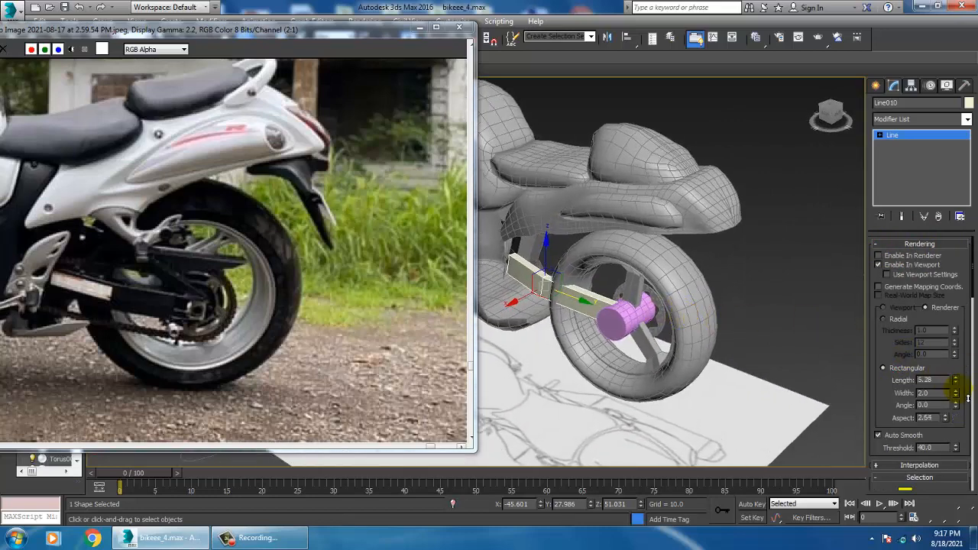
left_click_drag(955, 396, 955, 394)
Undo the stray adjustment and move the whole swingarm bar outward along X to about -43.8
mouse_move(554, 306)
middle_mouse_down("alt")
mouse_move(566, 297)
mouse_move(557, 303)
middle_mouse_up("alt")
left_click_drag(516, 312, 483, 321)
key("ctrl+z")
left_click(919, 138)
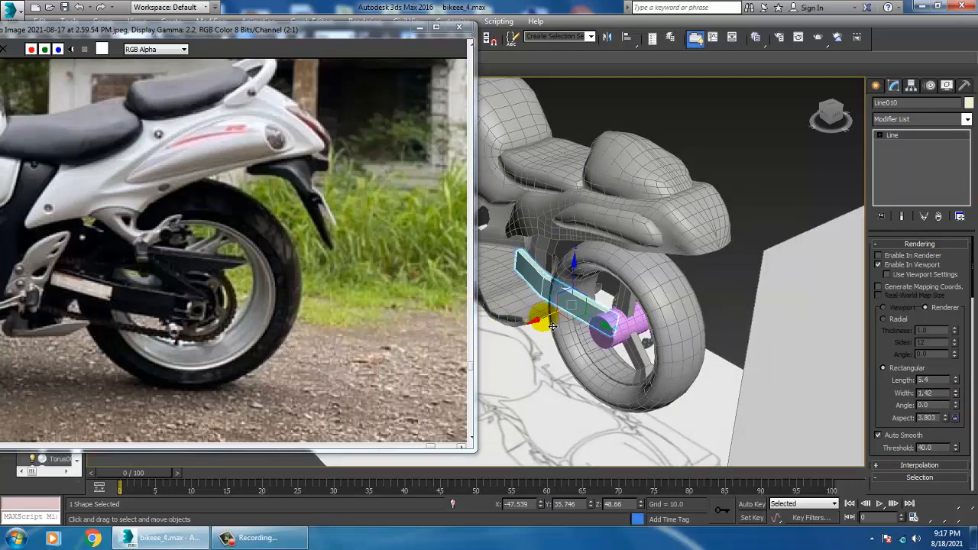
left_click_drag(553, 327, 542, 330)
Set the swingarm bar's rectangular length to about 3.29 and lower the bar by about 1.4 on Z
middle_click_drag(557, 319, 654, 285, "alt")
scroll(627, 293, "up", 3)
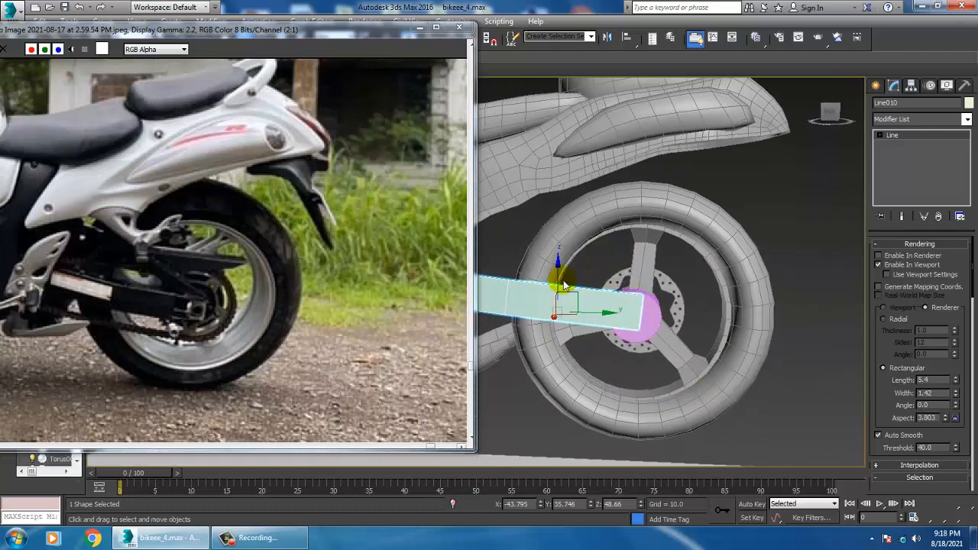
left_click_drag(956, 382, 956, 405)
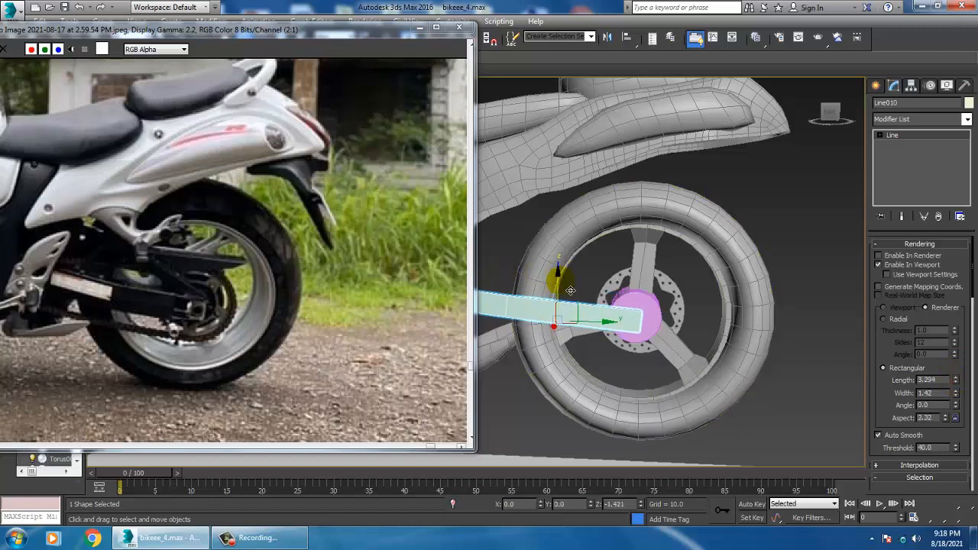
middle_click_drag(632, 292, 649, 312, "alt")
Select the rear tire torus and narrow it by scaling its width to about 159% on Z
left_click(676, 307)
middle_click_drag(636, 348, 613, 359, "alt")
key("r")
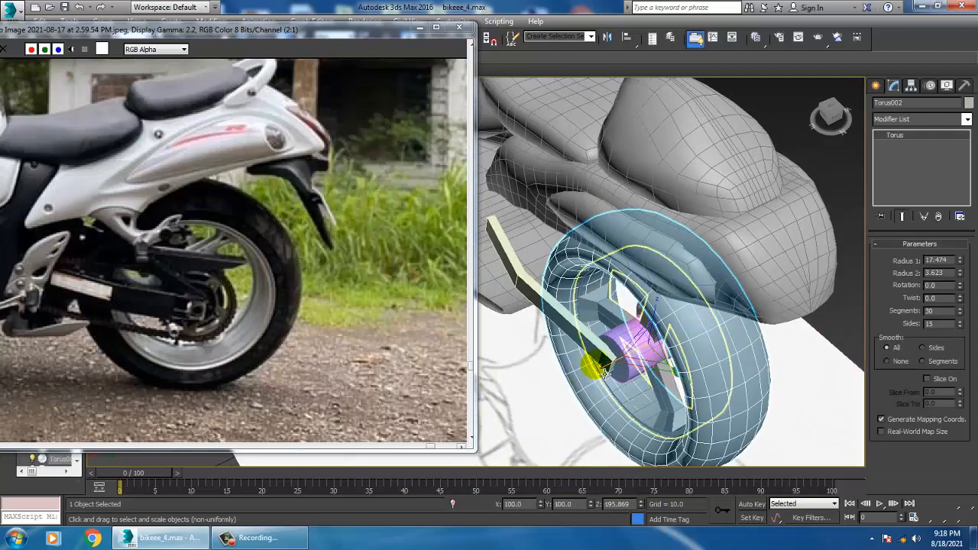
left_click_drag(614, 376, 624, 374)
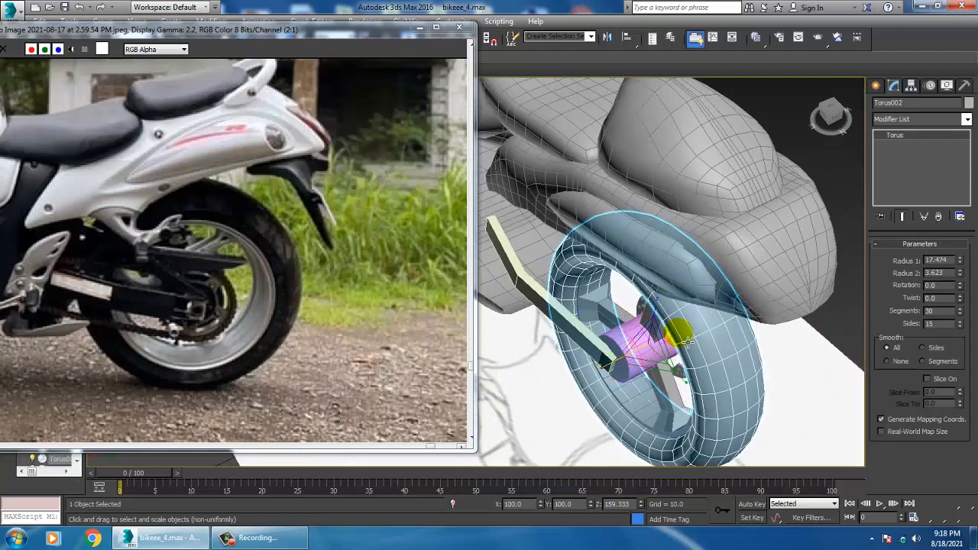
middle_click_drag(688, 342, 710, 291, "alt")
Scale the hub cylinder along its axis to about 146% and shift it along X to about -47.6
scroll(667, 323, "up", 3)
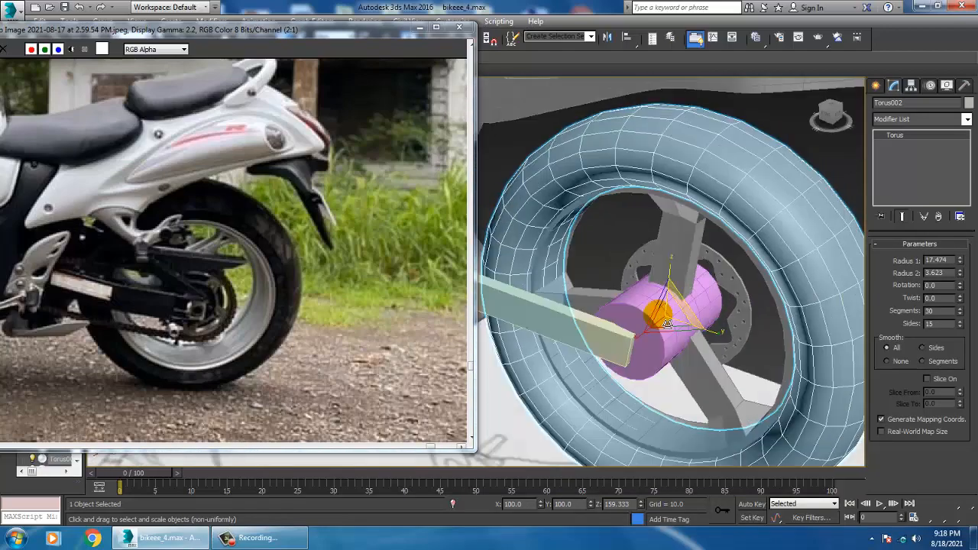
middle_click_drag(667, 324, 644, 286, "alt")
scroll(706, 289, "up", 2)
left_click(688, 274)
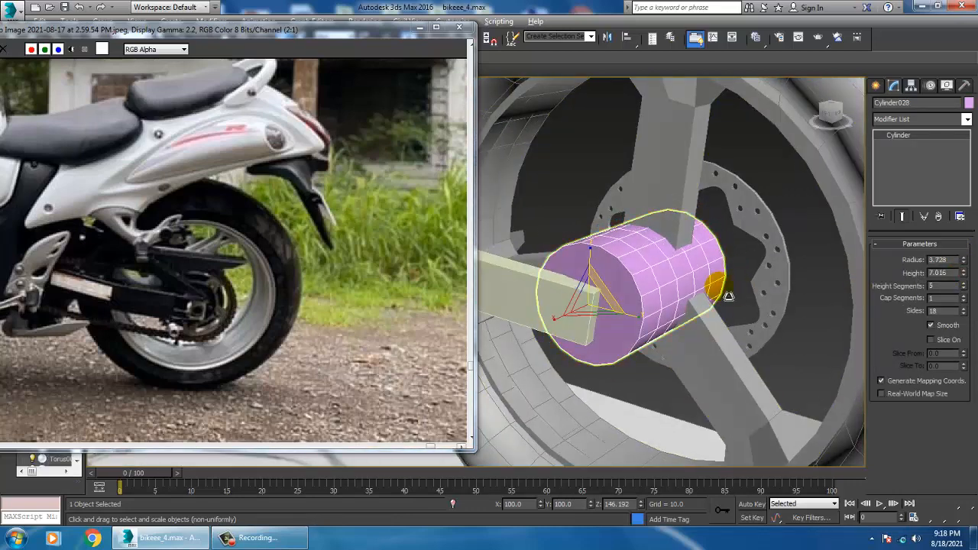
middle_click_drag(729, 297, 694, 293, "alt")
key("w")
left_click_drag(543, 314, 578, 315)
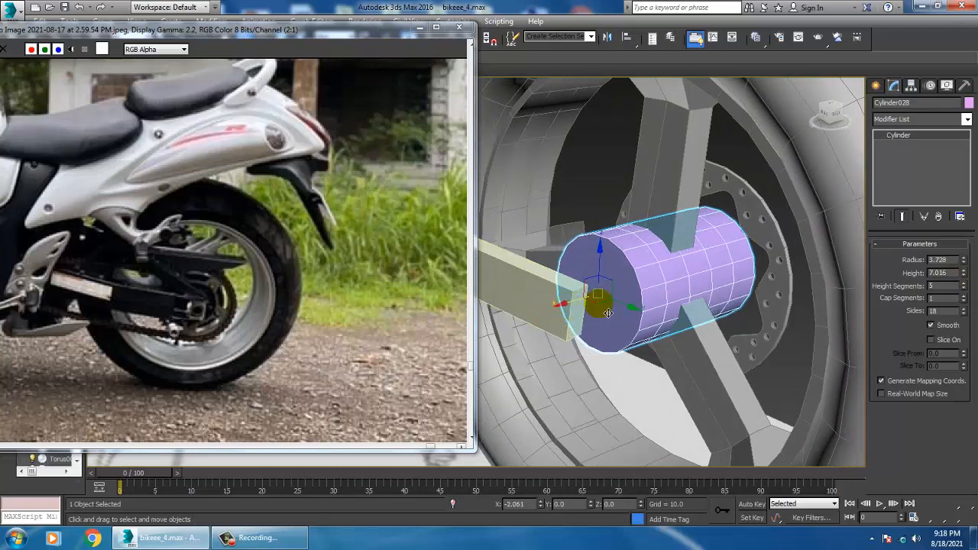
Convert the hub cylinder to an Editable Poly and inset its outer end face
middle_click_drag(607, 313, 679, 287, "alt")
right_click(653, 268)
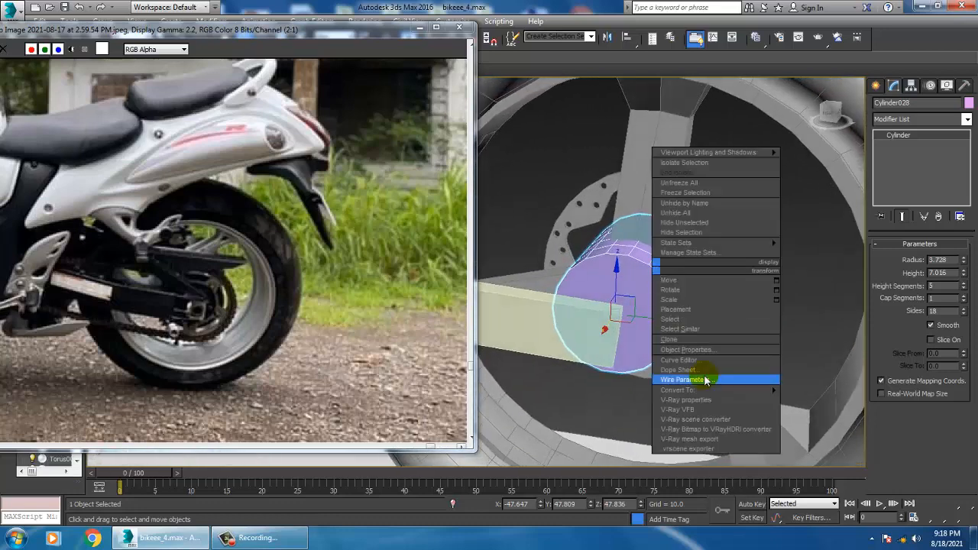
mouse_move(710, 388)
left_click(851, 400)
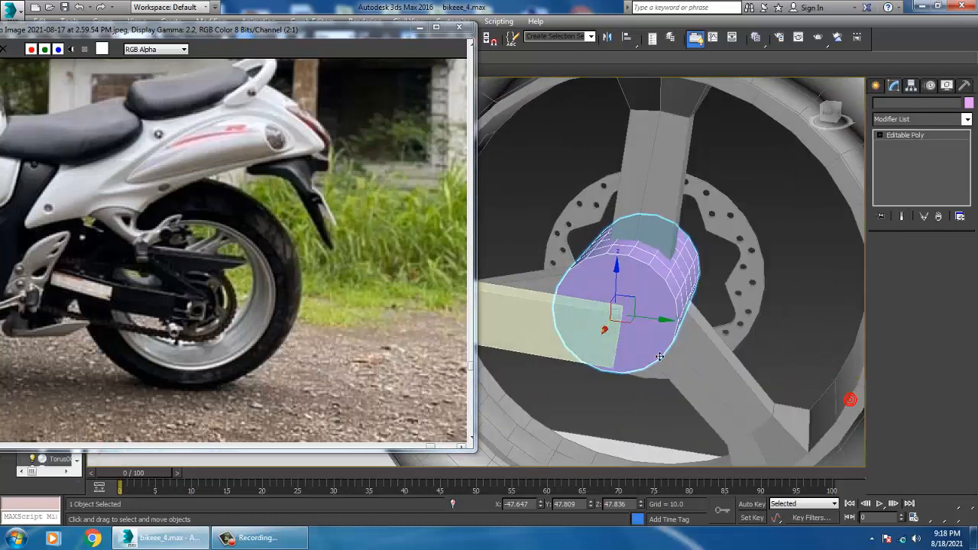
key("4")
left_click(660, 357)
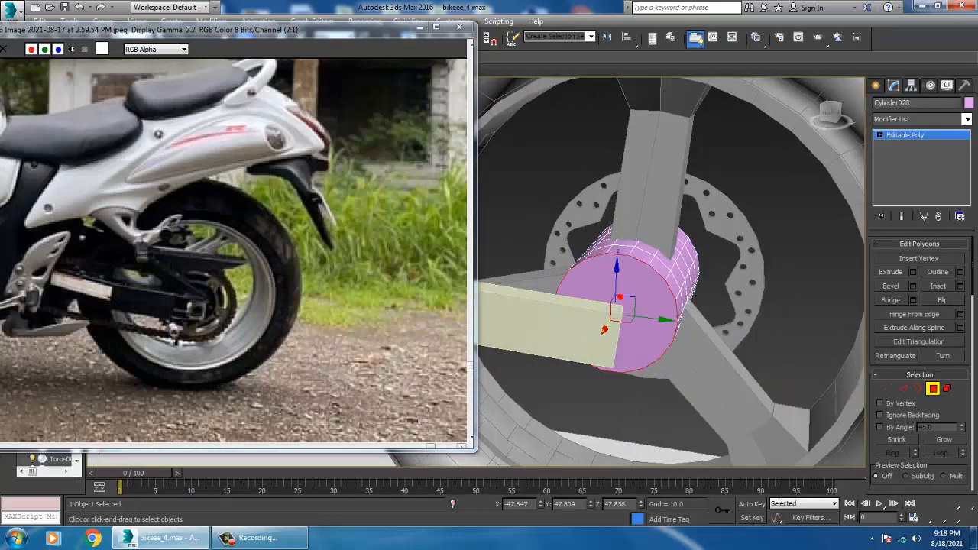
left_click(961, 287)
left_click_drag(484, 302, 484, 299)
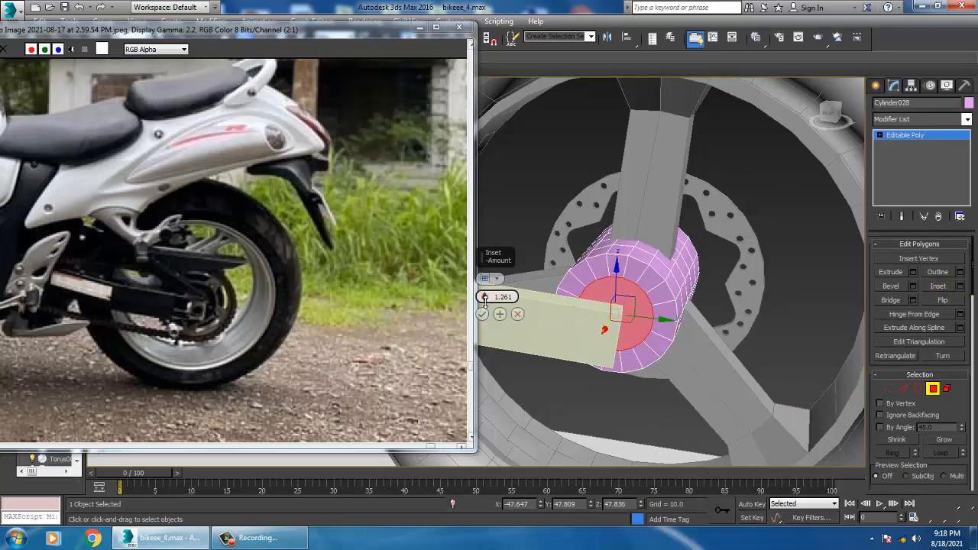
left_click(482, 314)
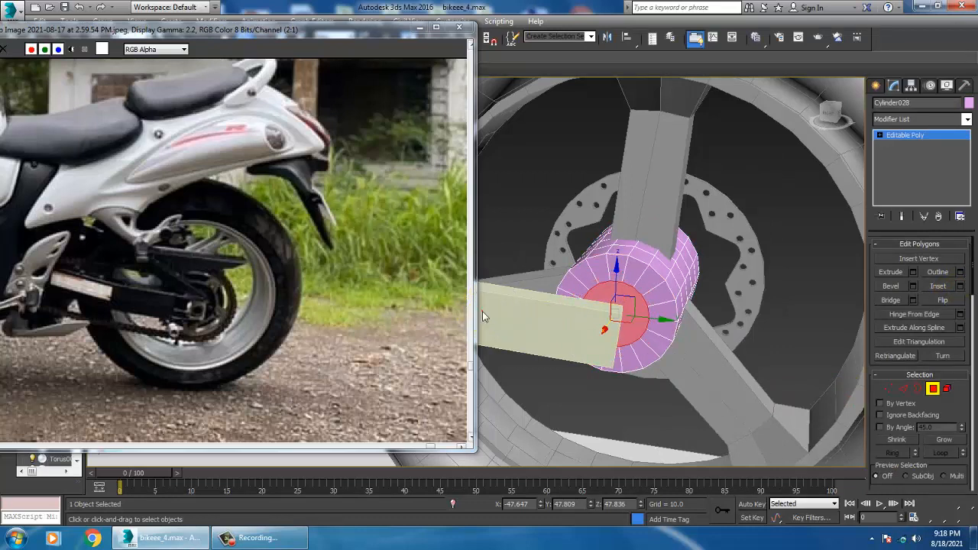
Extrude the inset hub face outward to about X -44.65 as an axle stub reaching the swingarm
left_click(914, 273)
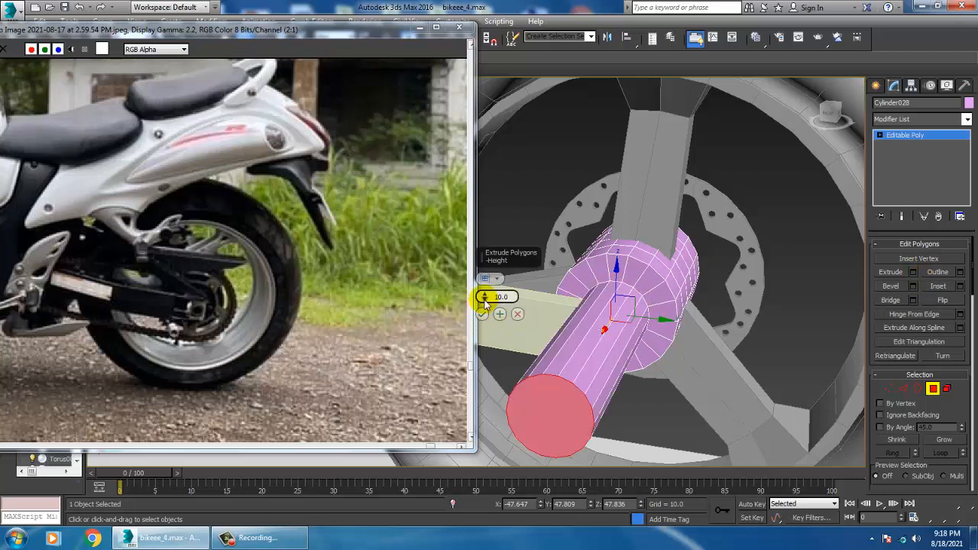
left_click_drag(485, 302, 501, 338)
left_click_drag(511, 343, 481, 337)
left_click(483, 316)
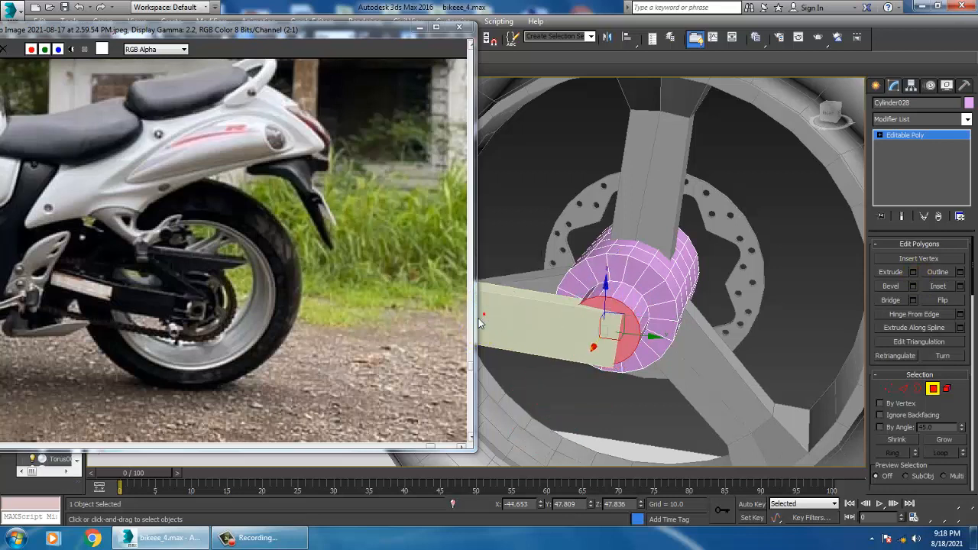
scroll(632, 326, "down", 8)
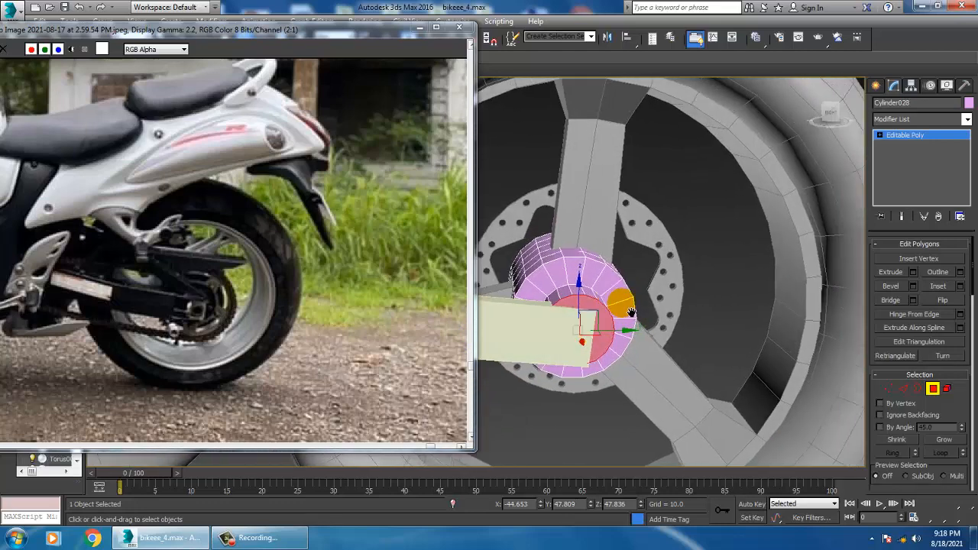
scroll(628, 324, "up", 4)
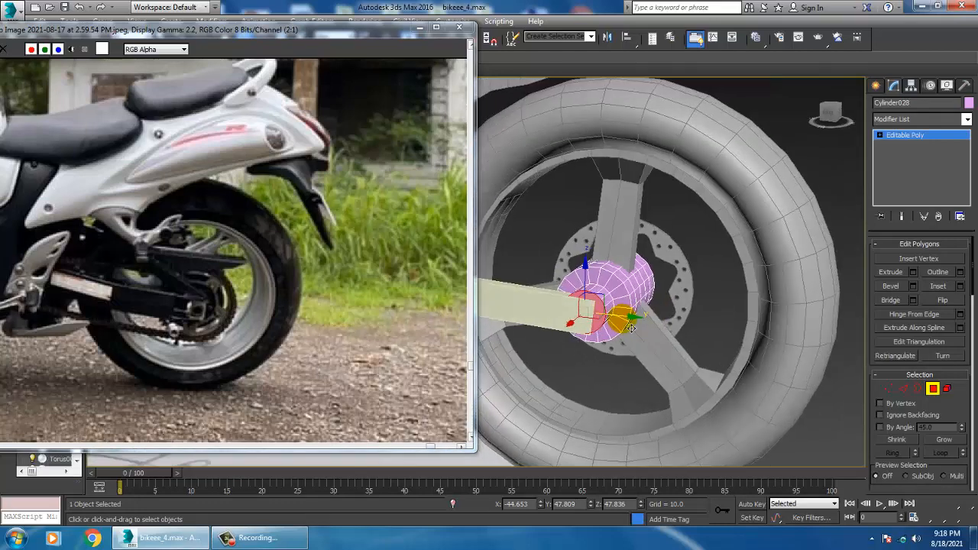
left_click(878, 85)
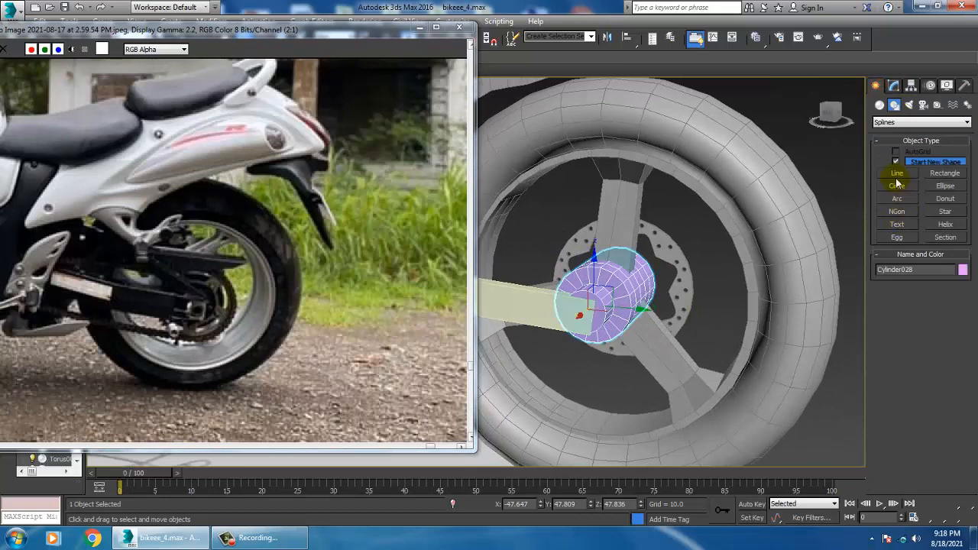
left_click(879, 106)
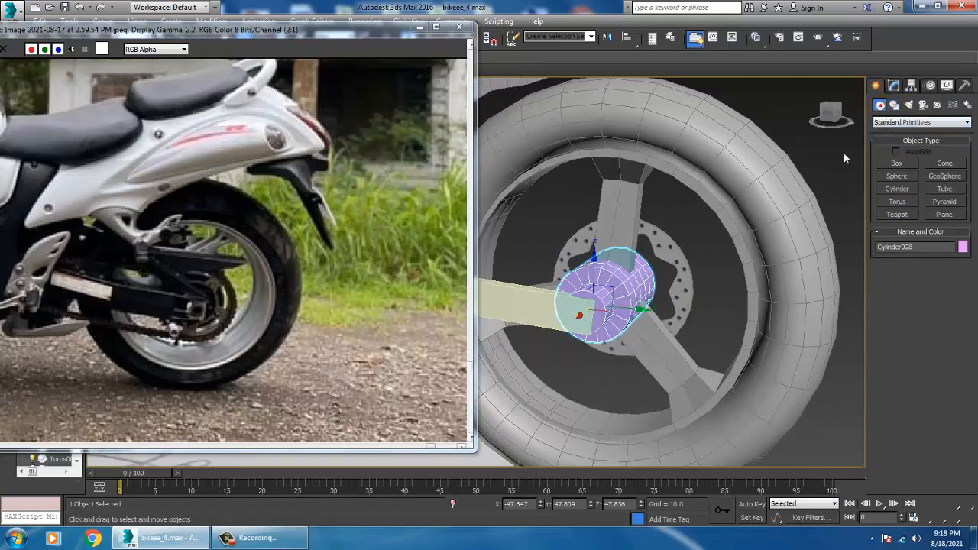
left_click(899, 190)
key("alt+w")
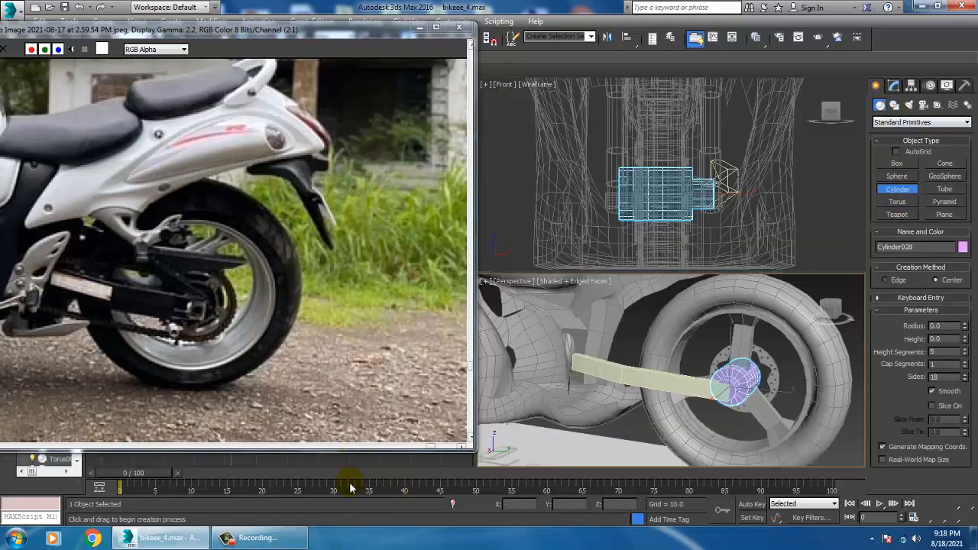
left_click_drag(327, 35, 230, 34)
middle_click(425, 393)
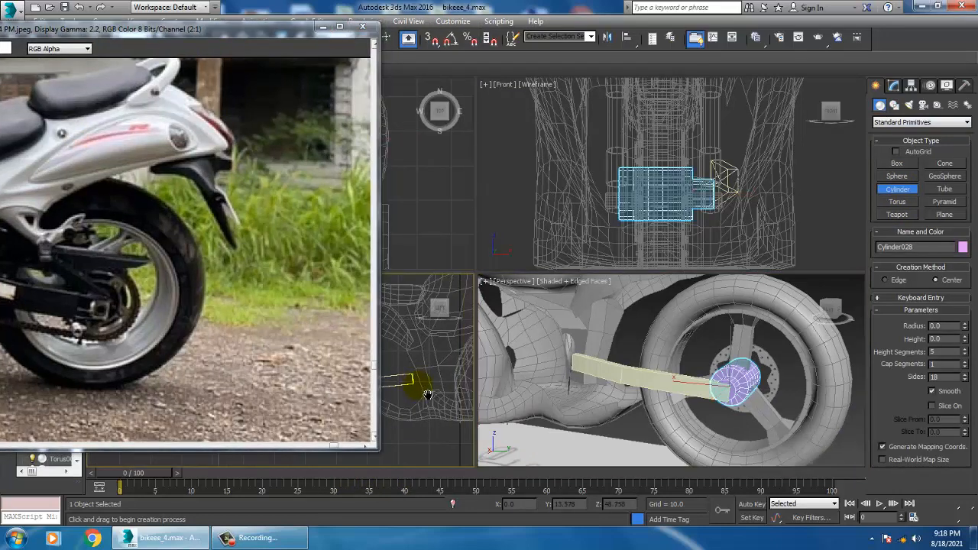
key("alt+w")
scroll(562, 332, "up", 5)
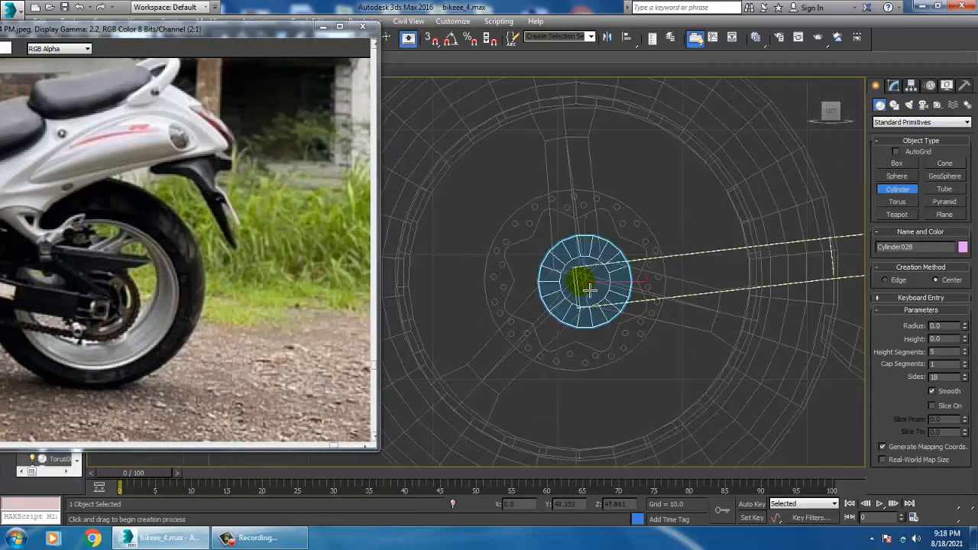
left_click_drag(591, 290, 618, 336)
right_click(646, 381)
right_click(634, 362)
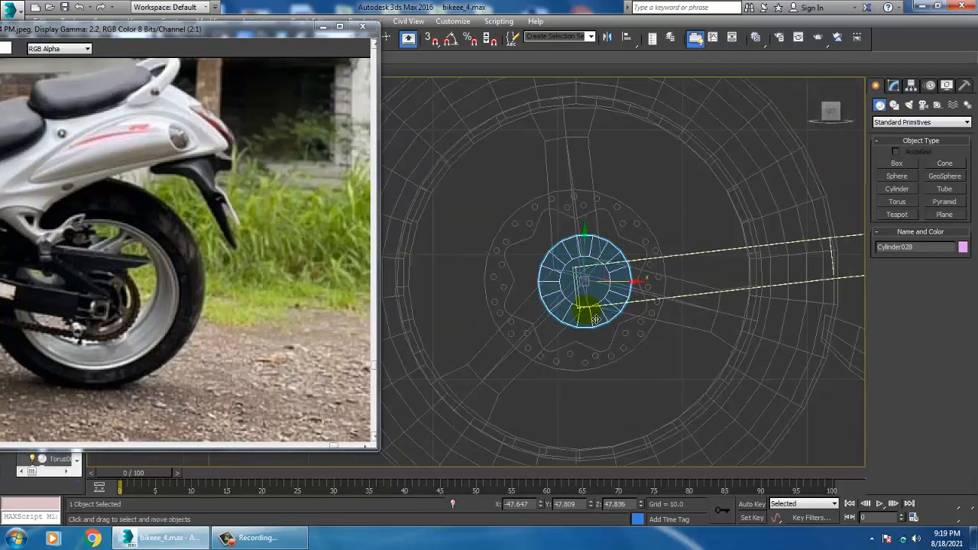
Move the hub along Y to about 48.7 to center it on the brake disc in the left view
left_click_drag(624, 293, 614, 293)
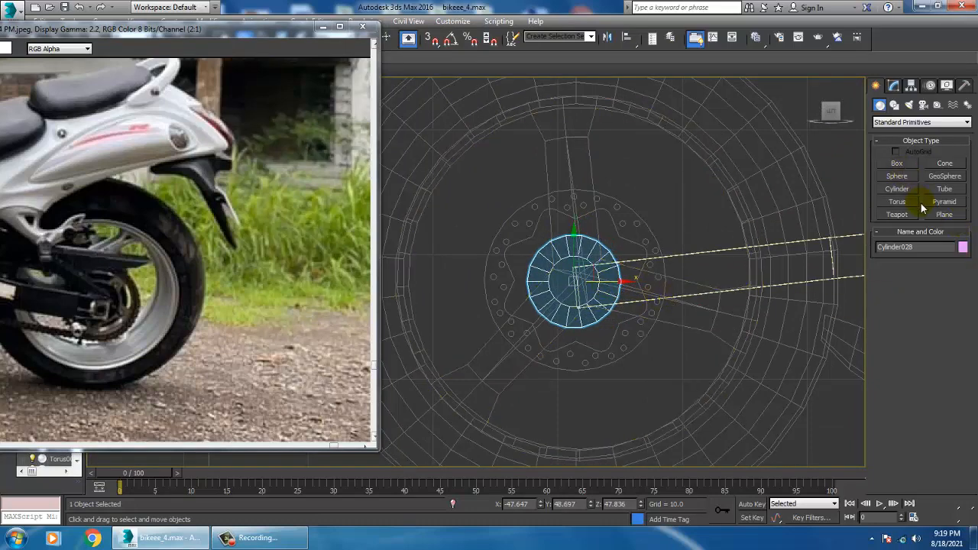
left_click(898, 189)
left_click_drag(583, 289, 646, 354)
right_click(647, 352)
key("alt+w")
left_click(691, 393)
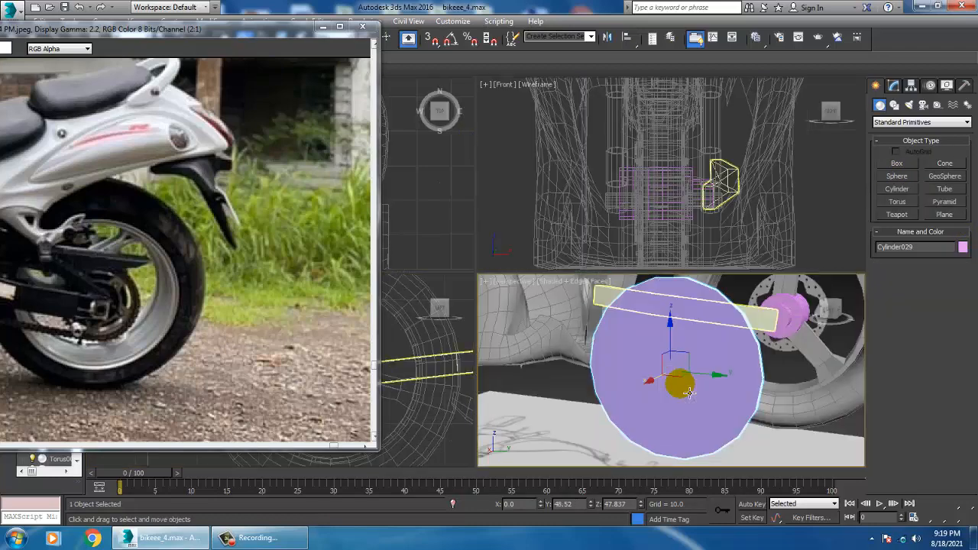
key("alt+w")
mouse_move(677, 371)
middle_mouse_down("alt")
mouse_move(665, 377)
mouse_move(668, 353)
mouse_move(646, 353)
mouse_move(651, 359)
middle_mouse_up("alt")
key("Delete")
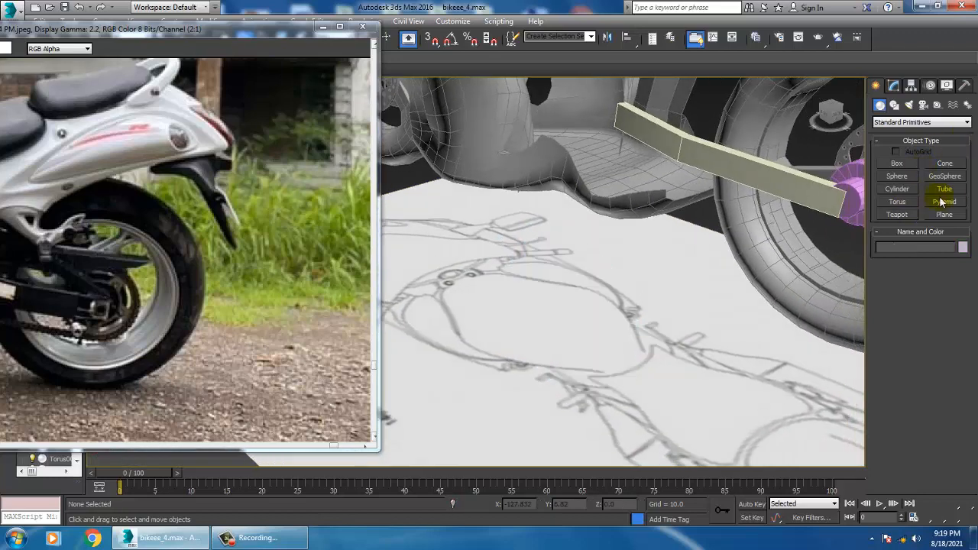
Draw a tube around the hub center in the left view, with radii about 7.33 and 5.9 and height about 0.98
left_click(946, 191)
key("alt+w")
left_click(462, 351)
key("alt+w")
middle_click_drag(500, 324, 579, 309)
left_click_drag(680, 258, 738, 329)
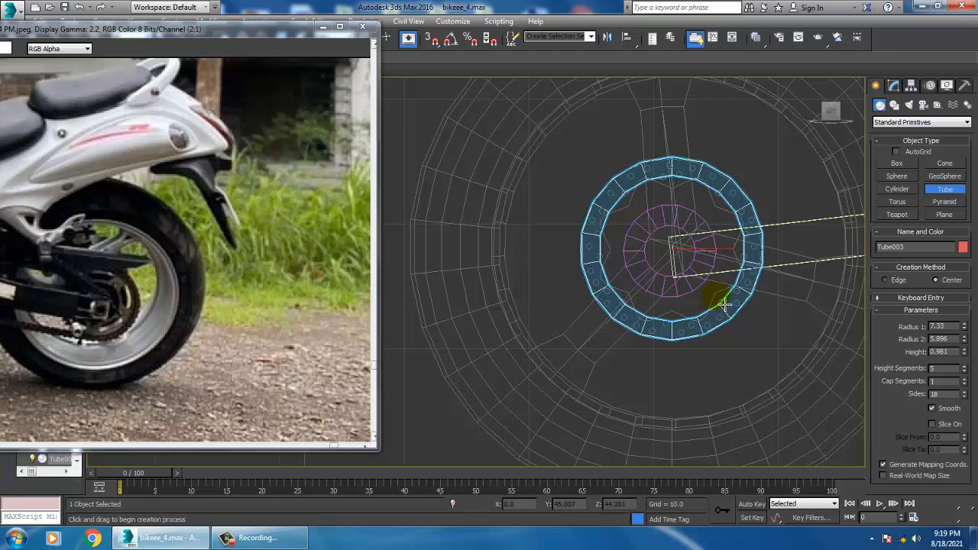
right_click(725, 305)
key("alt+w")
middle_click(717, 367)
key("alt+w")
middle_click_drag(711, 366, 685, 354, "alt")
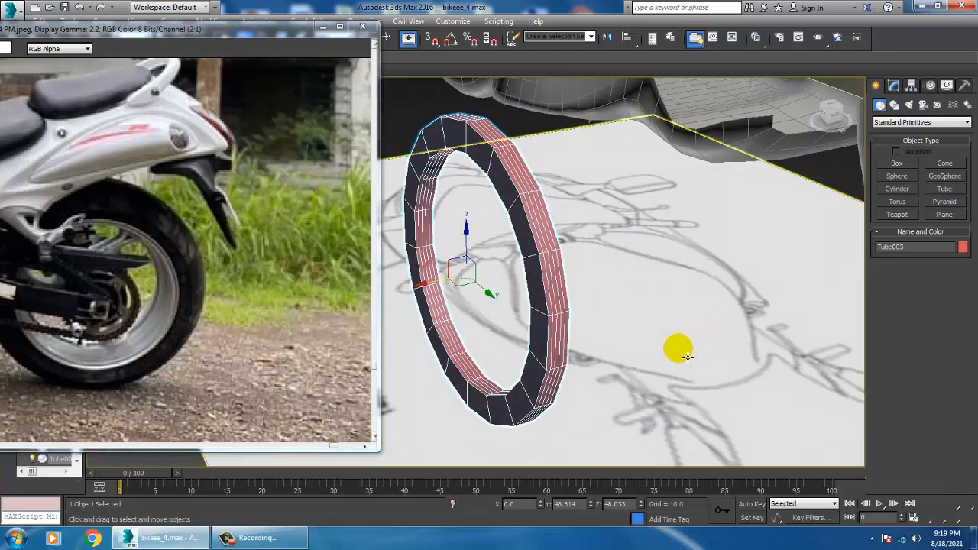
Set the tube to 2 height segments and 22 sides
left_click(893, 86)
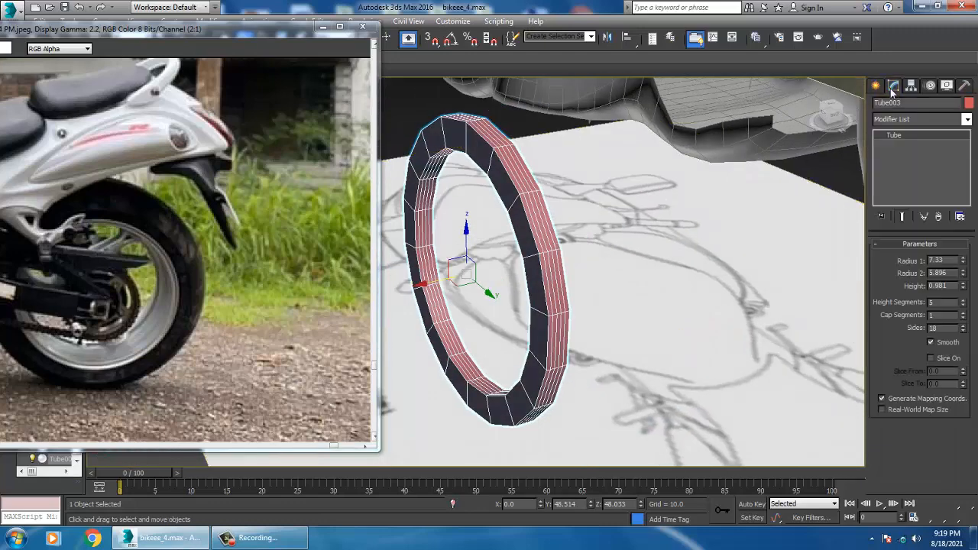
left_click(963, 305)
left_click(963, 325)
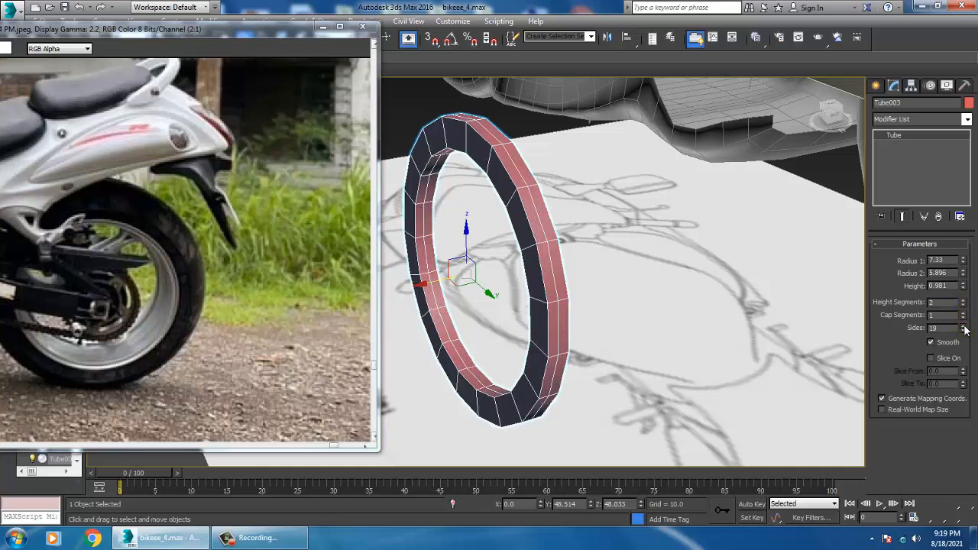
left_click(963, 325)
left_click(963, 325)
left_click(964, 327)
Move the tube along X to the rear wheel so it surrounds the hub's axle stub beside the swingarm
scroll(594, 292, "down", 3)
middle_click_drag(504, 286, 461, 289, "alt")
left_click_drag(436, 283, 808, 200)
middle_click_drag(802, 218, 624, 264, "alt")
left_click_drag(625, 254, 672, 239)
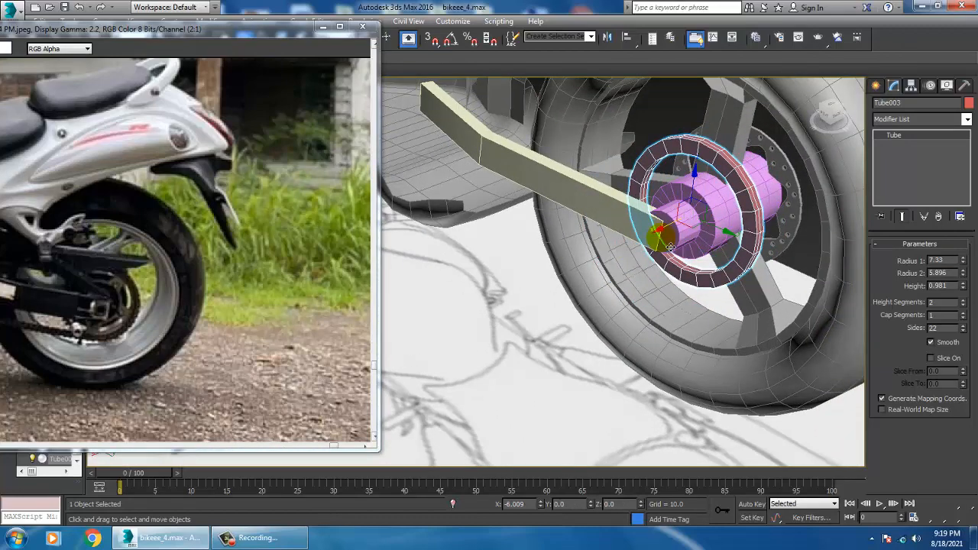
Thin the tube around the hub to a height of about 0.43
middle_click_drag(664, 246, 703, 273, "alt")
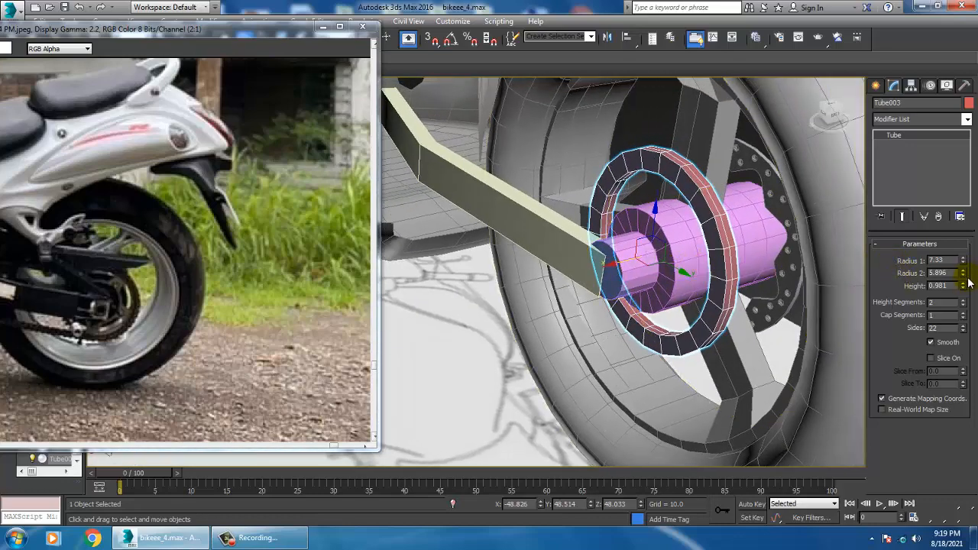
left_click_drag(963, 286, 16, 330)
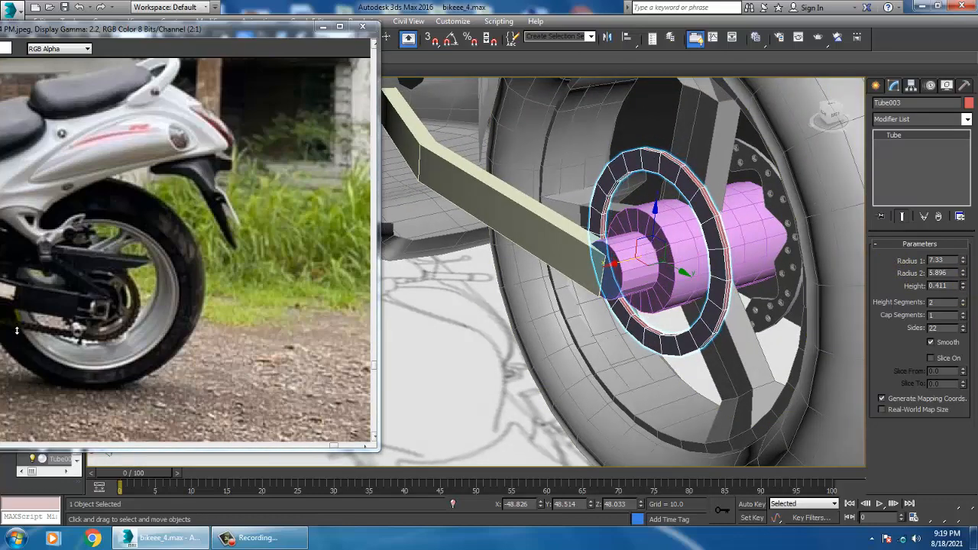
middle_click_drag(428, 379, 625, 269, "alt")
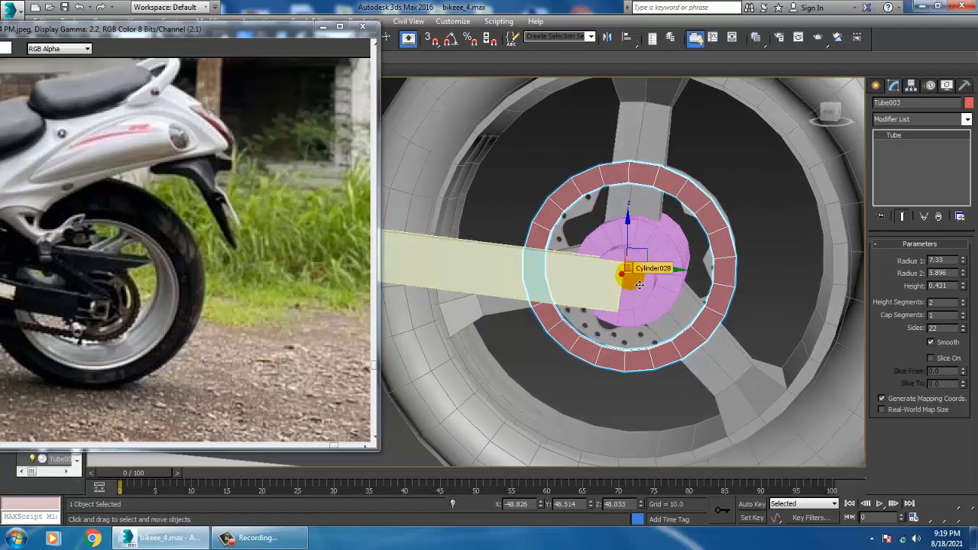
Make one copy of the tube in the left view, scaled uniformly to about 62%, as the inner ring
key("alt+w")
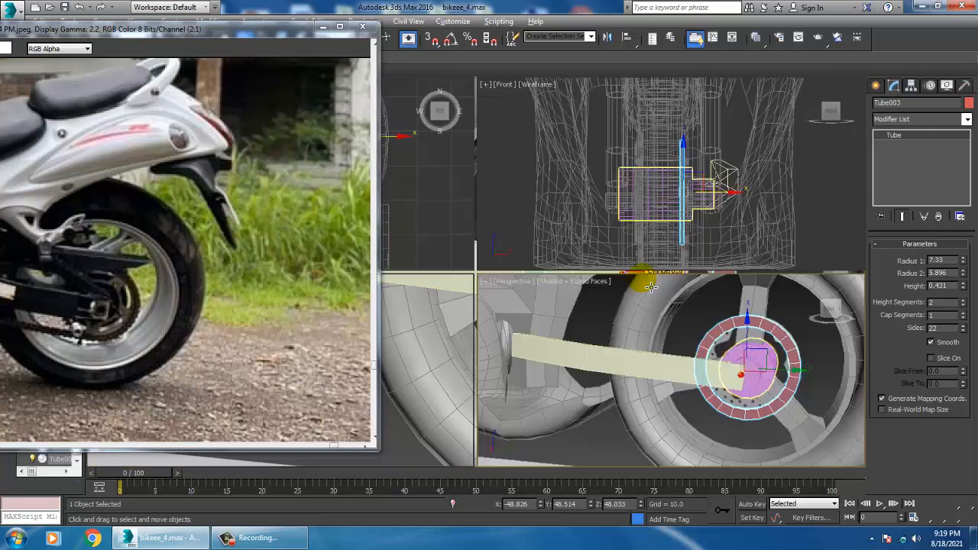
key("alt+w")
middle_click_drag(451, 396, 473, 401)
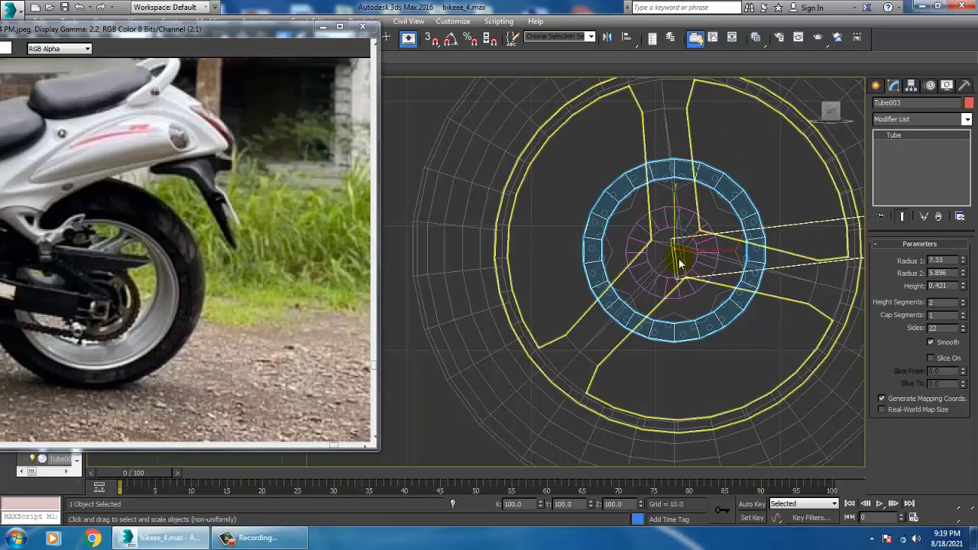
key("r")
left_click_drag(683, 257, 710, 290)
left_click(490, 316)
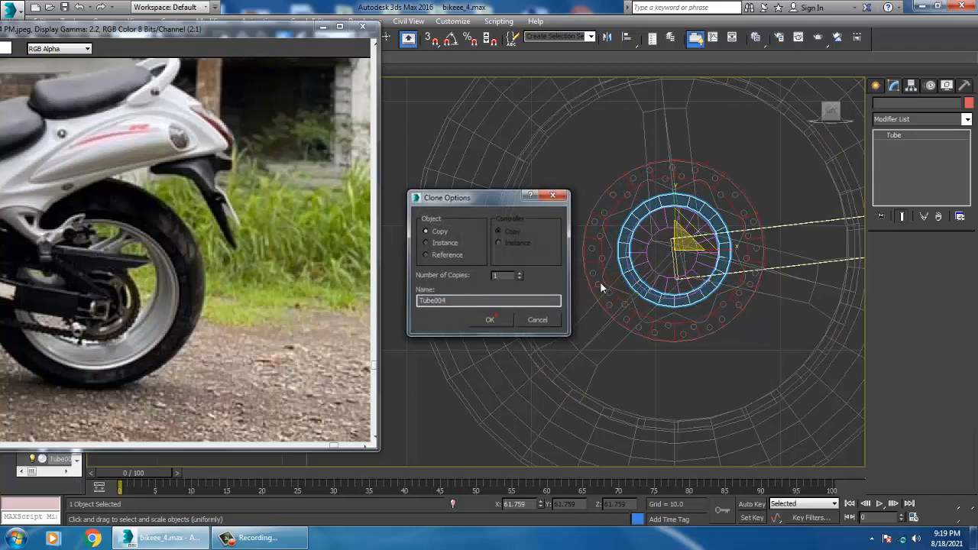
Shift the inner ring to about Y 48.66, Z 47.86 to center it on the hub
scroll(657, 260, "up", 3)
key("w")
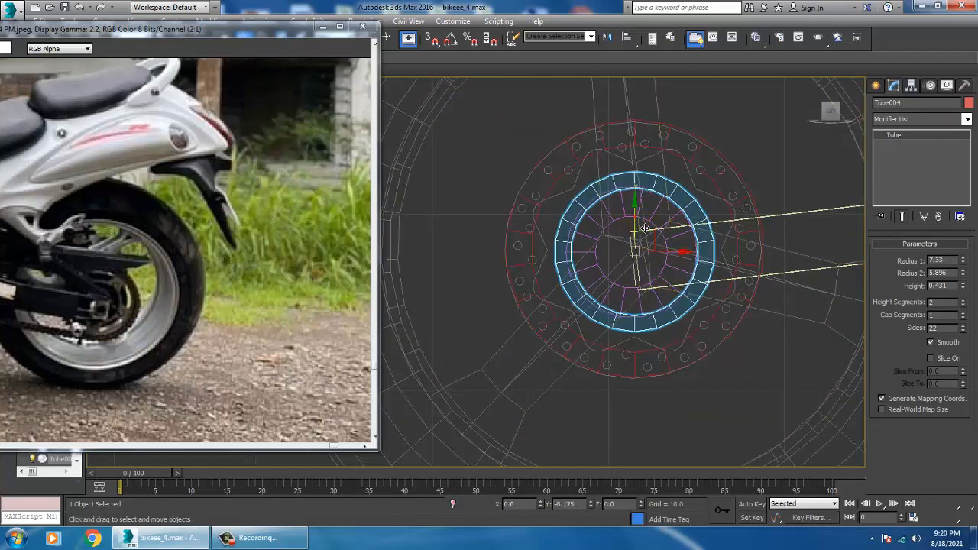
left_click_drag(684, 260, 681, 261)
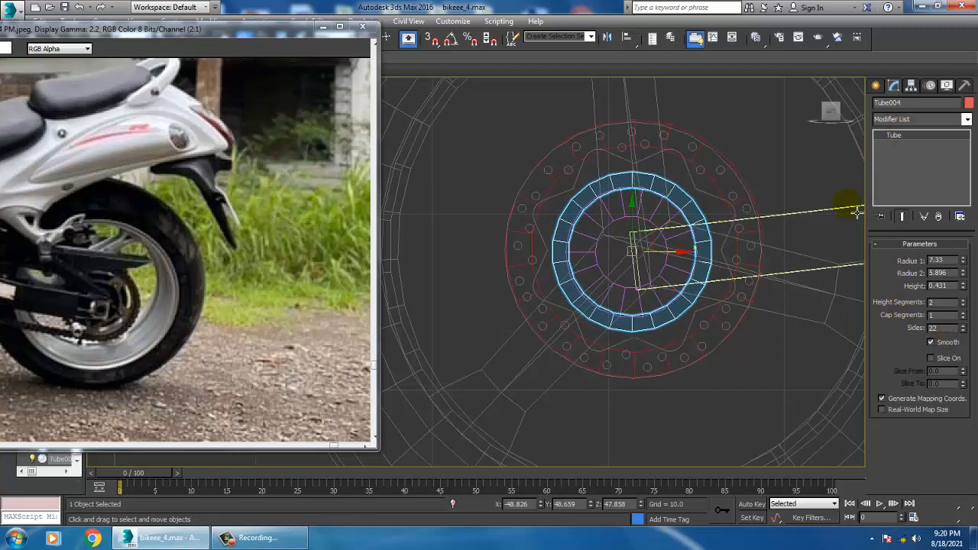
Select both the inner and outer tubes and convert them to Editable Poly
key("alt+w")
middle_click(683, 408)
key("alt+w")
mouse_move(683, 408)
middle_mouse_down("alt")
mouse_move(721, 345)
mouse_move(700, 252)
middle_mouse_up("alt")
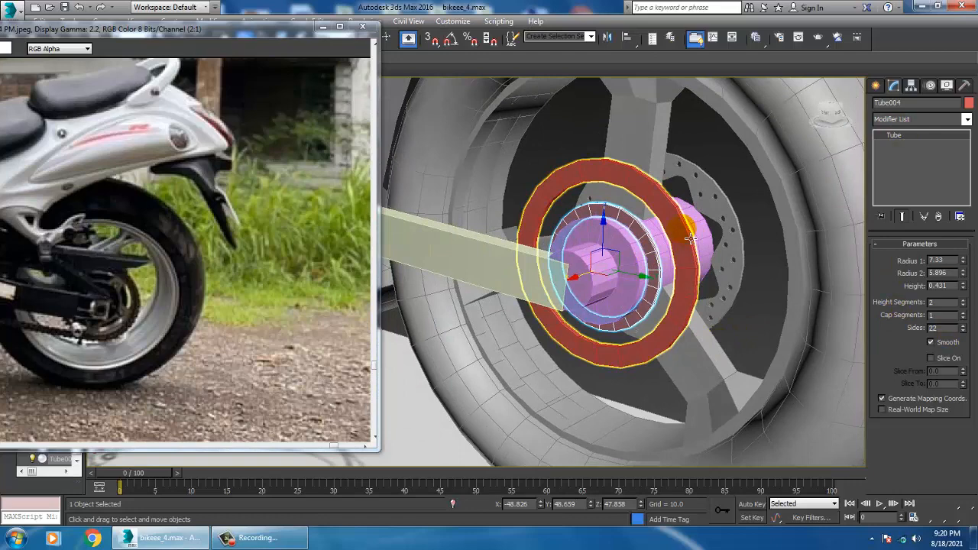
left_click(691, 240, "ctrl")
right_click(683, 229)
mouse_move(741, 351)
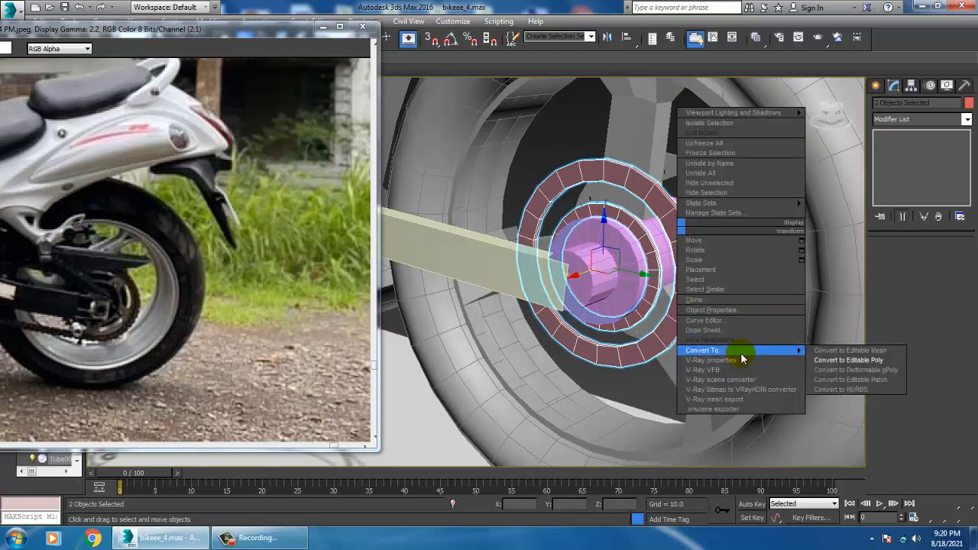
left_click(873, 360)
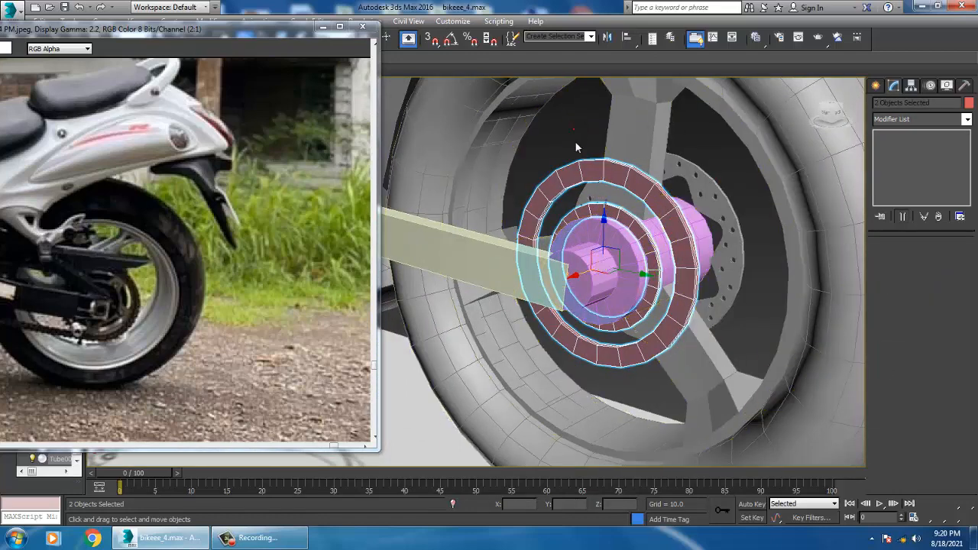
Attach the inner ring to the outer ring so they form one object
left_click(579, 167)
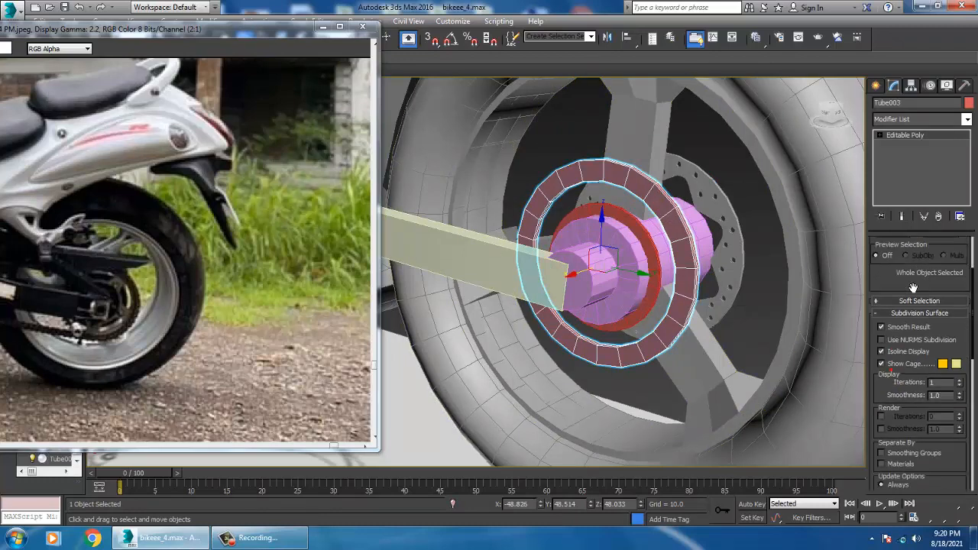
scroll(926, 394, "down", 5)
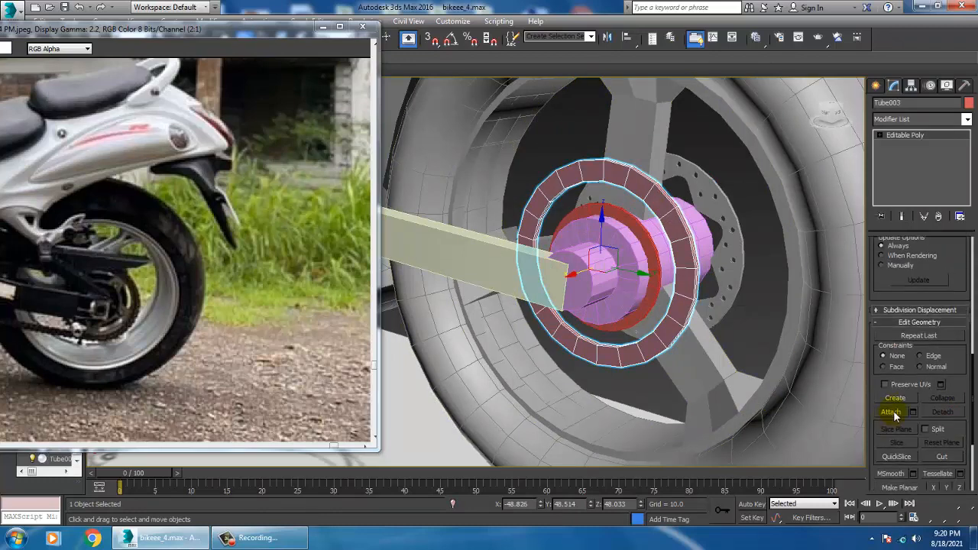
left_click(638, 230)
middle_click_drag(639, 229, 673, 300, "alt")
Bridge the facing polygons of the outer and inner rings to form a spoke at the upper right of the sprocket
key("4")
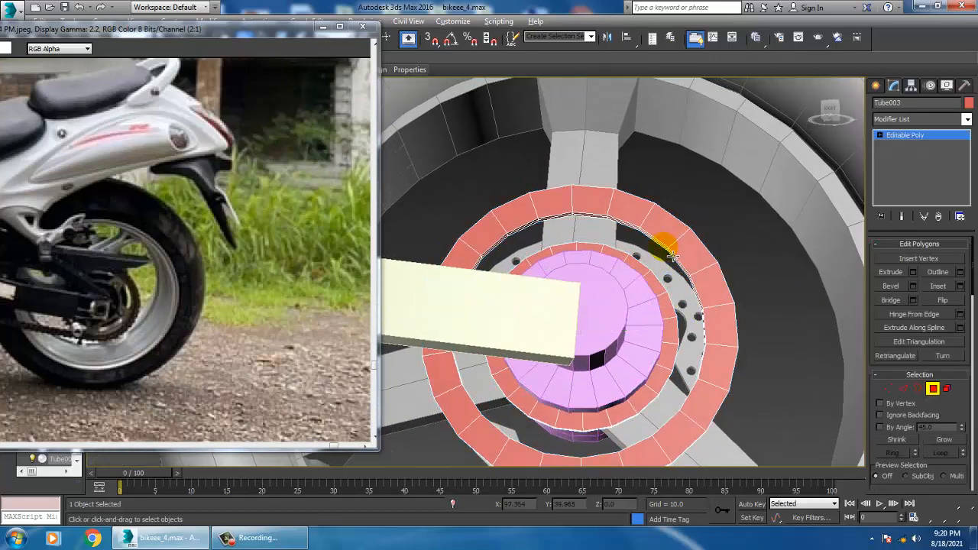
middle_click_drag(665, 246, 619, 223, "alt")
left_click(625, 227)
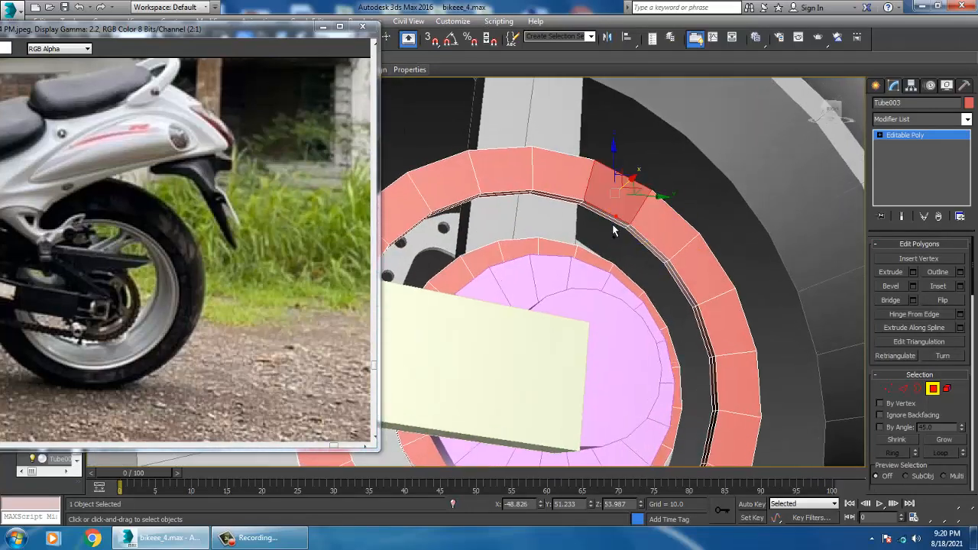
middle_click_drag(633, 232, 603, 263, "alt")
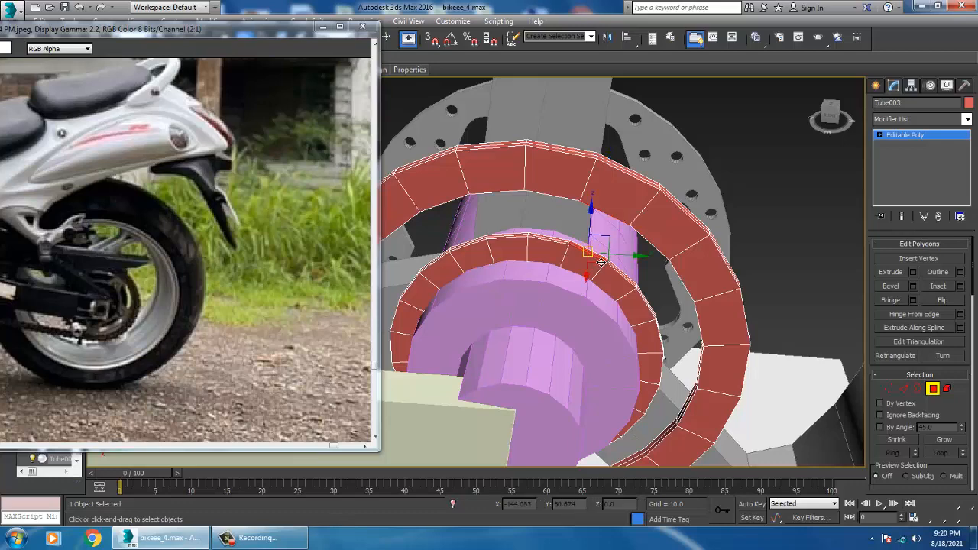
middle_click_drag(734, 329, 704, 335, "alt")
scroll(652, 370, "up", 3)
middle_click_drag(666, 179, 634, 372)
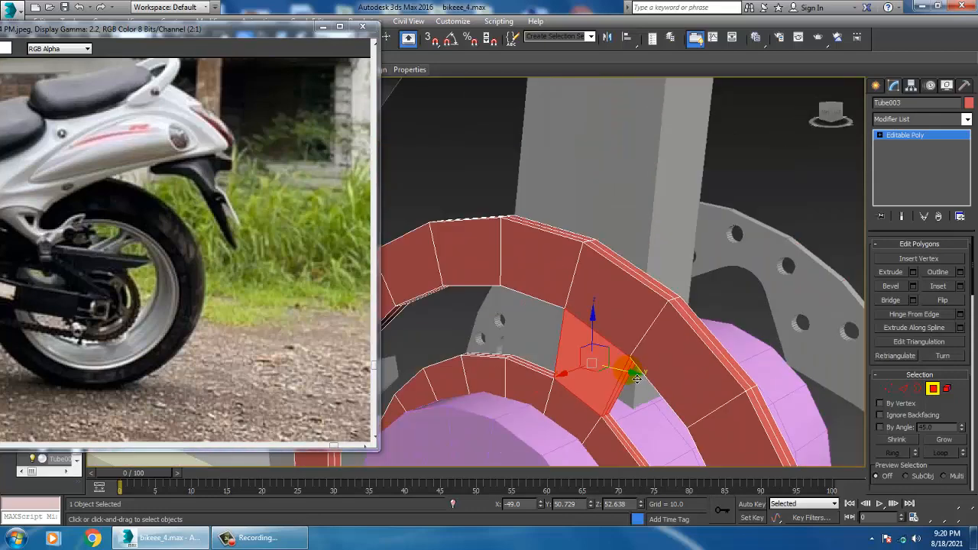
Bridge the facing polygons of the two rings to form a second spoke at the sprocket's lower right
middle_click_drag(673, 419, 594, 103)
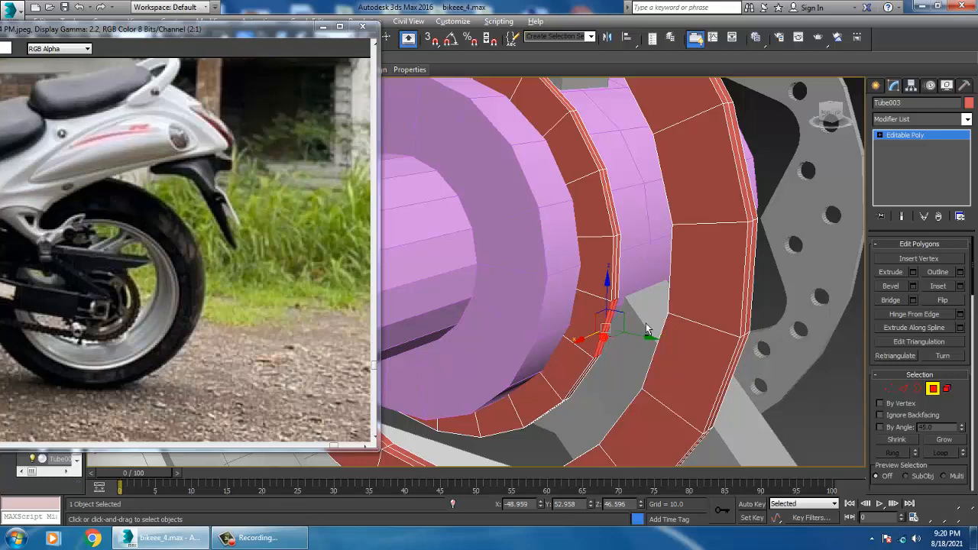
middle_click_drag(646, 328, 697, 331, "alt")
left_click(662, 347)
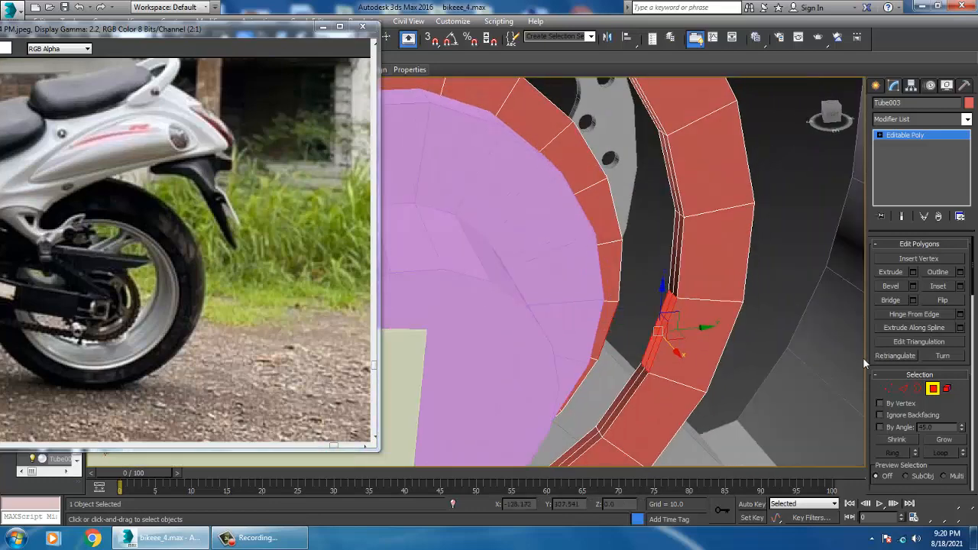
left_click(889, 303)
middle_click_drag(716, 337, 646, 376, "alt")
middle_click_drag(646, 376, 753, 216)
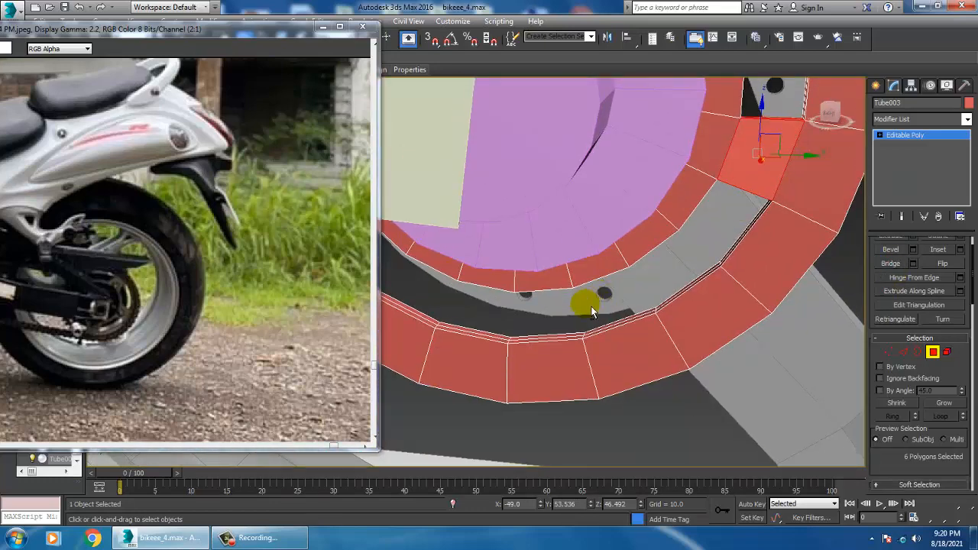
Bridge the facing ring polygons at the bottom of the sprocket to form a third spoke
middle_click_drag(590, 310, 508, 394, "alt")
left_click(506, 327)
left_click(493, 394, "ctrl")
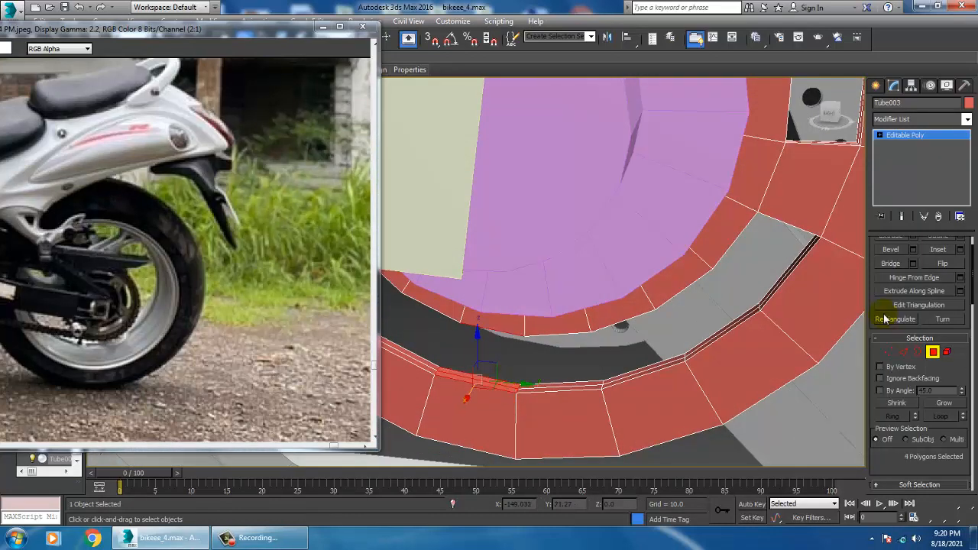
left_click(892, 264)
Bridge the facing ring polygons above the swingarm to form a fourth spoke at the sprocket's upper left
middle_click_drag(690, 343, 602, 360, "alt")
scroll(654, 228, "up", 4)
middle_click_drag(655, 227, 697, 264, "alt")
left_click(737, 216)
left_click(730, 217, "ctrl")
scroll(740, 219, "down", 4)
scroll(673, 243, "up", 2)
left_click(672, 245)
left_click(667, 245, "ctrl")
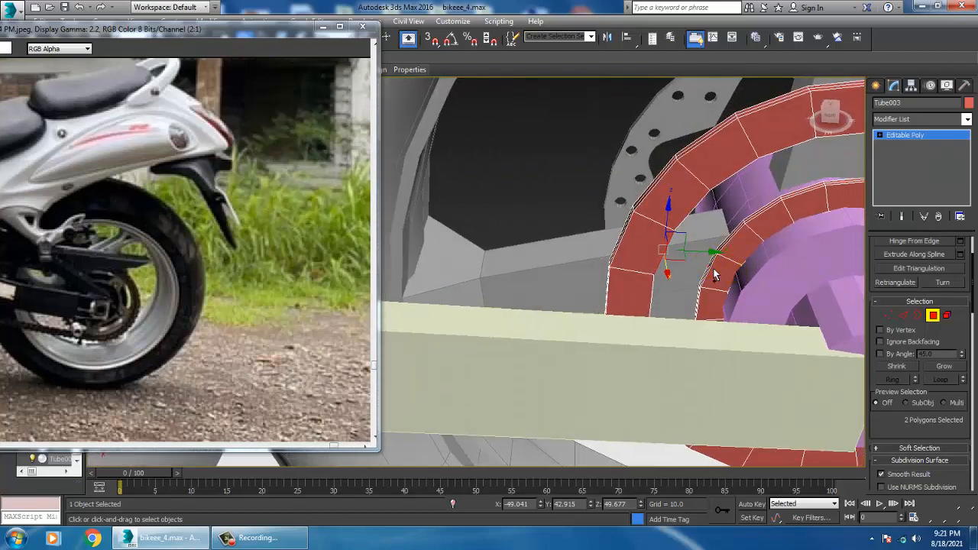
scroll(708, 278, "up", 3)
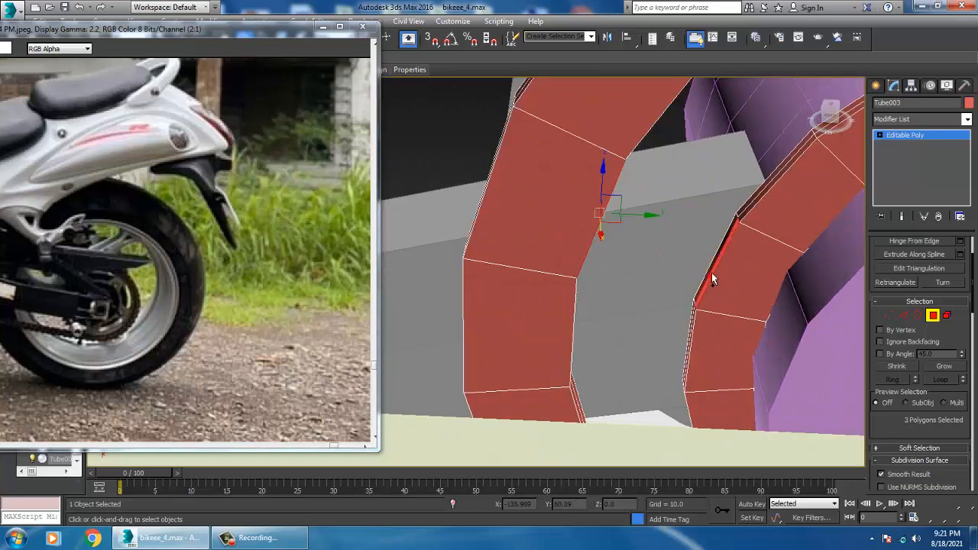
left_click(712, 273, "ctrl")
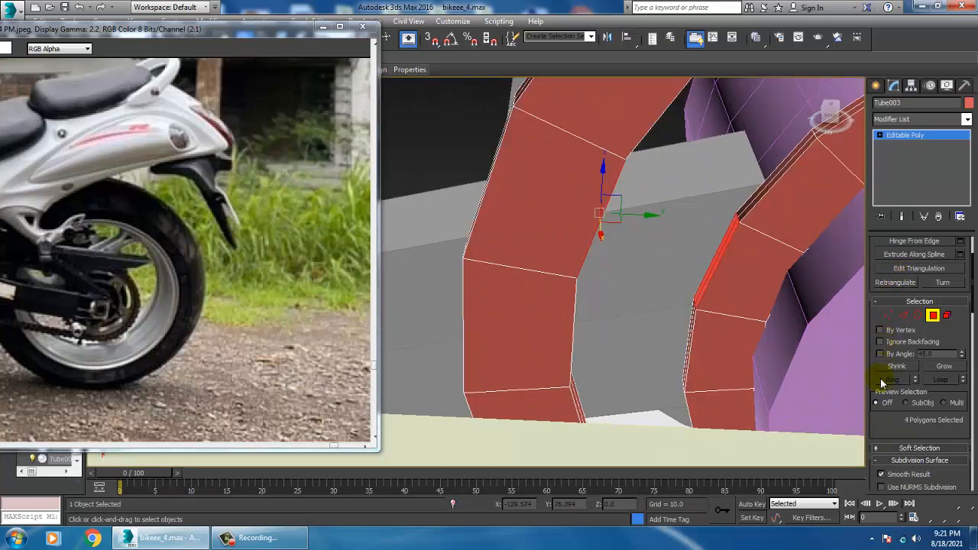
scroll(964, 382, "up", 3)
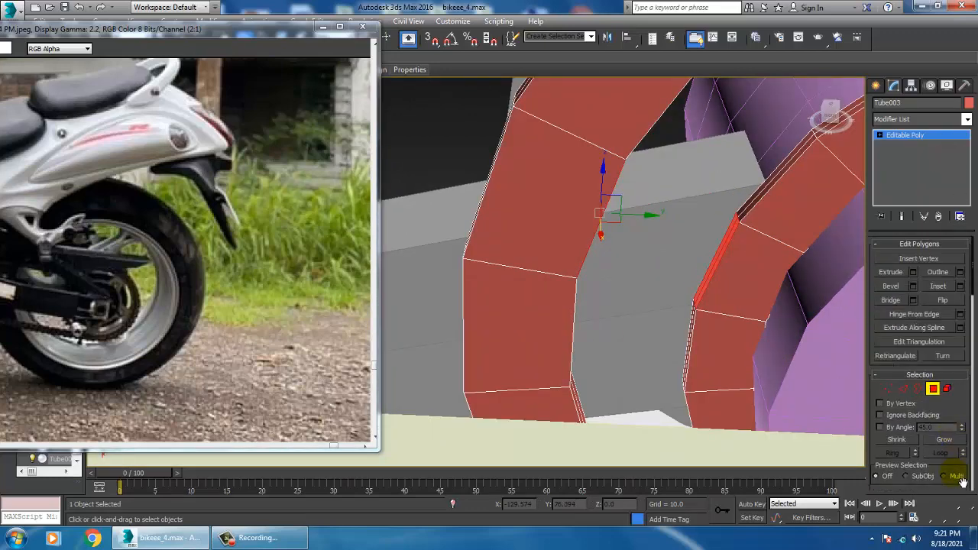
scroll(627, 189, "down", 10)
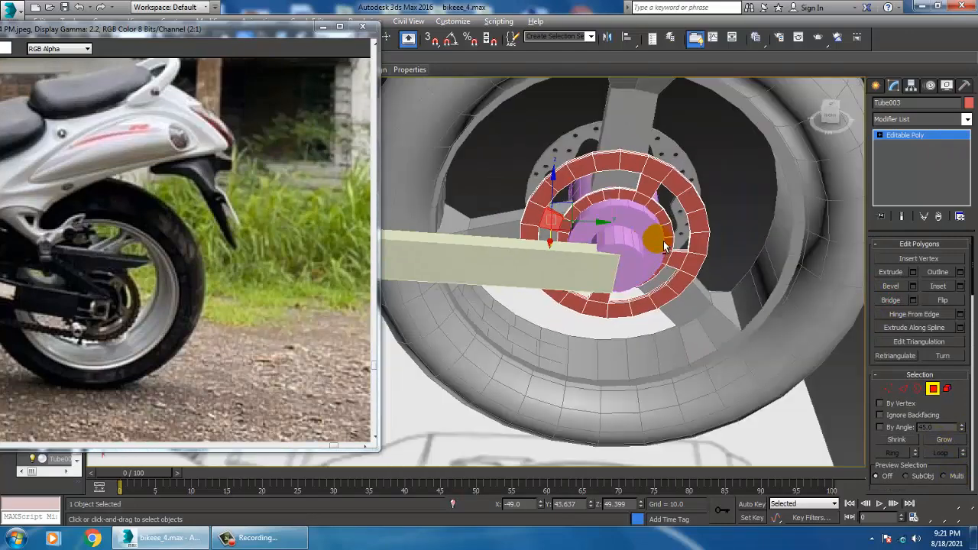
Reposition the reference photo window to show more of the motorcycle's rear end beside the model
scroll(627, 190, "down", 10)
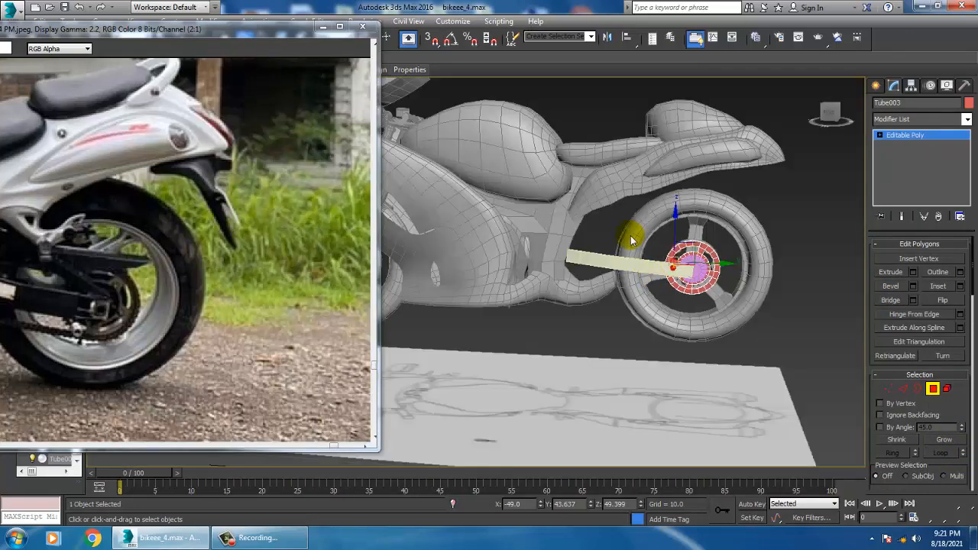
middle_click_drag(631, 241, 125, 71)
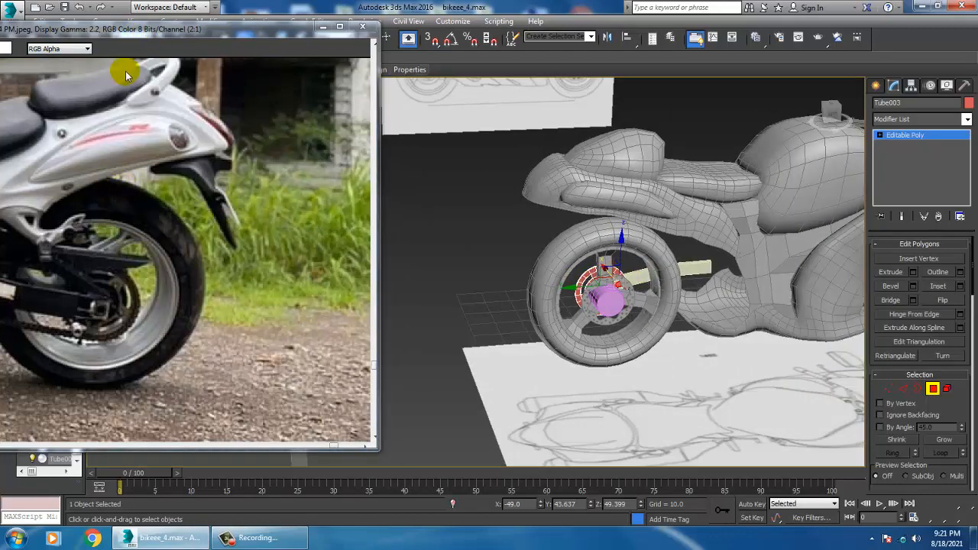
left_click_drag(138, 36, 201, 39)
middle_click_drag(789, 271, 753, 271, "alt")
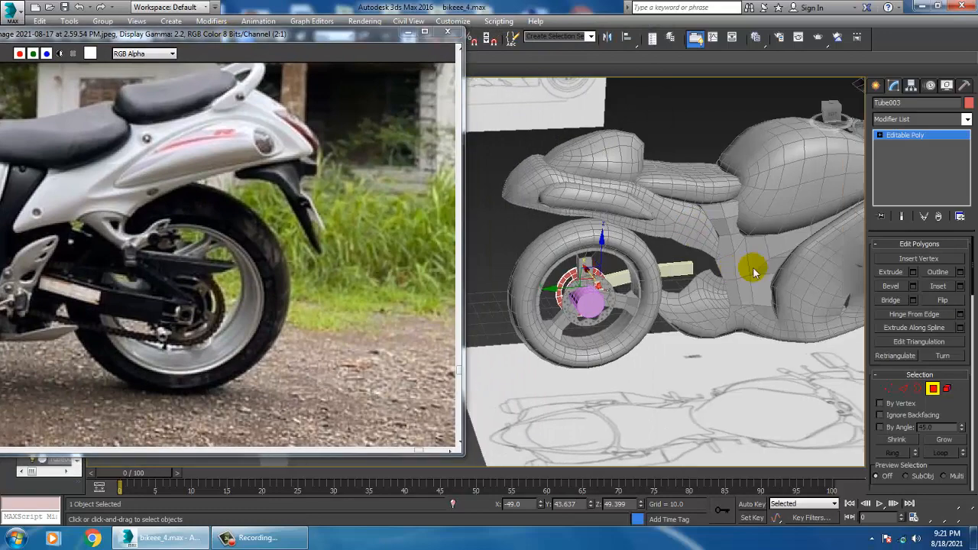
Examine the swingarm and rear frame area against the blueprint in the shaded left view
key("alt+w")
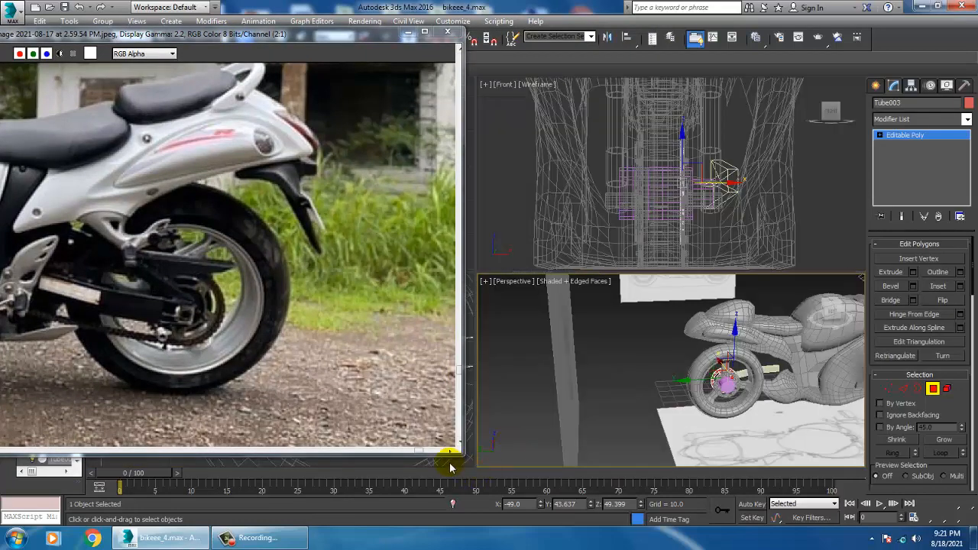
right_click(451, 465)
key("alt+w")
key("z")
scroll(665, 317, "down", 10)
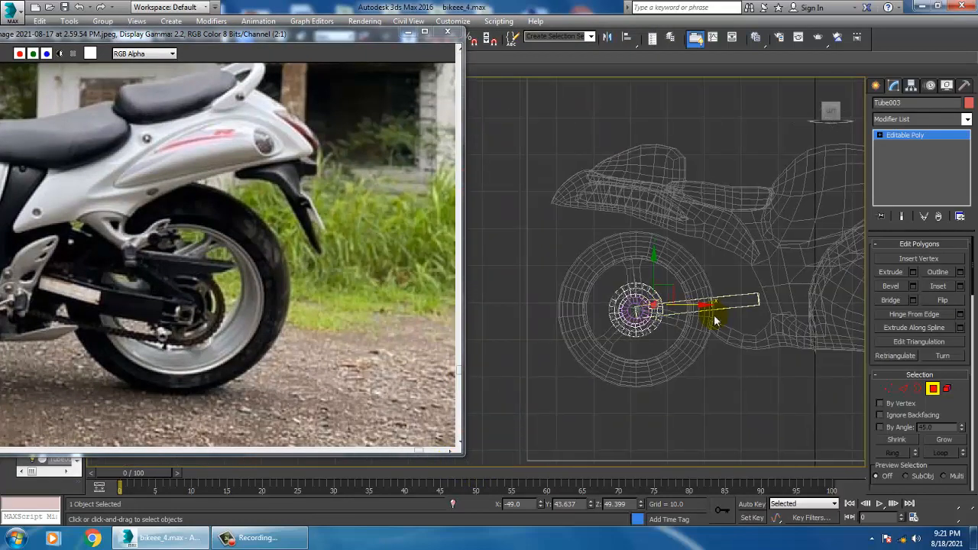
scroll(710, 312, "up", 8)
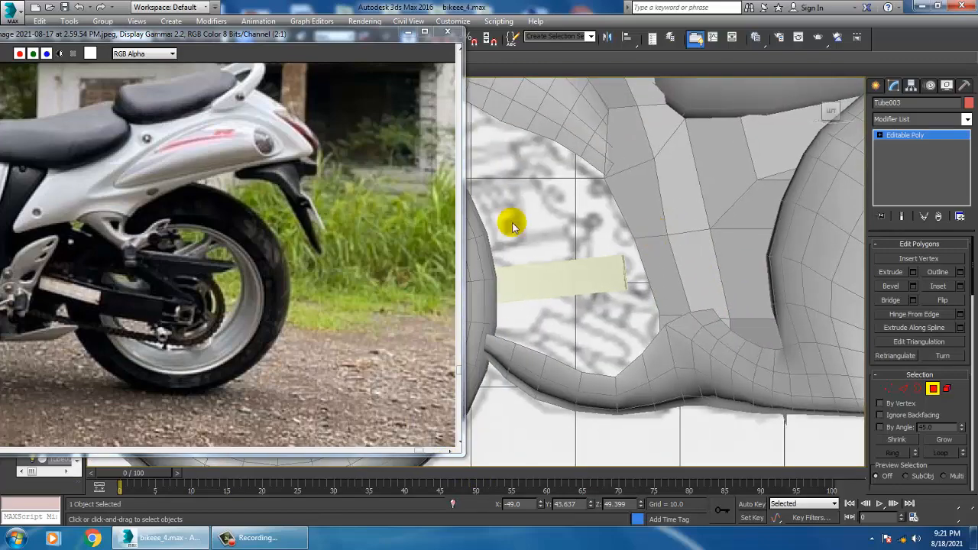
scroll(541, 268, "down", 3)
middle_click_drag(631, 291, 750, 299)
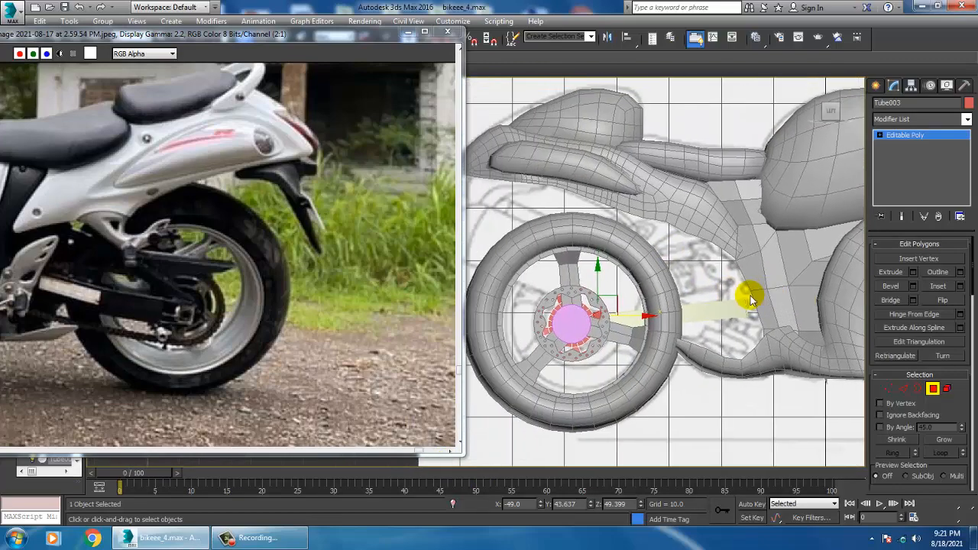
key("alt+w")
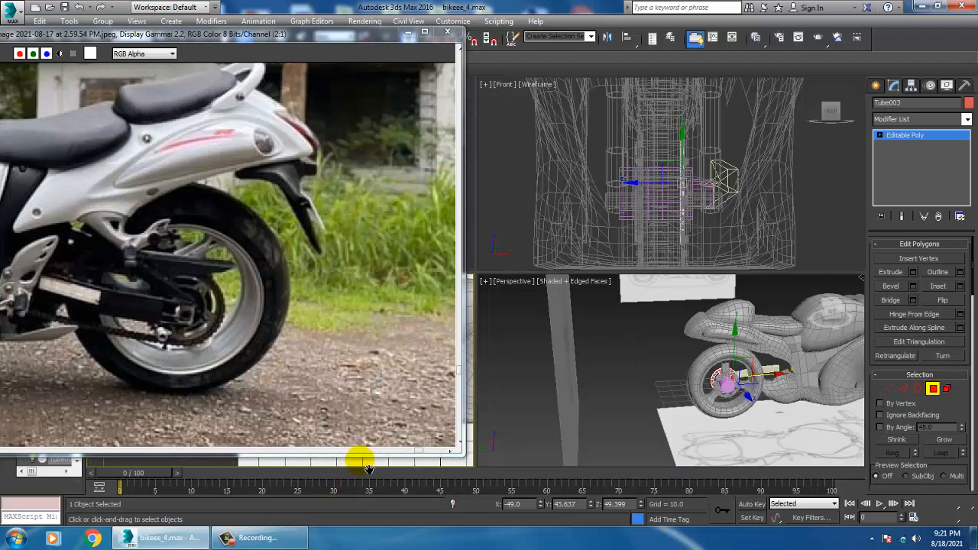
key("alt+w")
key("alt+w")
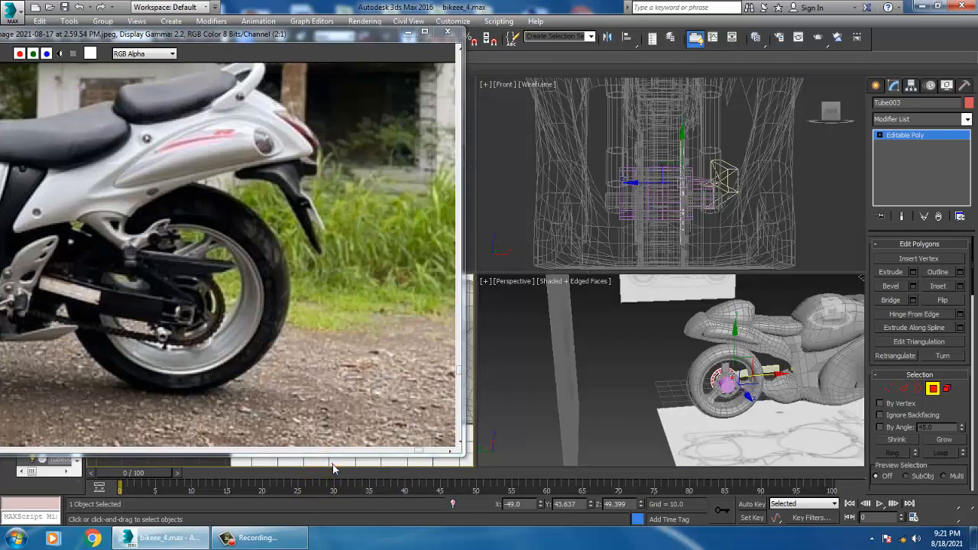
key("alt+w")
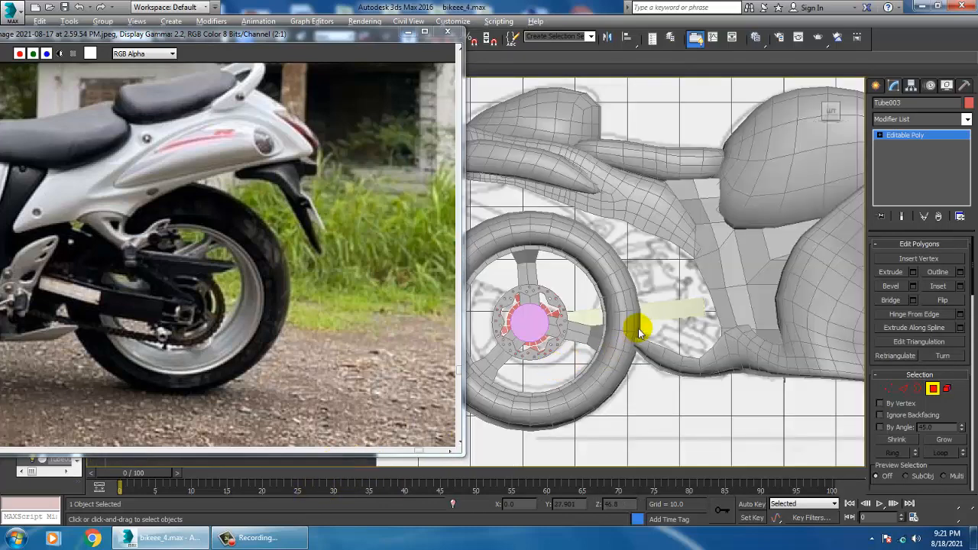
Draw a rectangle spline in the wireframe left view, enclosing the sprocket and extending forward past the swingarm to the engine fairing
mouse_move(633, 330)
middle_mouse_down()
mouse_move(674, 332)
mouse_move(693, 313)
middle_mouse_up()
key("F3")
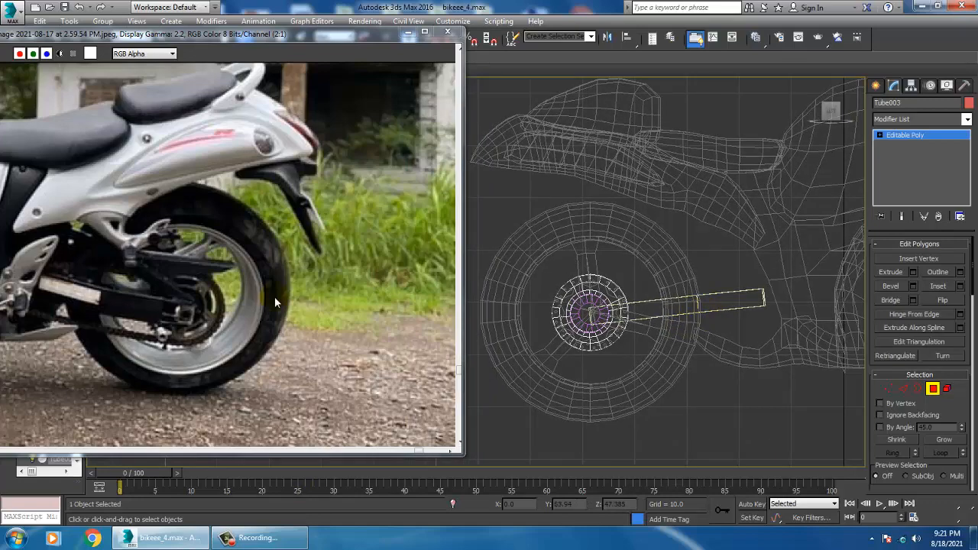
middle_click_drag(832, 261, 674, 265)
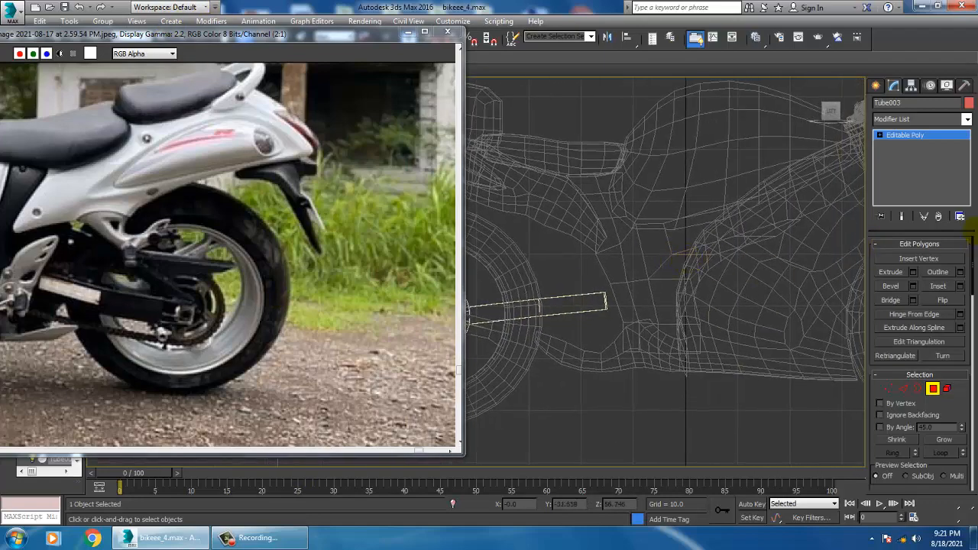
left_click(877, 86)
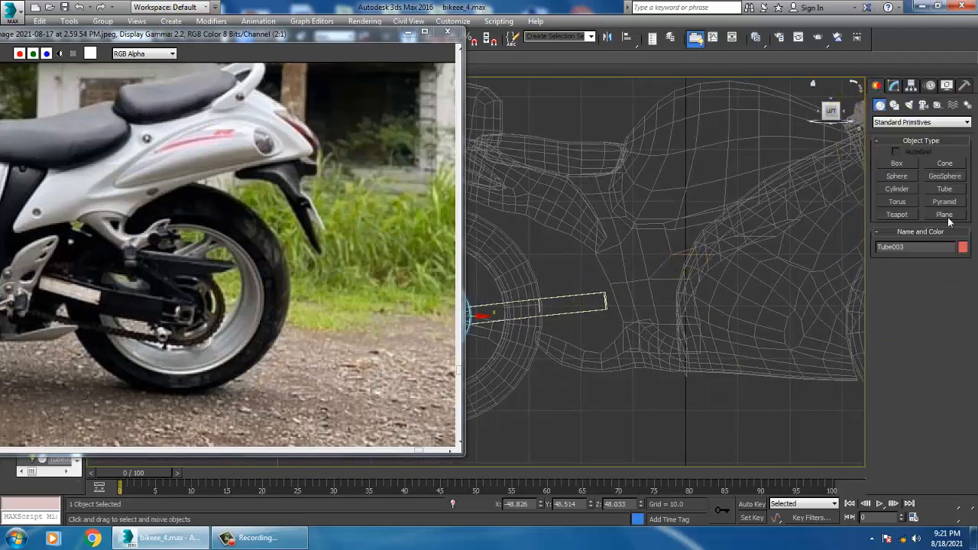
left_click(895, 105)
left_click(948, 175)
middle_click_drag(536, 316, 558, 308)
scroll(584, 313, "down", 4)
scroll(517, 298, "up", 2)
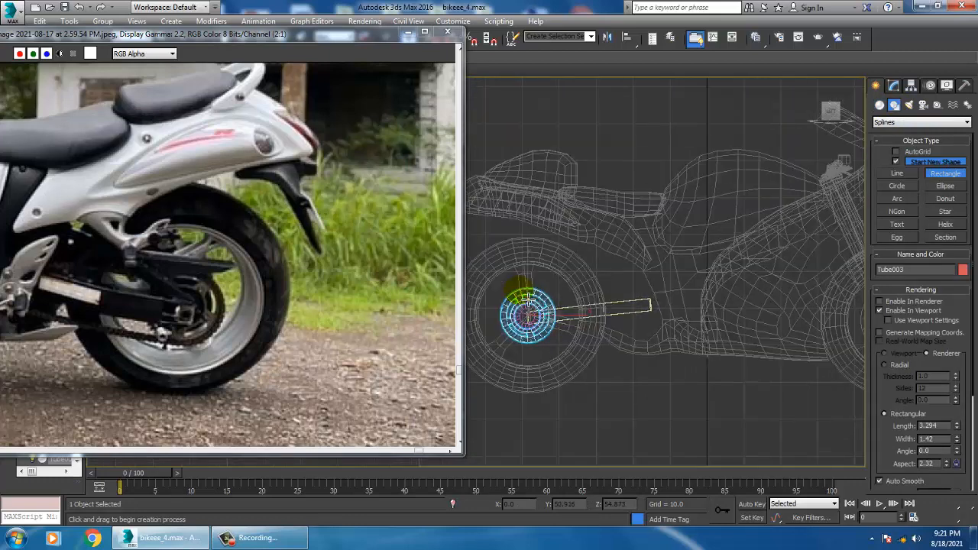
left_click_drag(520, 295, 788, 348)
right_click(787, 348)
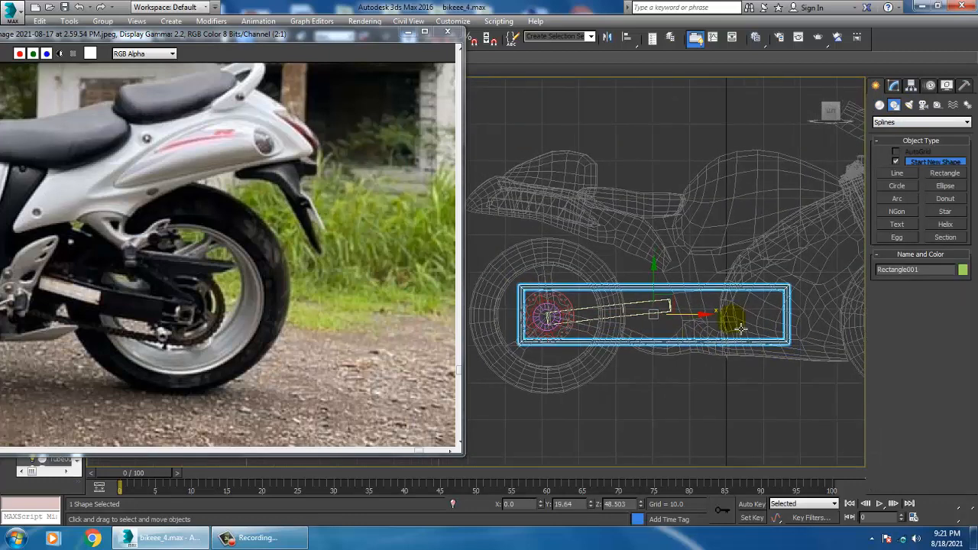
Turn off viewport rendering for the new rectangle so it shows as a plain spline
scroll(658, 326, "up", 3)
key("alt+w")
right_click(710, 382)
key("alt+w")
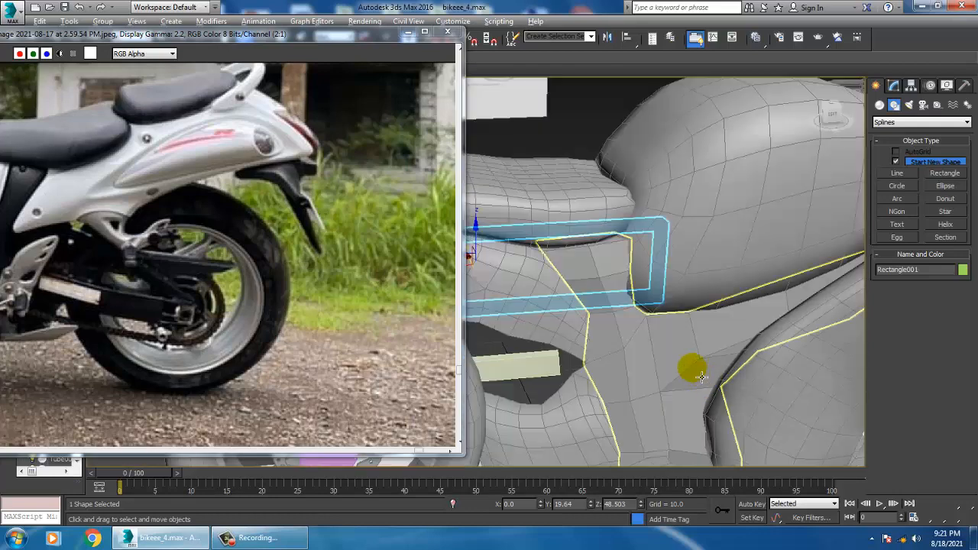
left_click(894, 87)
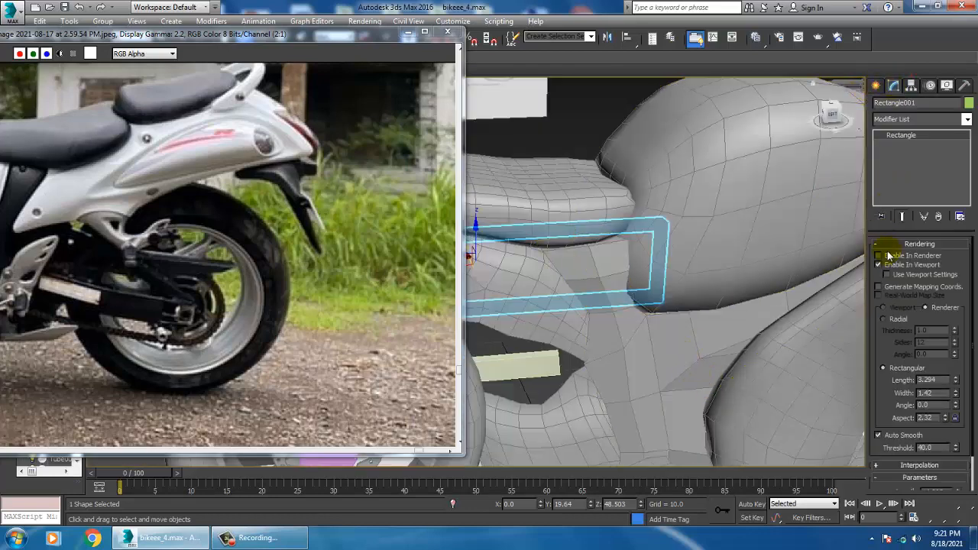
left_click(879, 265)
Convert the rectangle to an Editable Spline in the left view
key("alt+w")
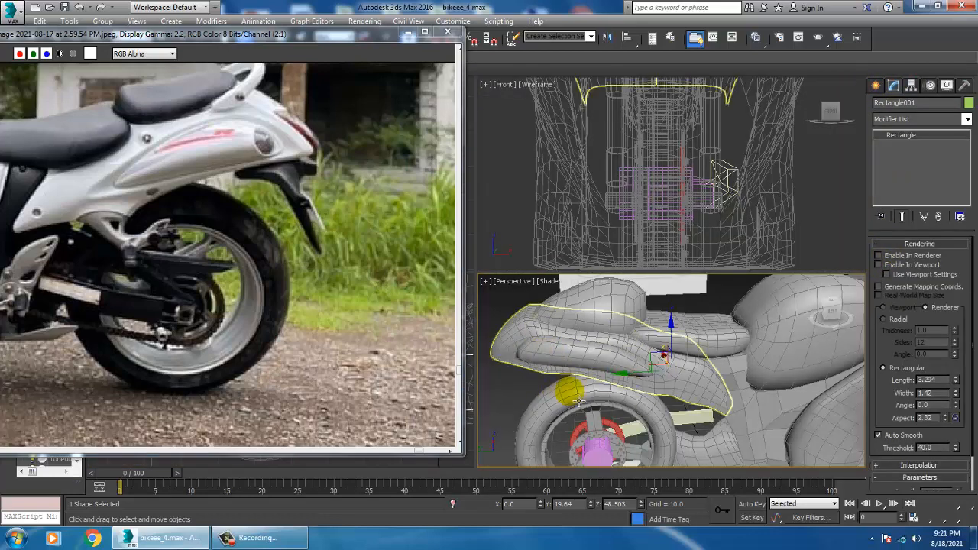
right_click(447, 465)
key("alt+w")
middle_click_drag(711, 346, 644, 304)
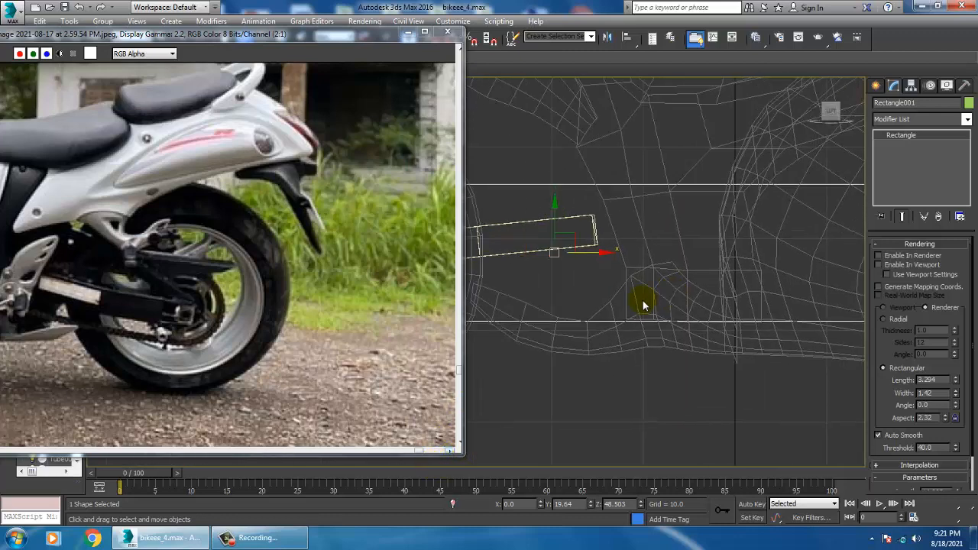
scroll(649, 291, "down", 5)
right_click(638, 270)
mouse_move(710, 386)
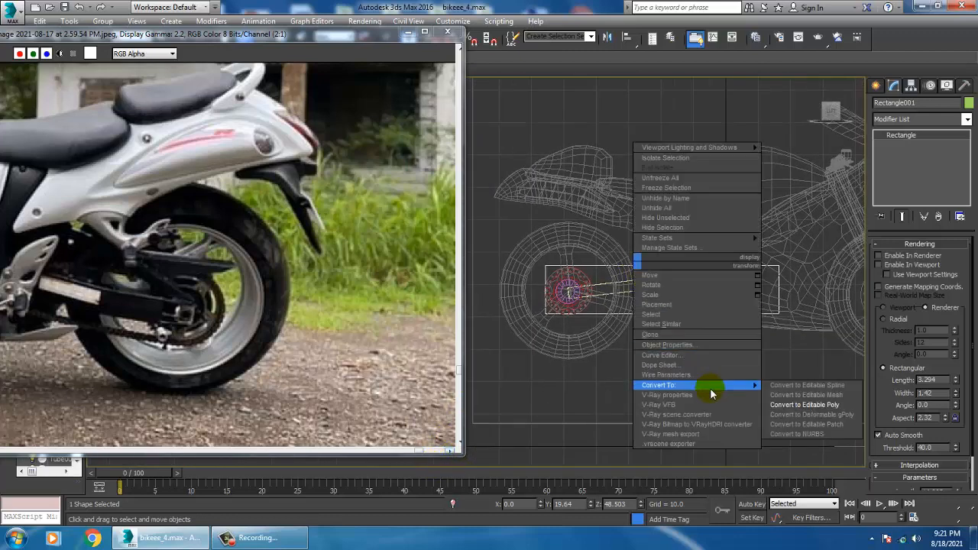
Fillet the spline's two rear corner vertices until they form a semicircle around the sprocket
scroll(563, 294, "up", 3)
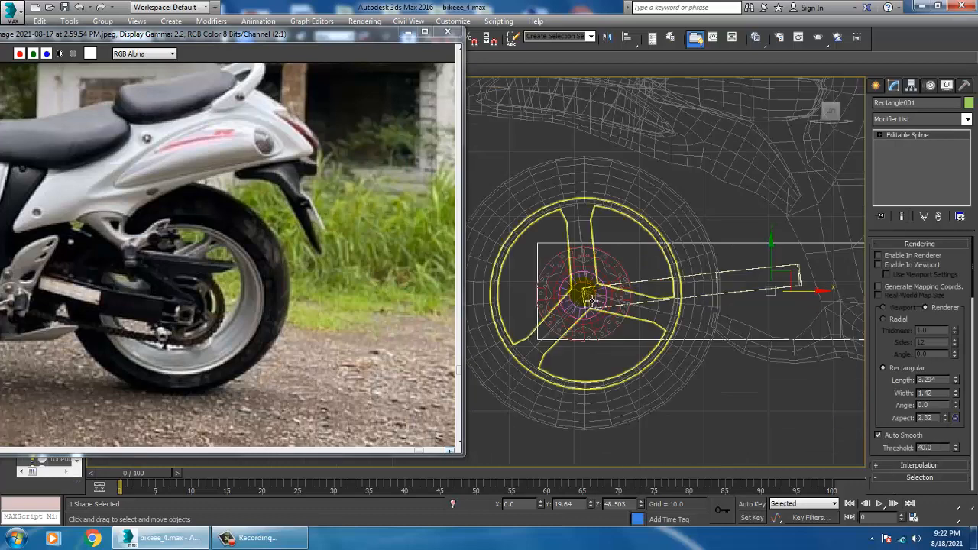
scroll(906, 419, "down", 5)
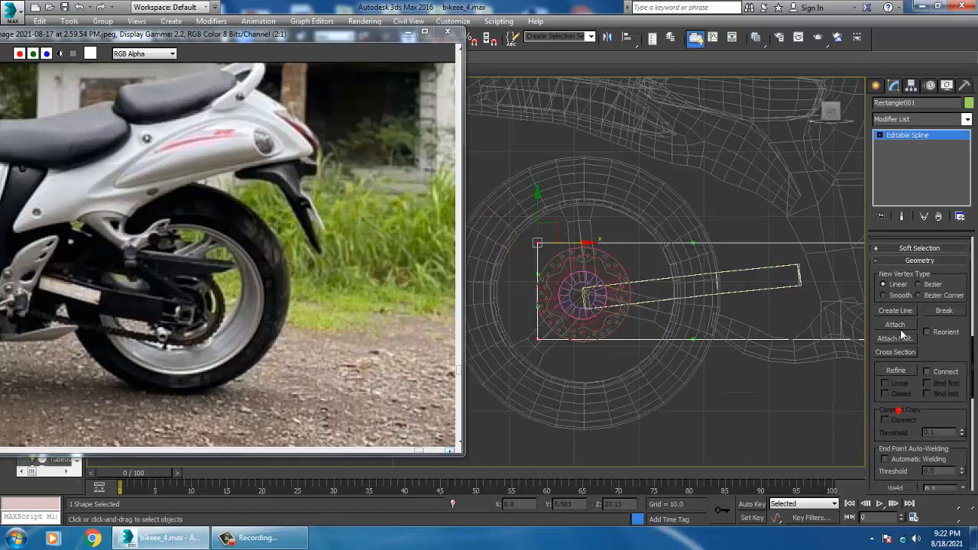
scroll(960, 423, "down", 8)
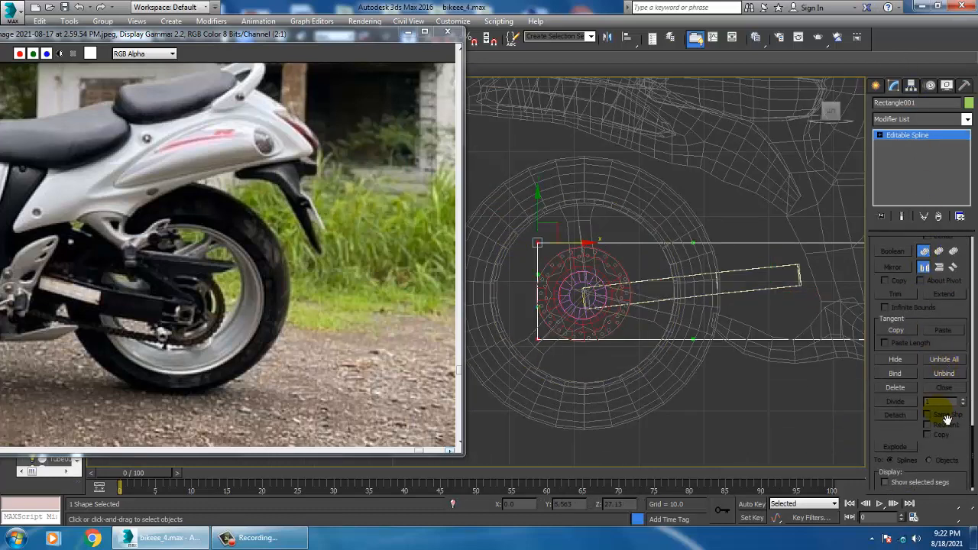
scroll(948, 420, "down", 1)
left_click_drag(894, 430, 894, 398)
scroll(902, 435, "up", 5)
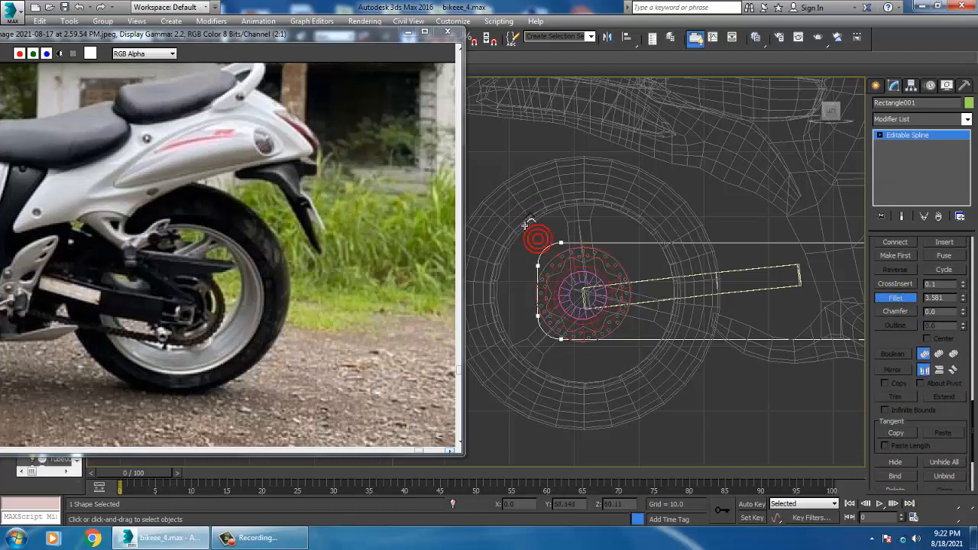
middle_click_drag(652, 325, 621, 323)
right_click(611, 315)
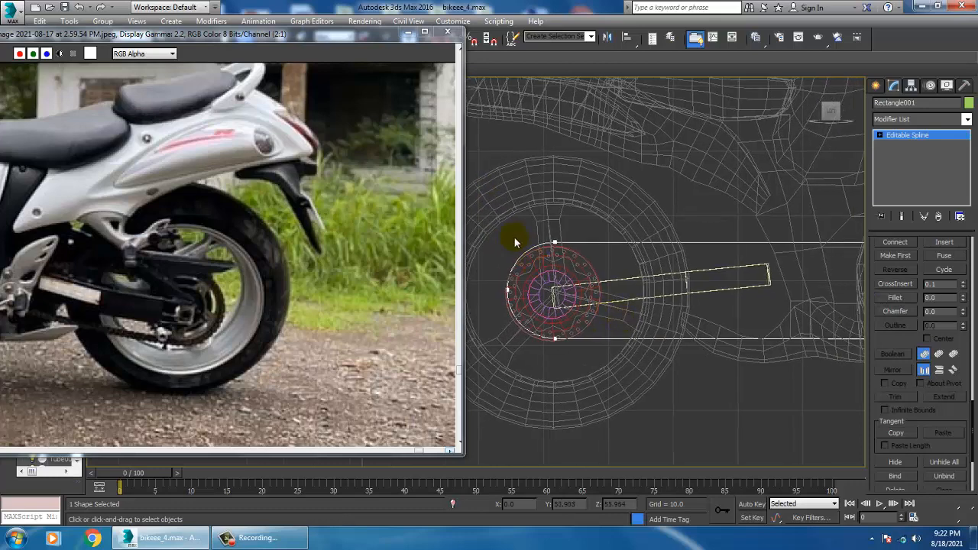
Nudge the spline's upper vertex at the sprocket, and narrow its front end by lowering the upper and raising the lower corner vertex
left_click_drag(600, 368, 602, 370)
middle_click_drag(552, 250, 595, 238)
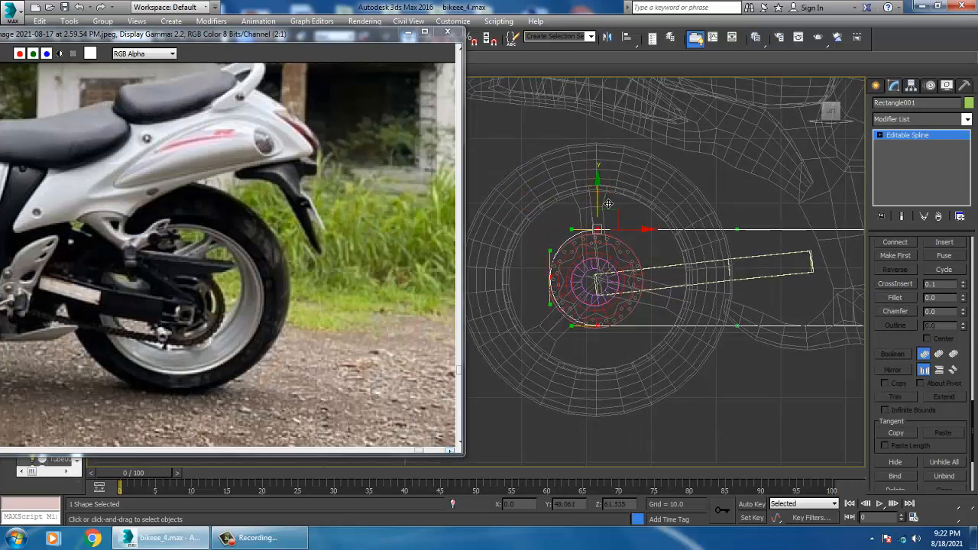
left_click_drag(608, 204, 609, 206)
scroll(702, 304, "down", 3)
middle_click_drag(720, 282, 632, 311)
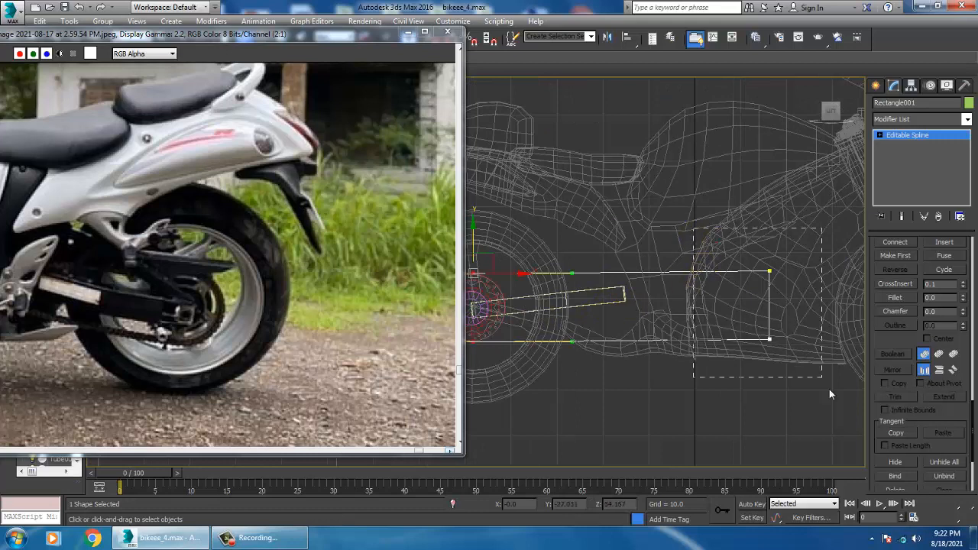
left_click_drag(830, 394, 830, 394)
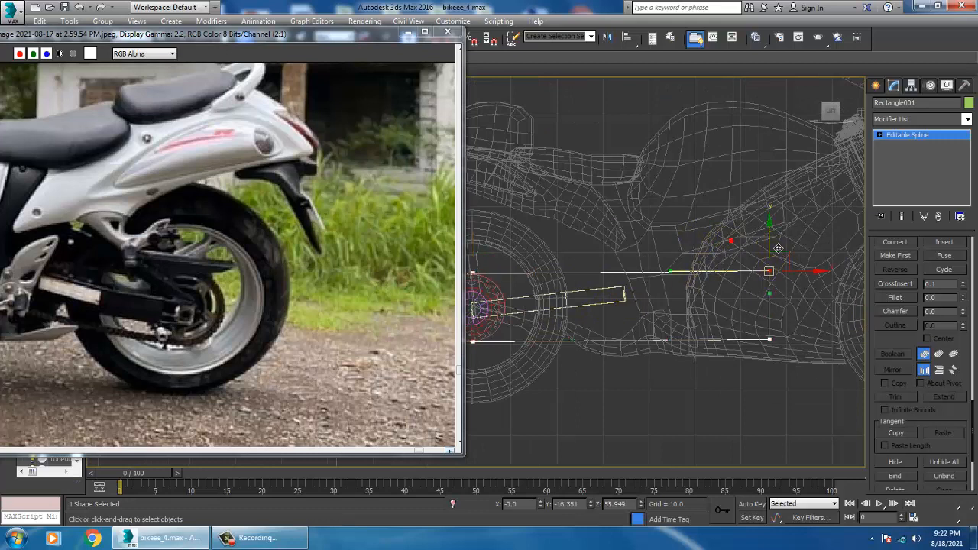
left_click_drag(778, 244, 784, 260)
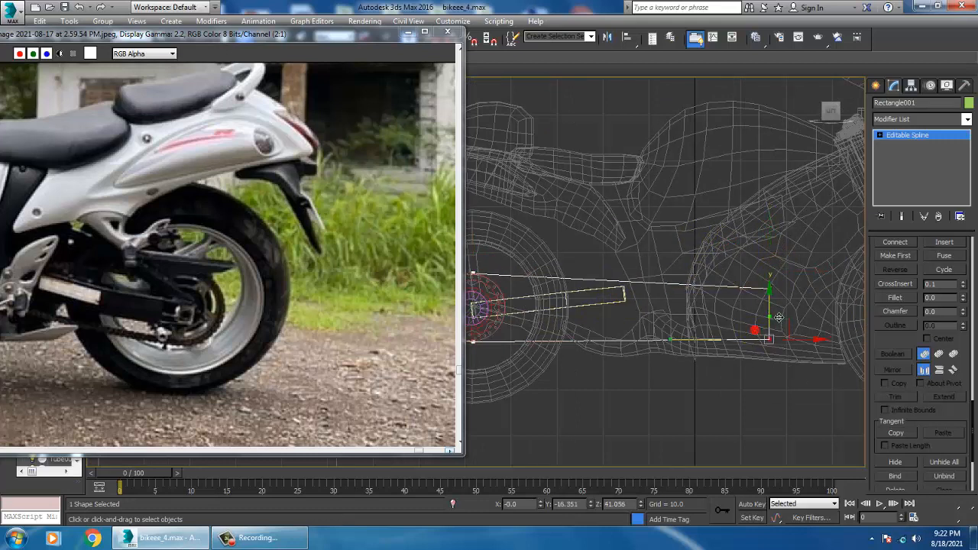
left_click_drag(778, 317, 780, 294)
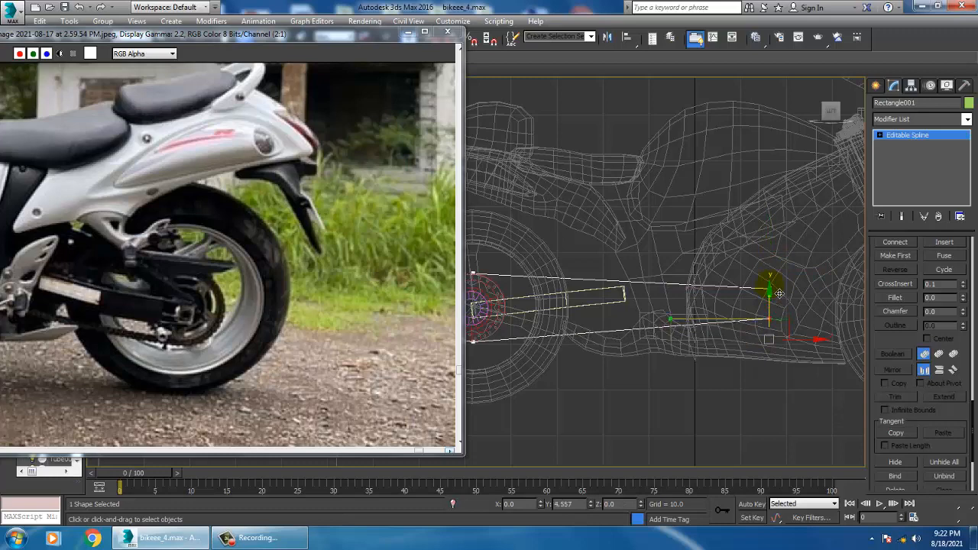
Fillet the spline's two front corner vertices into a rounded end and leave vertex editing
left_click_drag(717, 260, 761, 288)
right_click(732, 303)
scroll(729, 303, "down", 3)
scroll(681, 313, "up", 3)
middle_click_drag(682, 314, 733, 326)
left_click(924, 138)
Examine the rounded spline's position relative to the motorcycle and ground blueprint in the perspective view
key("alt+w")
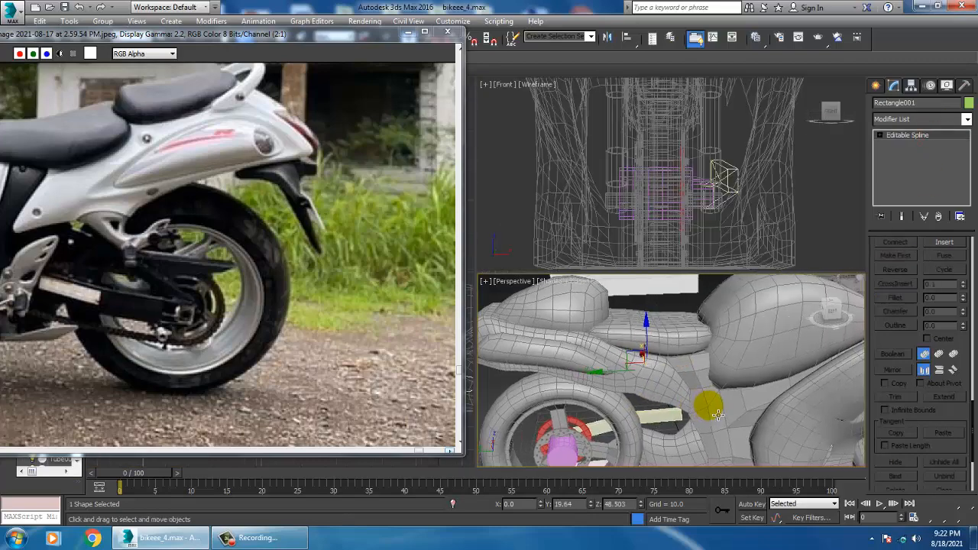
middle_click(710, 404)
key("alt+w")
scroll(686, 398, "down", 8)
middle_click_drag(668, 392, 639, 390, "alt")
scroll(660, 389, "up", 4)
scroll(626, 387, "up", 3)
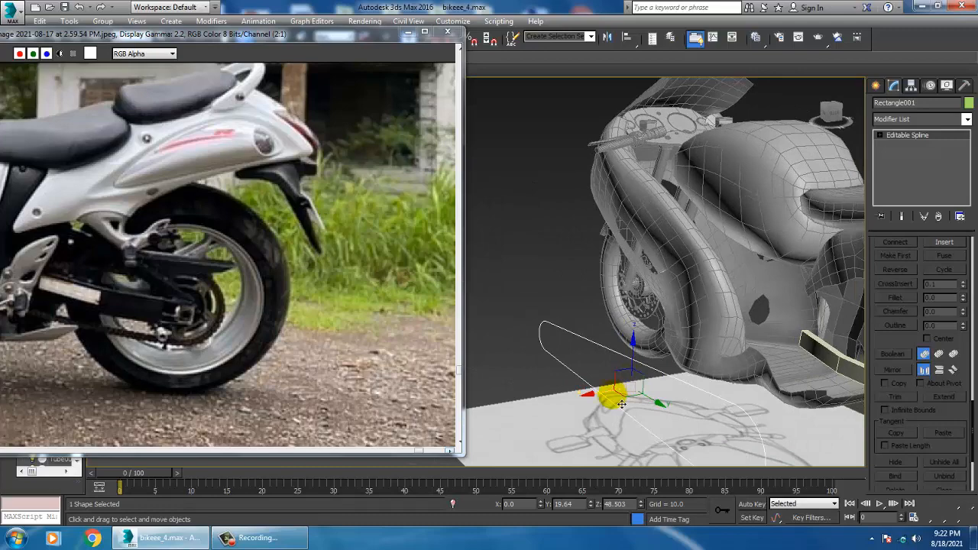
scroll(622, 404, "down", 5)
Create a box about 6.73 long, 1.27 wide and 2.13 high on the ground blueprint beside the spline
key("alt+w")
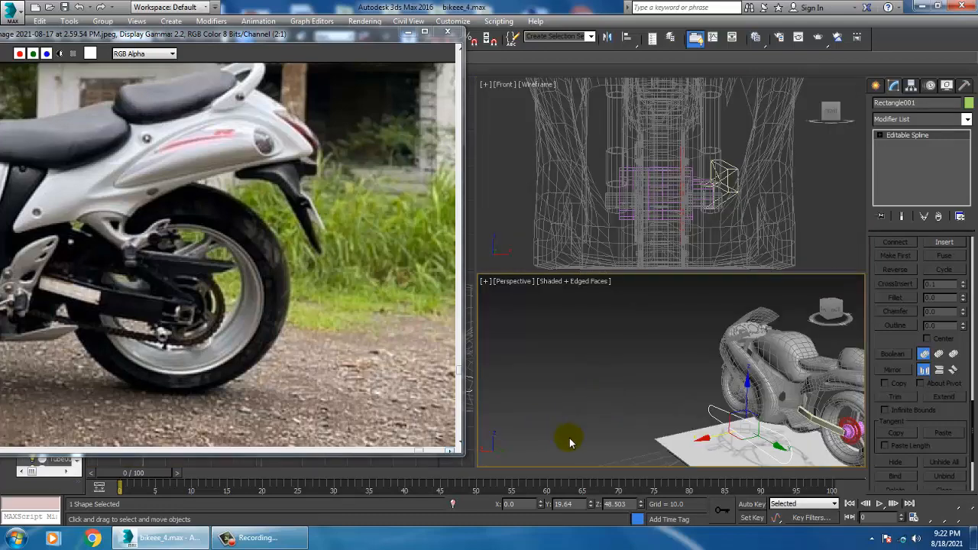
middle_click_drag(736, 440, 696, 359)
key("alt+w")
scroll(653, 336, "up", 4)
left_click(883, 86)
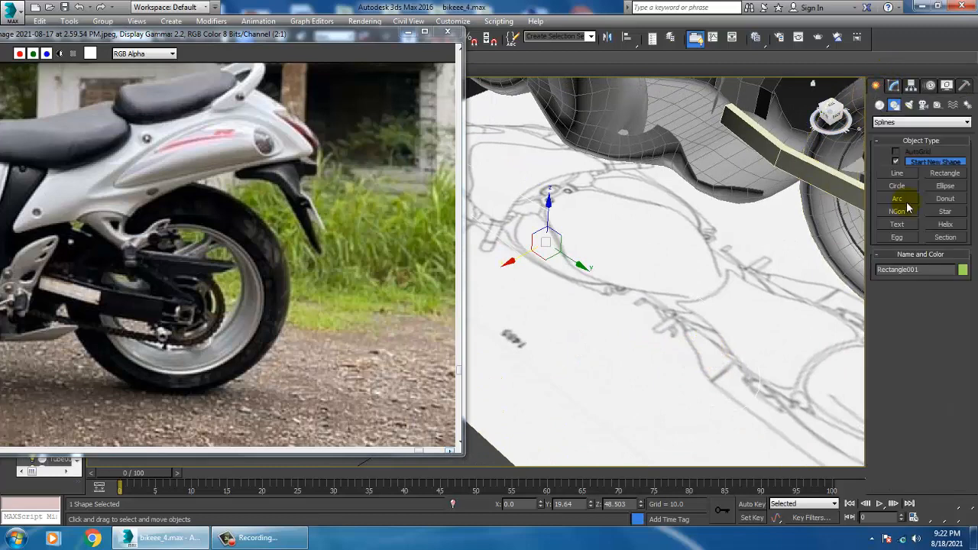
left_click(880, 104)
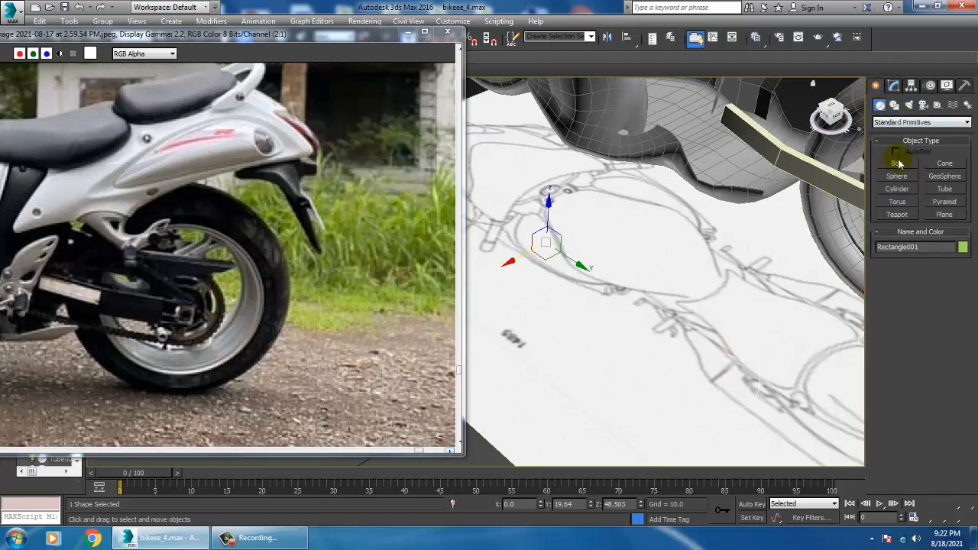
left_click(897, 163)
middle_click_drag(626, 343, 589, 382, "alt")
mouse_move(575, 401)
left_mouse_down()
mouse_move(561, 391)
mouse_move(593, 423)
left_mouse_up()
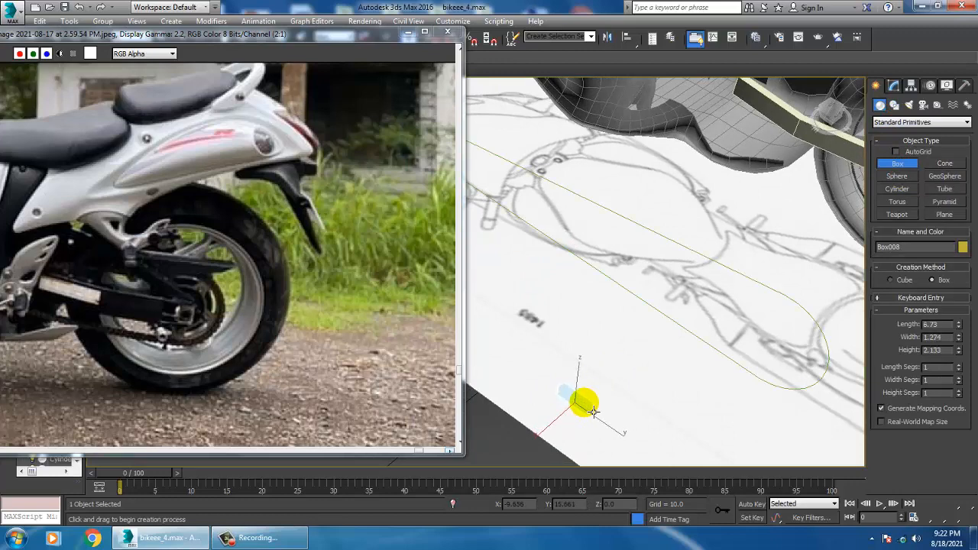
left_click(594, 412)
key("w")
Raise the box above the ground blueprint and convert it to an Editable Poly
key("z")
middle_click_drag(589, 408, 605, 312, "alt")
scroll(617, 353, "down", 9)
left_click_drag(609, 261, 613, 263)
key("z")
middle_click_drag(600, 251, 697, 257, "alt")
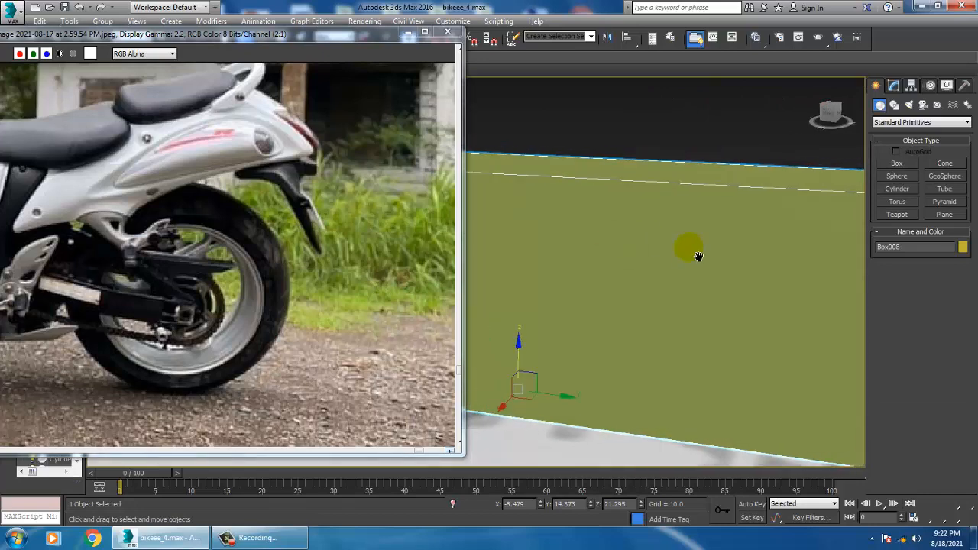
scroll(697, 266, "down", 3)
right_click(659, 231)
mouse_move(721, 353)
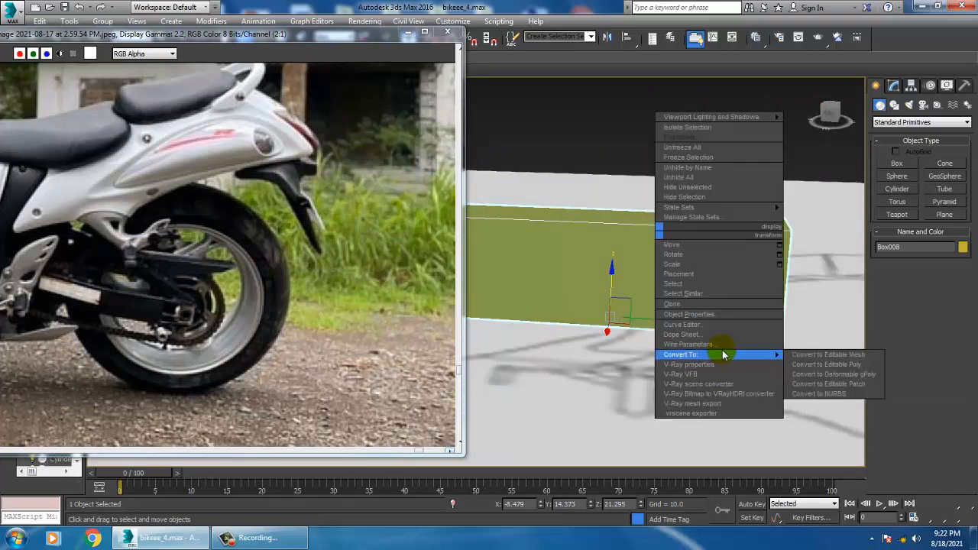
left_click(838, 364)
Scale the box's thickness to about 39% and reduce its height to make a slim bar
key("r")
middle_click_drag(631, 260, 570, 332, "alt")
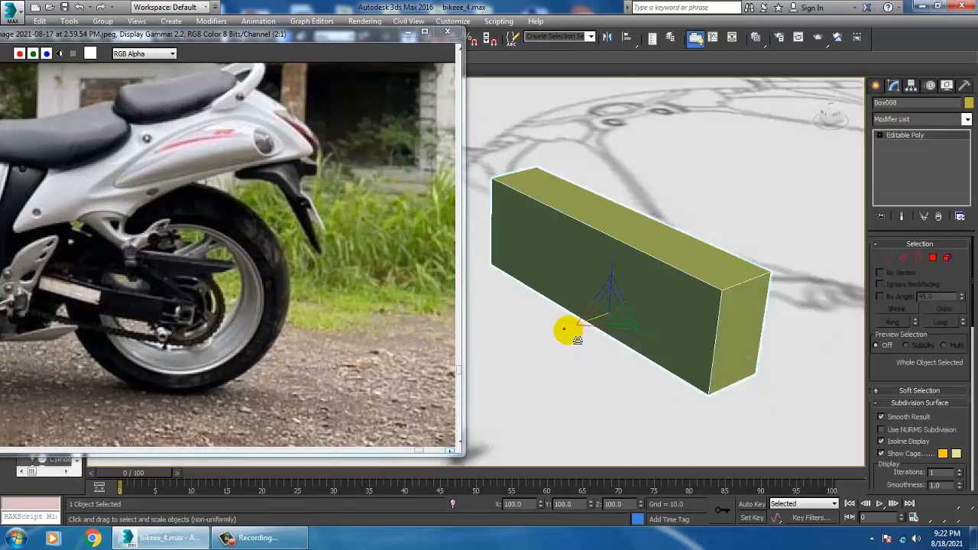
left_click_drag(568, 329, 610, 314)
left_click_drag(613, 262, 606, 282)
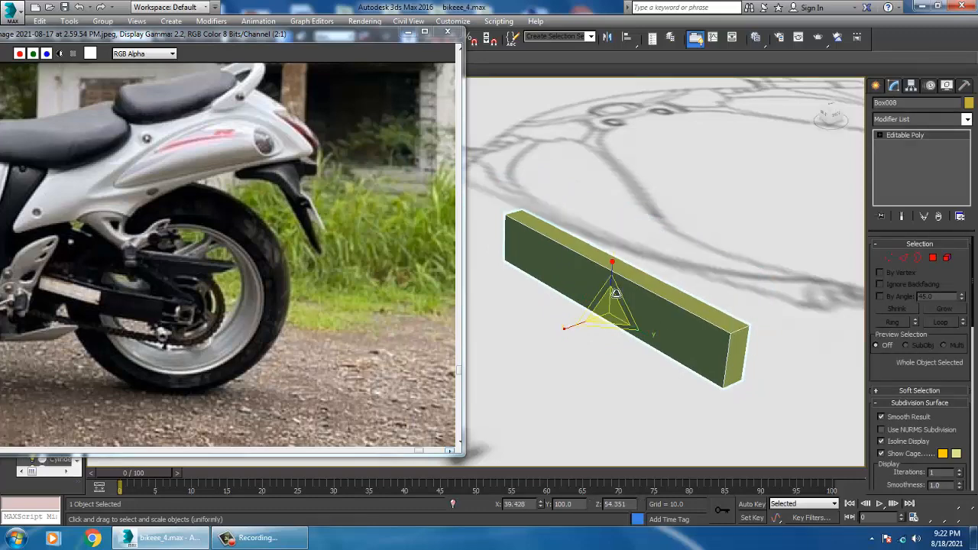
middle_click_drag(606, 282, 629, 269, "alt")
left_click_drag(612, 268, 613, 260)
middle_click_drag(613, 260, 711, 260, "alt")
key("w")
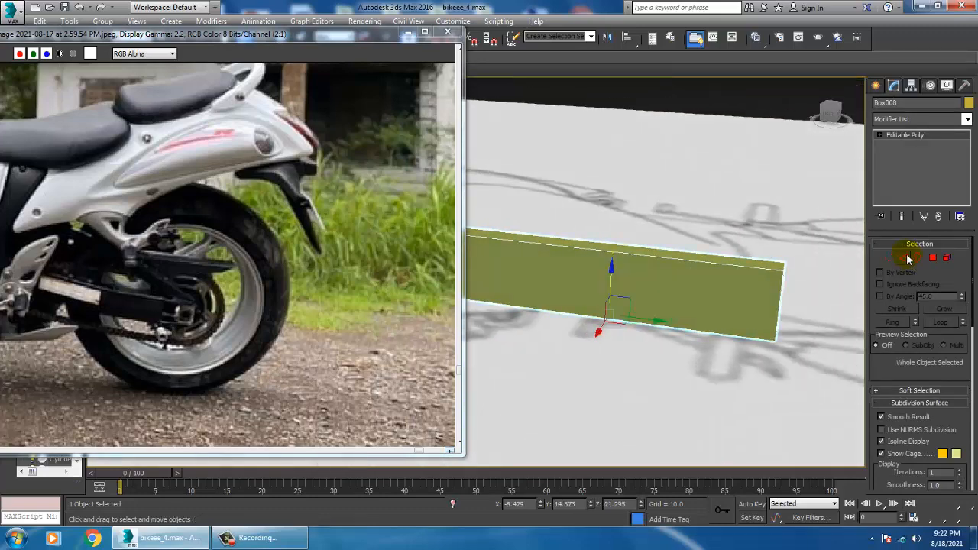
Connect the bar's four lengthwise edges with 4 segments
left_click(904, 259)
left_click_drag(589, 218, 625, 410)
left_click(960, 474)
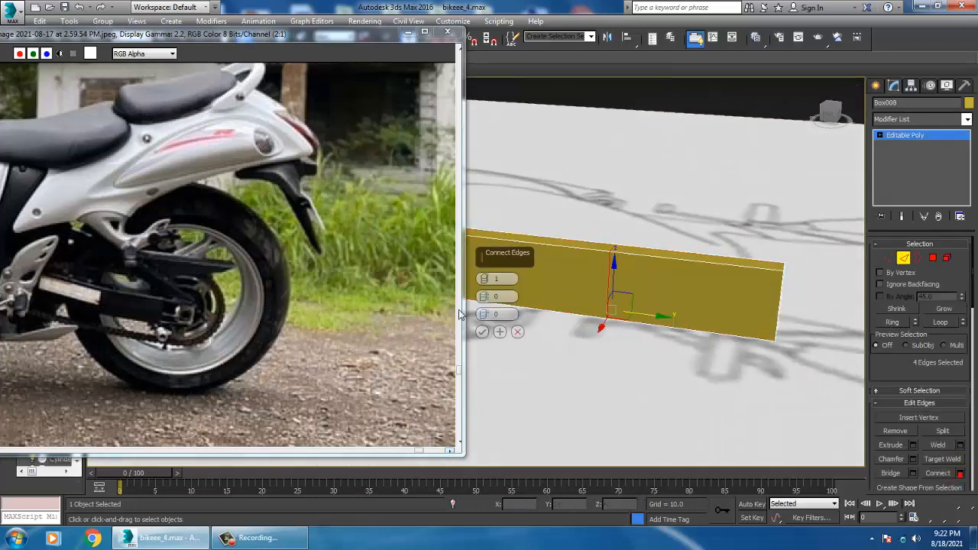
left_click_drag(484, 281, 484, 278)
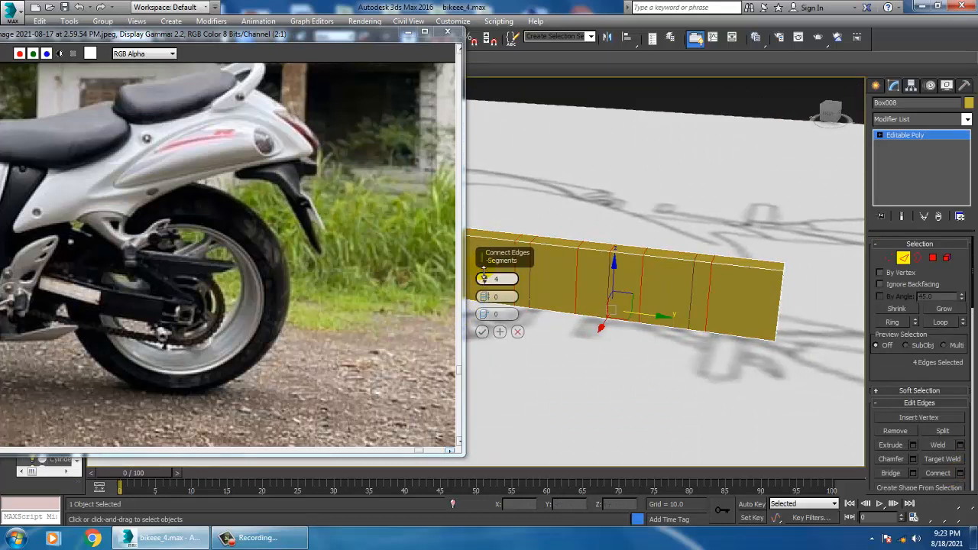
left_click(482, 332)
Scale the second and fifth vertex columns of the bar vertically to about 159% so it bulges toward both ends
middle_click_drag(530, 329, 539, 274, "alt")
middle_click_drag(519, 273, 647, 295)
key("1")
left_click_drag(656, 376, 656, 375)
middle_click_drag(656, 374, 612, 312)
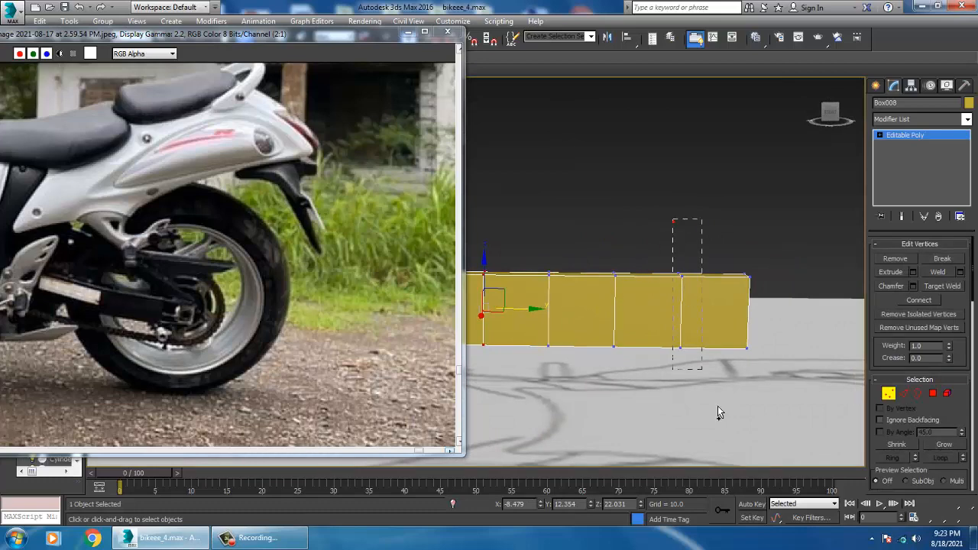
key("r")
left_click_drag(585, 260, 578, 235)
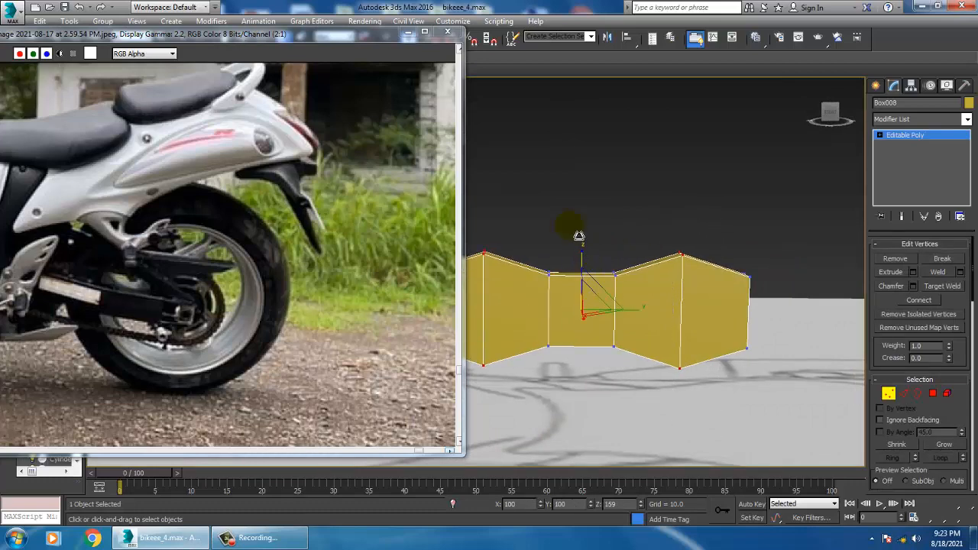
Leave vertex editing and move the whole link bar sideways along X closer to the chain path
scroll(606, 254, "down", 6)
middle_click_drag(716, 318, 875, 258, "alt")
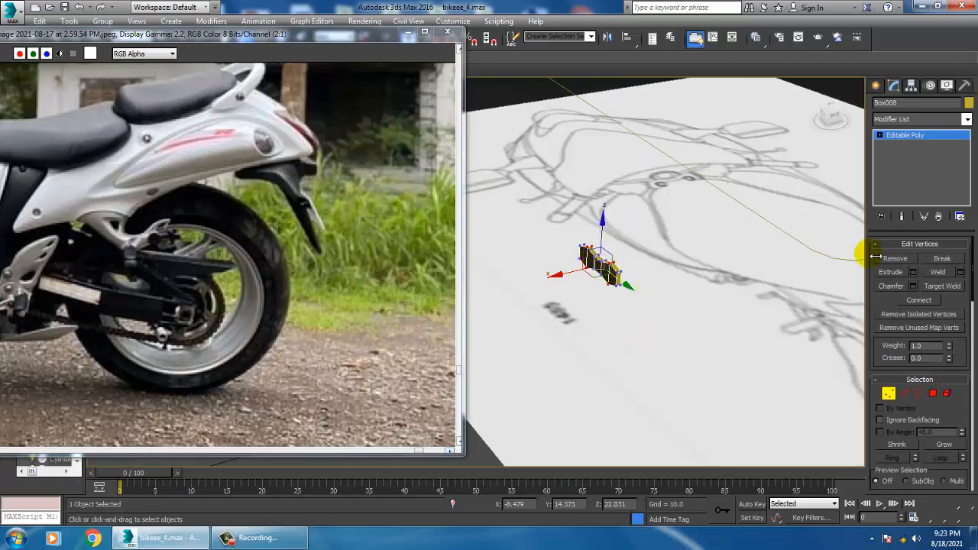
left_click(909, 139)
scroll(729, 274, "down", 5)
middle_click_drag(729, 273, 585, 313)
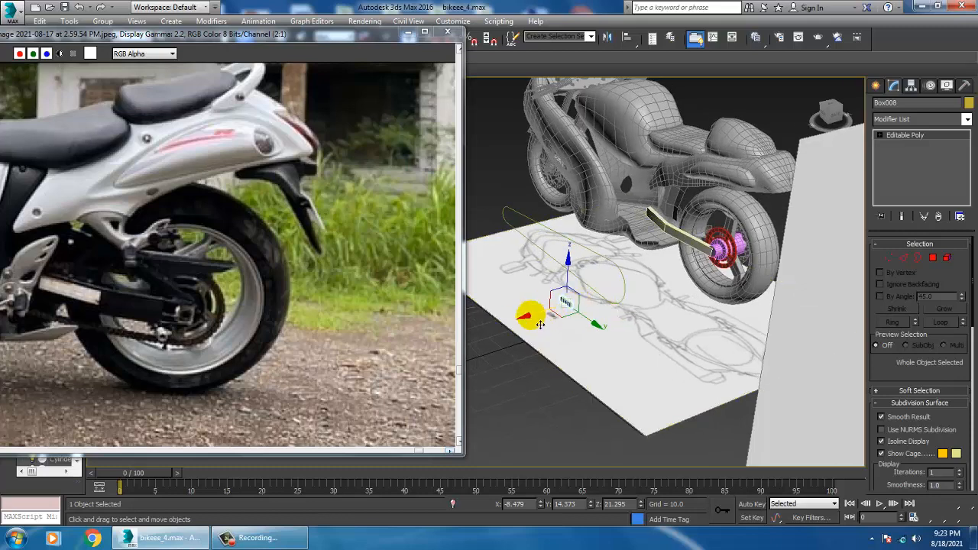
left_click_drag(530, 315, 560, 307)
middle_click_drag(560, 306, 591, 305, "alt")
scroll(596, 294, "up", 4)
Scale the link bar uniformly to about 74%
key("r")
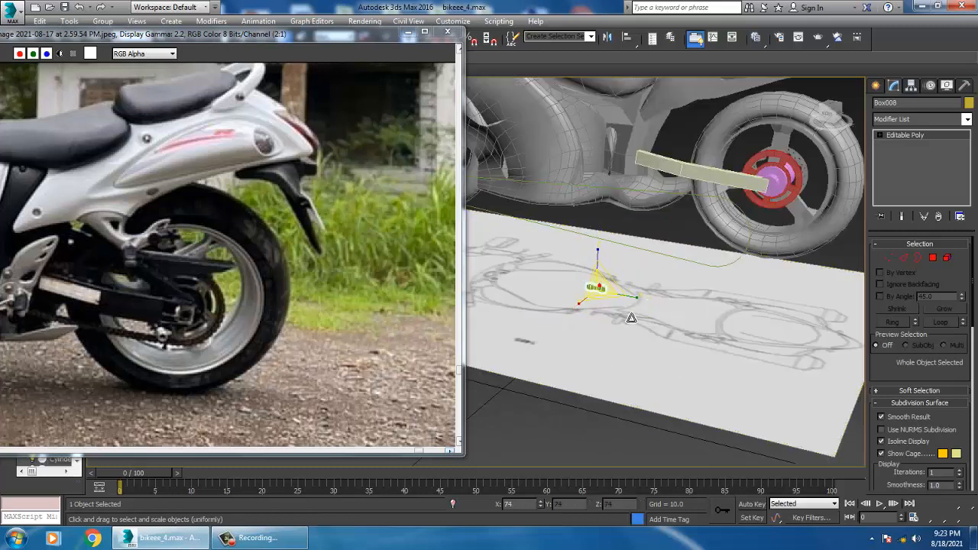
key("z")
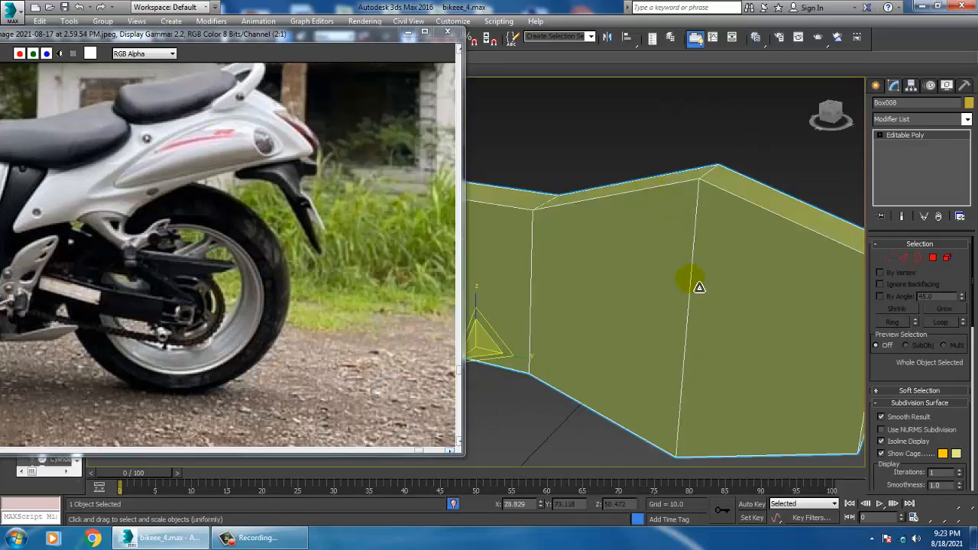
scroll(690, 279, "down", 5)
right_click(705, 158)
left_click(737, 63)
scroll(650, 293, "down", 4)
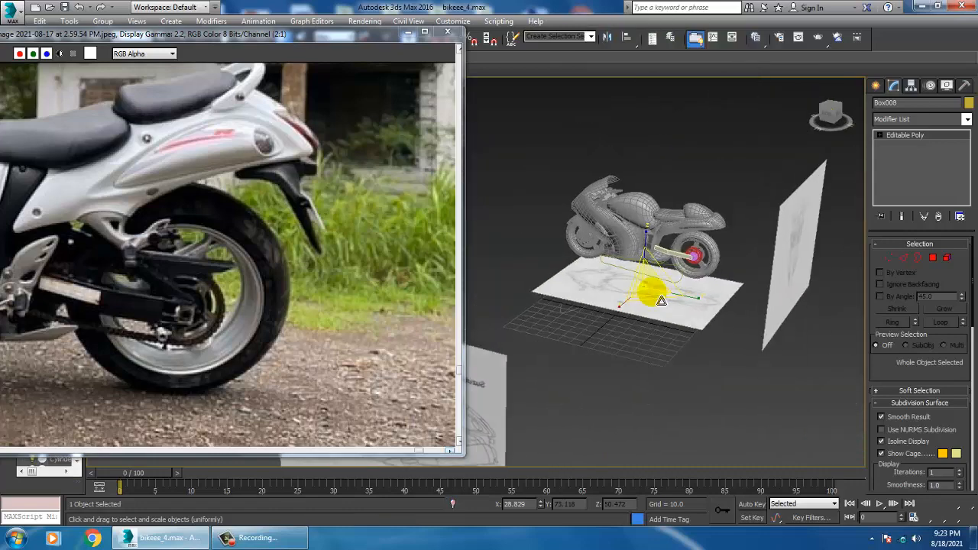
Align the link to the Rectangle001 chain path on X, Y and Z position, pivot point to pivot point
scroll(657, 298, "up", 2)
key("alt+a")
scroll(649, 286, "up", 5)
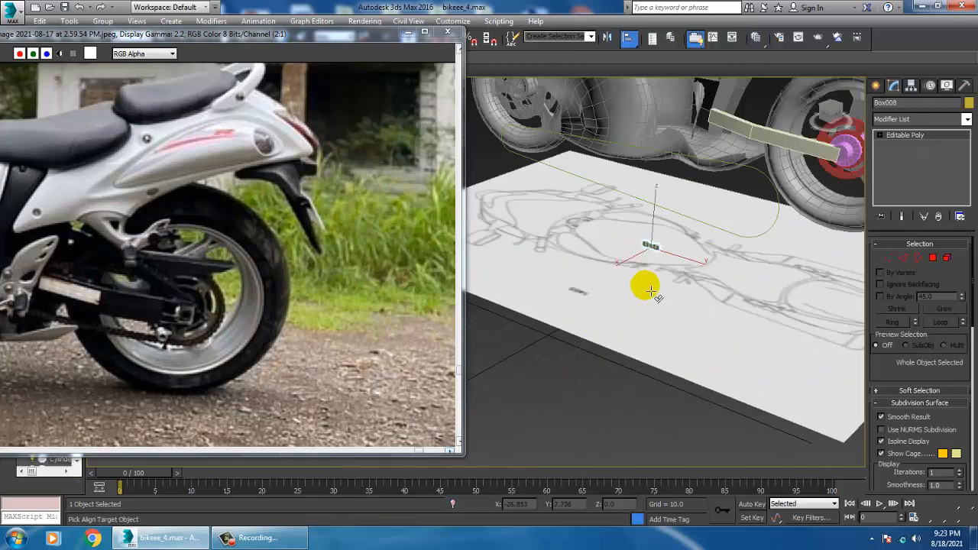
left_click(767, 178)
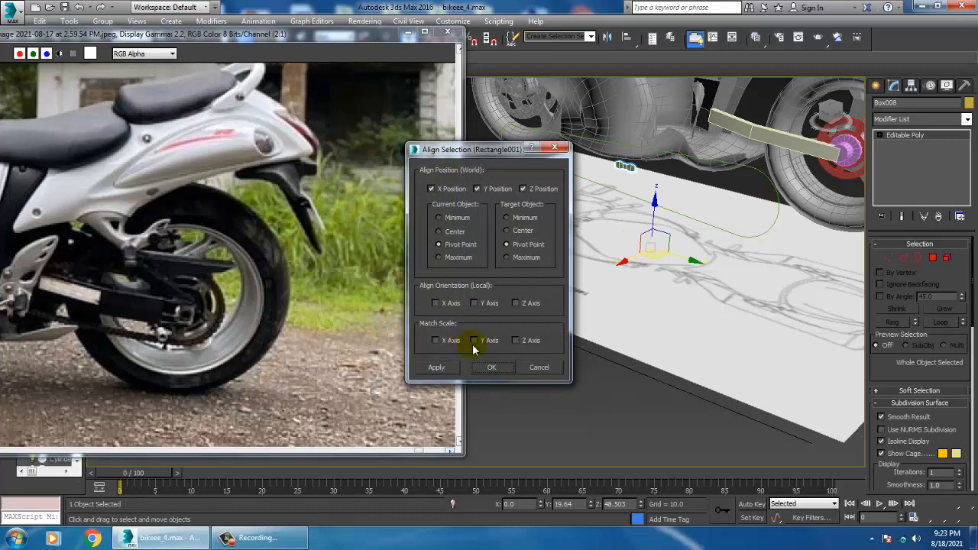
left_click(493, 367)
Scale the aligned link down uniformly a little more to suit the chain's thickness
middle_click_drag(711, 222, 639, 297, "alt")
scroll(662, 298, "down", 3)
scroll(638, 297, "up", 3)
key("r")
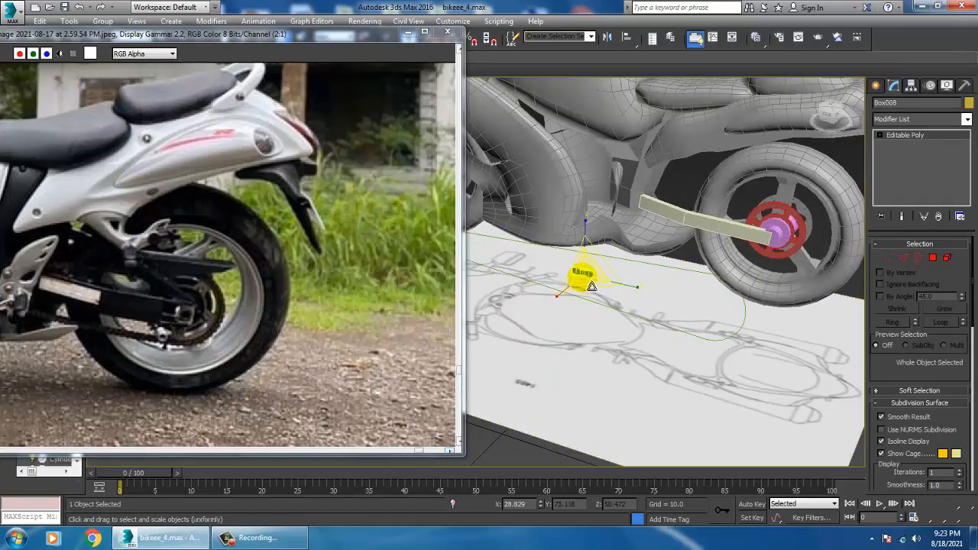
left_click_drag(591, 285, 611, 301)
key("w")
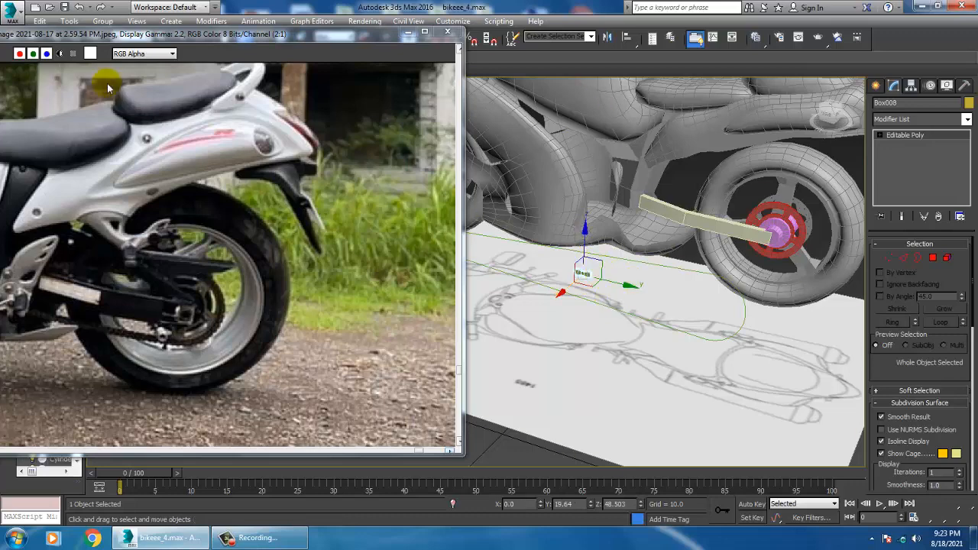
Try distributing 47 instances of the link along the Rectangle001 path using the Spacing Tool with Follow enabled
left_click(71, 21)
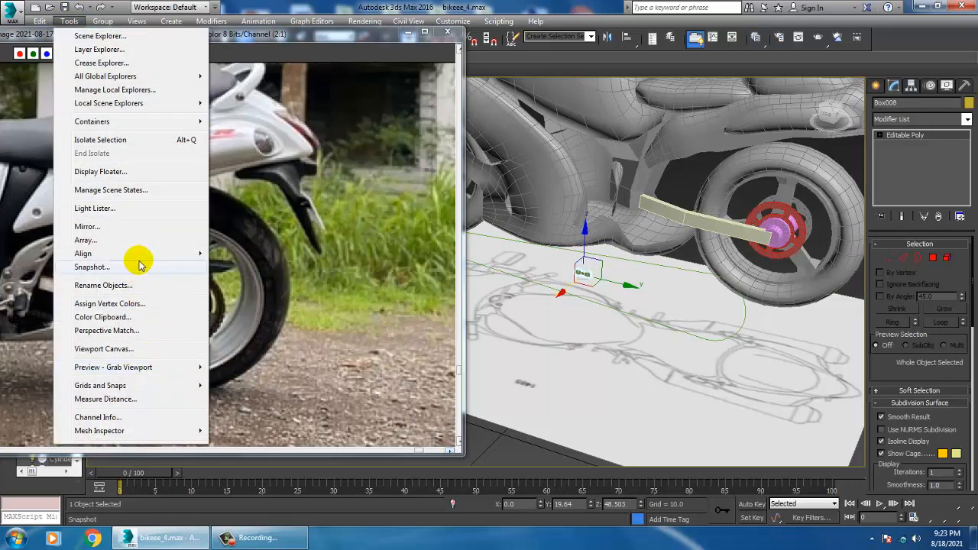
mouse_move(135, 255)
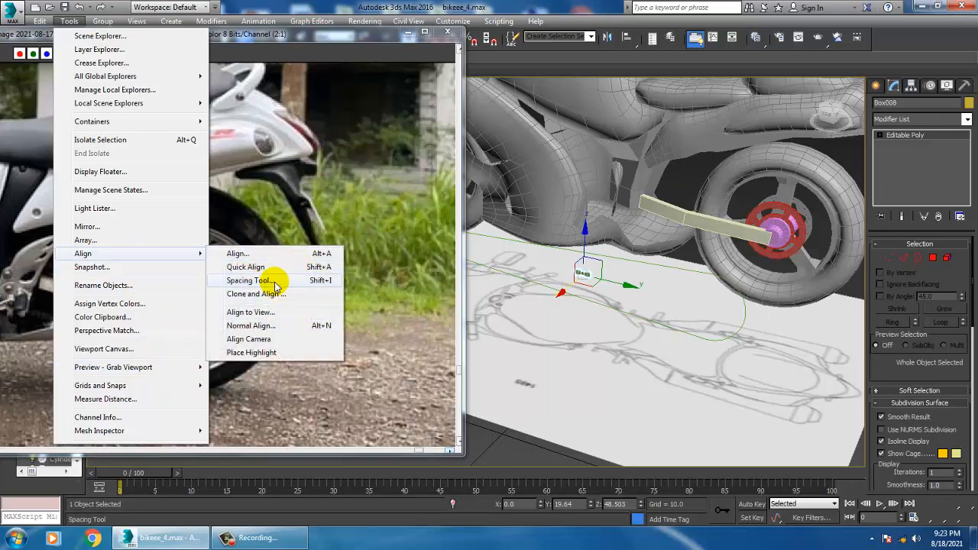
left_click(278, 280)
left_click(43, 34)
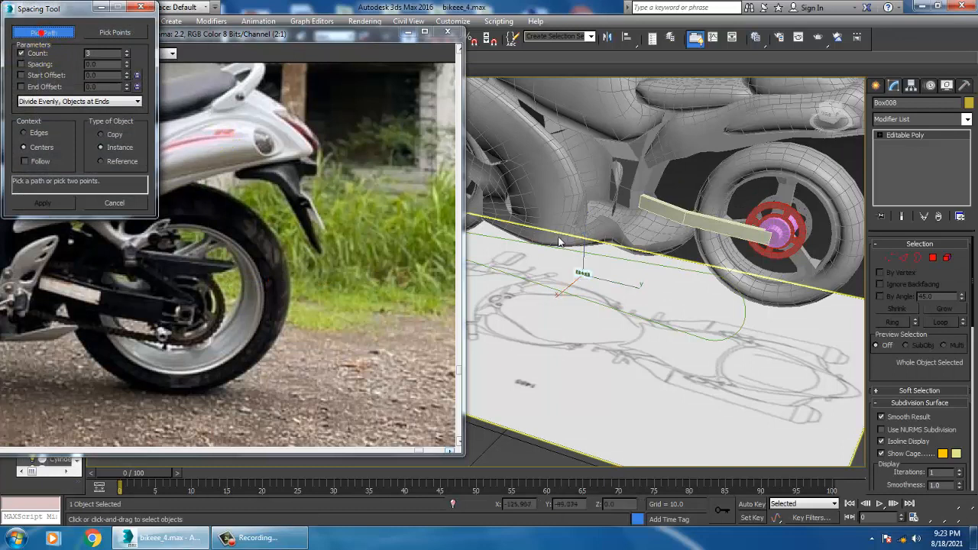
left_click(696, 278)
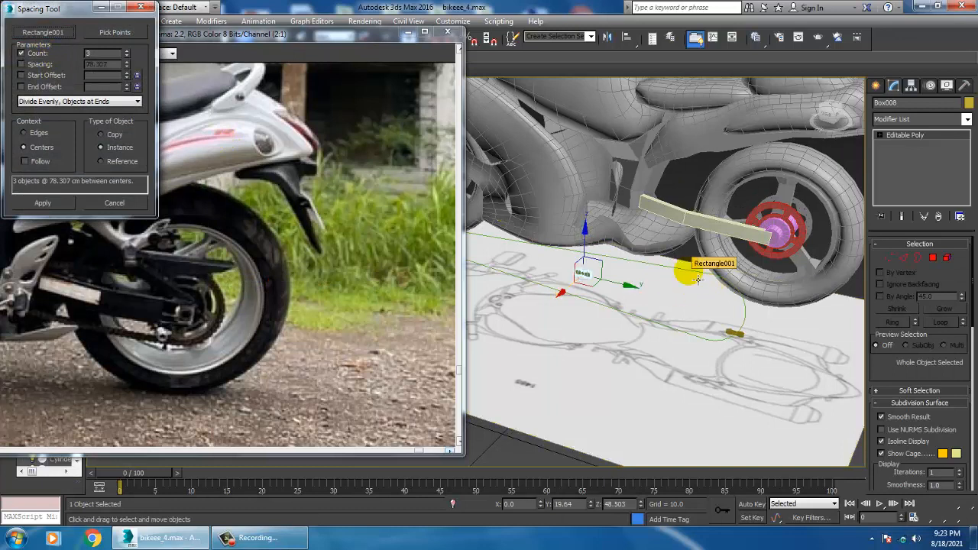
left_click_drag(126, 56, 124, 31)
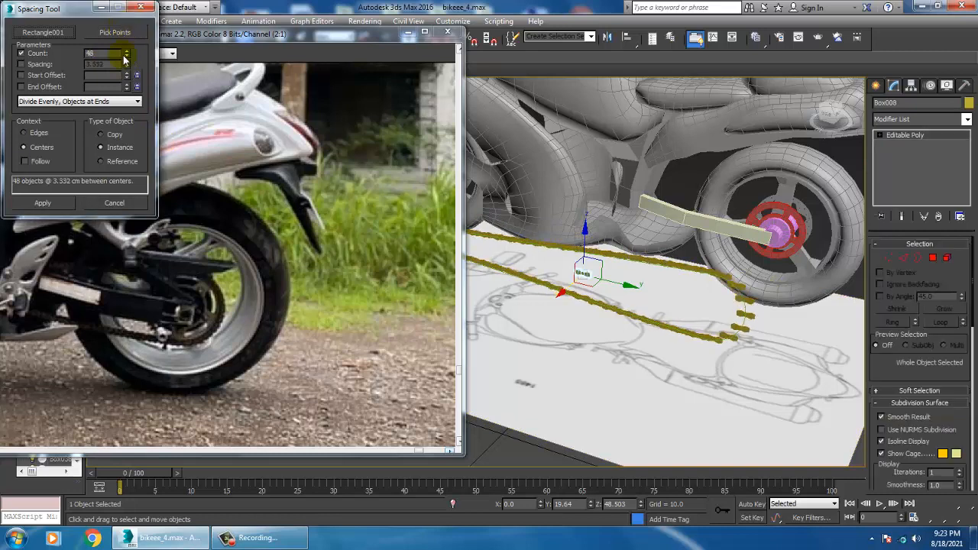
left_click(25, 162)
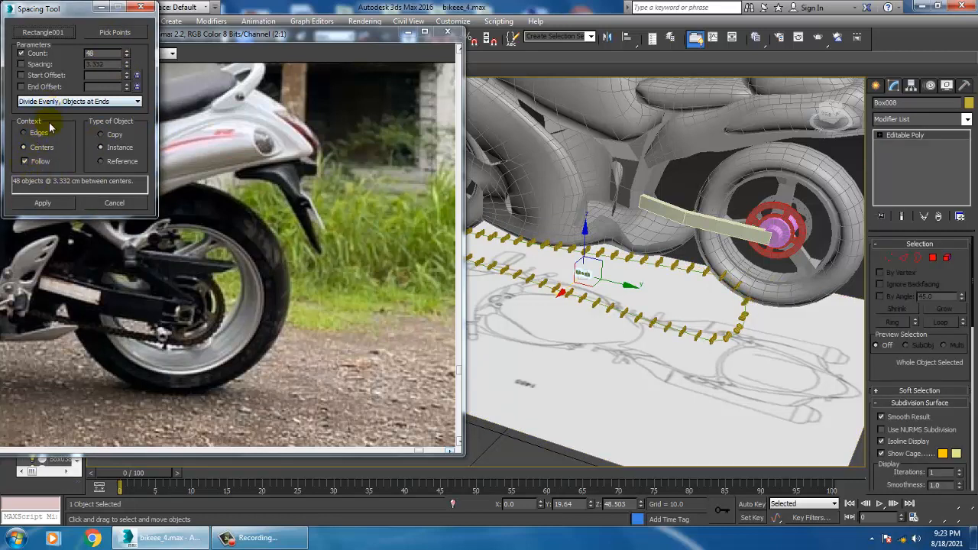
left_click(25, 162)
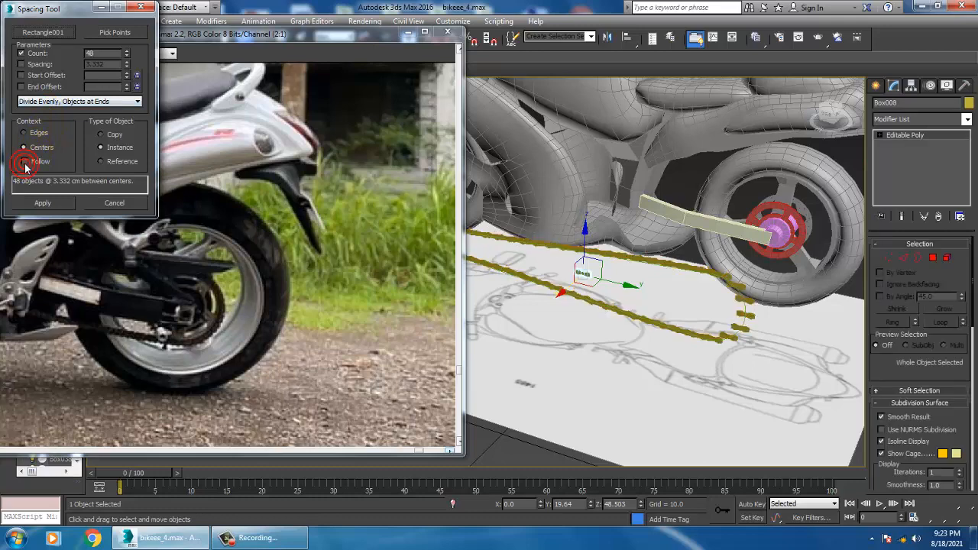
middle_click_drag(726, 297, 702, 273, "alt")
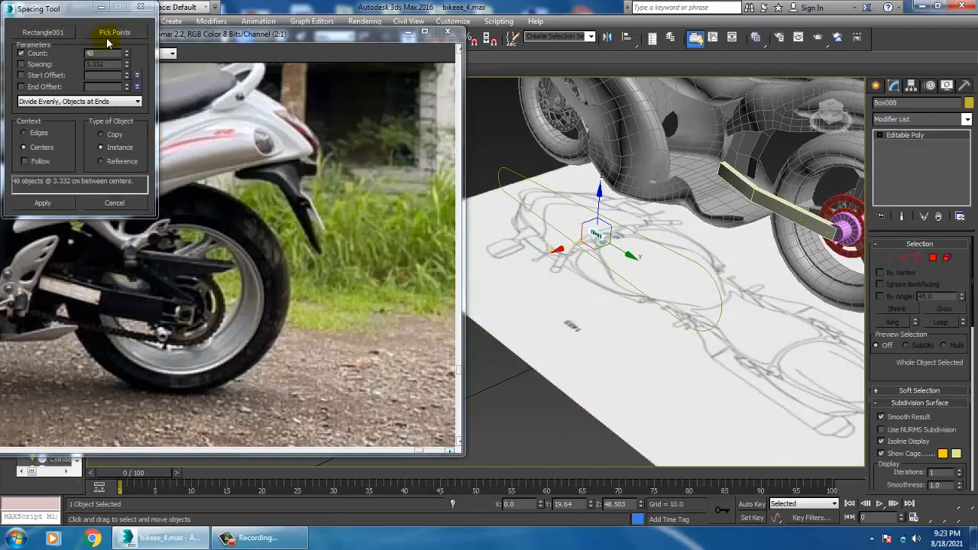
left_click(127, 57)
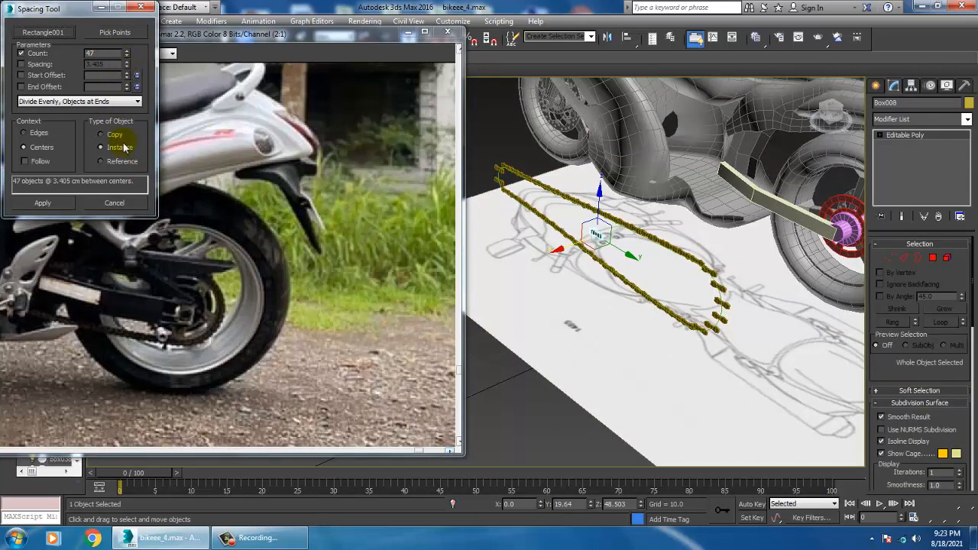
left_click(36, 163)
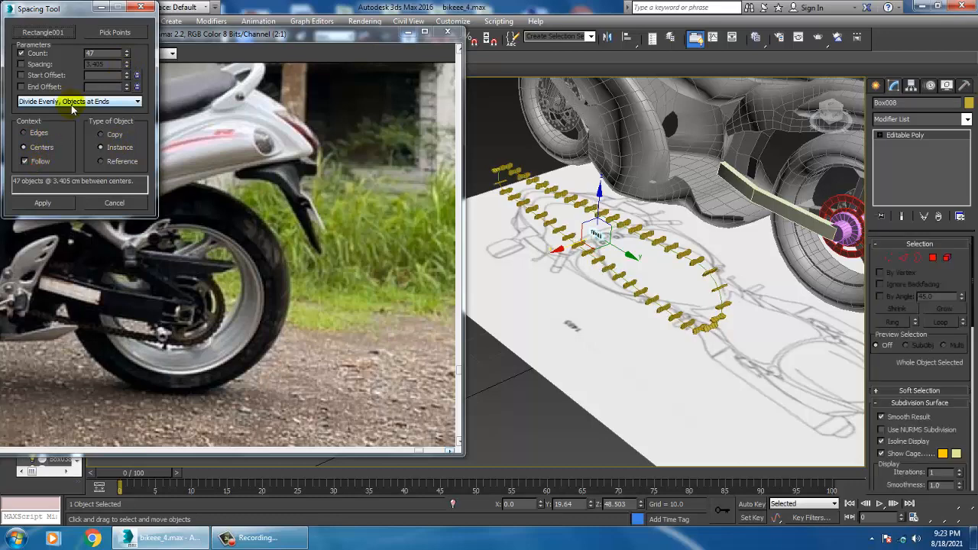
left_click(114, 204)
Move the reference photo window down, turn on angle snap and rotate the link a quarter turn about its vertical axis
key("e")
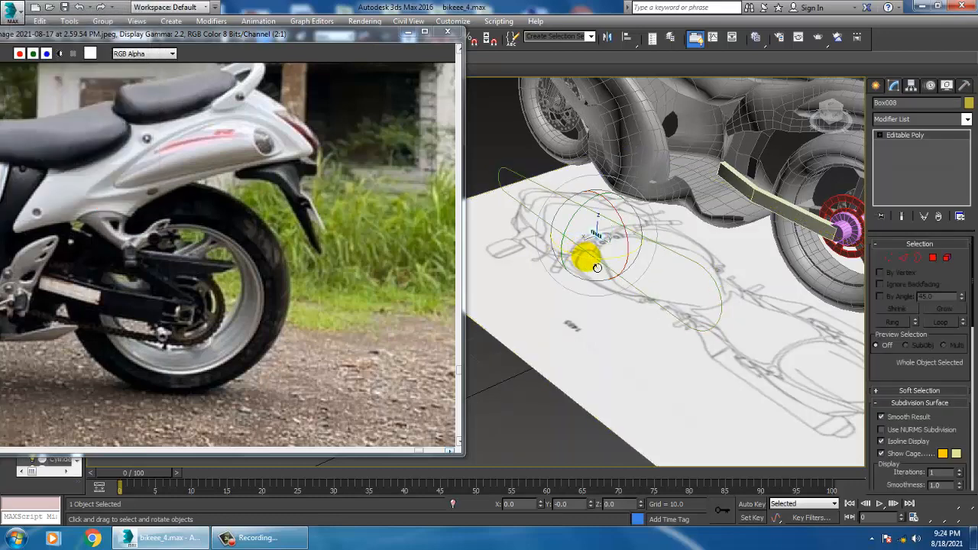
left_click_drag(372, 42, 373, 100)
right_click(449, 39)
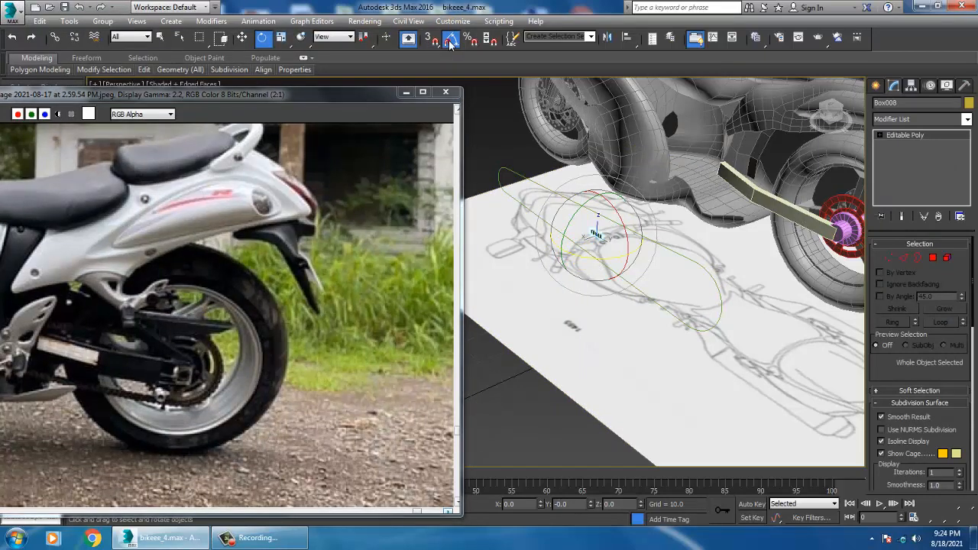
left_click(566, 185)
key("w")
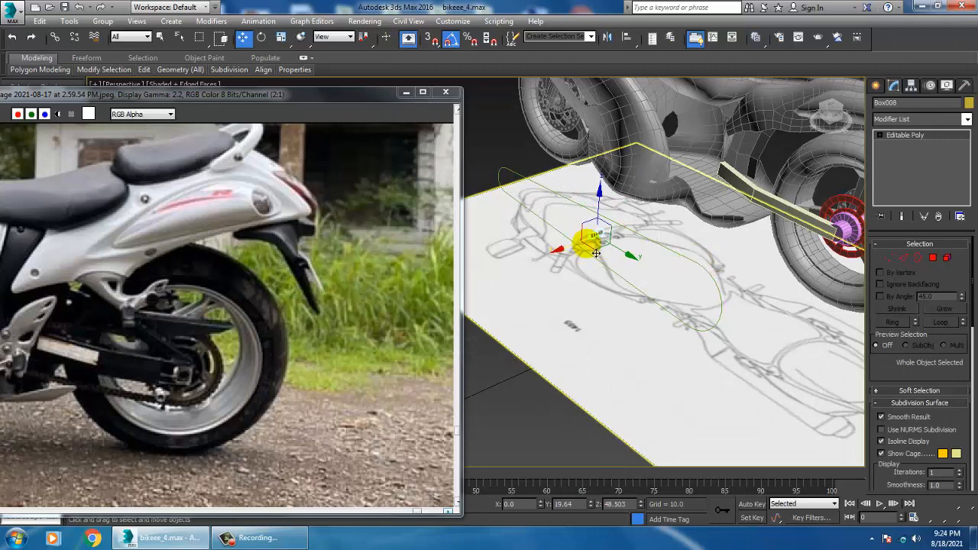
Distribute 43 instances of the link along the Rectangle001 path using the Spacing Tool with centers spacing and Follow
left_click(69, 22)
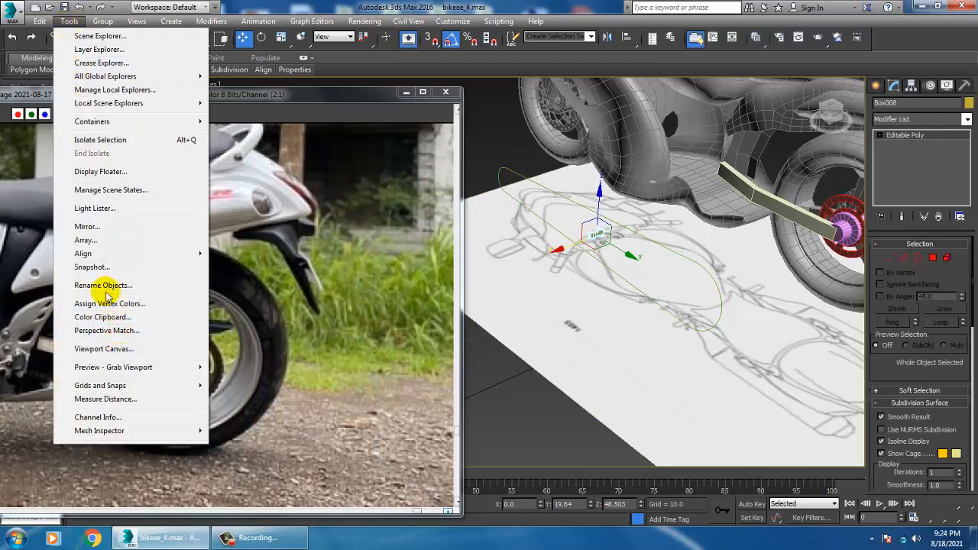
mouse_move(113, 256)
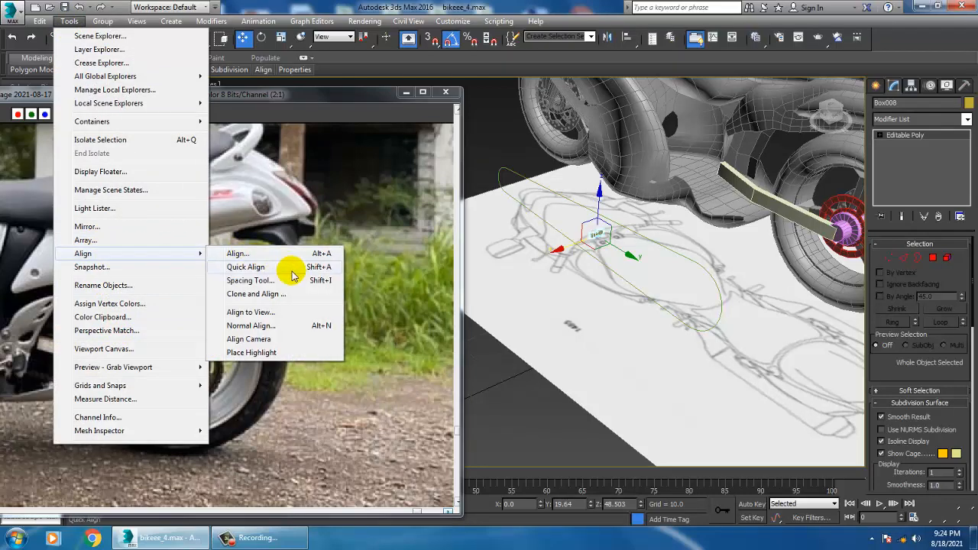
left_click(268, 280)
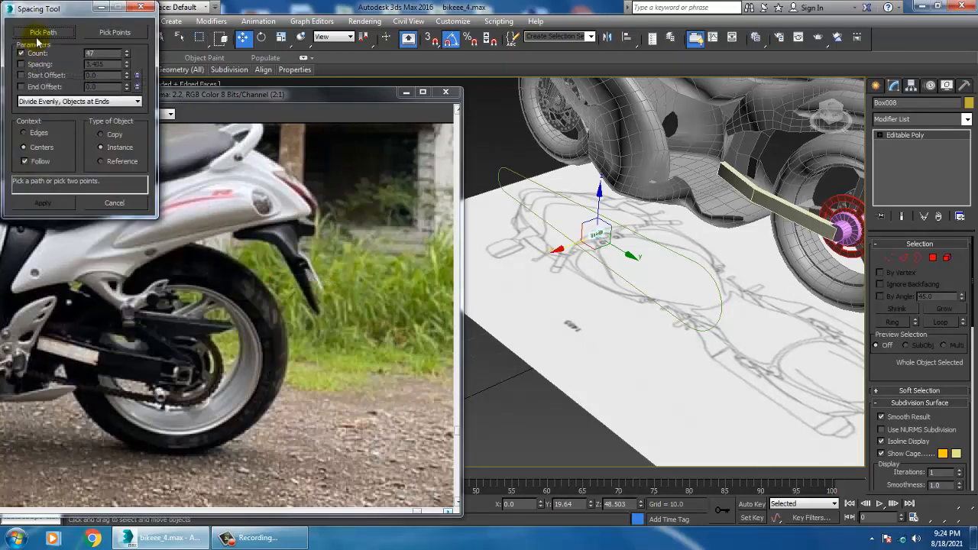
left_click(42, 33)
left_click(660, 249)
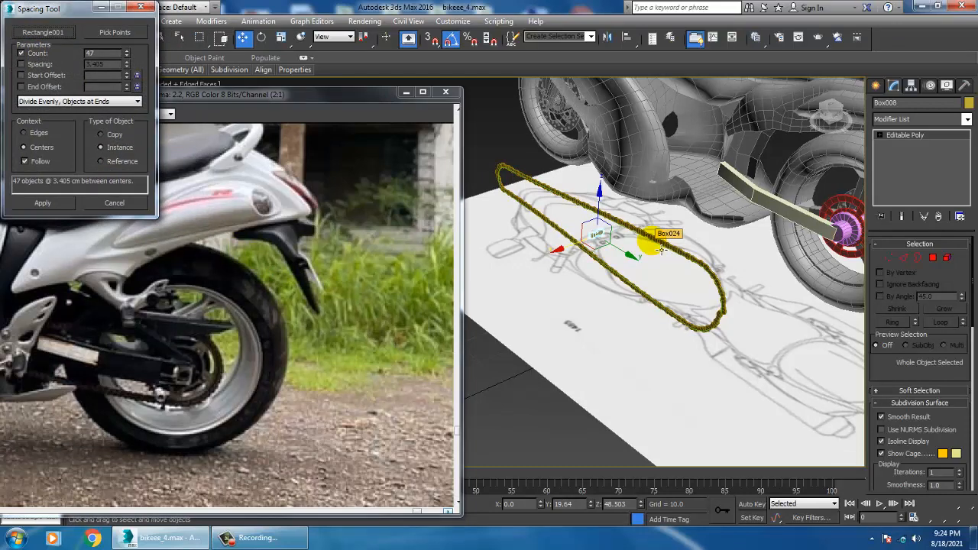
left_click_drag(127, 57, 132, 63)
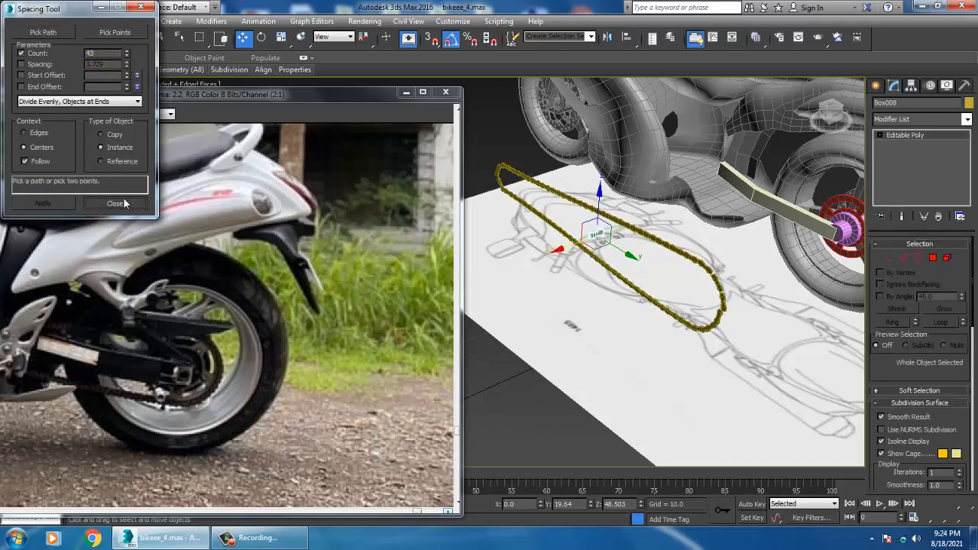
left_click(116, 204)
Select all the spaced chain links and move them along X onto the rear wheel's red sprocket
mouse_move(659, 256)
middle_mouse_down("alt")
mouse_move(649, 238)
mouse_move(665, 243)
middle_mouse_up("alt")
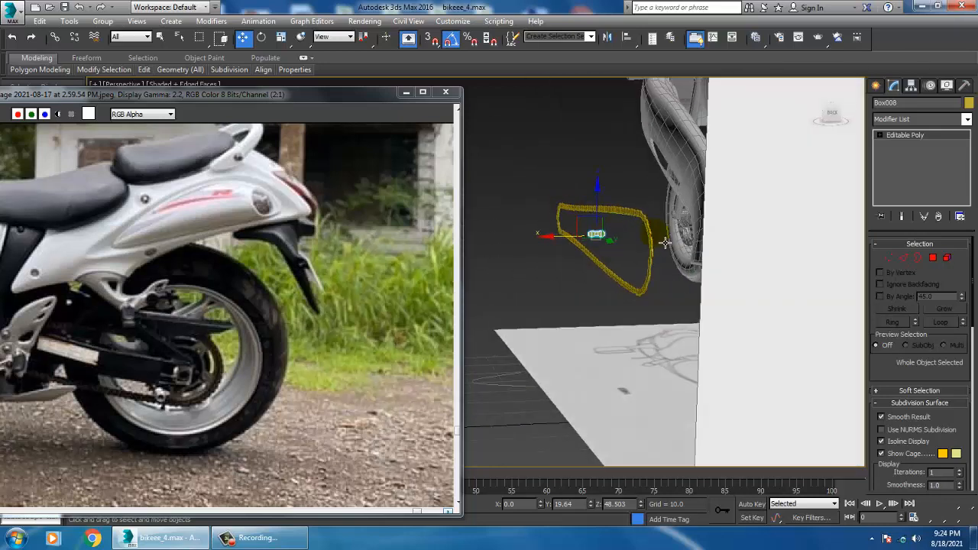
left_click_drag(664, 312, 664, 312)
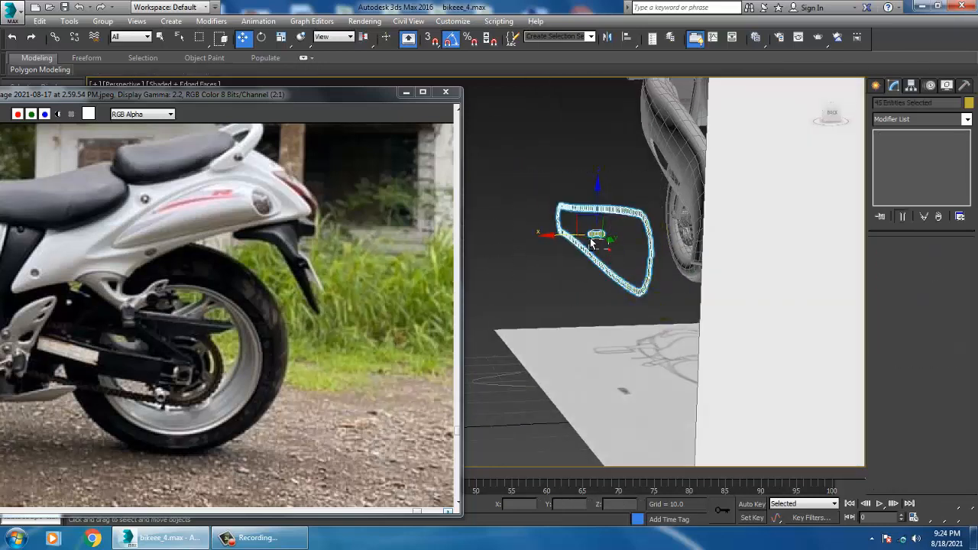
middle_click_drag(612, 251, 769, 246, "alt")
scroll(780, 242, "up", 5)
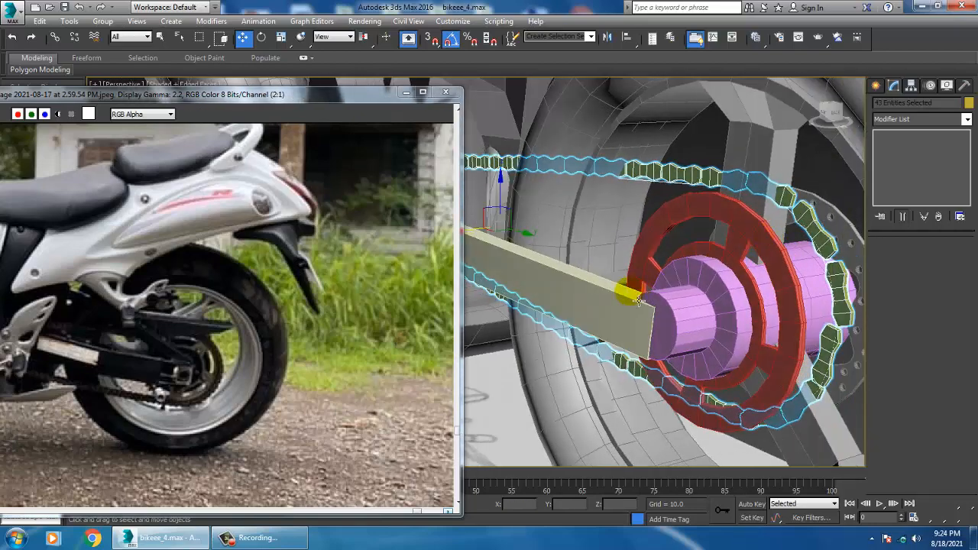
scroll(635, 262, "down", 4)
middle_click_drag(641, 260, 630, 254, "alt")
Move the chain sideways in the Front view into the red sprocket's plane and nudge it vertically to wrap the sprocket
key("alt+q")
key("alt+w")
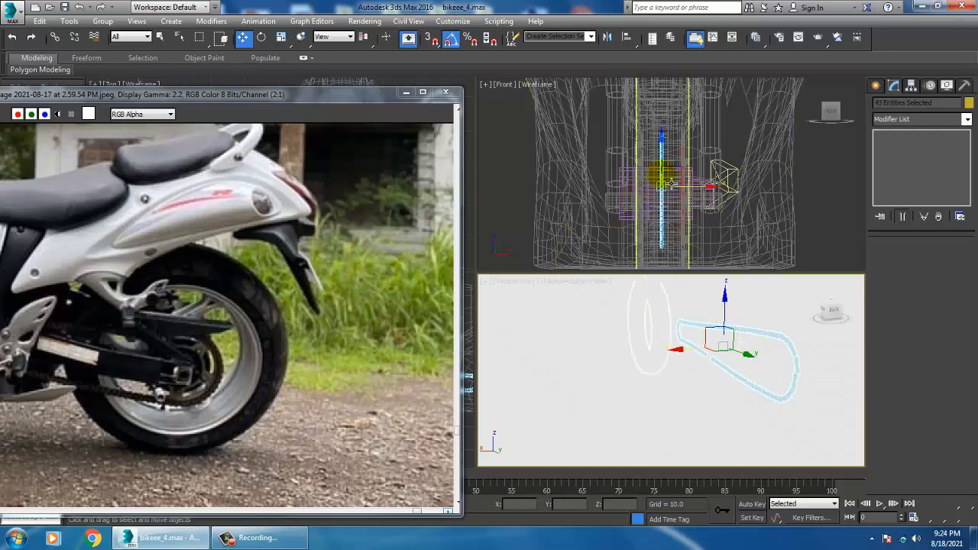
key("alt+w")
scroll(544, 223, "up", 4)
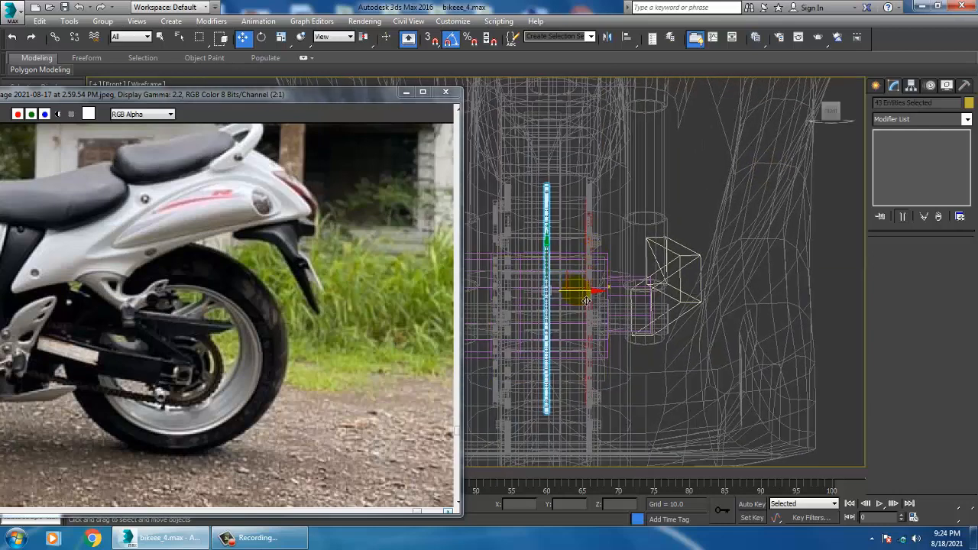
middle_click_drag(584, 296, 623, 300)
key("alt+w")
key("alt+w")
middle_click_drag(718, 347, 623, 243, "alt")
key("alt+q")
left_click_drag(615, 240, 617, 240)
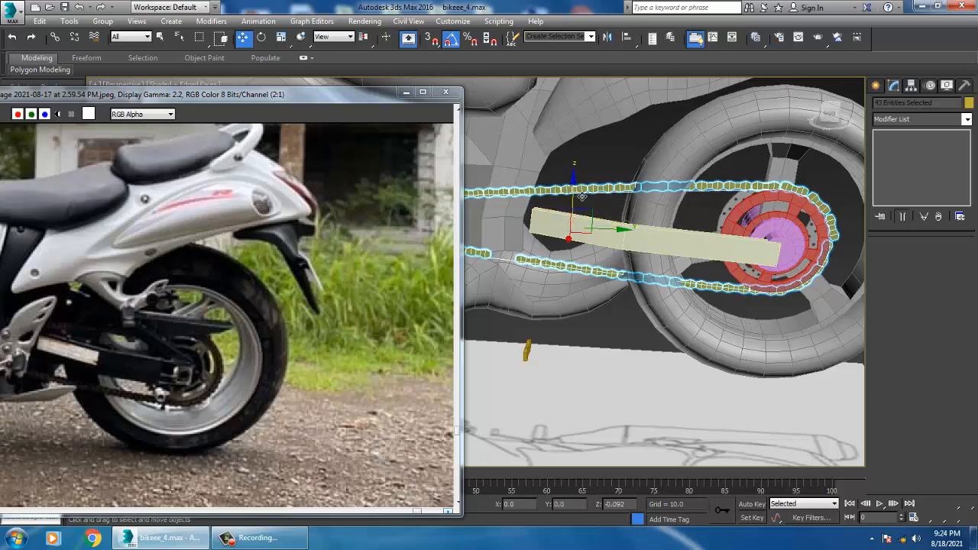
left_click_drag(581, 197, 581, 195)
Deselect the chain and examine its fit around the sprocket and swingarm from the opposite side of the bike
middle_click_drag(583, 197, 652, 268, "alt")
scroll(593, 203, "down", 5)
left_click(776, 193)
scroll(662, 225, "up", 6)
middle_click_drag(662, 225, 675, 273, "alt")
scroll(581, 278, "up", 4)
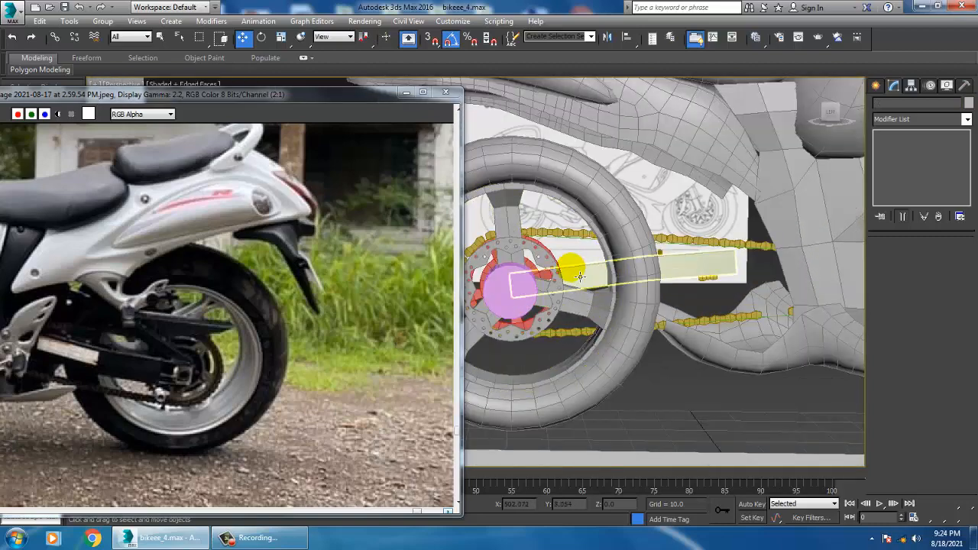
scroll(580, 277, "down", 4)
scroll(597, 283, "up", 1)
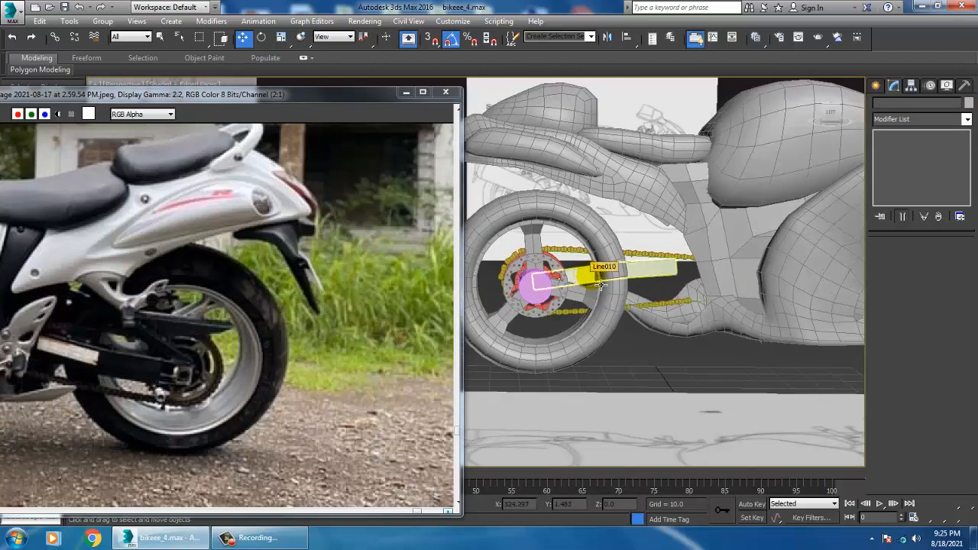
Select every object in the scene and assign them all the same light grey object color
key("ctrl+a")
left_click(970, 104)
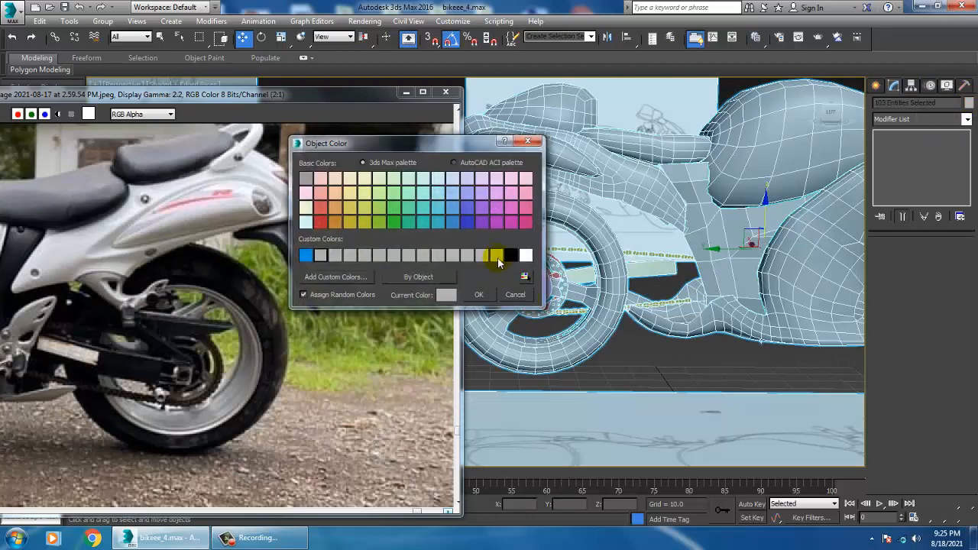
left_click(478, 295)
mouse_move(611, 328)
middle_mouse_down("alt")
mouse_move(722, 318)
mouse_move(816, 333)
mouse_move(724, 327)
mouse_move(762, 310)
mouse_move(608, 320)
middle_mouse_up("alt")
Mirror the side frame panel below the fuel tank across the X axis as a copy
left_click(592, 273)
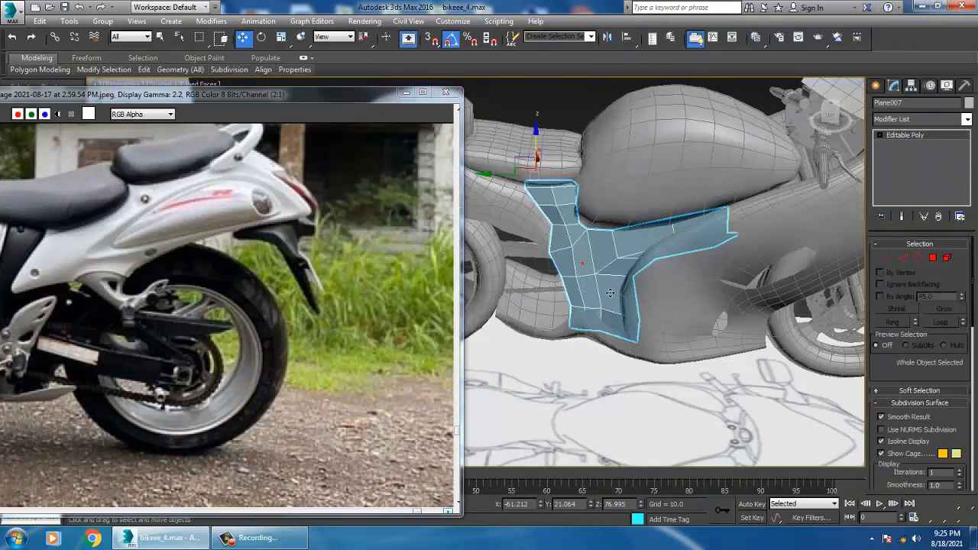
mouse_move(707, 241)
middle_mouse_down("alt")
mouse_move(714, 222)
mouse_move(727, 243)
middle_mouse_up("alt")
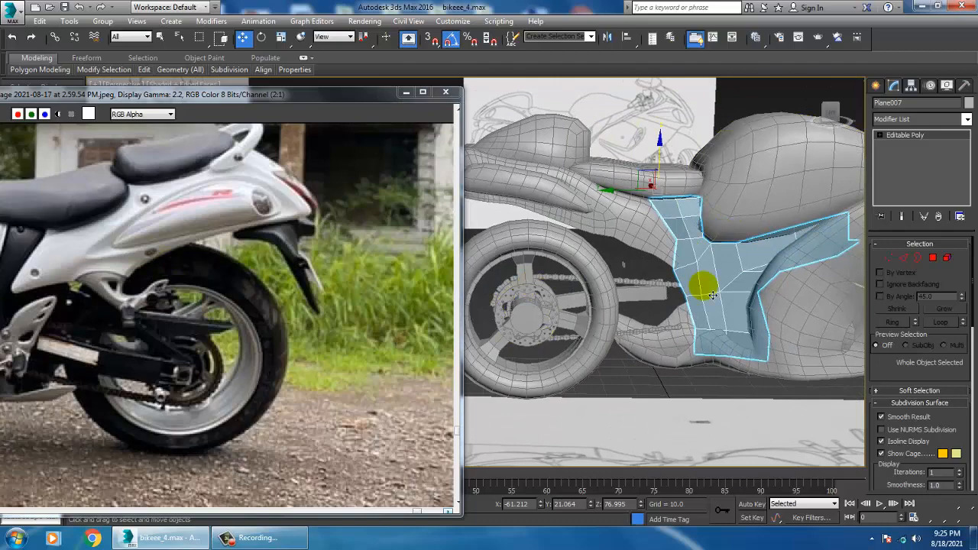
middle_click_drag(599, 300, 581, 290, "alt")
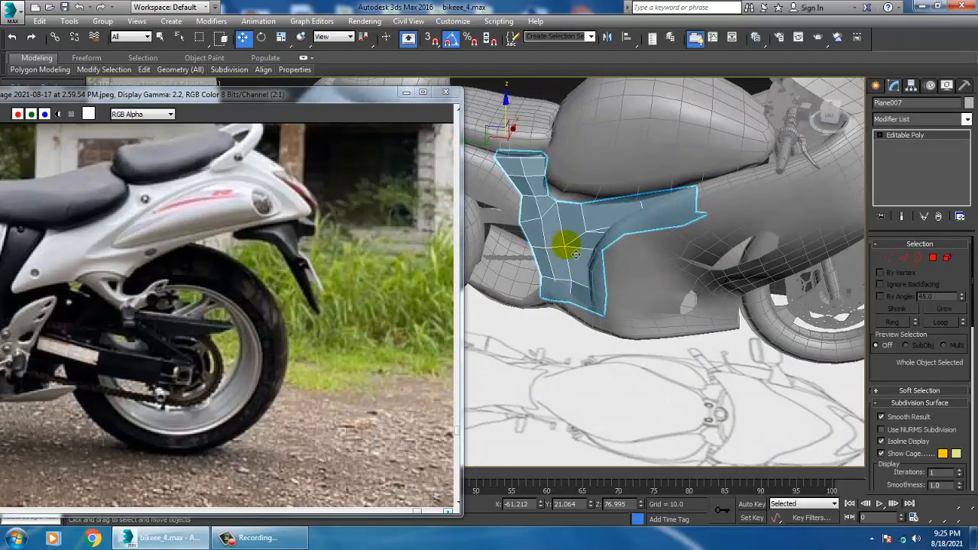
middle_click_drag(575, 254, 597, 283, "alt")
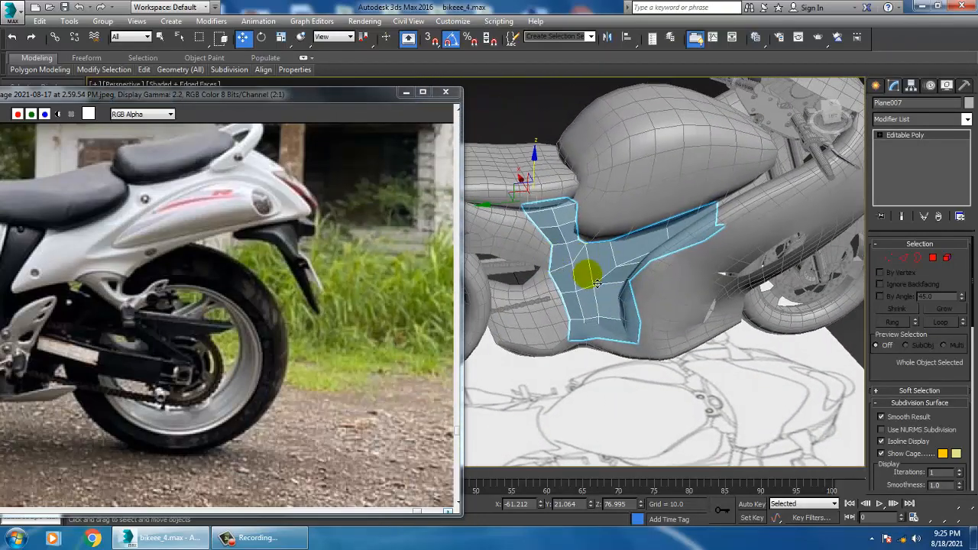
left_click(606, 39)
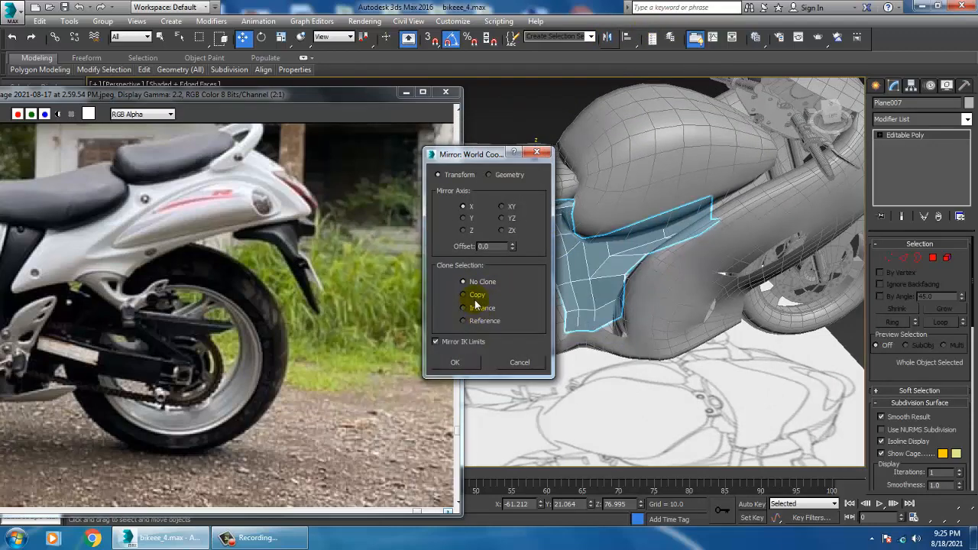
left_click(475, 298)
left_click(455, 362)
Move the mirrored frame panel along X into place on the opposite side of the bike, and inspect both sides
mouse_move(542, 264)
middle_mouse_down("alt")
mouse_move(633, 245)
mouse_move(629, 234)
mouse_move(832, 334)
middle_mouse_up("alt")
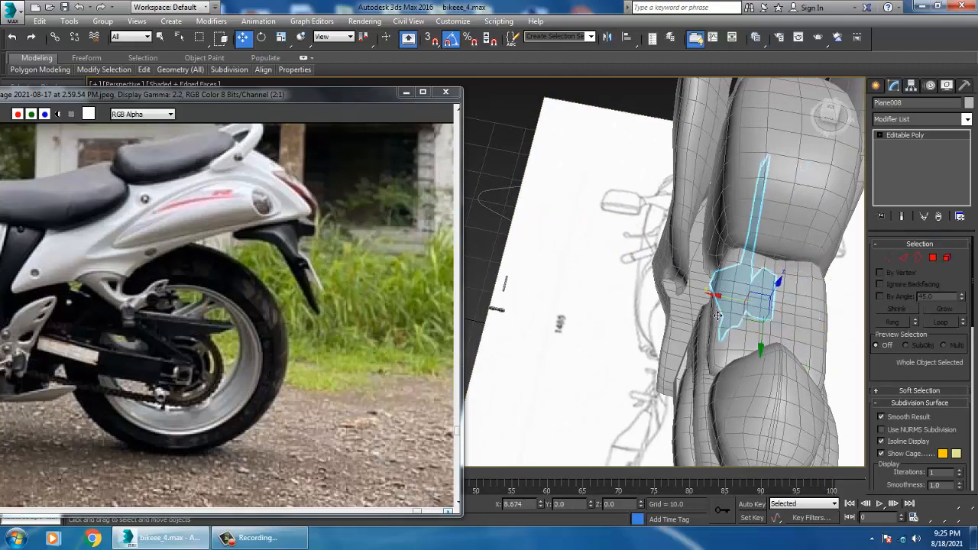
left_click_drag(718, 315, 670, 303)
middle_click_drag(671, 301, 670, 261, "alt")
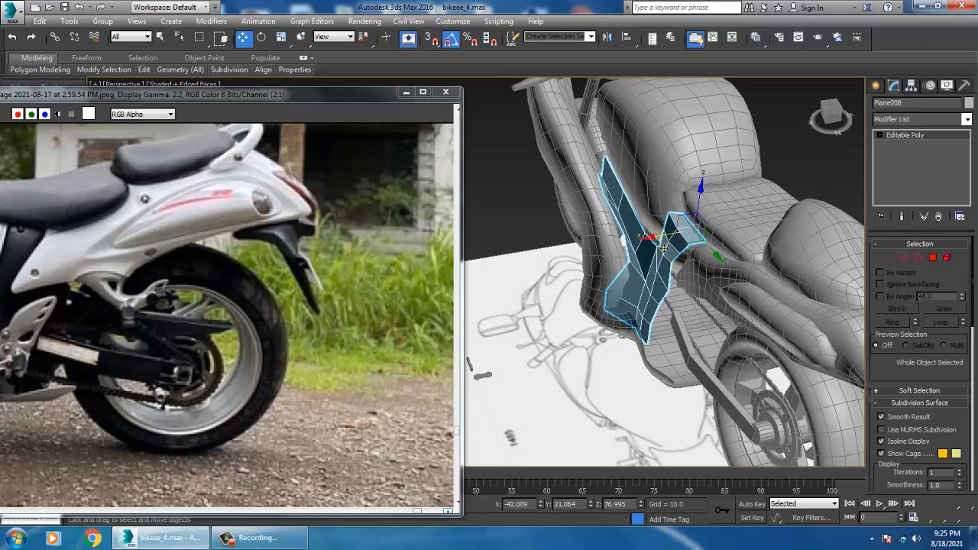
left_click_drag(663, 248, 668, 248)
middle_click_drag(668, 248, 710, 261, "alt")
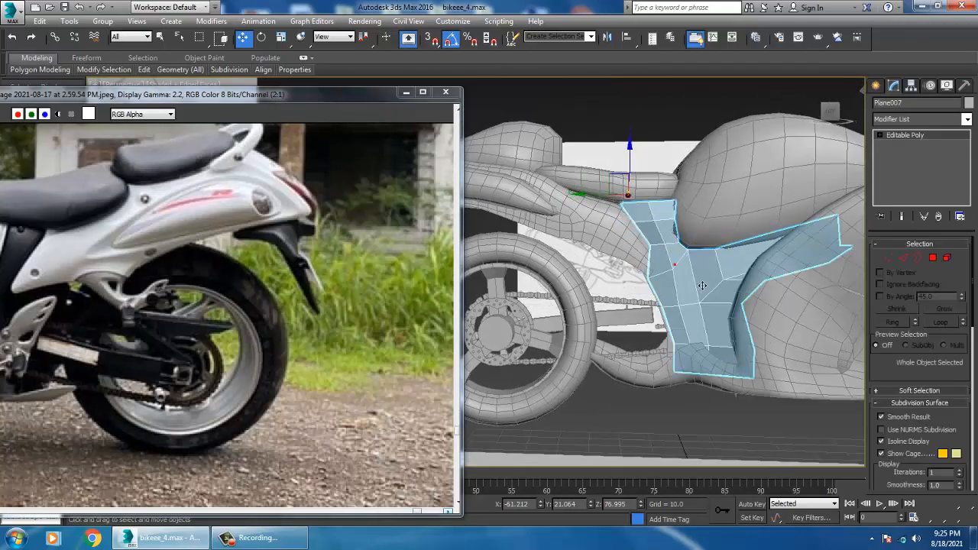
Shift the reference photo aside and show the Left view maximized with shading
key("alt+w")
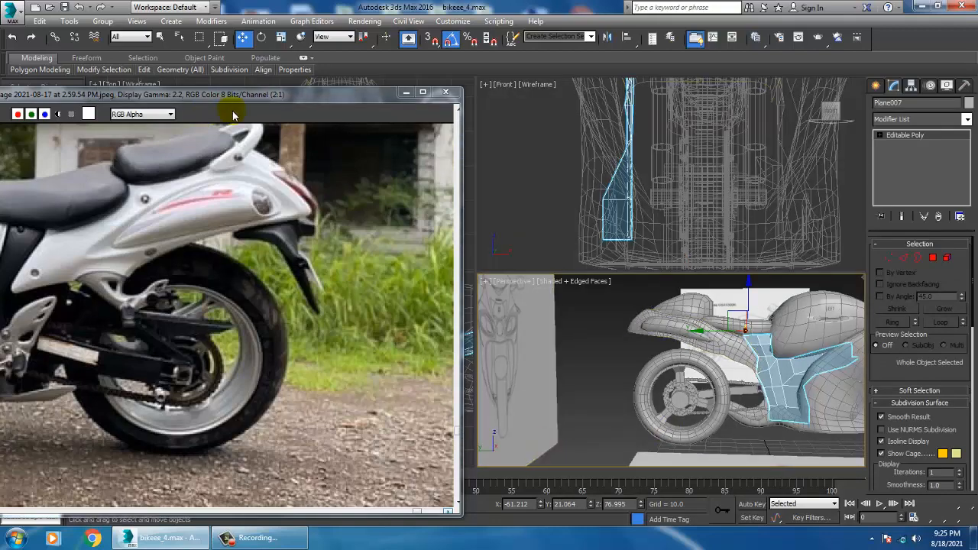
left_click_drag(298, 99, 139, 107)
left_click(428, 339)
key("alt+w")
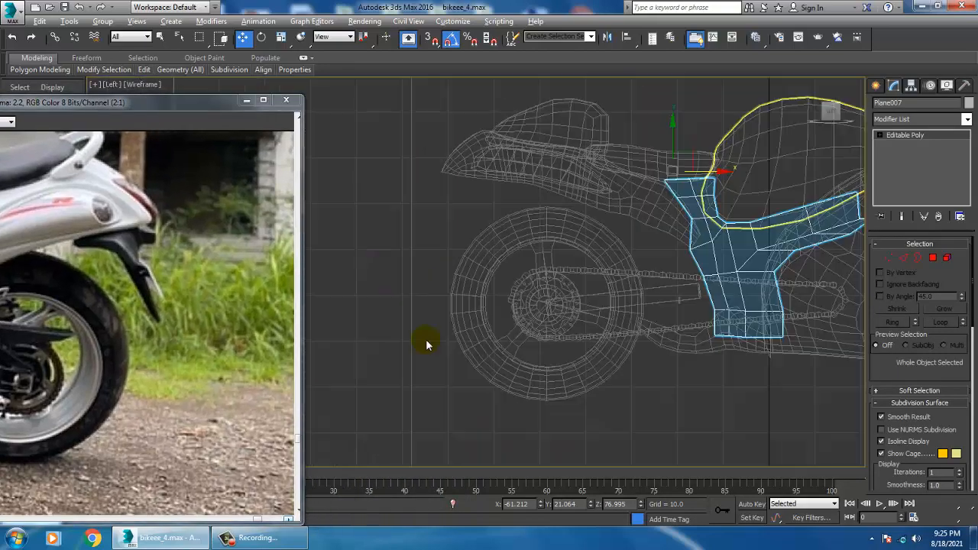
key("F3")
Compare the area between the rear wheel, tail fairing and frame panel with the blueprint and the reference photo
mouse_move(644, 318)
middle_mouse_down()
mouse_move(554, 331)
mouse_move(659, 349)
middle_mouse_up()
scroll(554, 331, "up", 4)
scroll(611, 282, "down", 4)
middle_click_drag(610, 282, 630, 309)
scroll(600, 259, "up", 3)
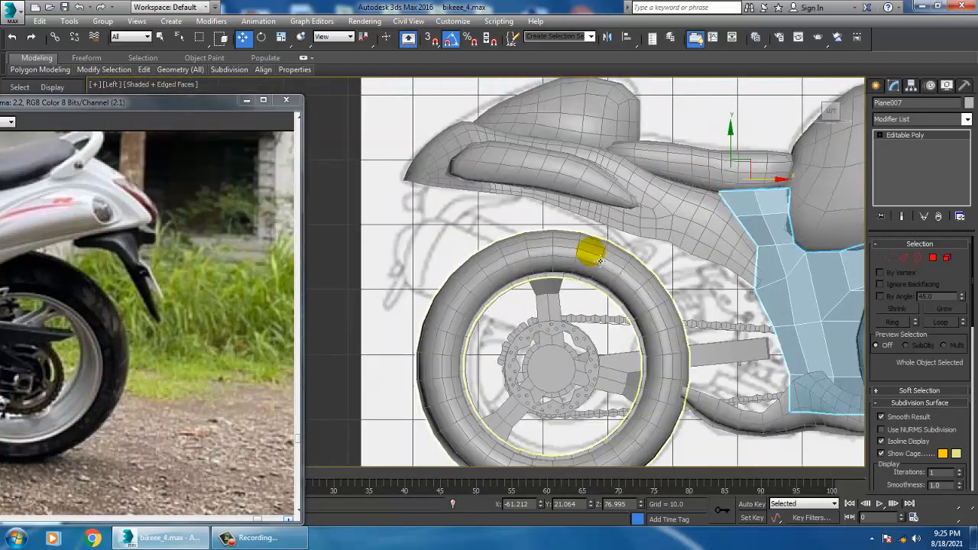
middle_click_drag(603, 233, 682, 276)
left_click(672, 268)
scroll(669, 312, "up", 2)
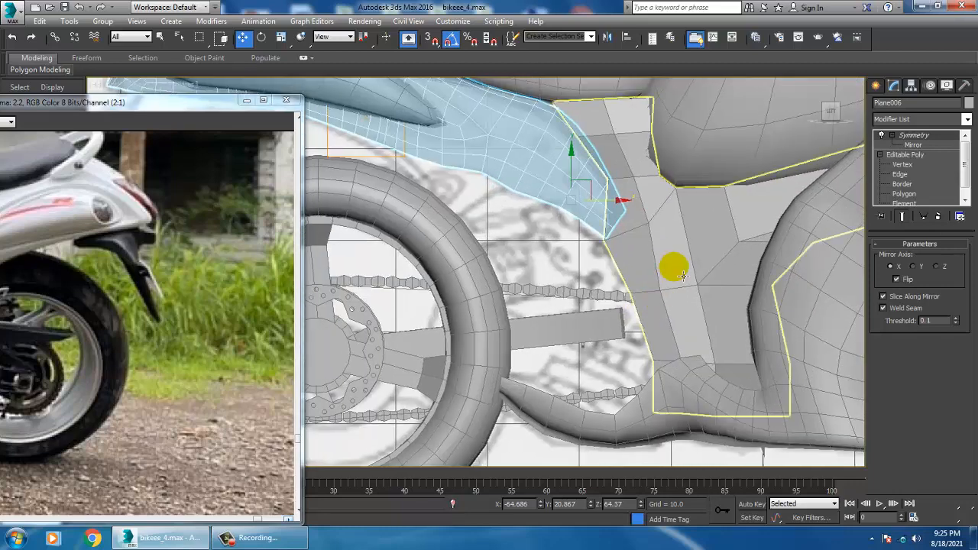
scroll(680, 271, "down", 3)
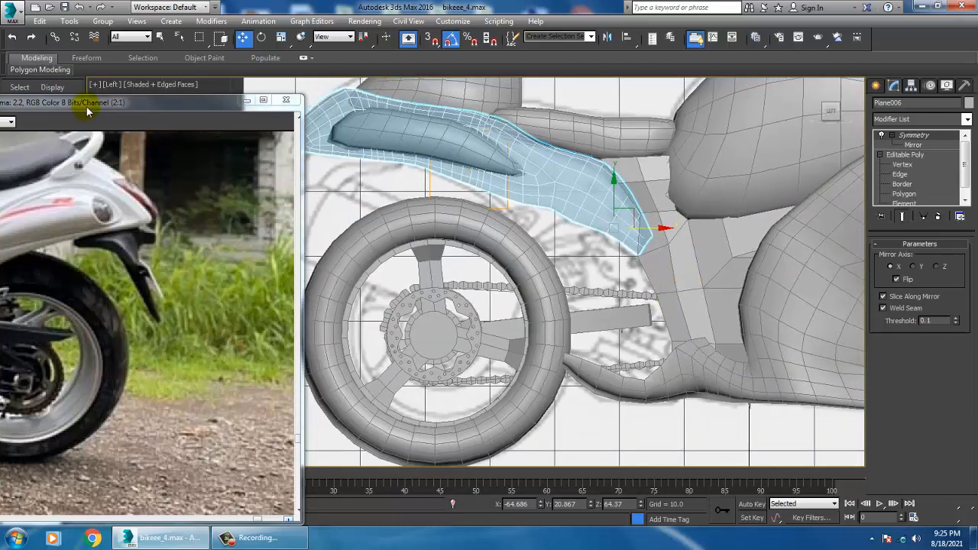
left_click_drag(87, 103, 186, 83)
scroll(684, 267, "down", 2)
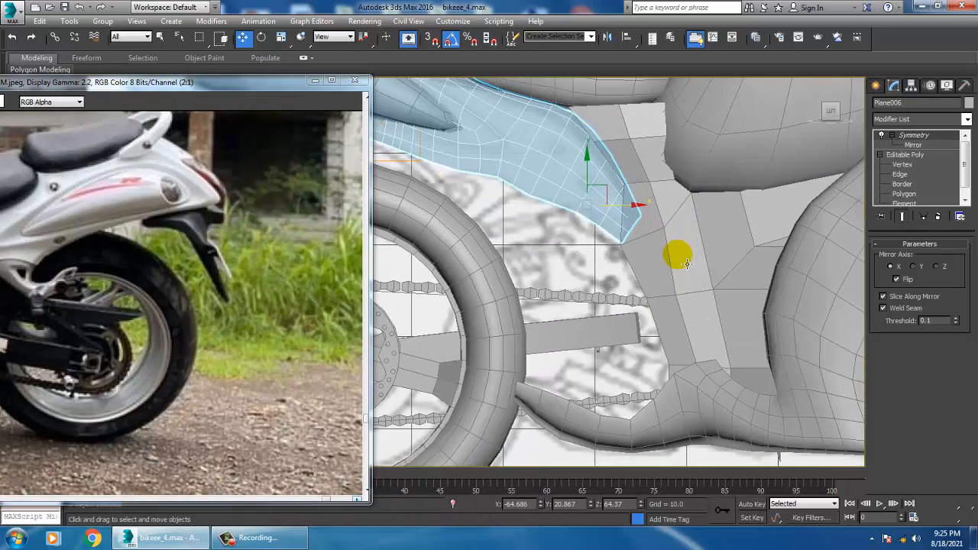
scroll(747, 284, "down", 3)
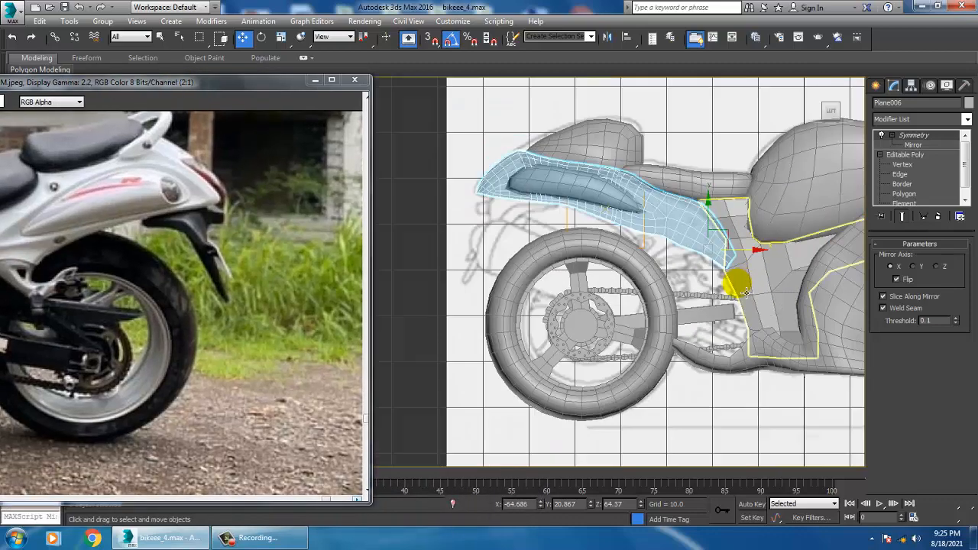
scroll(672, 256, "up", 2)
scroll(666, 280, "up", 3)
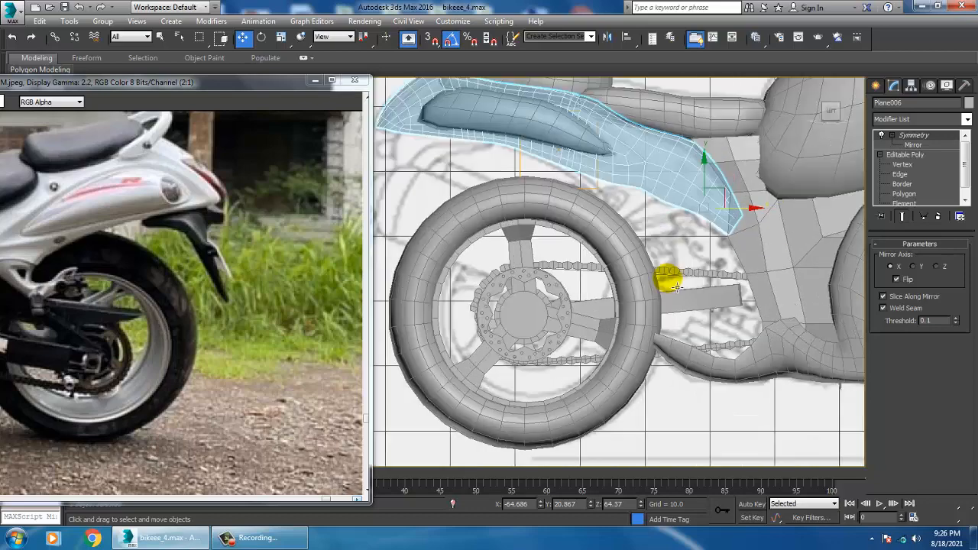
middle_click_drag(622, 262, 650, 264)
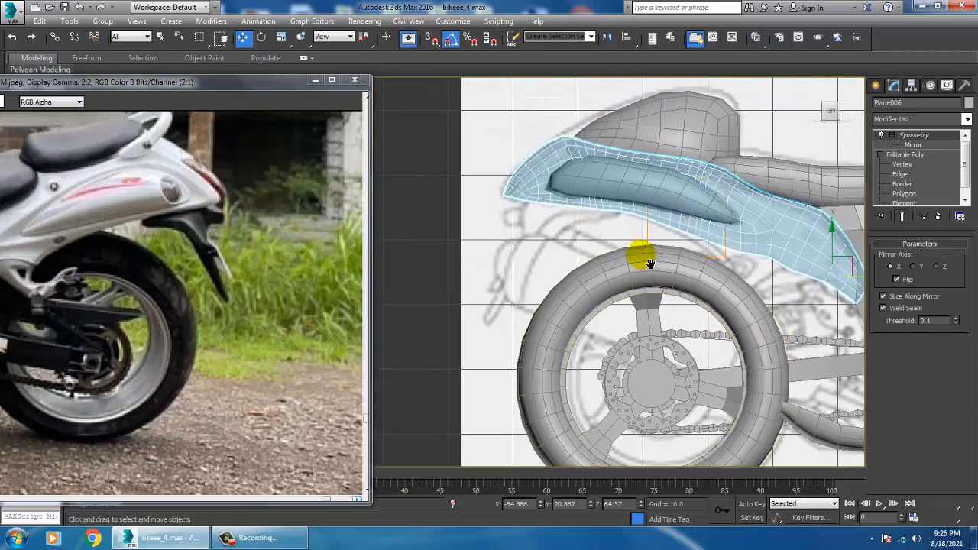
Draw a plane about 3.9 by 4.2 in the Left view, just below the front end of the tail fairing
left_click(883, 87)
left_click(895, 105)
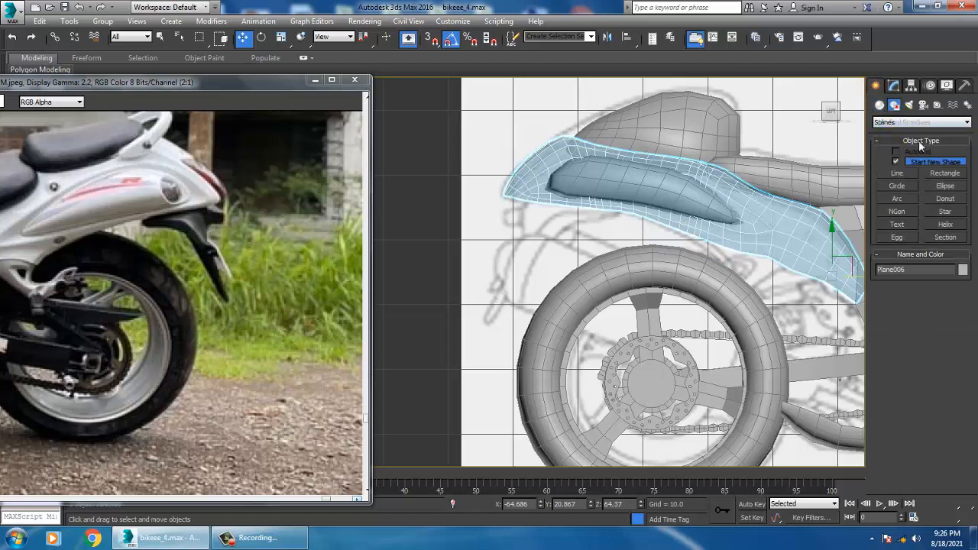
left_click(879, 104)
left_click(945, 214)
scroll(603, 275, "up", 5)
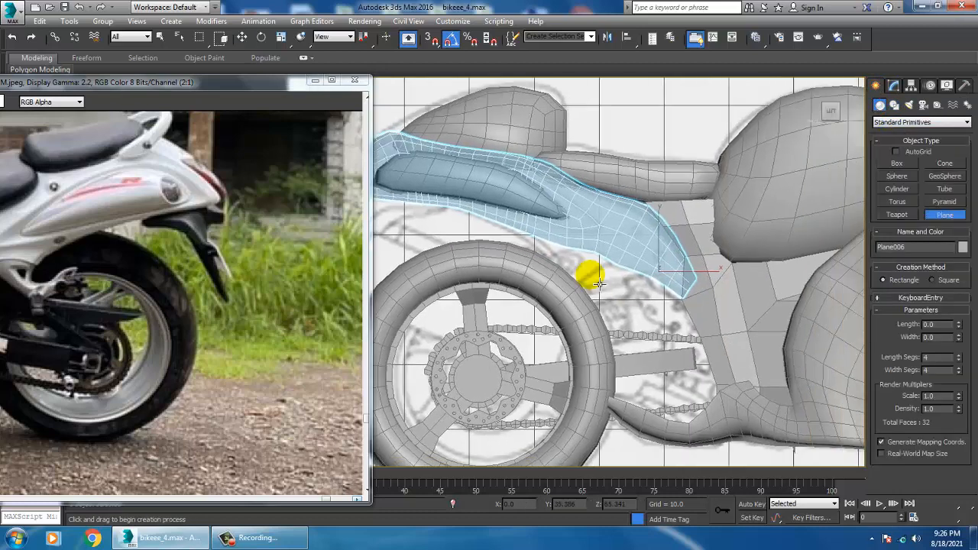
left_click_drag(616, 274, 656, 308)
key("w")
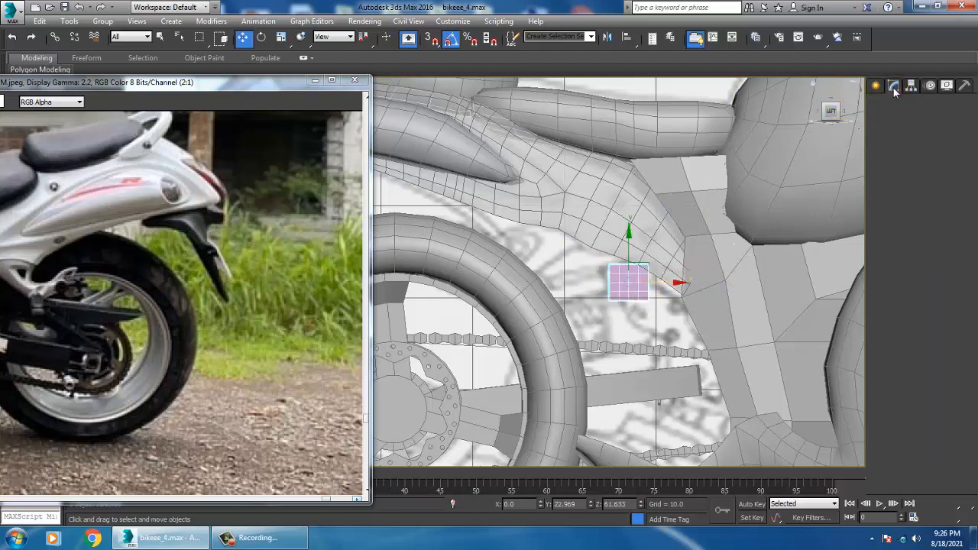
Set the new plane's length and width segments to 1 and rotate it to follow the slanted blueprint part
left_click(894, 86)
left_click(937, 291)
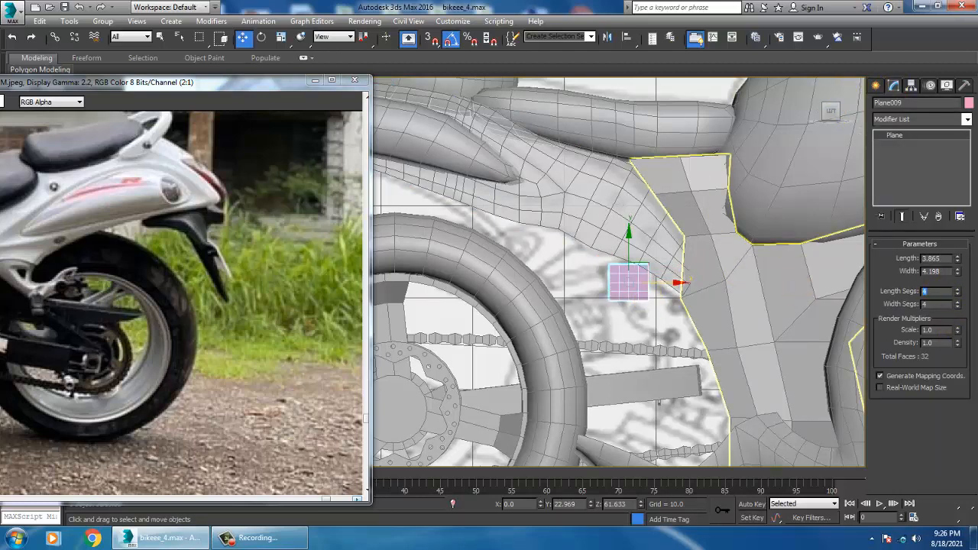
scroll(647, 306, "up", 3)
key("e")
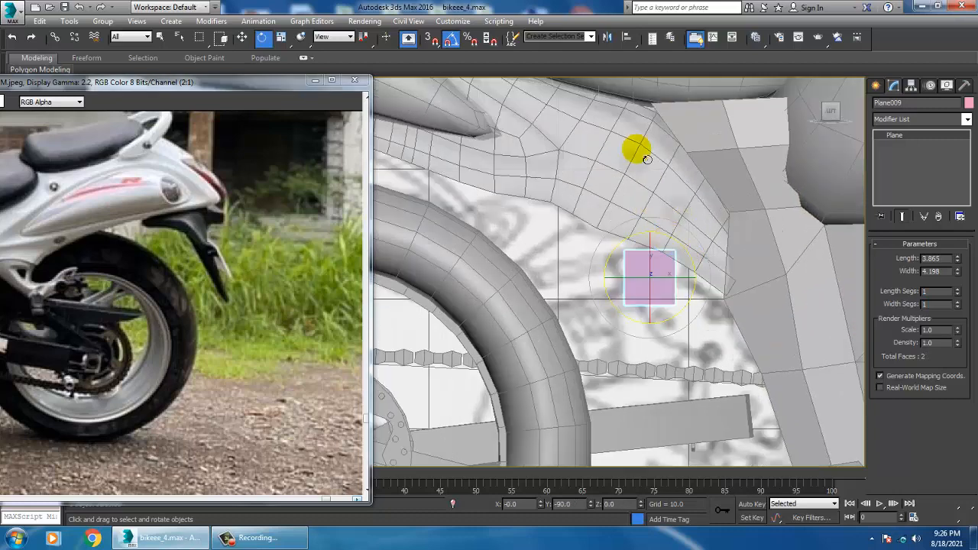
left_click_drag(701, 266, 662, 227)
key("w")
Convert the plane to Editable Poly and move its upper rear corner vertex onto the blueprint outline
right_click(650, 276)
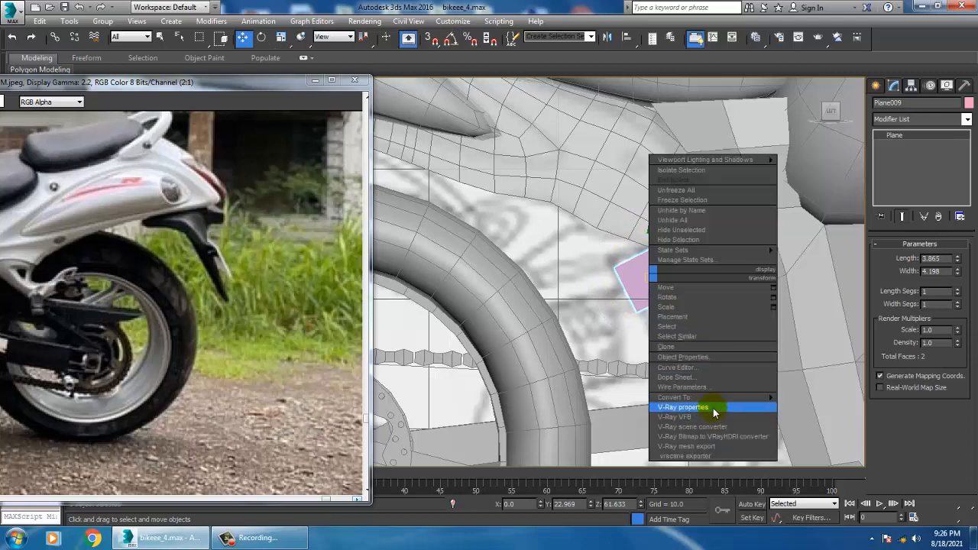
mouse_move(711, 397)
left_click(822, 406)
key("1")
middle_click_drag(664, 306, 660, 305)
mouse_move(590, 257)
left_mouse_down()
mouse_move(644, 288)
mouse_move(640, 253)
left_mouse_up()
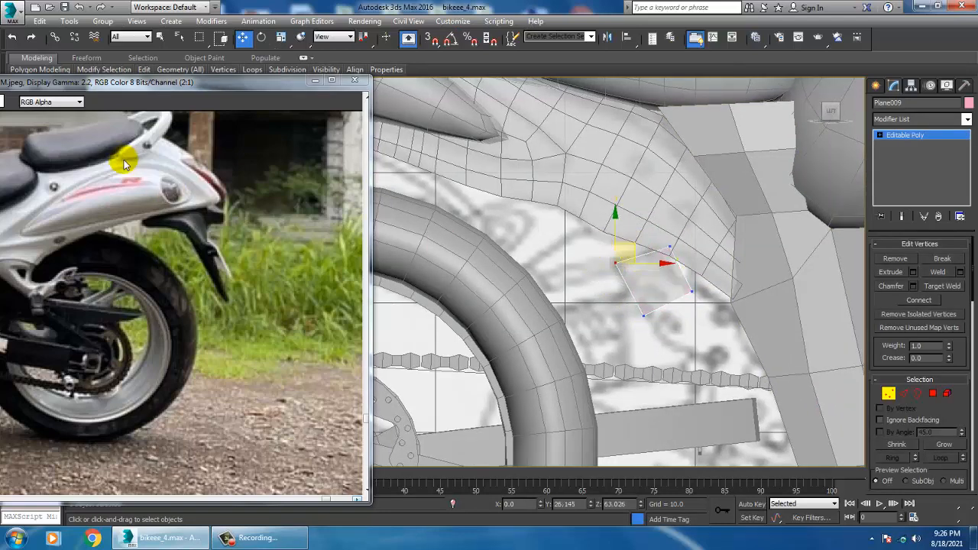
left_click_drag(65, 81, 102, 42)
middle_click_drag(701, 283, 686, 272)
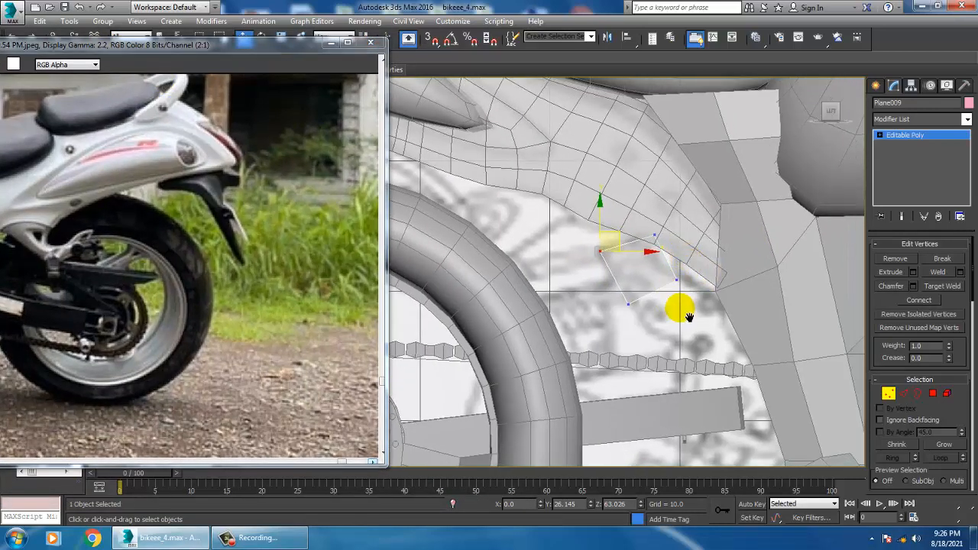
middle_click_drag(763, 354, 686, 253)
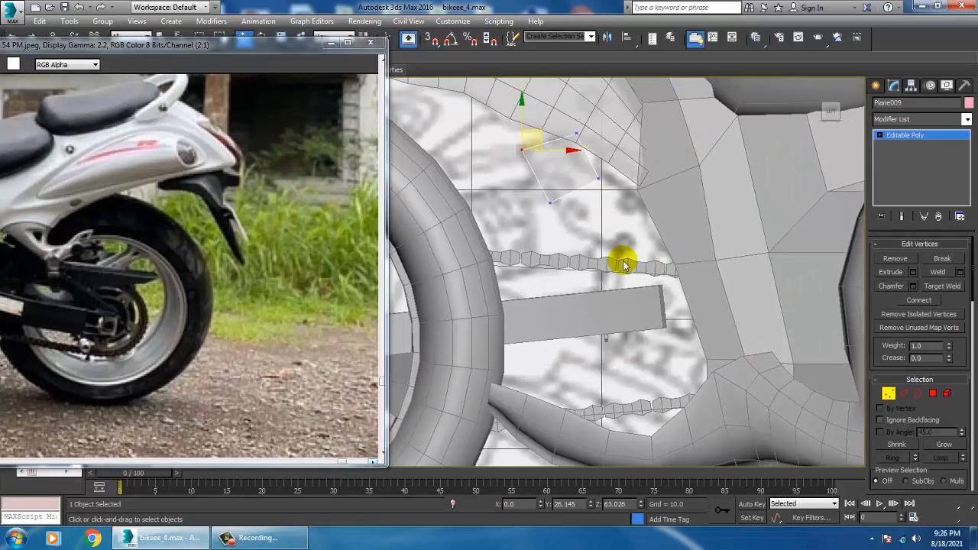
Extend the plane's lower edge toward the chain as a new polygon and fit its vertices to the blueprint outline
left_click(916, 393)
left_click(572, 207)
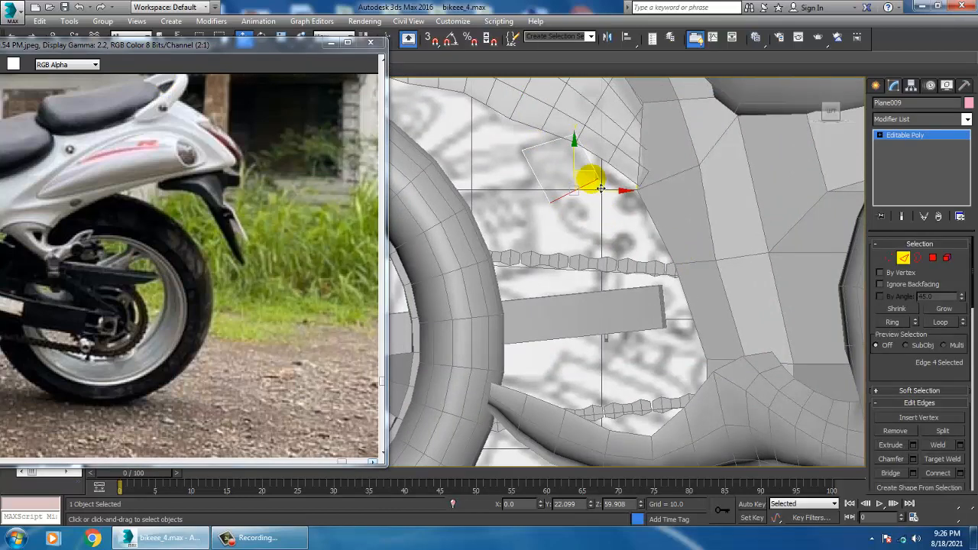
left_click_drag(601, 188, 641, 199)
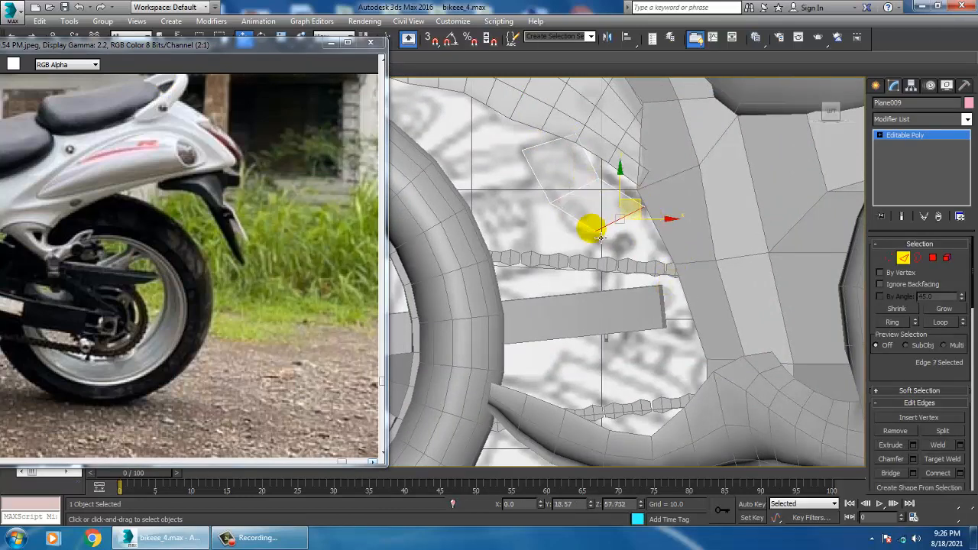
key("1")
left_click_drag(623, 226, 616, 237)
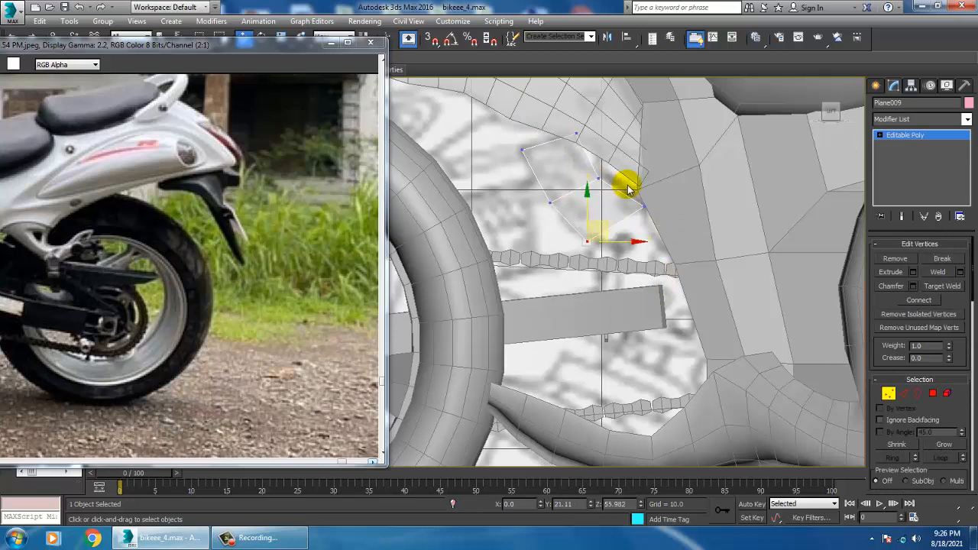
left_click_drag(675, 190, 674, 188)
left_click_drag(584, 172, 666, 132)
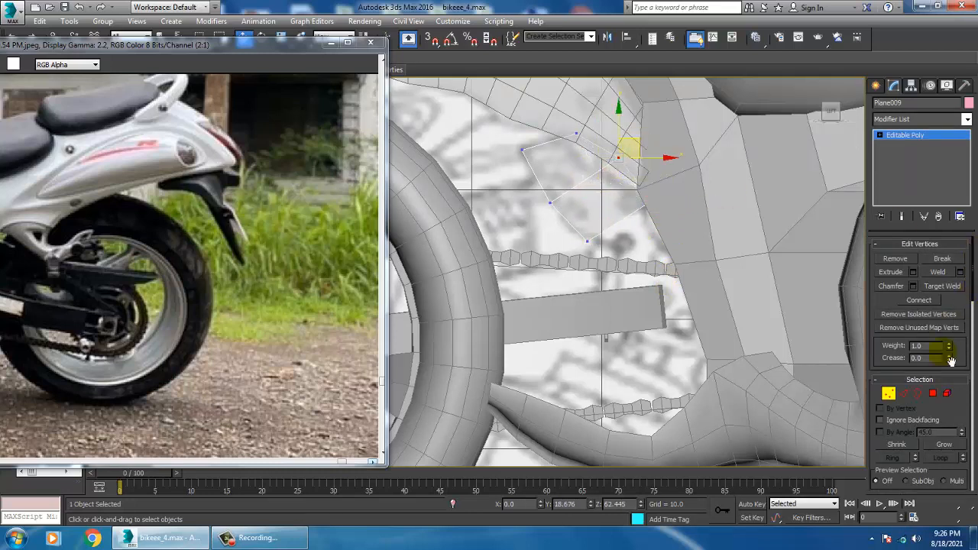
Extend the lowest edge by another polygon down to the chain, scale it shorter and adjust the vertex beside the frame panel
left_click(905, 395)
middle_click_drag(629, 233, 601, 202)
left_click_drag(625, 184, 639, 200)
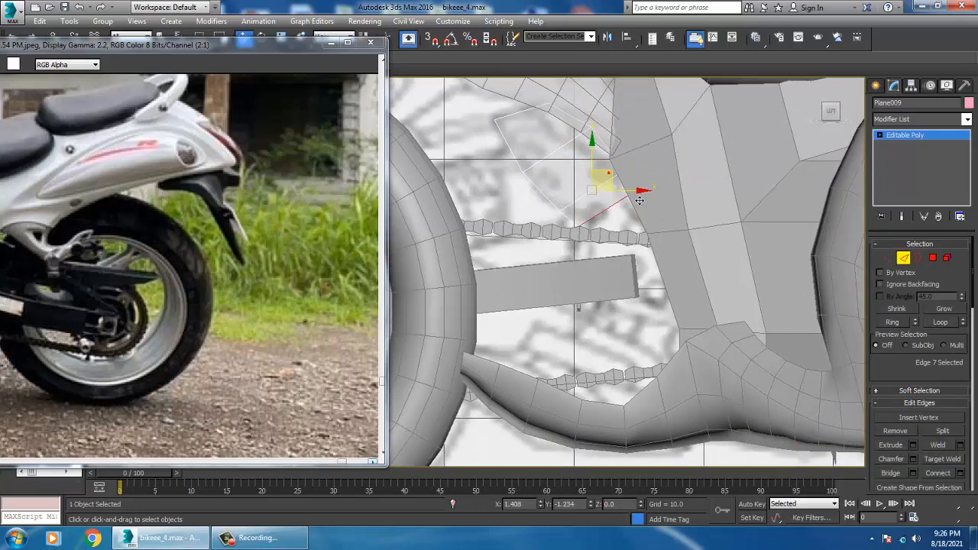
key("q")
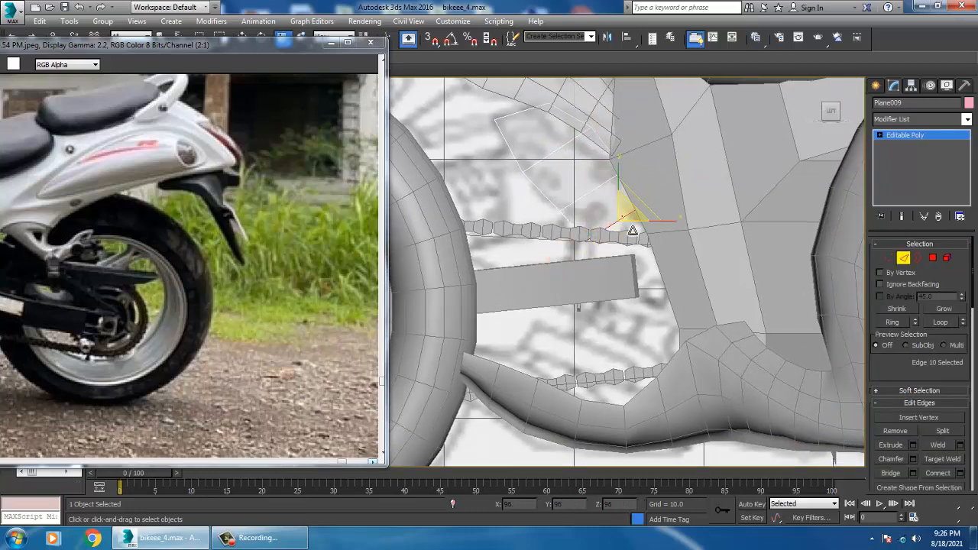
left_click_drag(658, 296, 656, 300)
key("w")
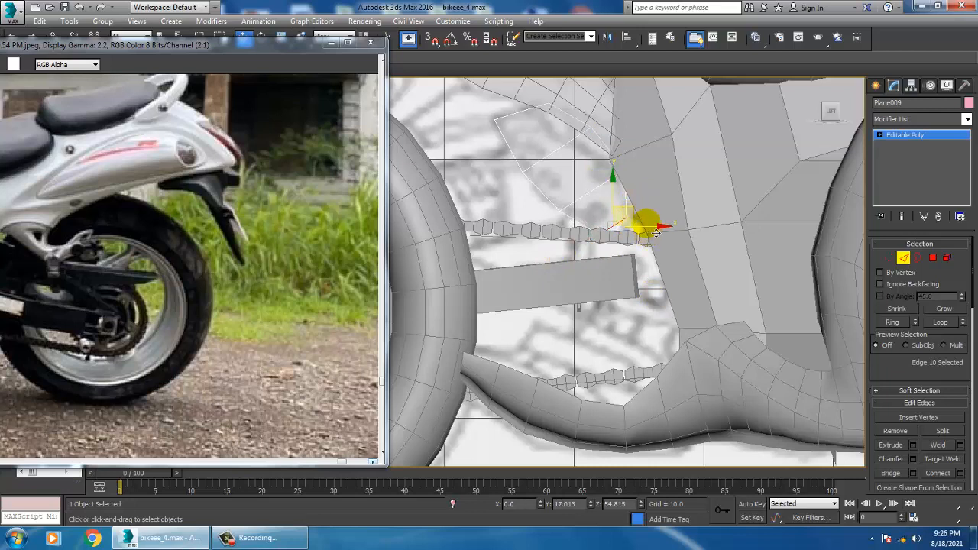
key("1")
left_click_drag(661, 211, 690, 246)
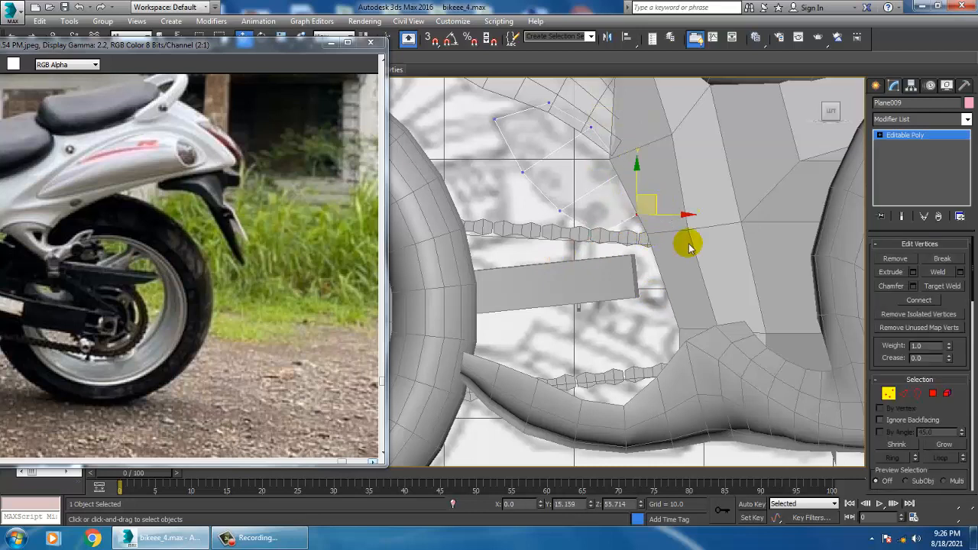
Extend the plane's lowest edge downward past the upper chain run as a new polygon and leave edge editing
left_click(905, 395)
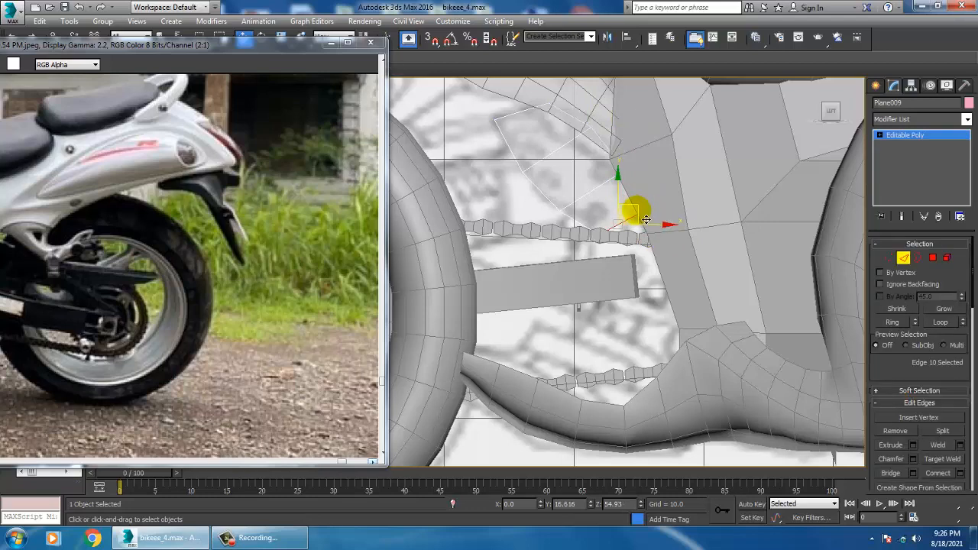
left_click(924, 137)
left_click(808, 207)
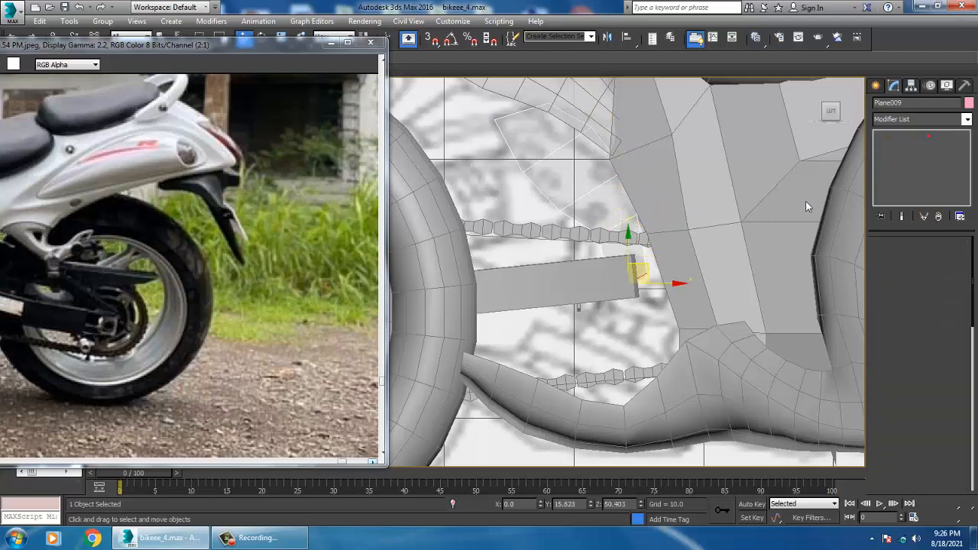
Hide the two large frame side panels that cover the blueprint between the rear wheel and the front fairing
scroll(638, 267, "down", 5)
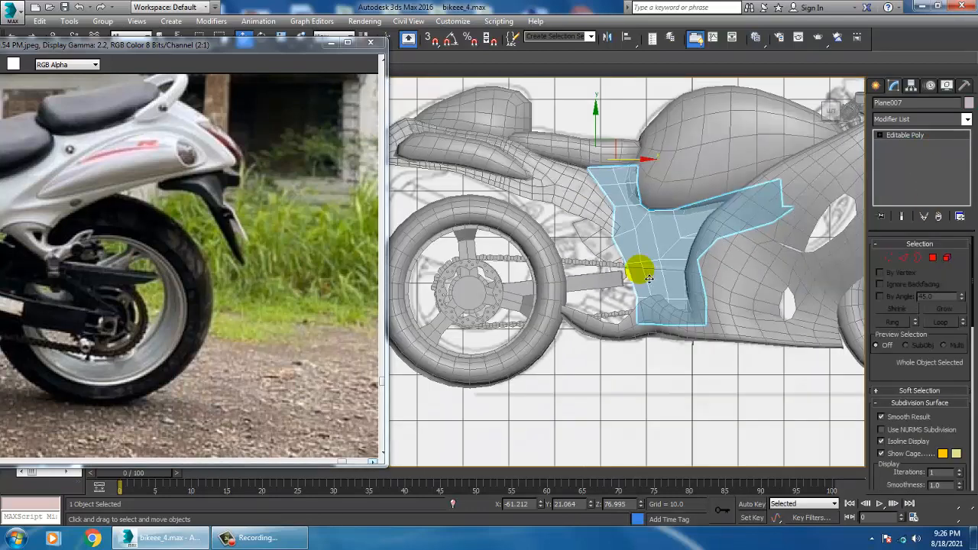
right_click(633, 260)
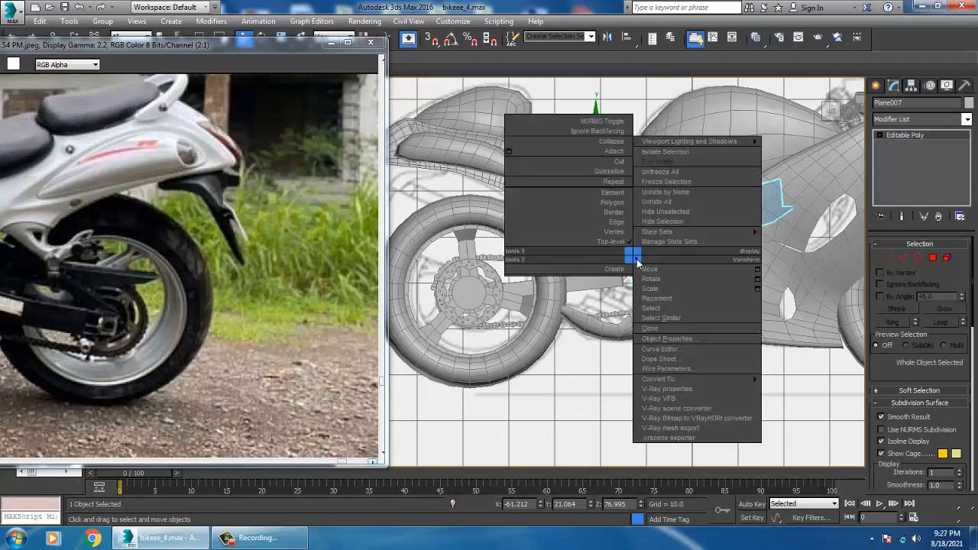
left_click(692, 221)
left_click(667, 252)
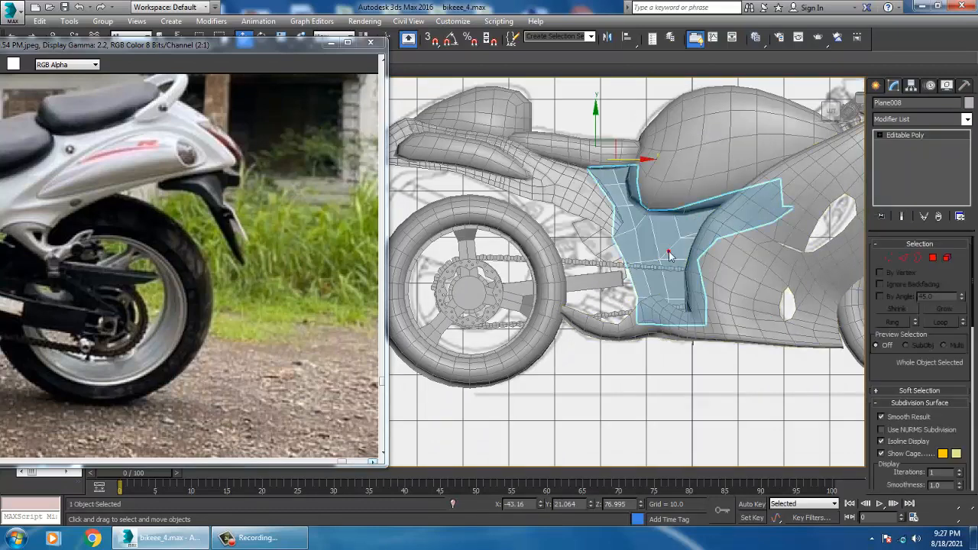
right_click(665, 250)
left_click(710, 216)
scroll(695, 237, "up", 5)
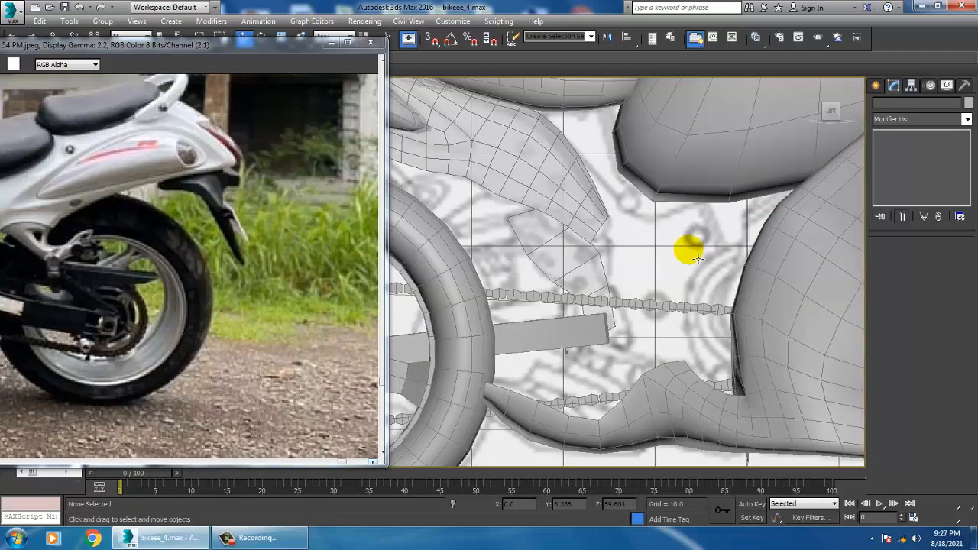
Hide the tail fairing above the rear wheel to uncover the blueprint around the new slanted plane
scroll(696, 257, "up", 2)
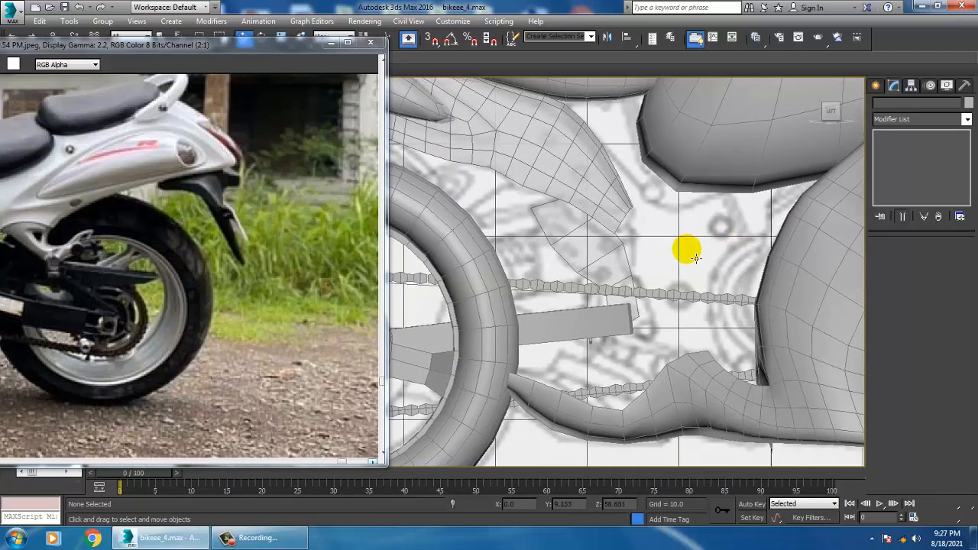
left_click(611, 281)
scroll(607, 260, "up", 2)
left_click(617, 161)
right_click(619, 158)
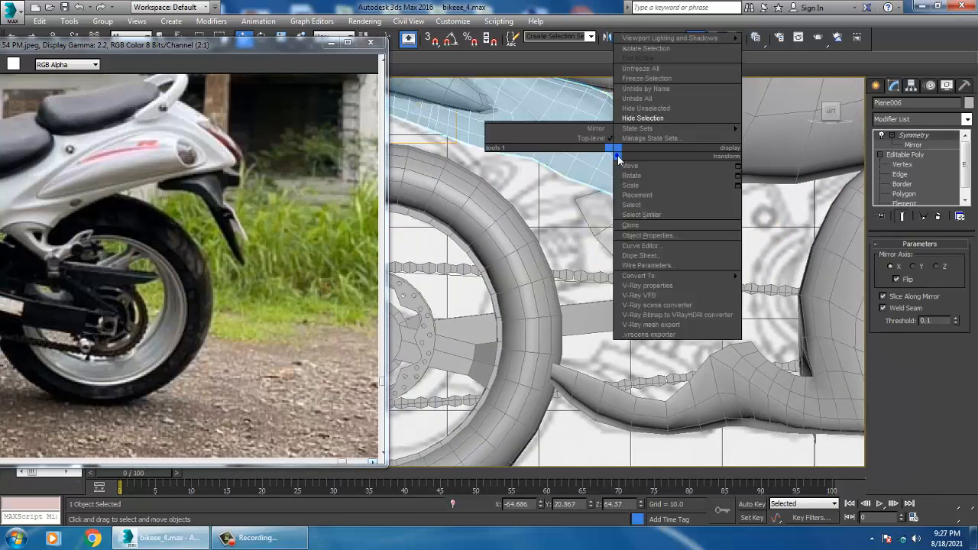
left_click(642, 118)
left_click(655, 251)
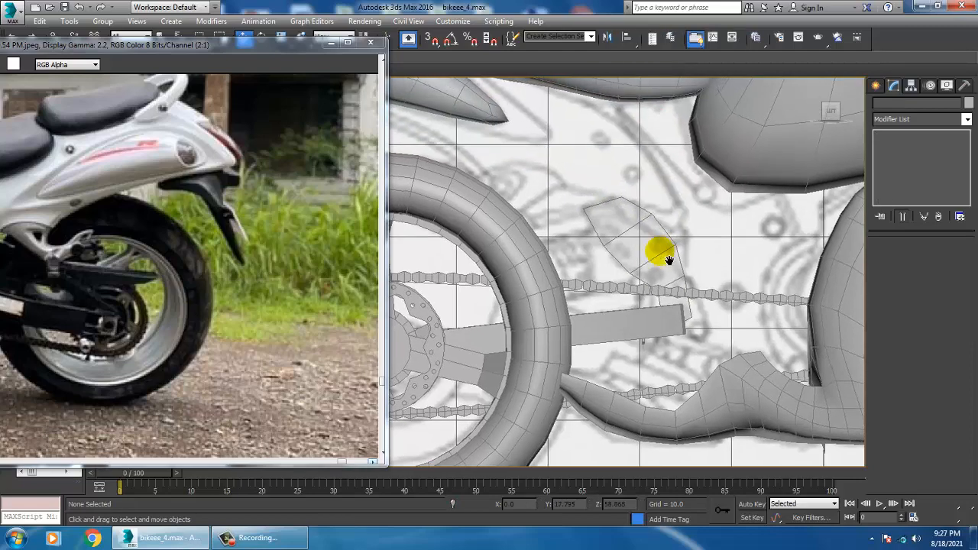
Hide the rectangular swingarm bar that covers the blueprint between the chain runs
scroll(657, 256, "up", 2)
scroll(659, 262, "down", 3)
middle_click_drag(738, 291, 699, 243)
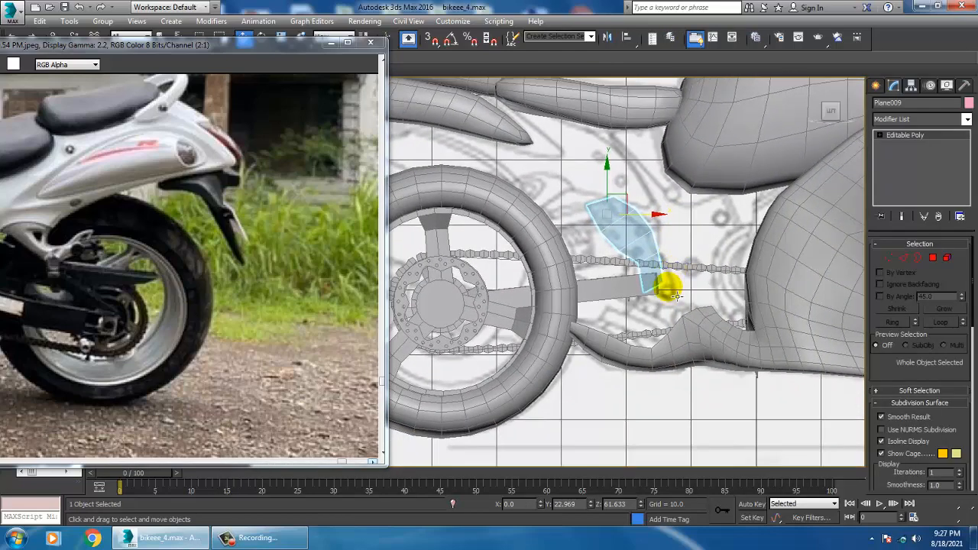
scroll(677, 295, "up", 3)
left_click(571, 294)
right_click(566, 287)
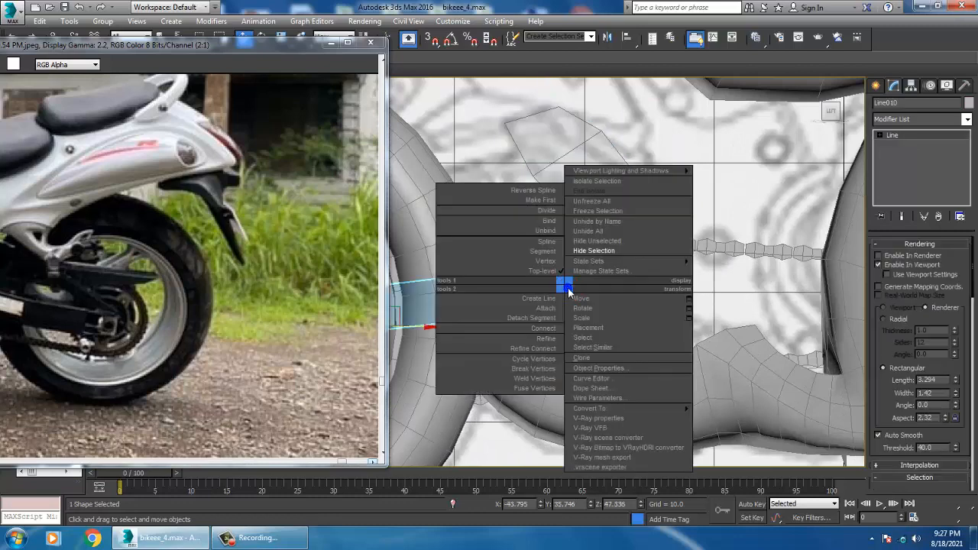
left_click(611, 254)
Select the slanted plane and move its lower rear corner vertex toward the blueprint outline below the upper chain run
middle_click_drag(655, 313, 643, 248)
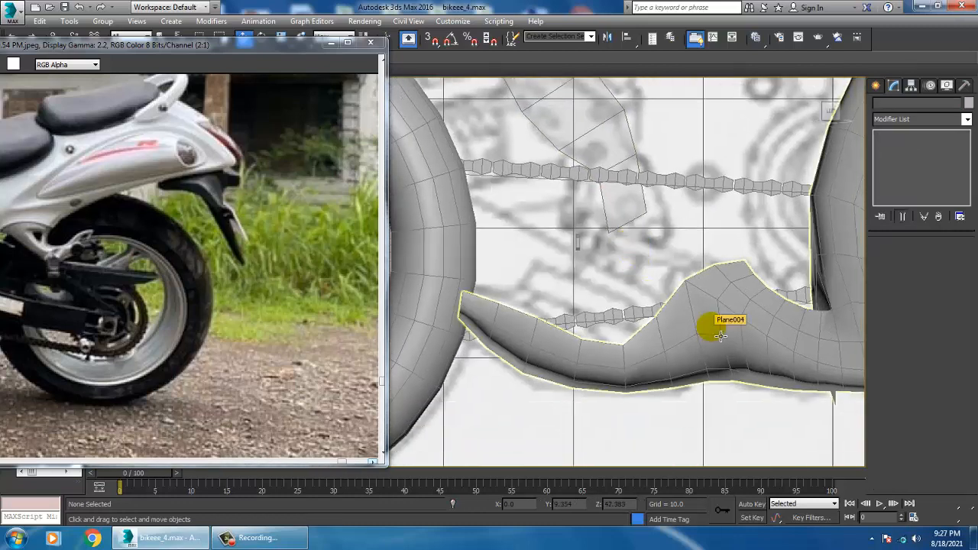
middle_click_drag(689, 315, 692, 320)
scroll(688, 308, "down", 5)
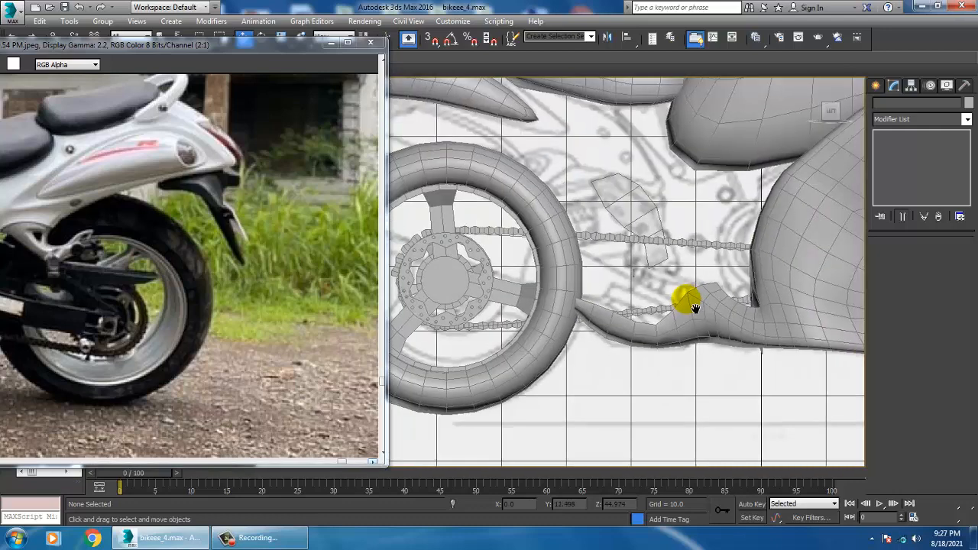
left_click(649, 264)
scroll(655, 257, "up", 4)
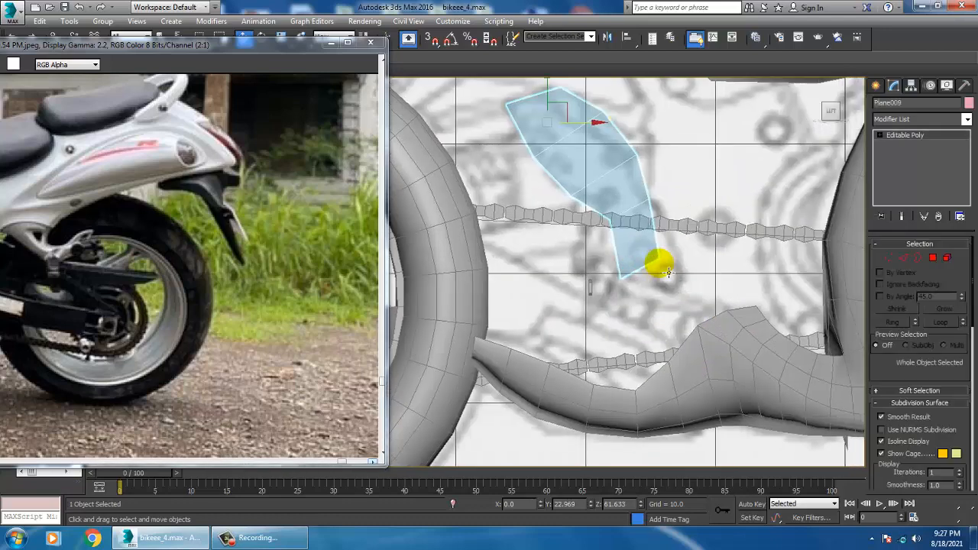
key("1")
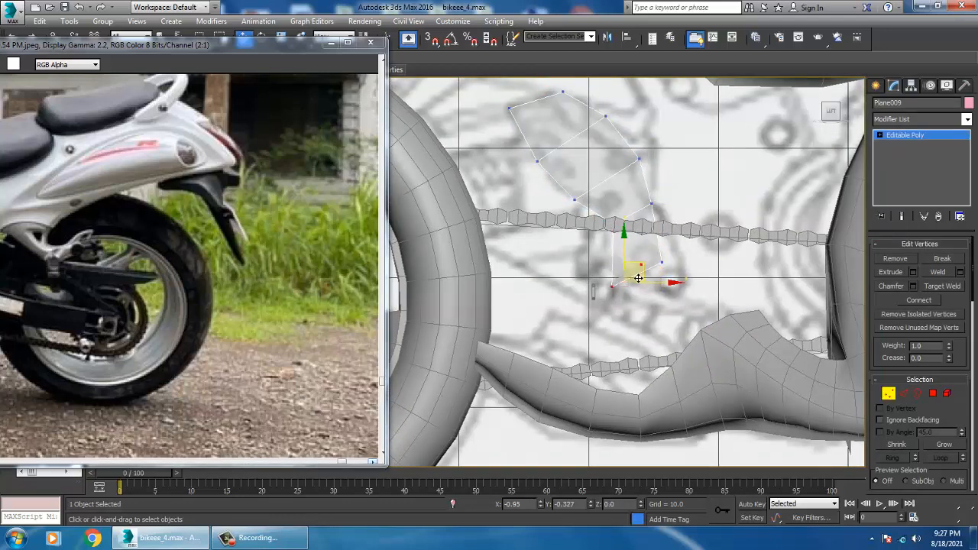
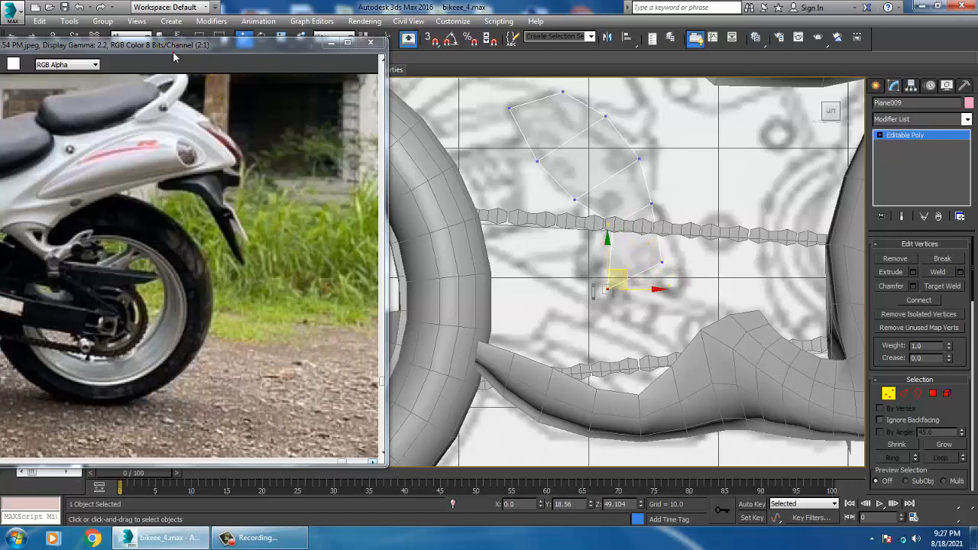
Move the slanted plane's lower front and lower rear corner vertices toward the blueprint outline below the upper chain run
left_click_drag(173, 51, 326, 51)
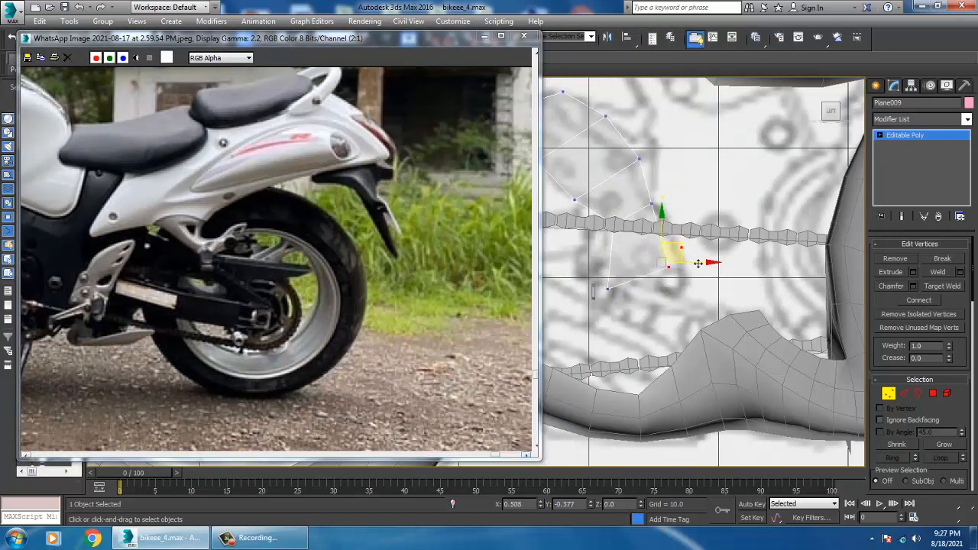
left_click_drag(716, 269, 713, 271)
middle_click_drag(657, 302, 696, 313)
scroll(673, 294, "down", 6)
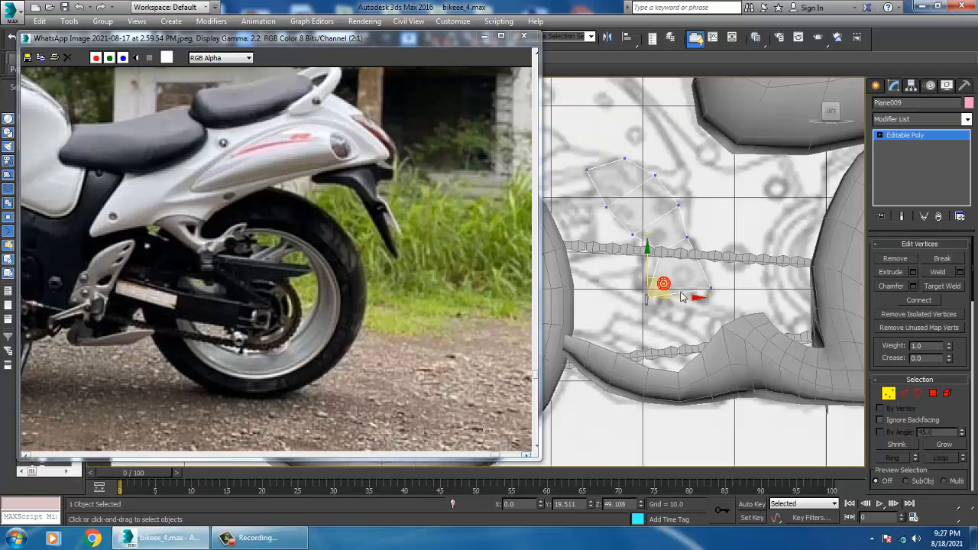
scroll(714, 328, "up", 6)
middle_click_drag(713, 313, 723, 299)
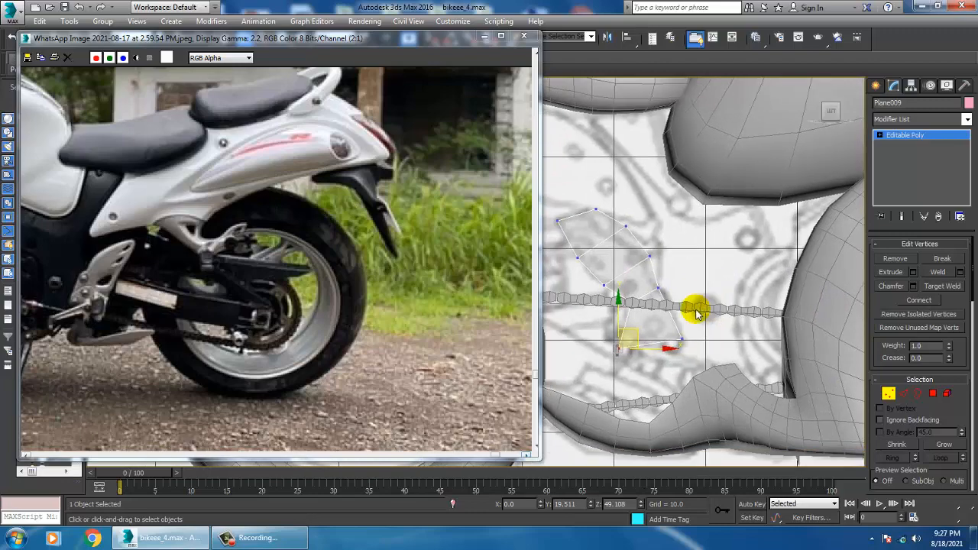
Open the reference photo suzuki-hayabusa-gsx1300r-640.jpg beside the model and enlarge the area around the footpeg bracket
left_click(364, 21)
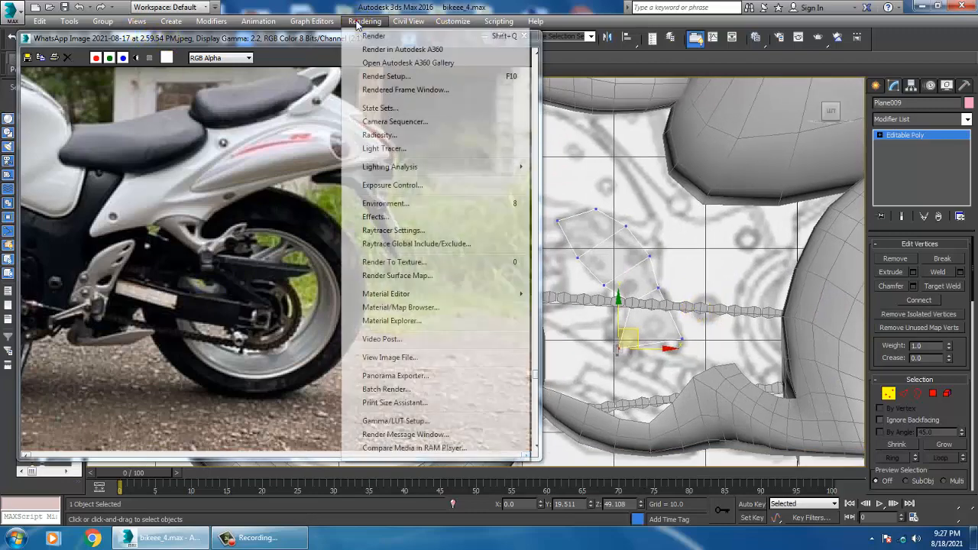
left_click(417, 359)
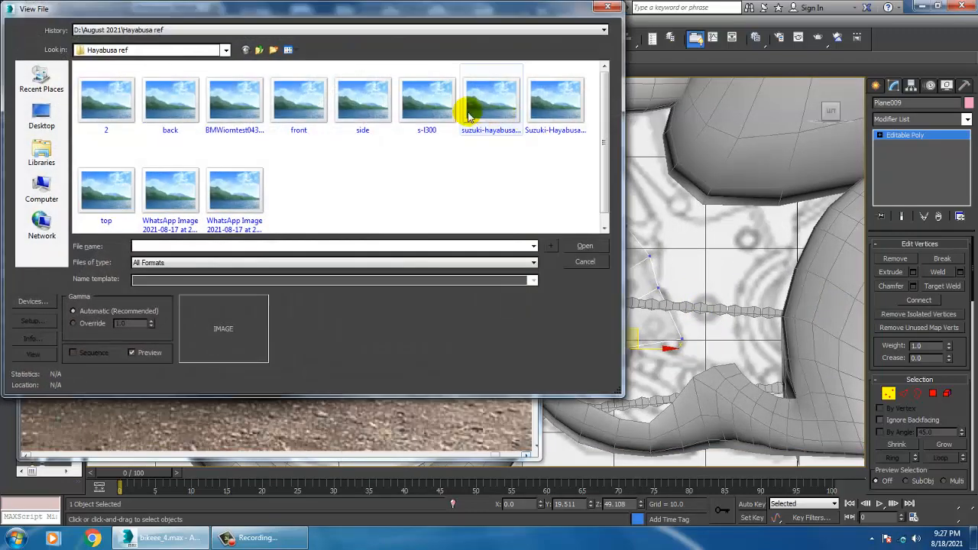
left_click(468, 113)
double_click(469, 115)
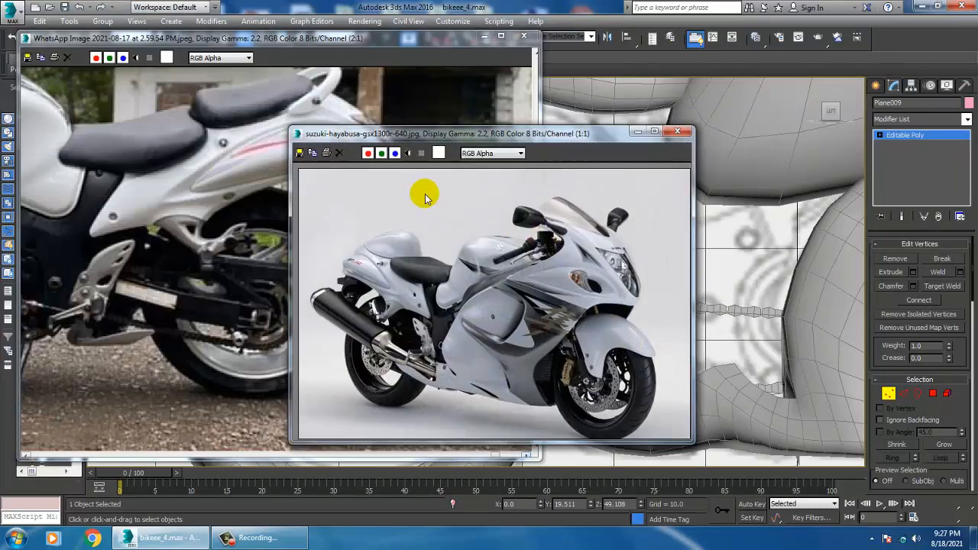
left_click_drag(491, 137, 252, 77)
scroll(158, 319, "up", 1)
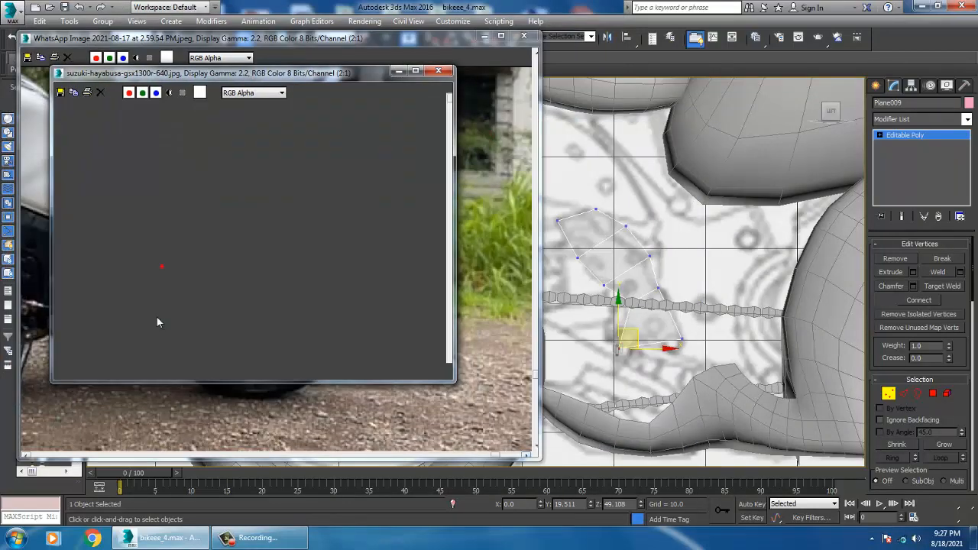
middle_click_drag(237, 293, 200, 272)
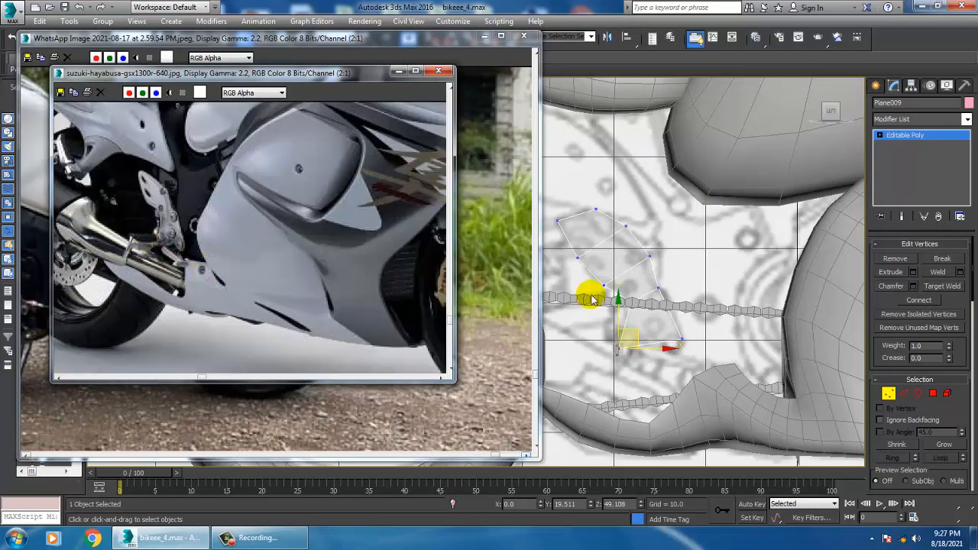
Shift the plane's lower rear corner vertex up and rearward on the blueprint, and finish the vertex editing
mouse_move(646, 277)
middle_mouse_down()
mouse_move(701, 302)
mouse_move(697, 278)
mouse_move(719, 295)
middle_mouse_up()
scroll(705, 308, "up", 2)
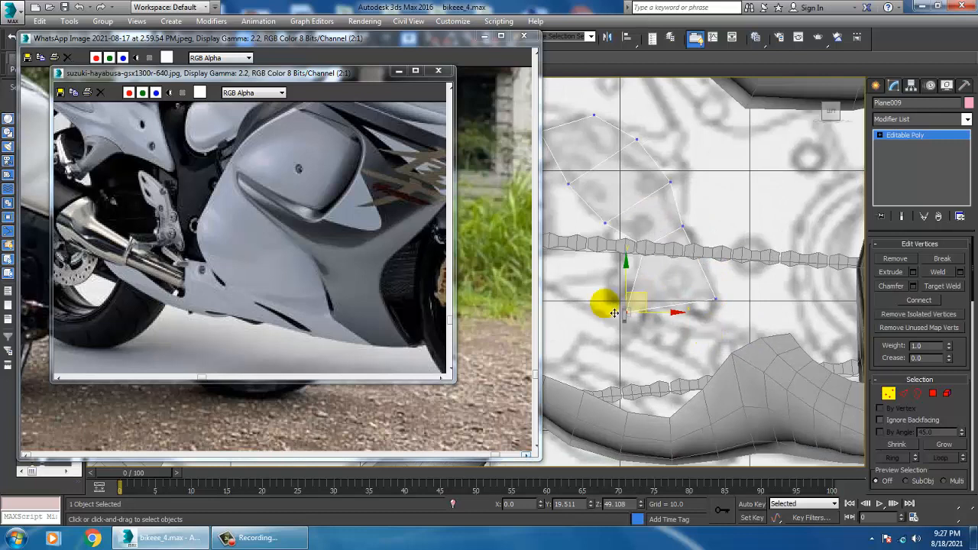
left_click_drag(651, 302, 630, 276)
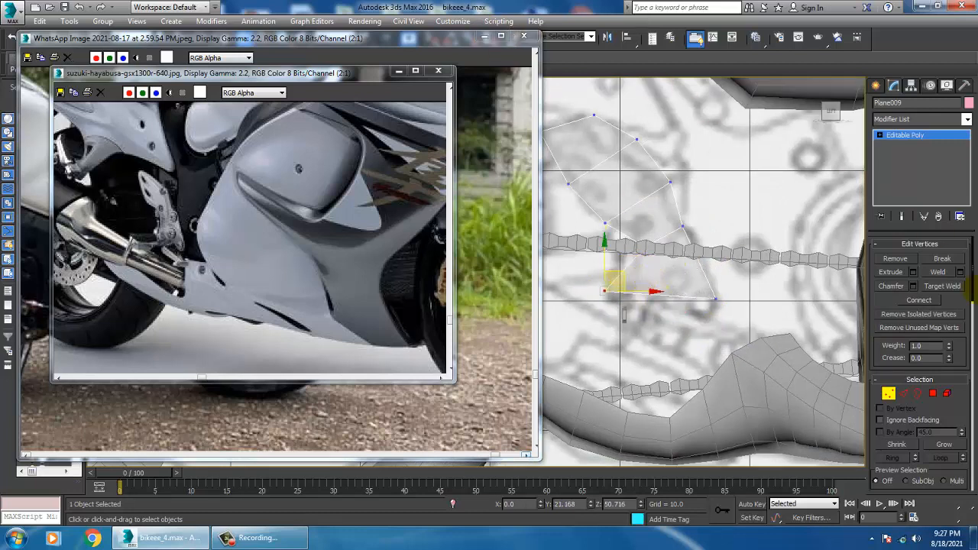
left_click(921, 135)
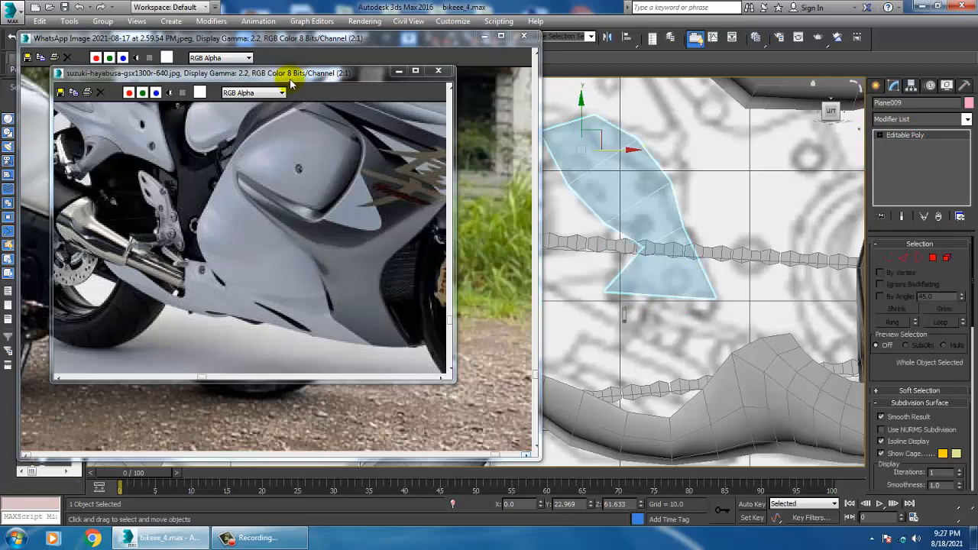
Add a lengthwise edge loop through the slanted plane with Swift Loop, ending at its lower edge
left_click_drag(290, 75, 283, 162)
left_click_drag(258, 43, 256, 127)
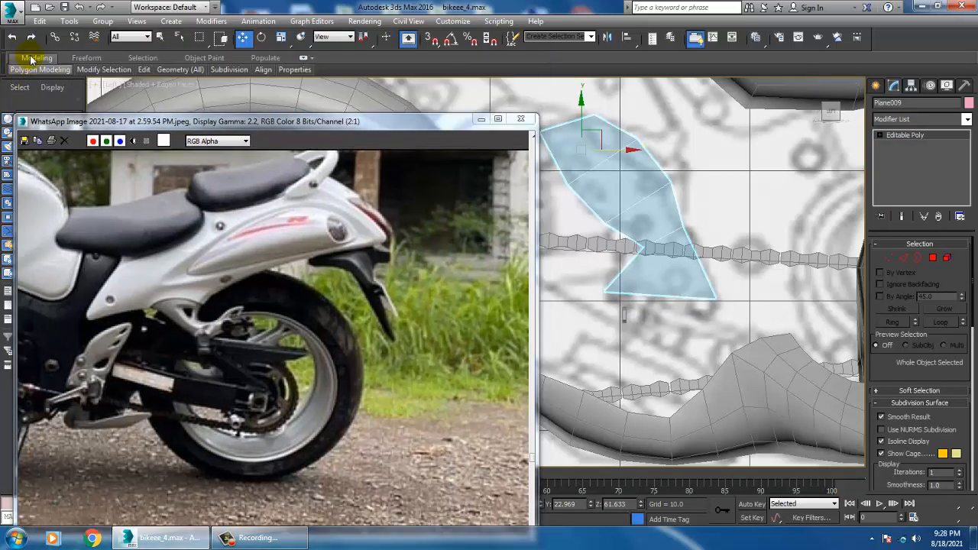
left_click(31, 60)
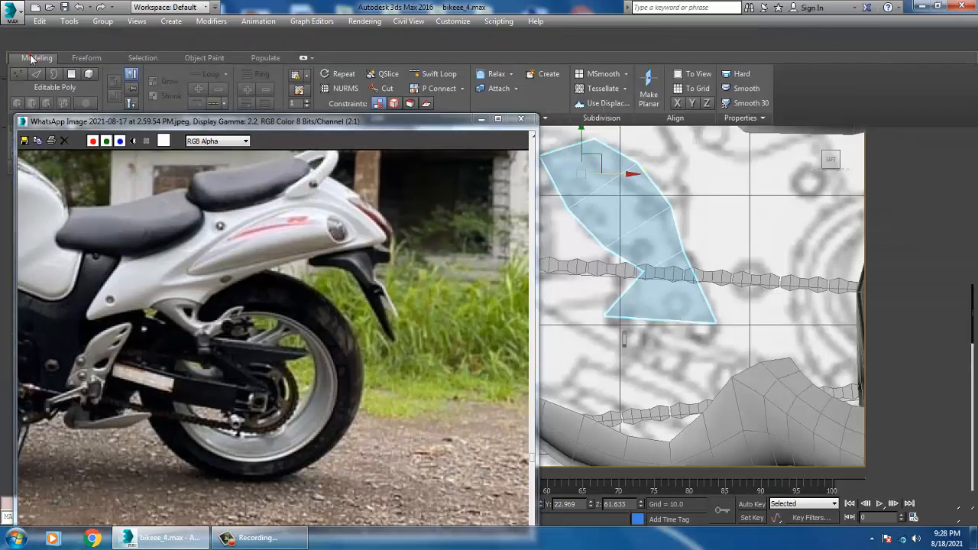
left_click(30, 59)
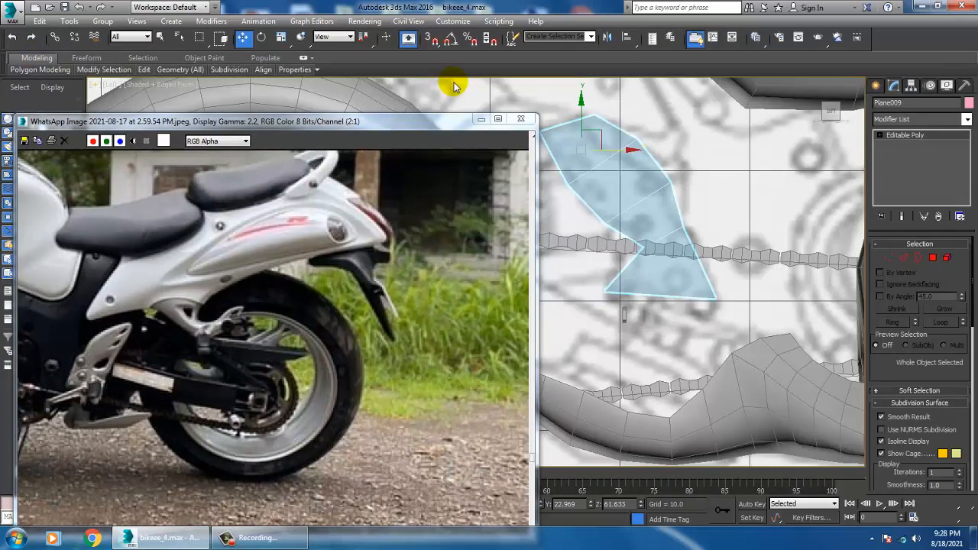
left_click(472, 74)
left_click(648, 300)
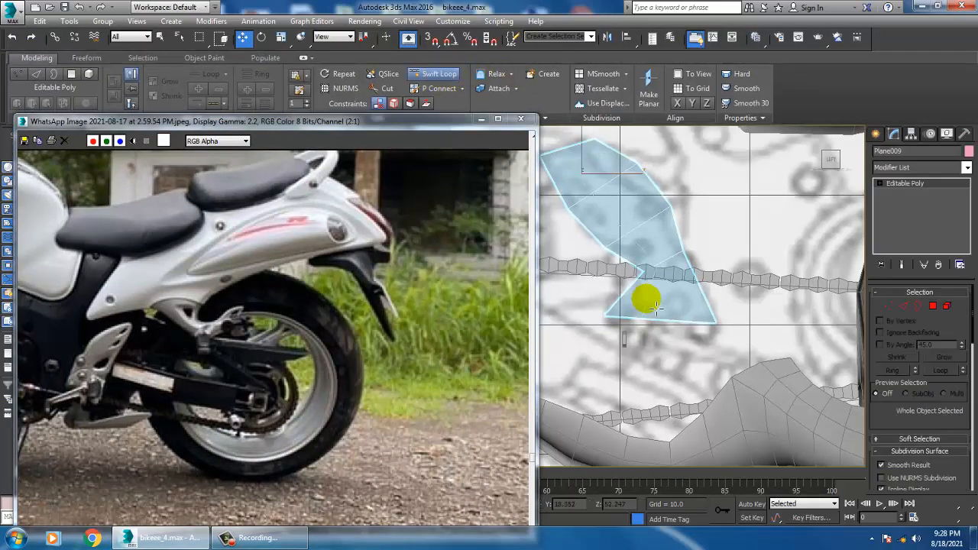
left_click(660, 314)
Move the new loop's bottom vertex and the lower front corner vertex to fit the plane's lower edge to the blueprint
scroll(694, 313, "up", 3)
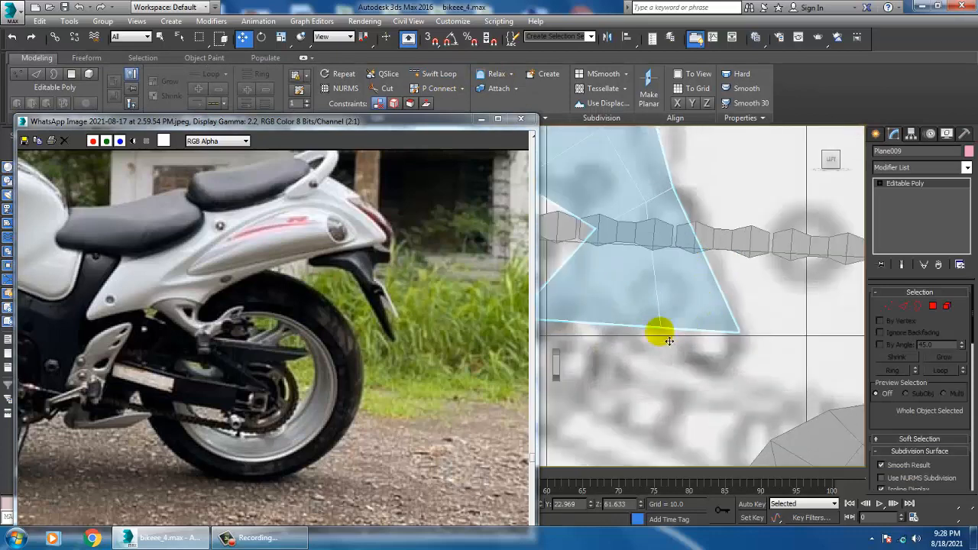
key("1")
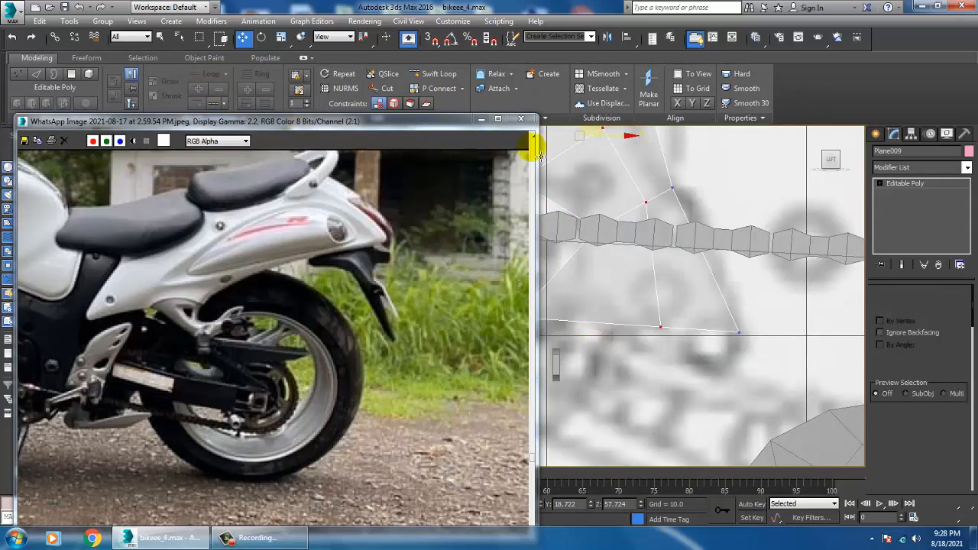
left_click_drag(439, 123, 330, 424)
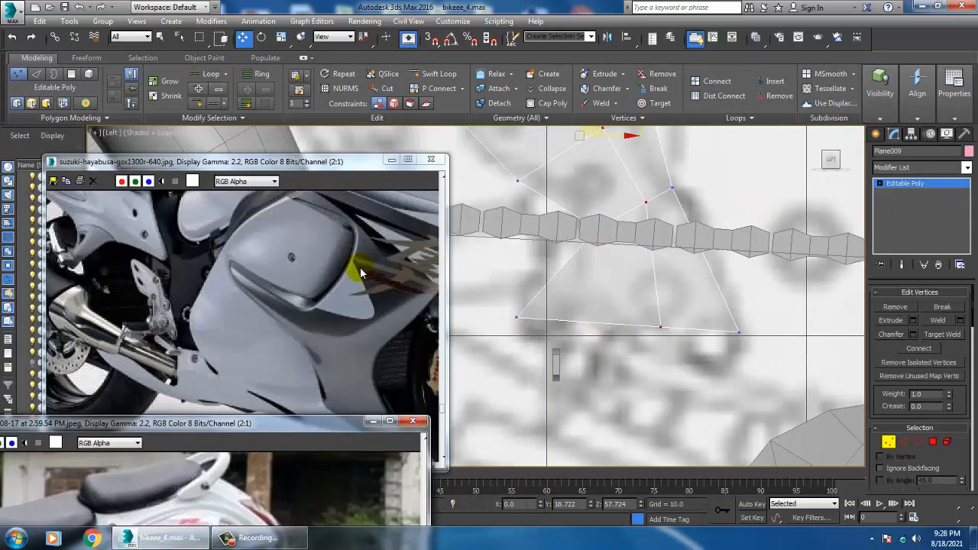
scroll(252, 267, "down", 2)
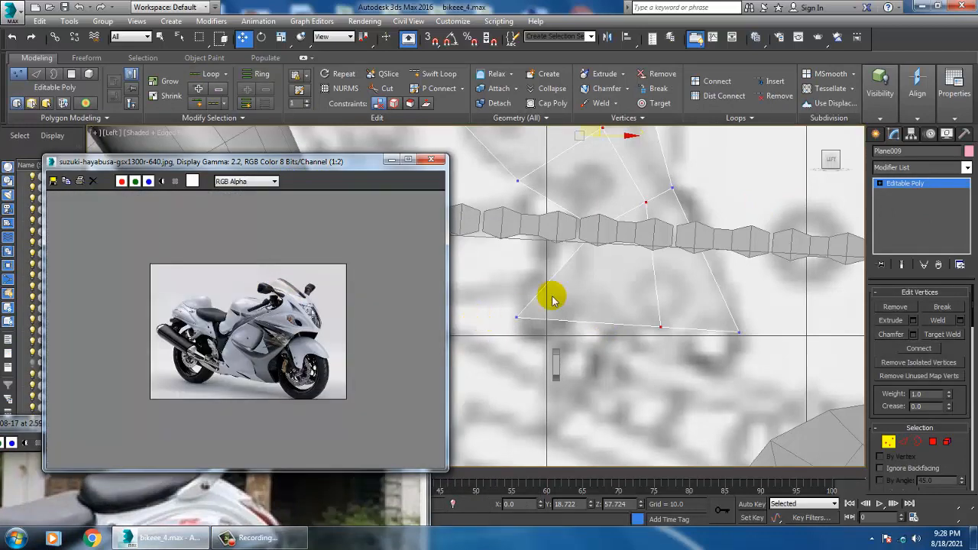
left_click(656, 336)
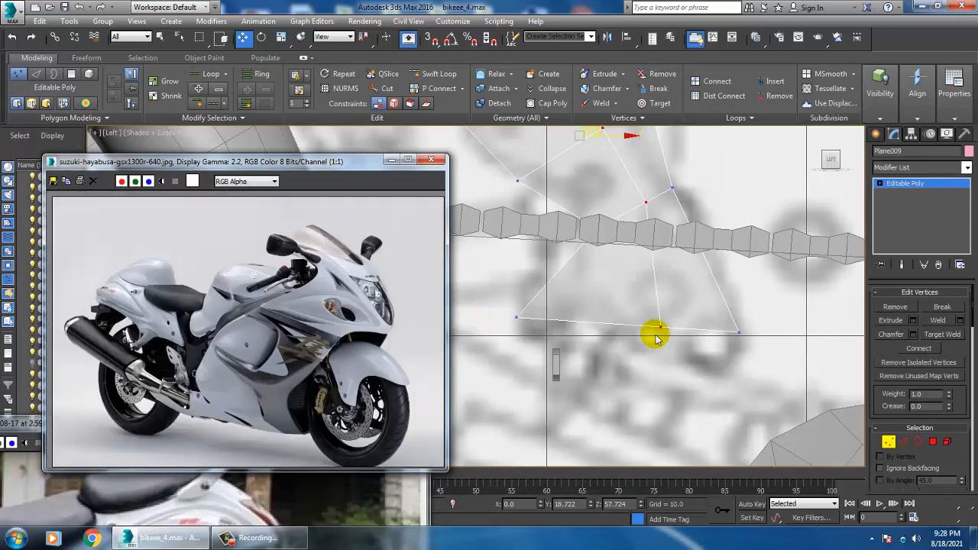
middle_click_drag(670, 326, 690, 303)
scroll(175, 394, "up", 1)
left_click_drag(665, 270, 769, 336)
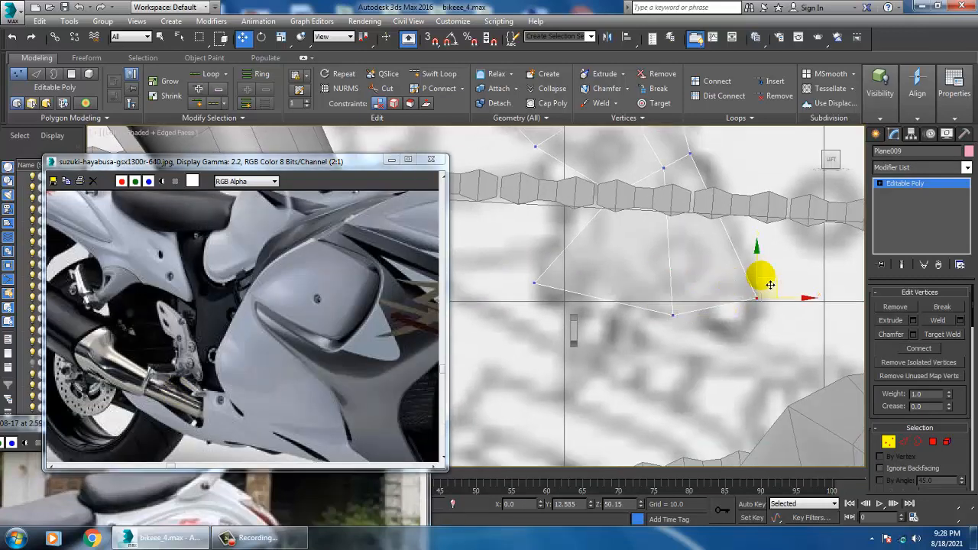
scroll(682, 325, "down", 5)
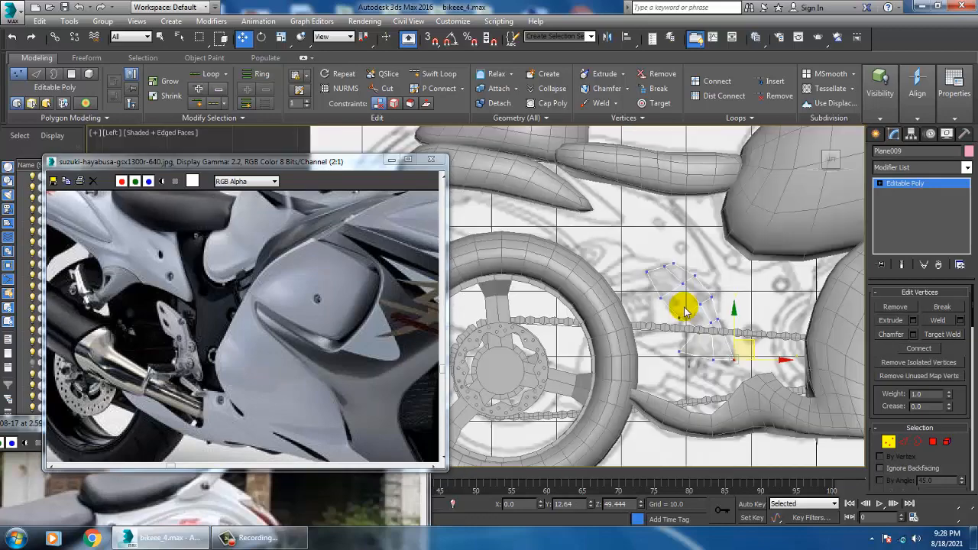
scroll(673, 306, "down", 4)
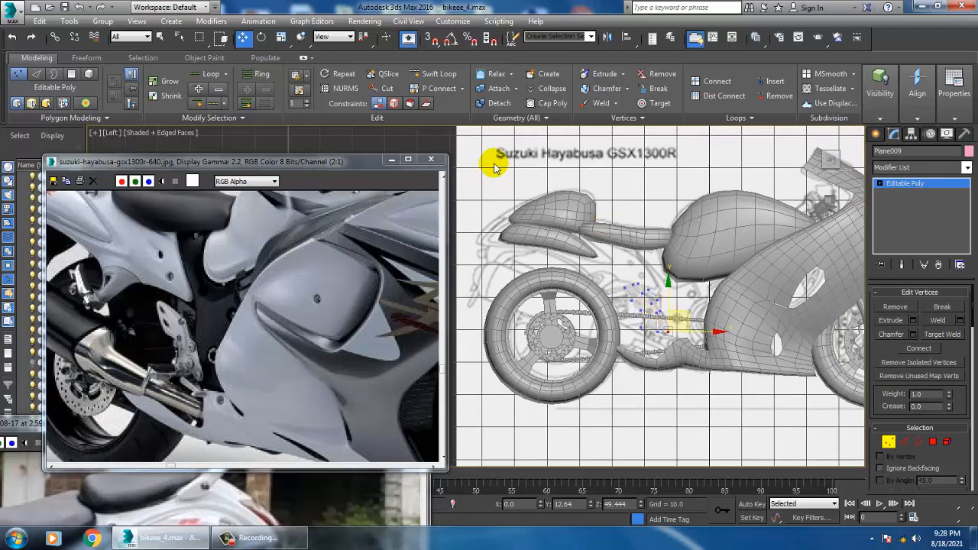
scroll(688, 237, "up", 8)
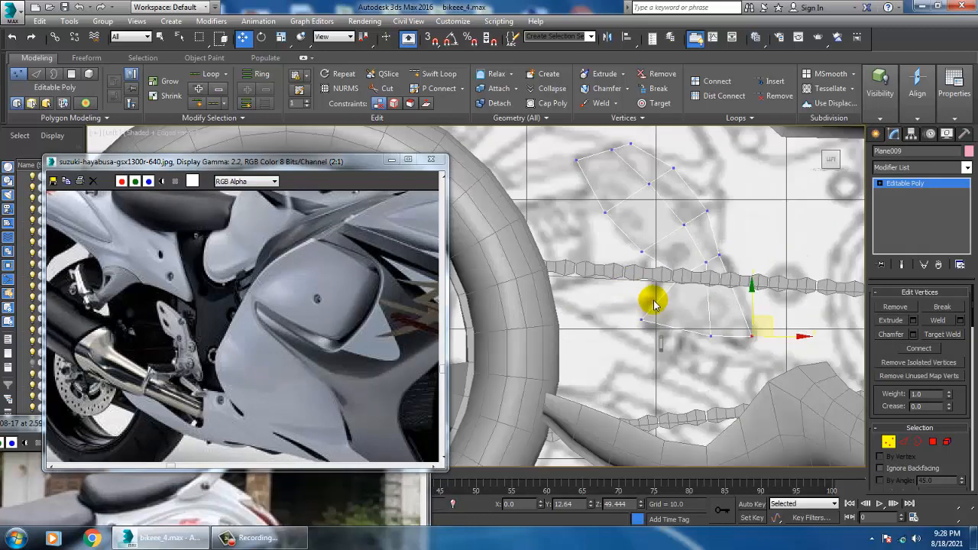
middle_click_drag(653, 304, 665, 362)
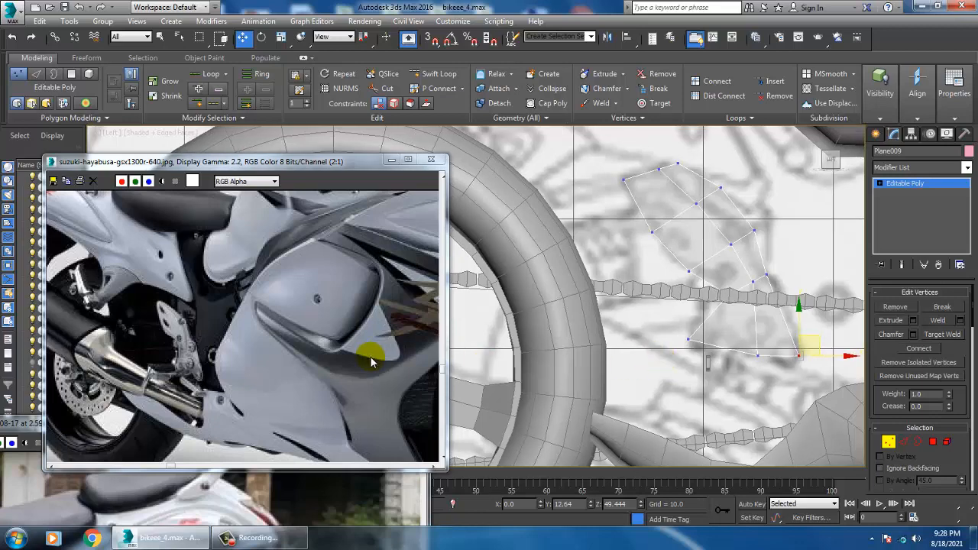
middle_click_drag(825, 355, 694, 188)
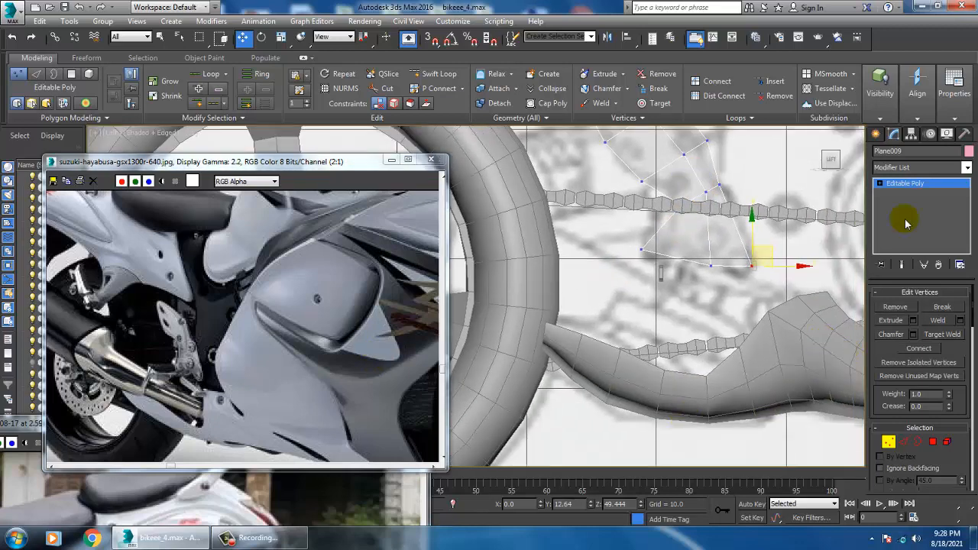
Select the front fairing in the perspective view and switch off its Symmetry modifier
left_click(918, 189)
left_click(772, 390)
key("alt+w")
middle_click(771, 391)
key("alt+w")
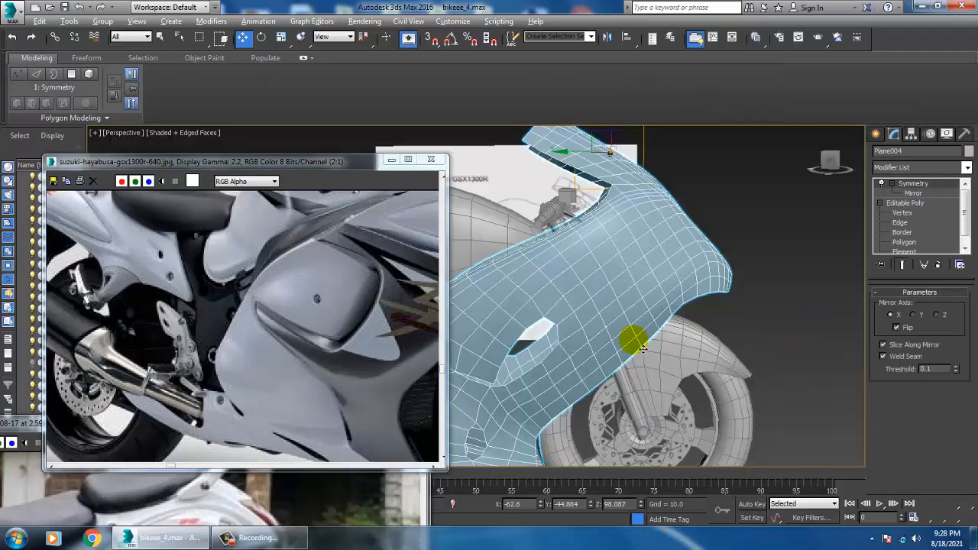
mouse_move(633, 341)
middle_mouse_down("alt")
mouse_move(714, 306)
mouse_move(694, 304)
mouse_move(674, 341)
middle_mouse_up("alt")
middle_click_drag(671, 335, 688, 335, "alt")
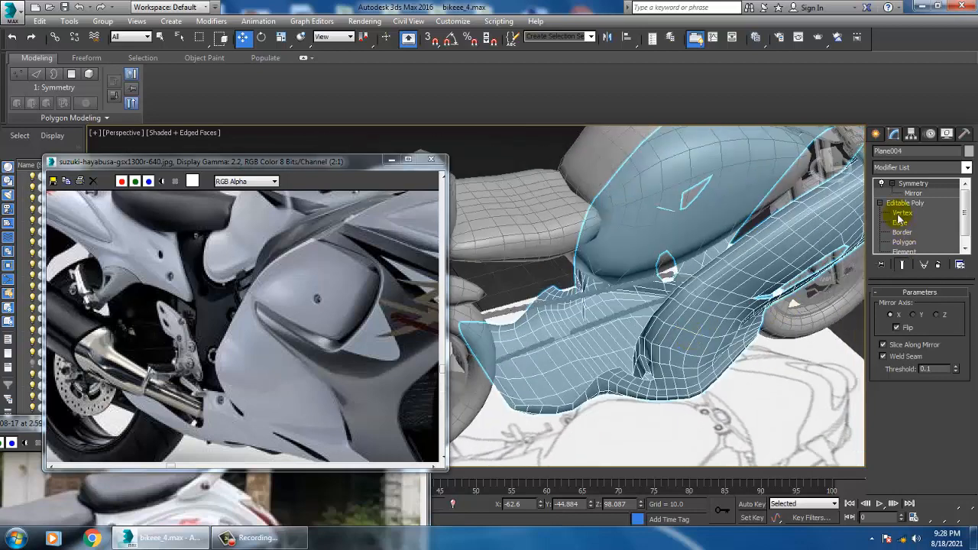
left_click(881, 184)
Turn off NURMS smoothing on the fairing's base Editable Poly
right_click(755, 262)
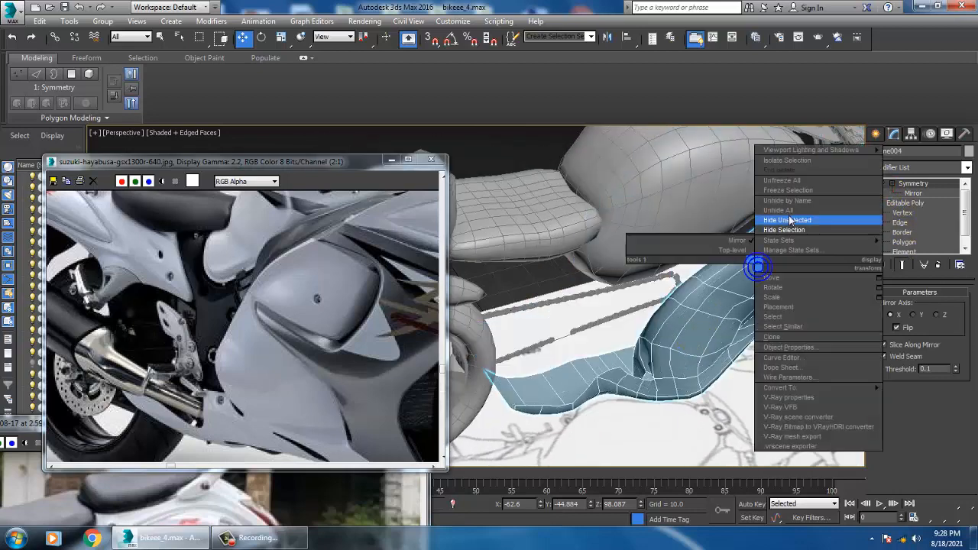
left_click(932, 211)
left_click(921, 204)
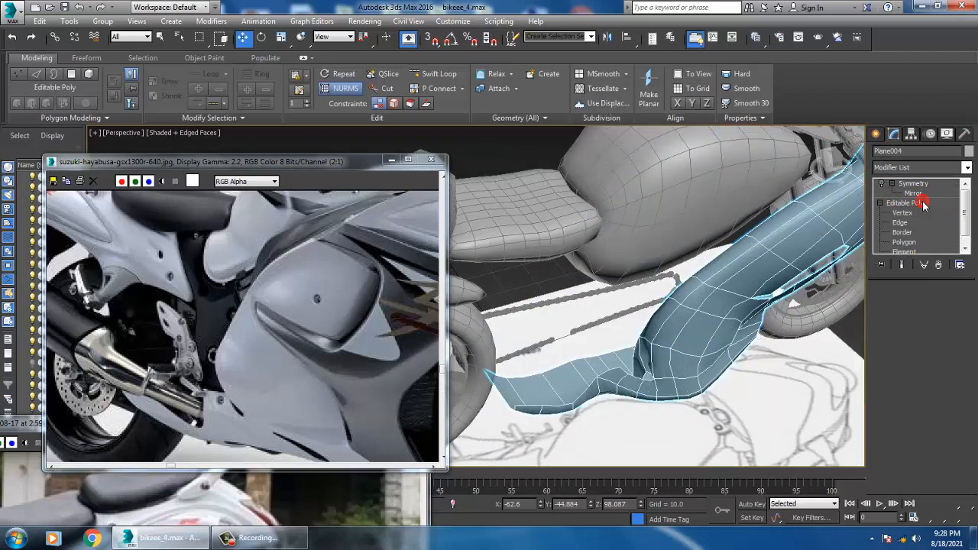
right_click(711, 273)
Delete the bottom polygons at the fairing's lower rear end, next to the rear wheel
middle_click_drag(626, 363, 751, 330, "alt")
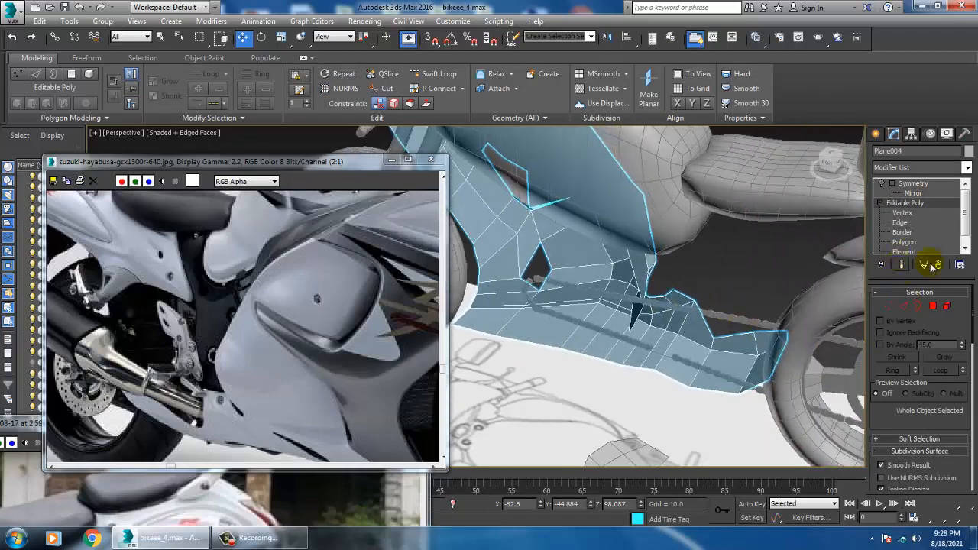
left_click(934, 307)
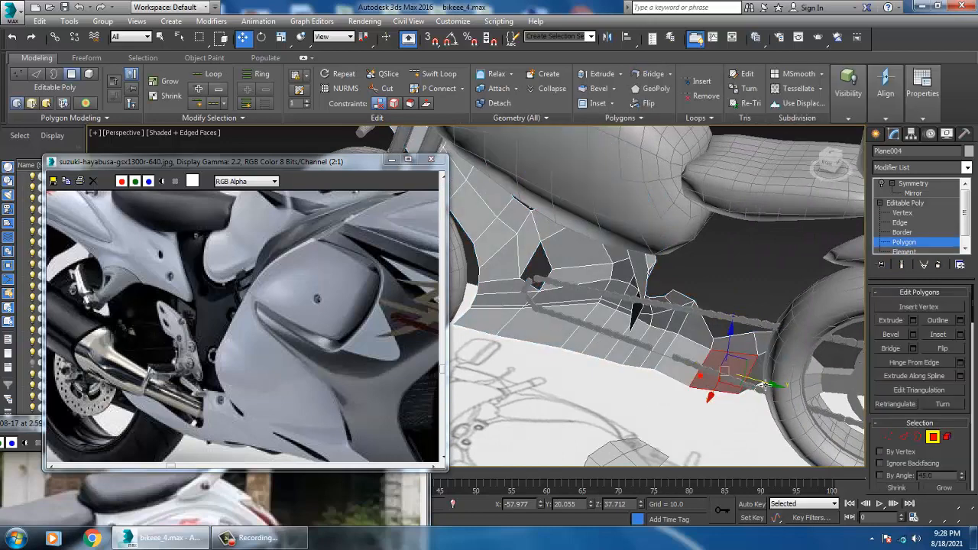
middle_click_drag(761, 388, 779, 374, "alt")
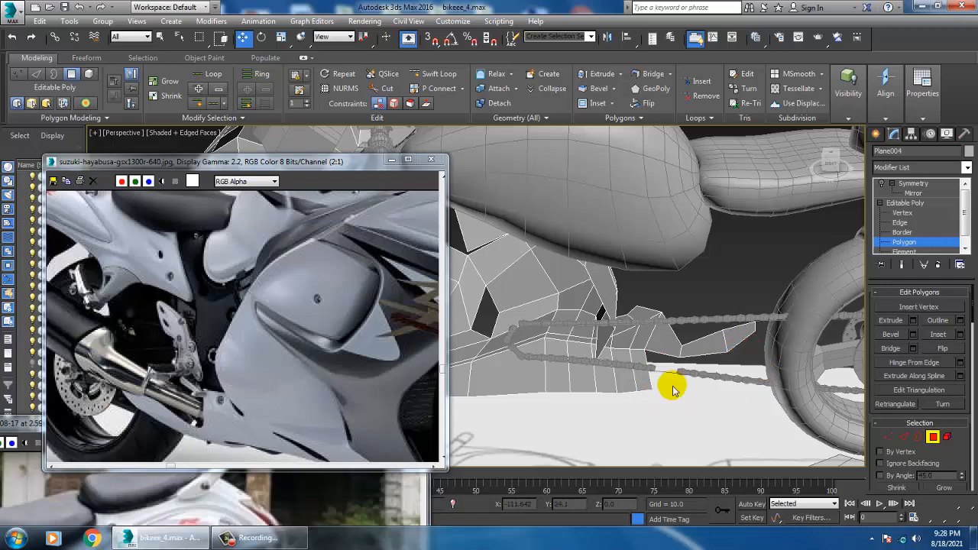
Turn NURMS smoothing back on for the fairing's base Editable Poly and re-enable its Symmetry modifier
middle_click_drag(672, 390, 882, 240, "alt")
left_click(912, 203)
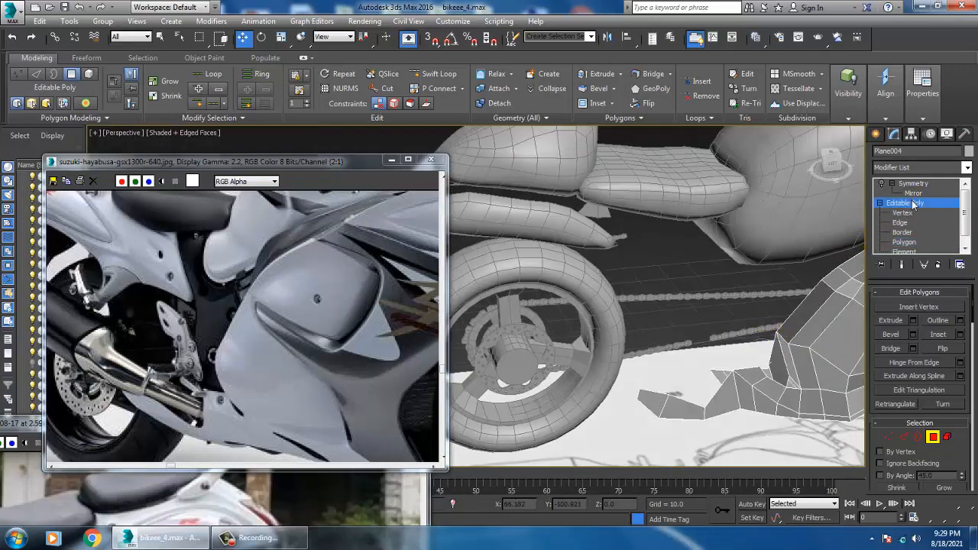
right_click(847, 353)
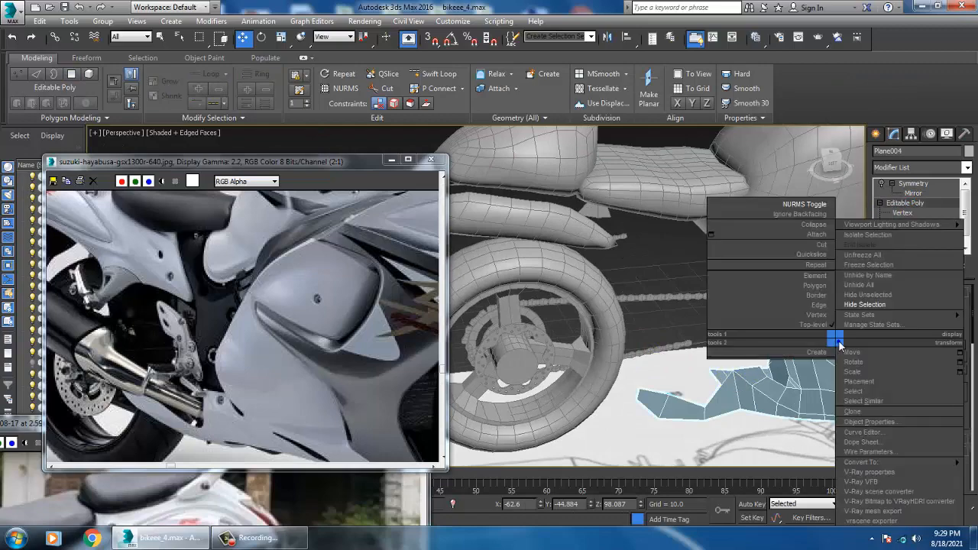
left_click(808, 205)
left_click(922, 184)
left_click(882, 184)
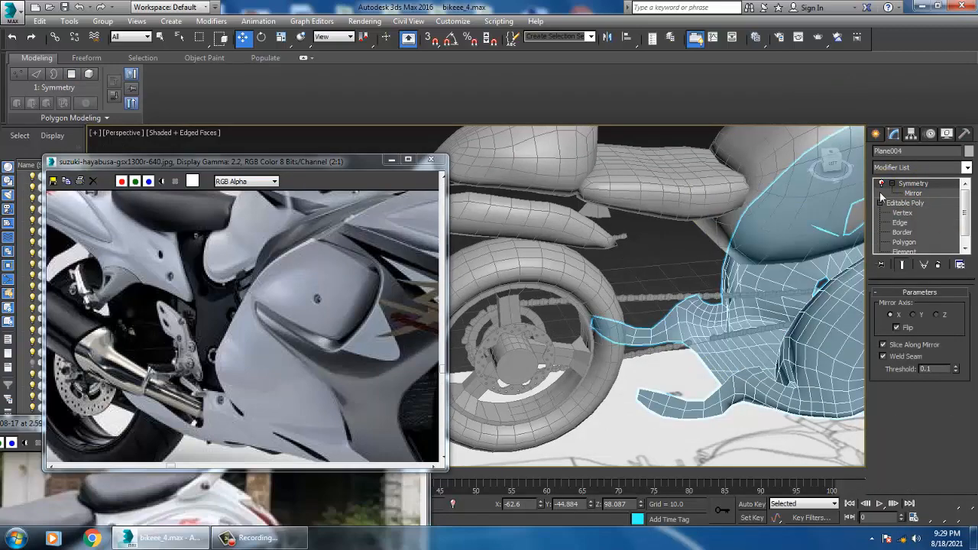
middle_click_drag(815, 289, 750, 296, "alt")
Examine the blueprint between the rear wheel and fairing in the maximized Left view
key("alt+w")
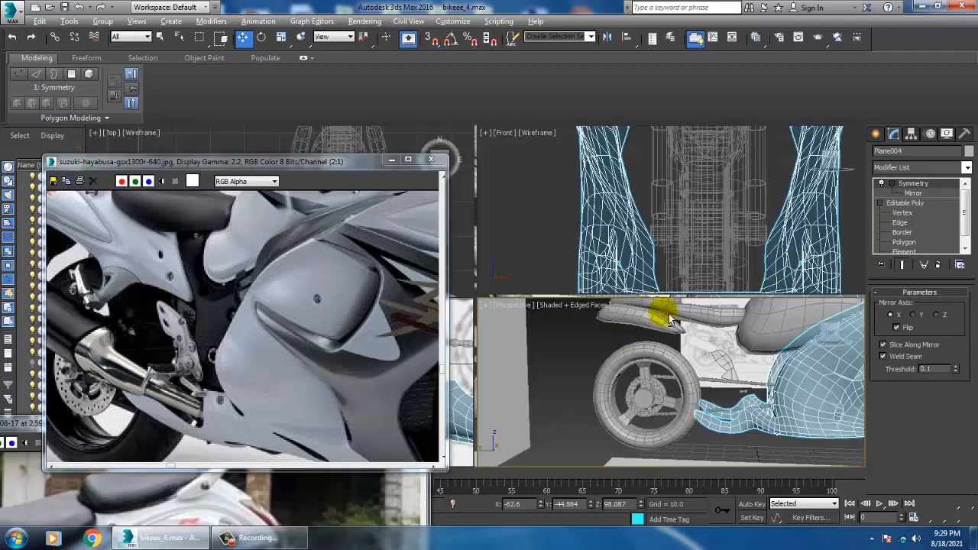
left_click(466, 375)
key("alt+w")
key("z")
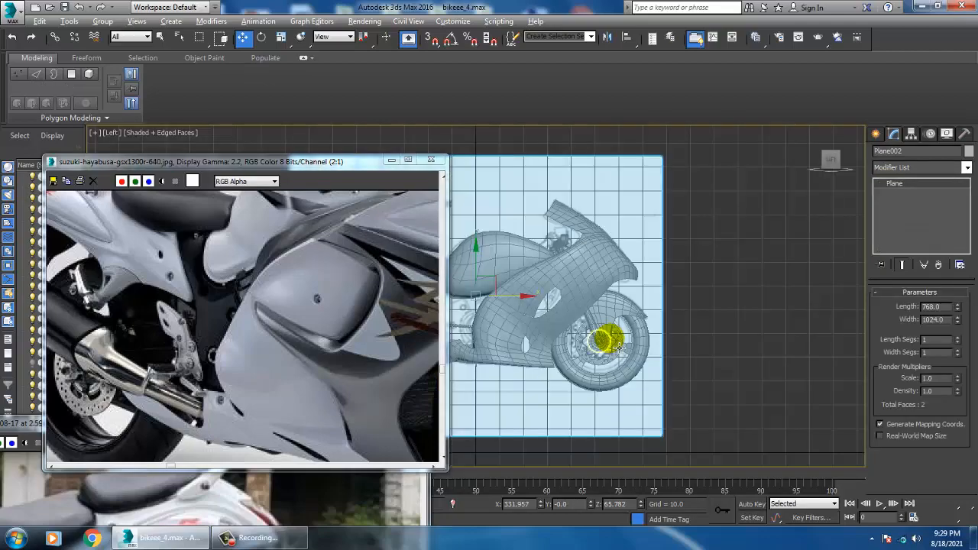
middle_click_drag(614, 341, 699, 338)
scroll(616, 351, "up", 2)
scroll(522, 336, "up", 3)
middle_click_drag(523, 336, 601, 344)
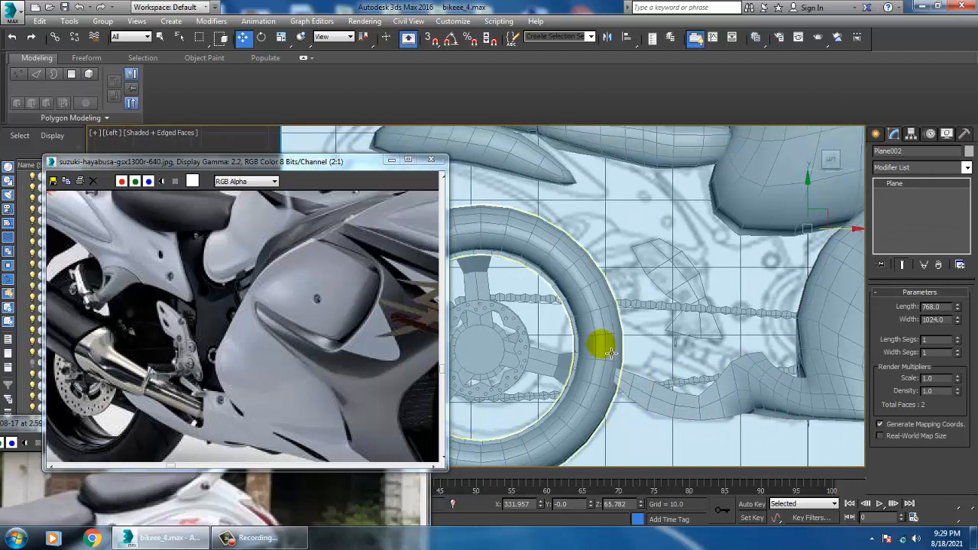
left_click(221, 137)
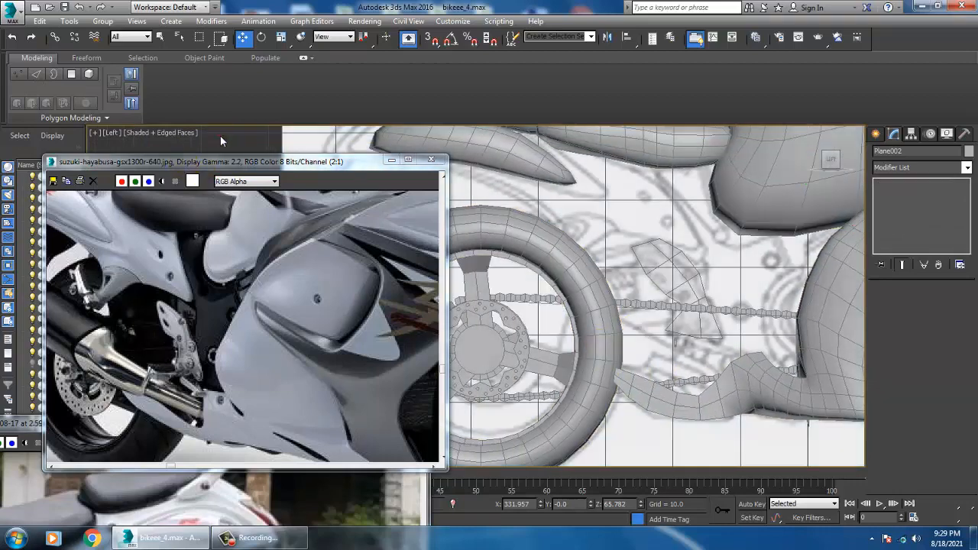
left_click(162, 135)
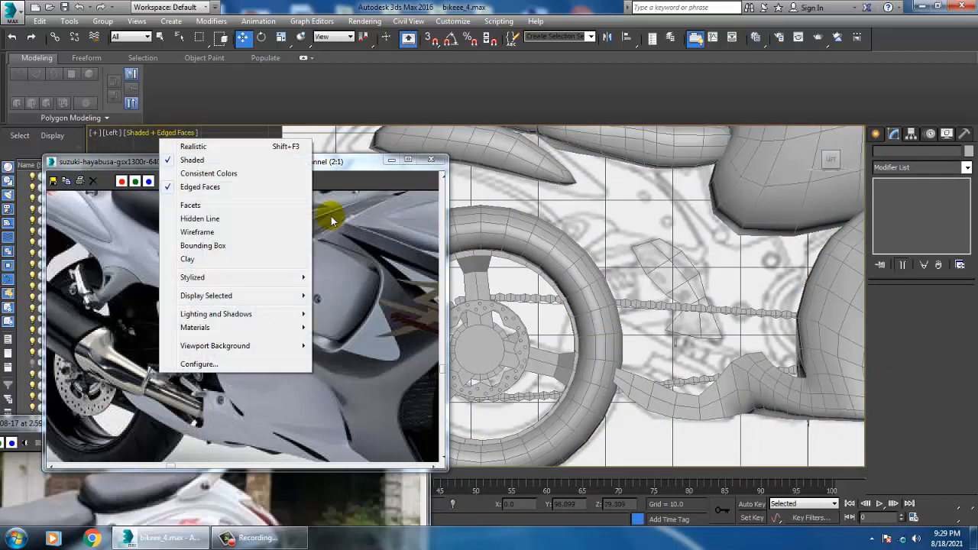
left_click(628, 222)
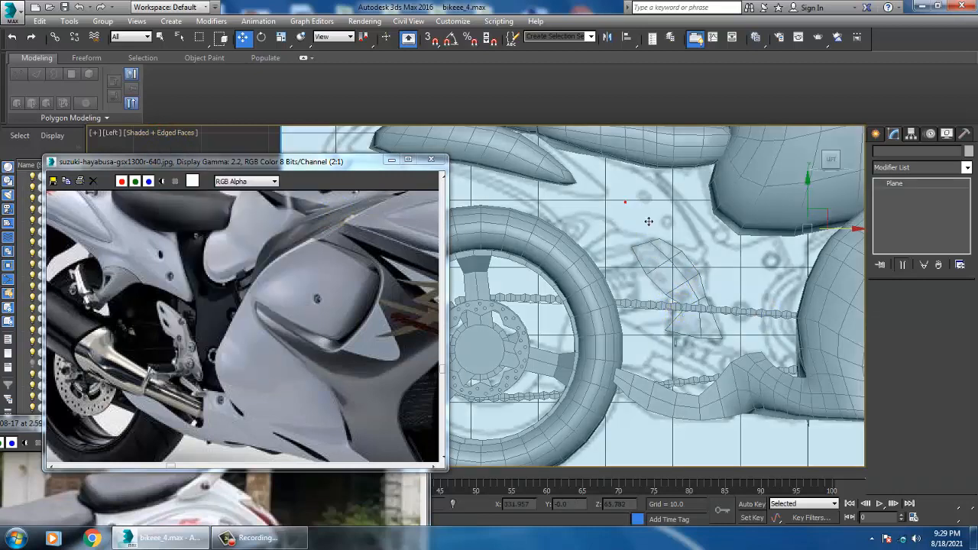
middle_click_drag(650, 233, 676, 289)
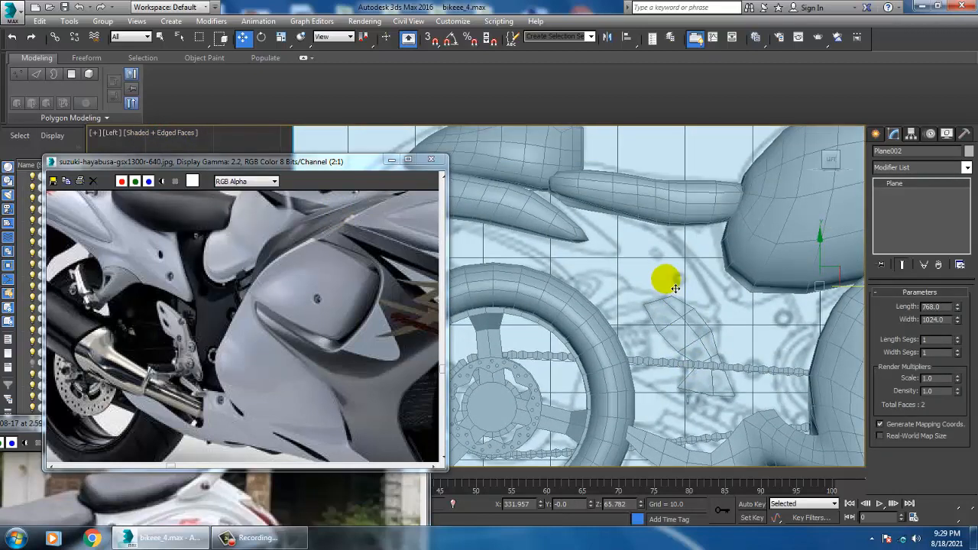
In Asset Tracking, enable the bitmap proxy system with maps downscaled to Full original size and generate the proxies now
key("shift+t")
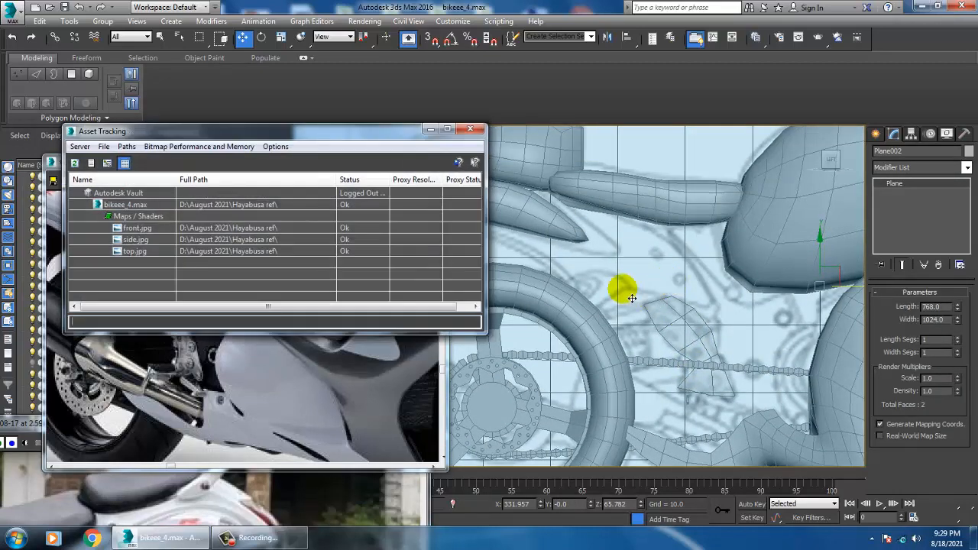
left_click(239, 229)
left_click(244, 240)
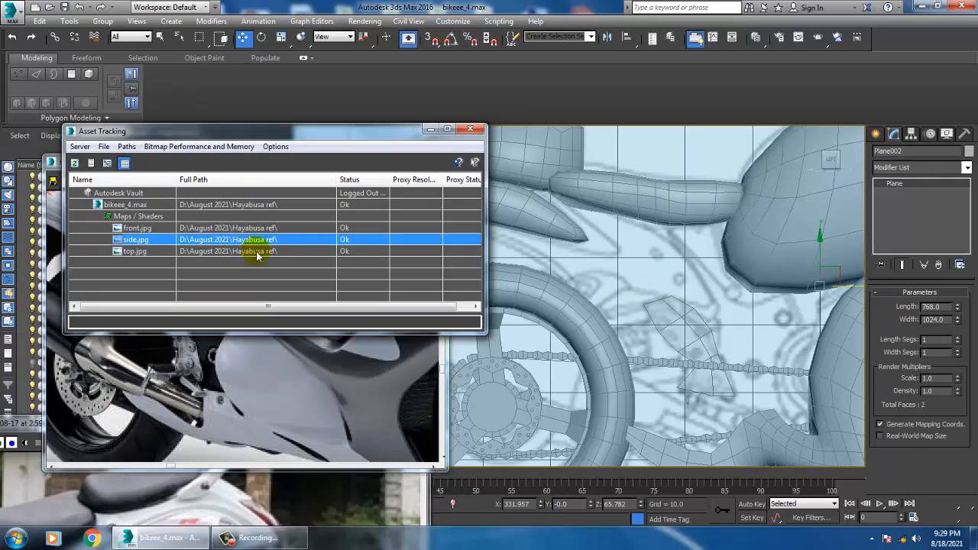
right_click(252, 243)
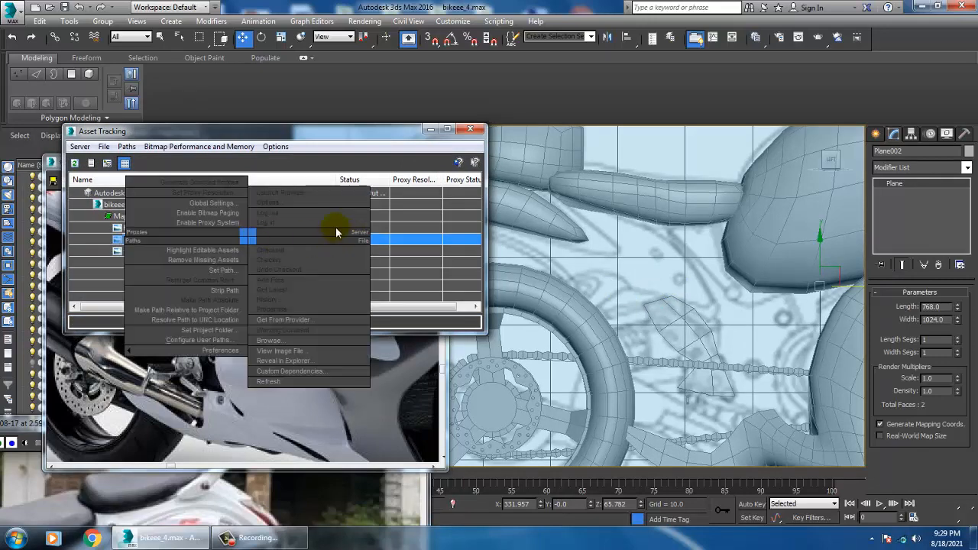
left_click(336, 233)
left_click(198, 146)
left_click(272, 188)
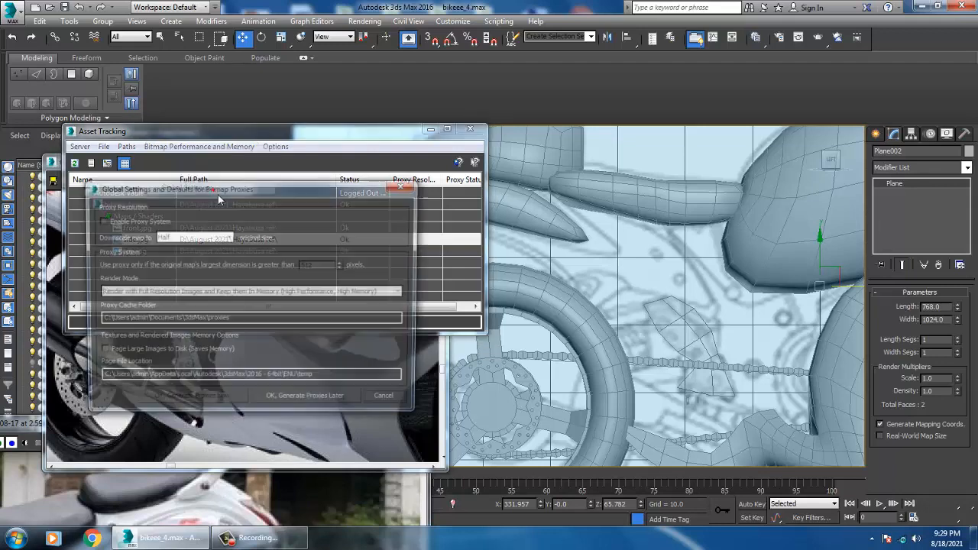
left_click(100, 220)
left_click(195, 237)
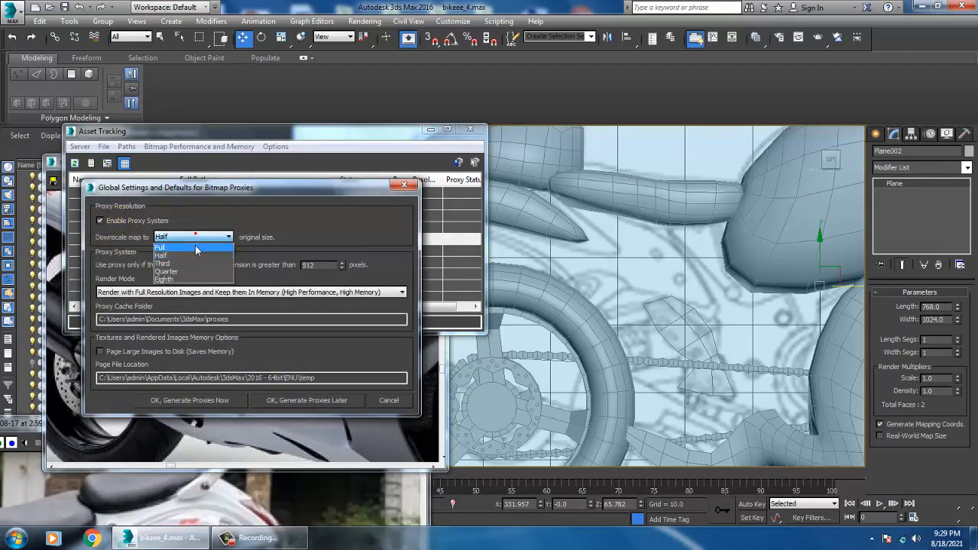
left_click(195, 245)
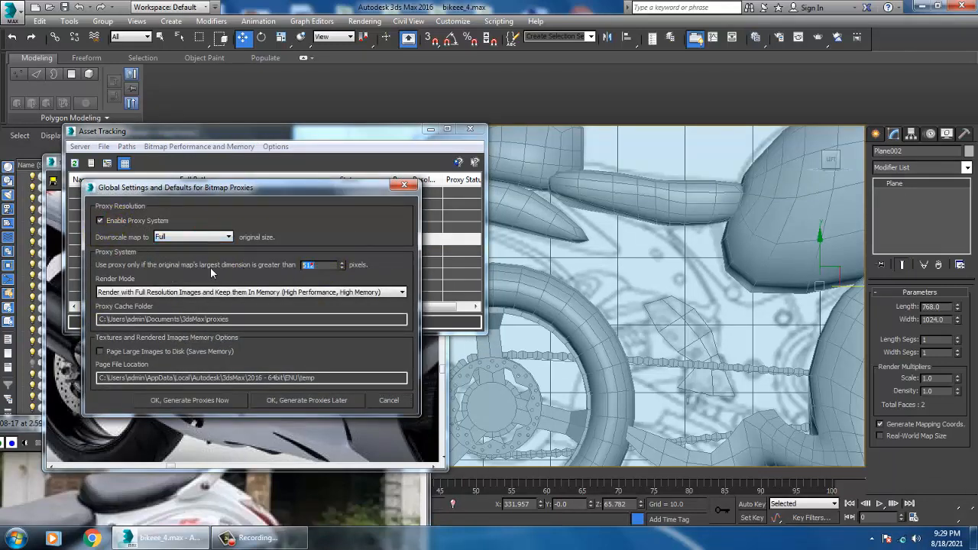
left_click(218, 398)
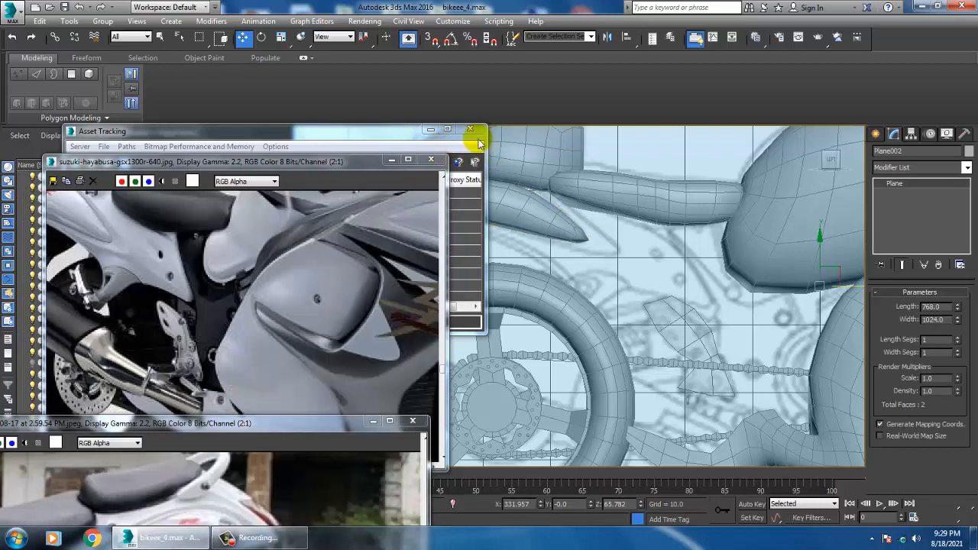
left_click(471, 128)
Compare the footrest area on the side blueprint with the same area in the Hayabusa reference photo
scroll(627, 286, "down", 3)
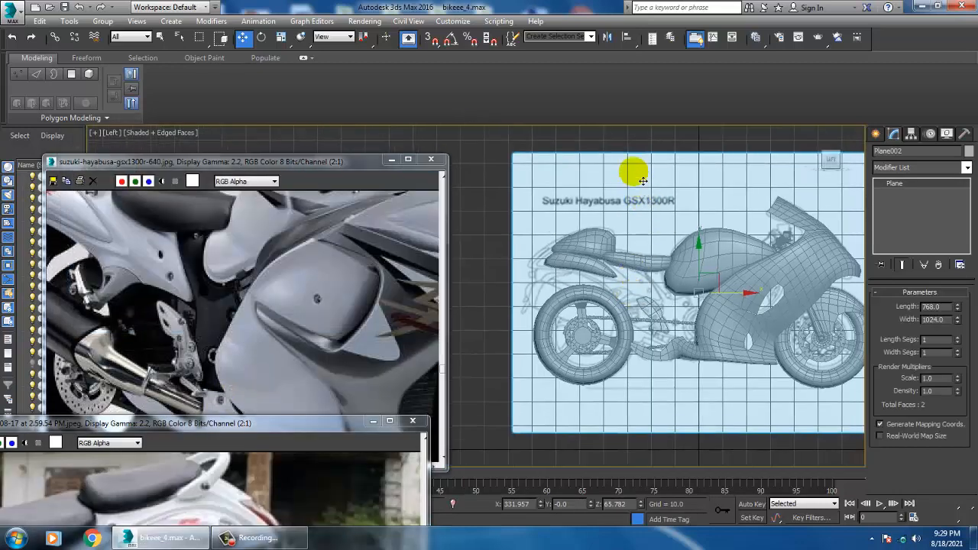
scroll(622, 295, "up", 5)
scroll(678, 353, "down", 4)
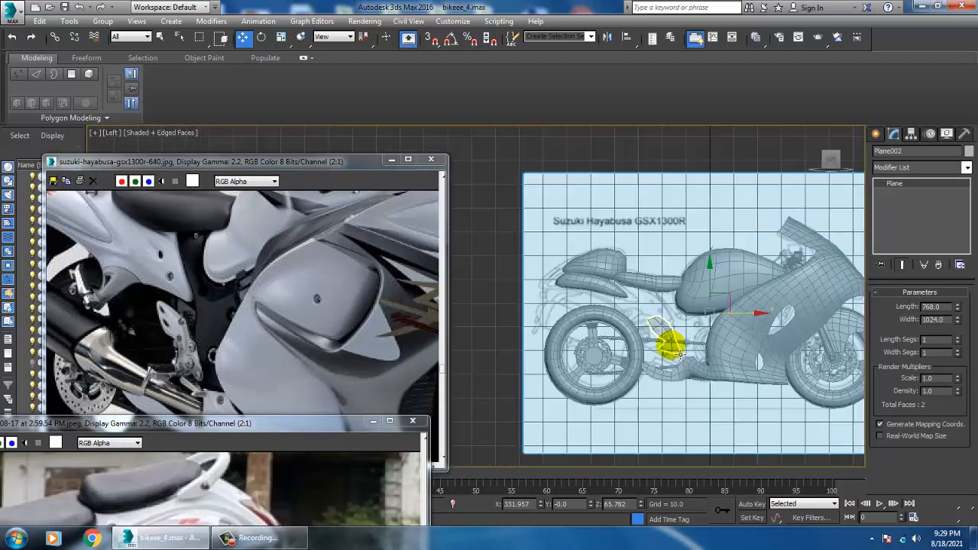
left_click(548, 158)
scroll(691, 286, "up", 8)
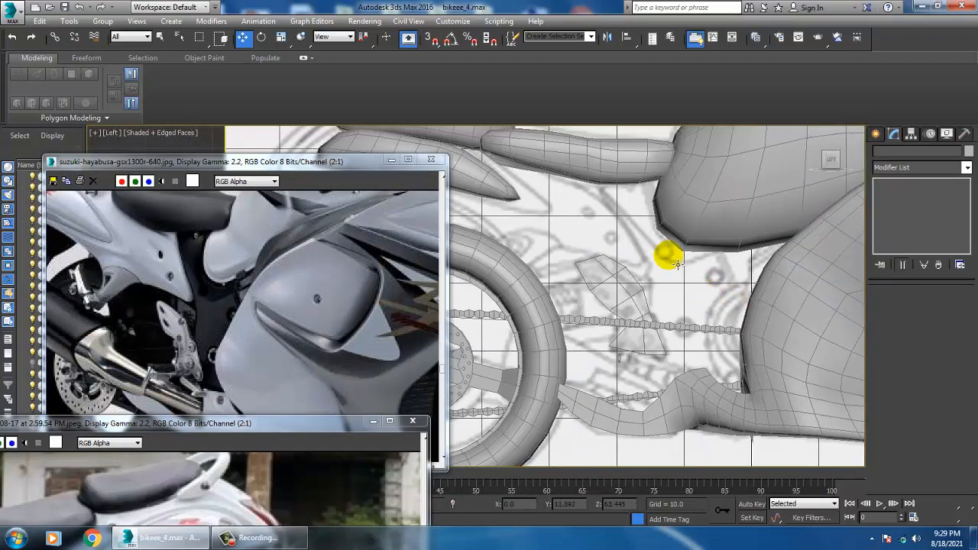
middle_click_drag(660, 265, 666, 271)
middle_click_drag(264, 361, 256, 318)
middle_click_drag(720, 296, 738, 321)
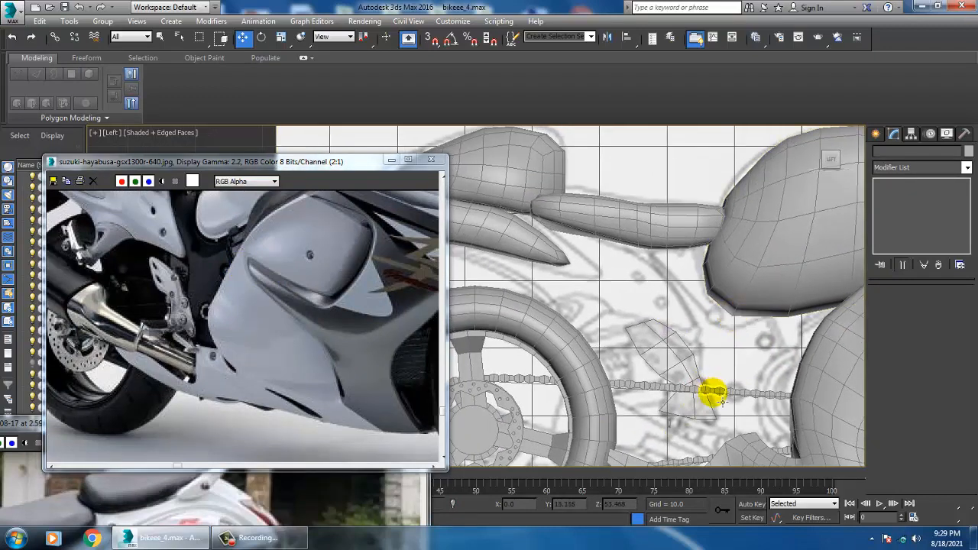
Draw a box about 0.95 long, 1.72 wide and -4.99 high over the lower end of the footrest bracket plane
scroll(711, 360, "up", 3)
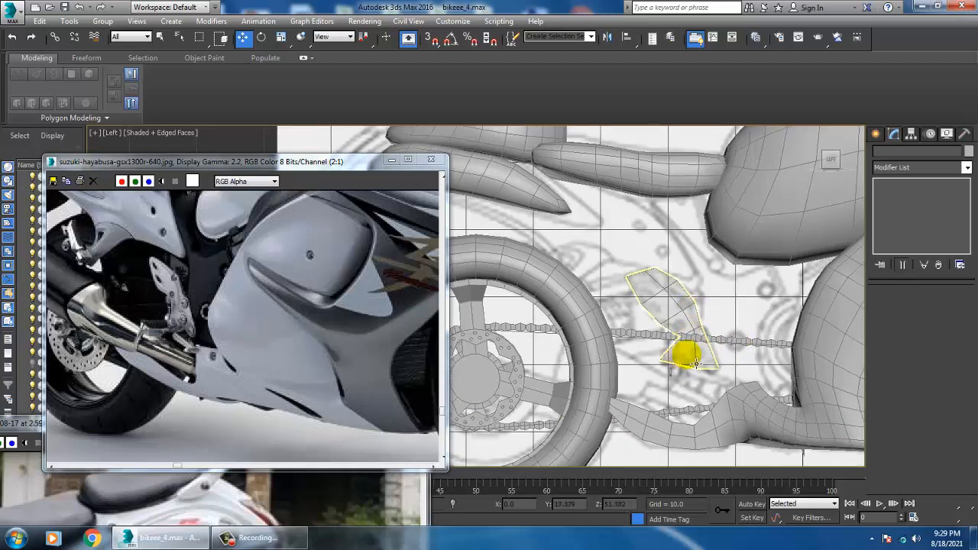
left_click(686, 350)
scroll(712, 357, "up", 2)
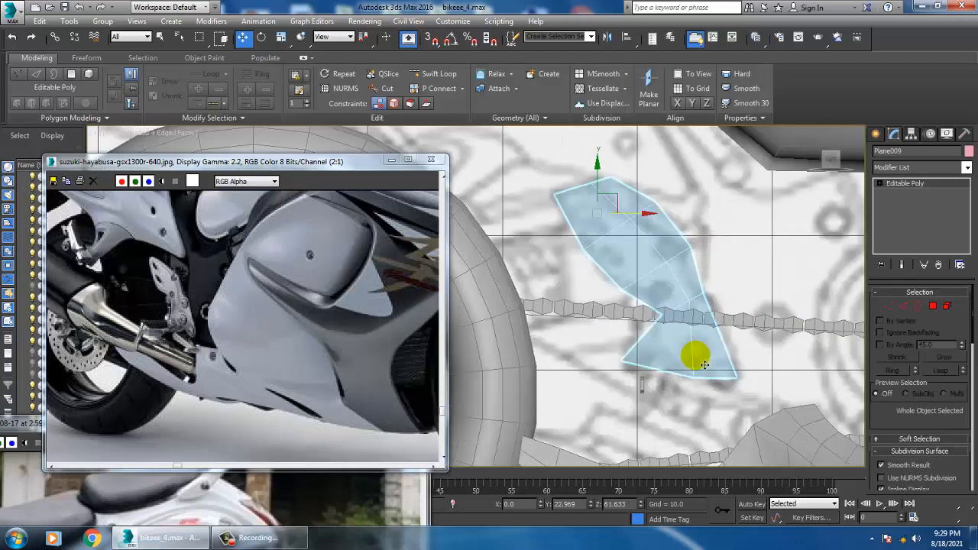
left_click(877, 134)
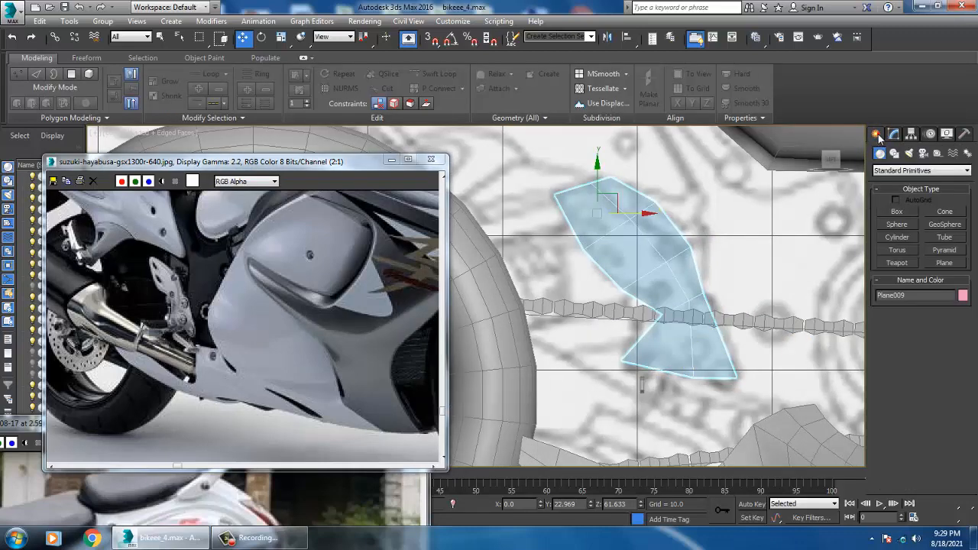
left_click(899, 212)
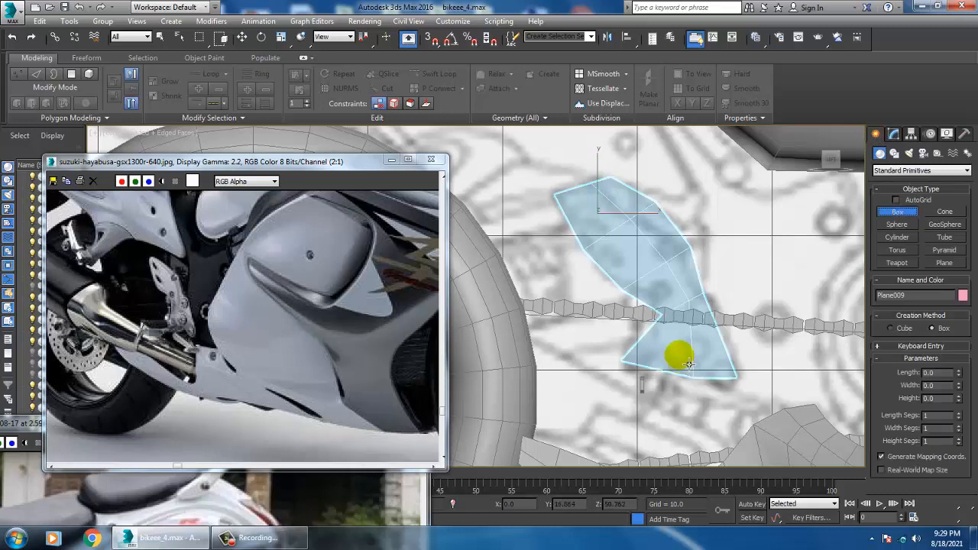
left_click_drag(680, 360, 703, 374)
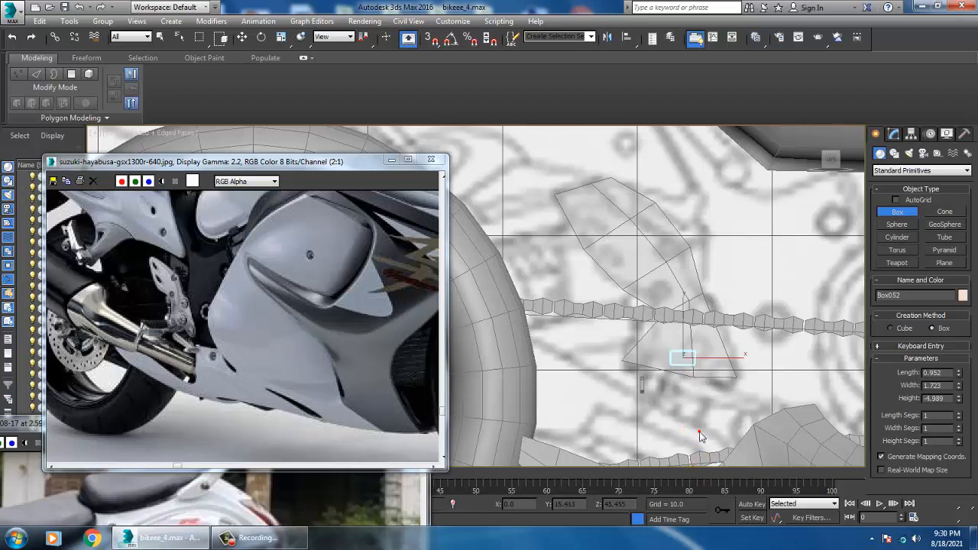
key("w")
Move the new box along the X axis to the motorcycle's side, at about X -74.5
key("alt+w")
left_click(699, 431)
key("alt+w")
scroll(644, 308, "down", 5)
middle_click_drag(644, 308, 626, 402, "alt")
scroll(611, 362, "down", 3)
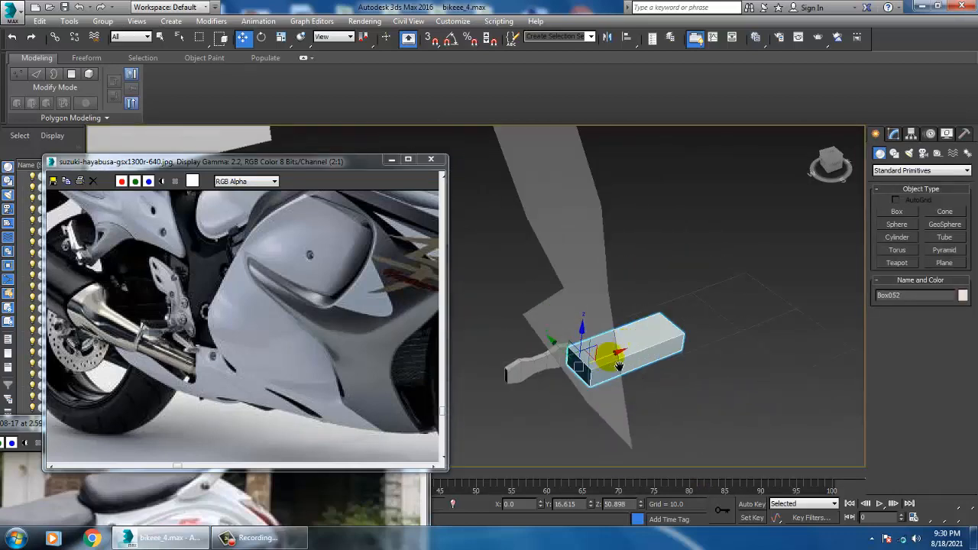
scroll(619, 367, "down", 10)
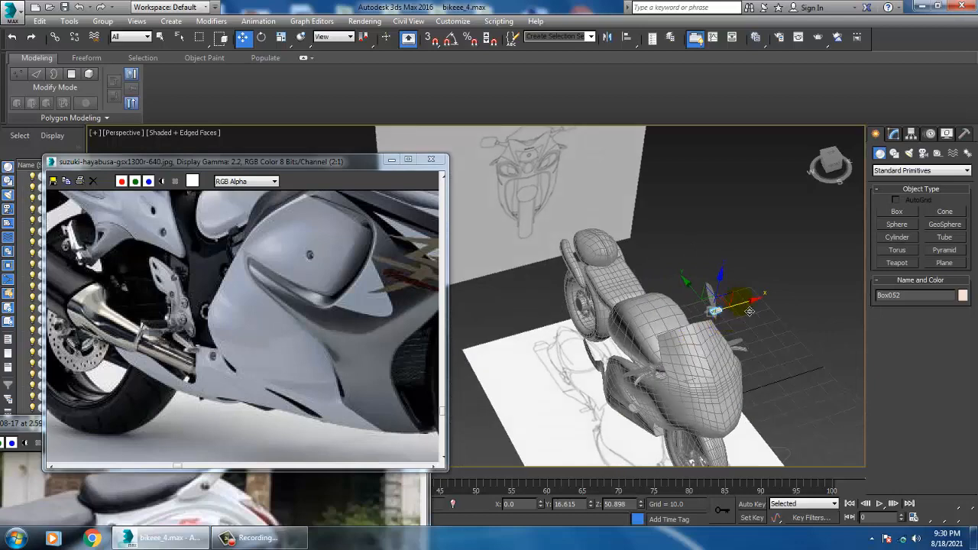
left_click_drag(750, 312, 613, 358)
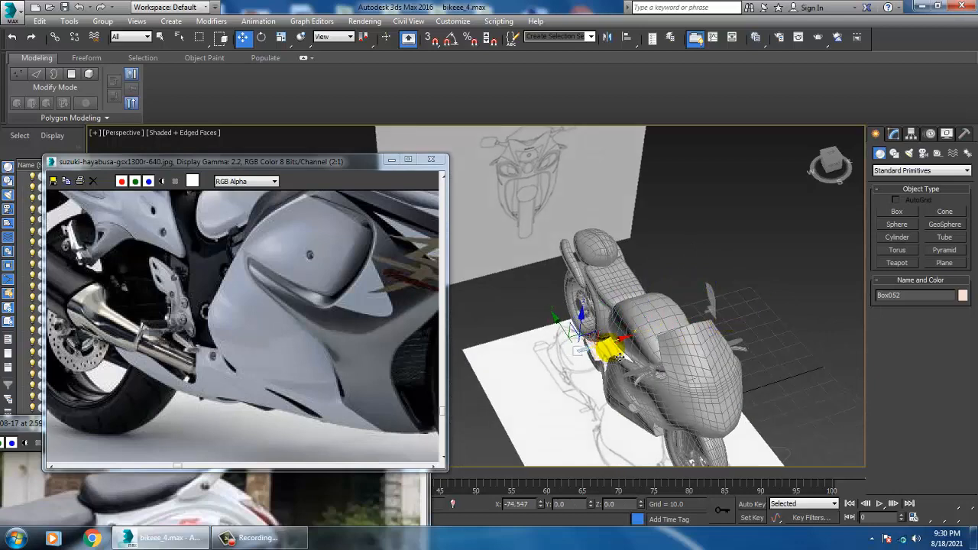
key("z")
Move the footrest bracket plane along the X axis to about X -70.3, so it sits against the box
middle_click_drag(606, 347, 496, 220, "alt")
scroll(617, 314, "down", 5)
scroll(622, 351, "down", 4)
scroll(668, 365, "down", 5)
left_click(537, 256)
left_click_drag(490, 212, 720, 315)
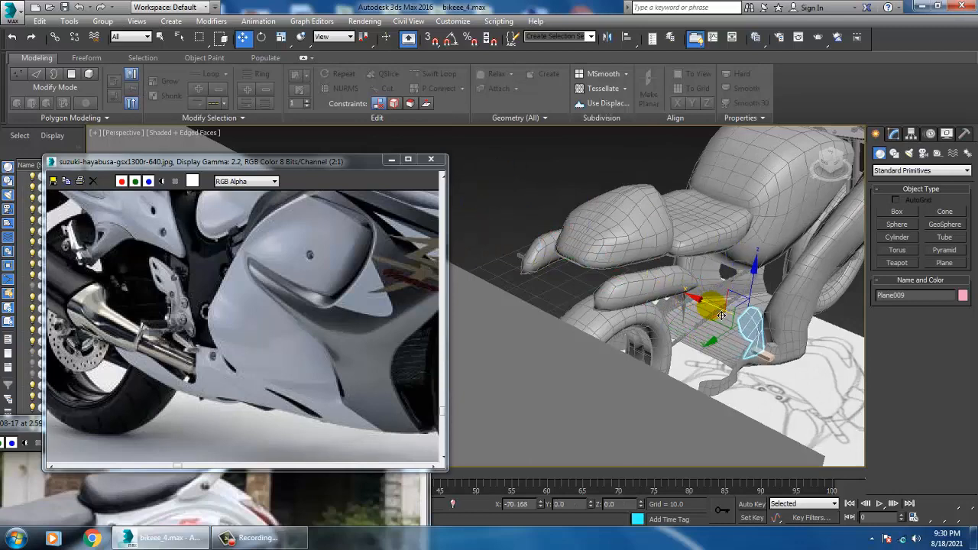
key("z")
Shift the box slightly along X to about -74.8 to adjust its fit against the bracket plane
middle_click_drag(725, 343, 604, 361, "alt")
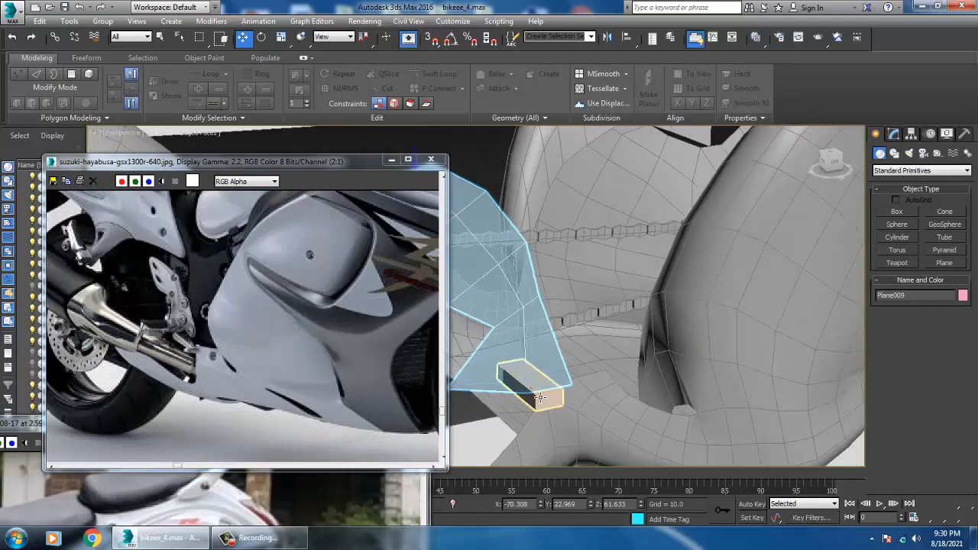
left_click(531, 389)
key("z")
middle_click_drag(569, 396, 601, 372, "alt")
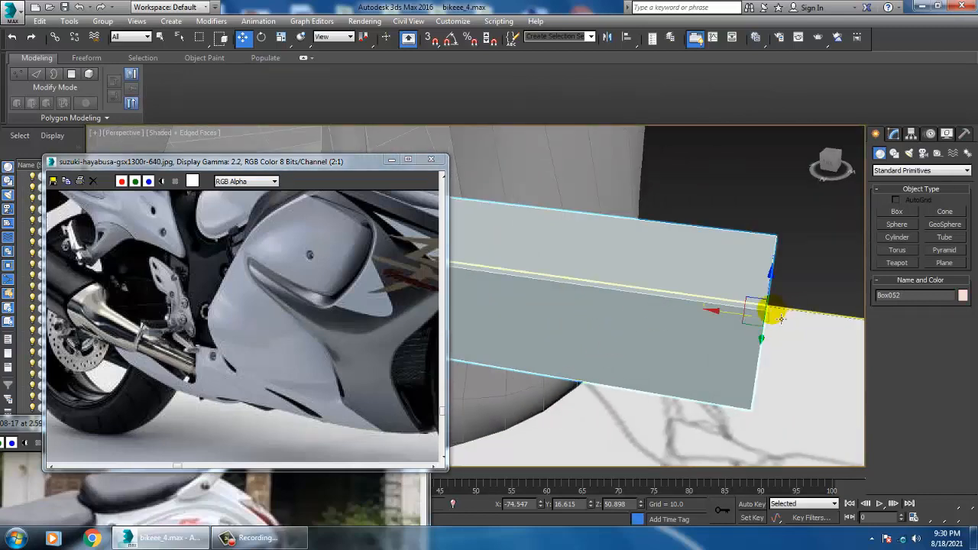
left_click_drag(723, 321, 749, 323)
scroll(749, 322, "down", 5)
middle_click_drag(746, 306, 749, 317, "alt")
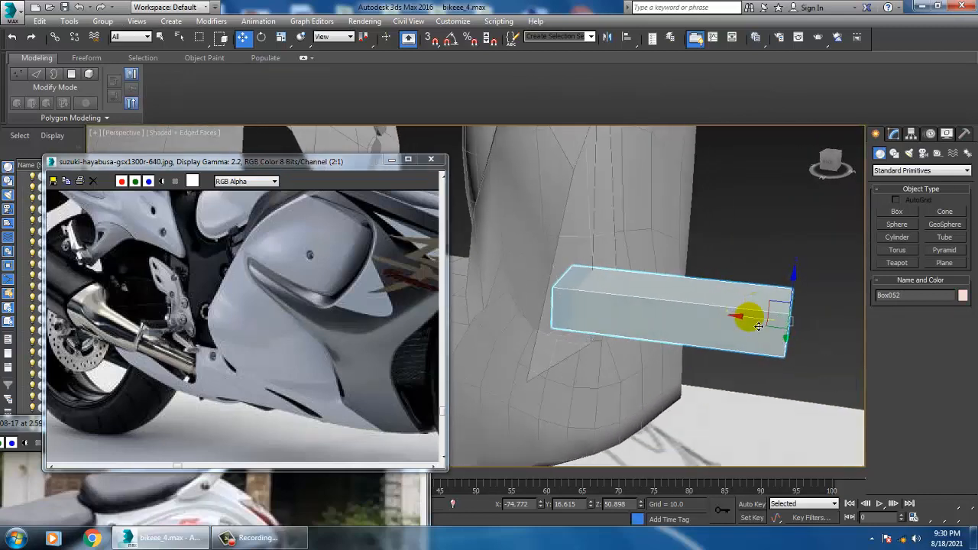
Convert the box beside the footrest bracket to an Editable Poly
right_click(699, 292)
mouse_move(757, 412)
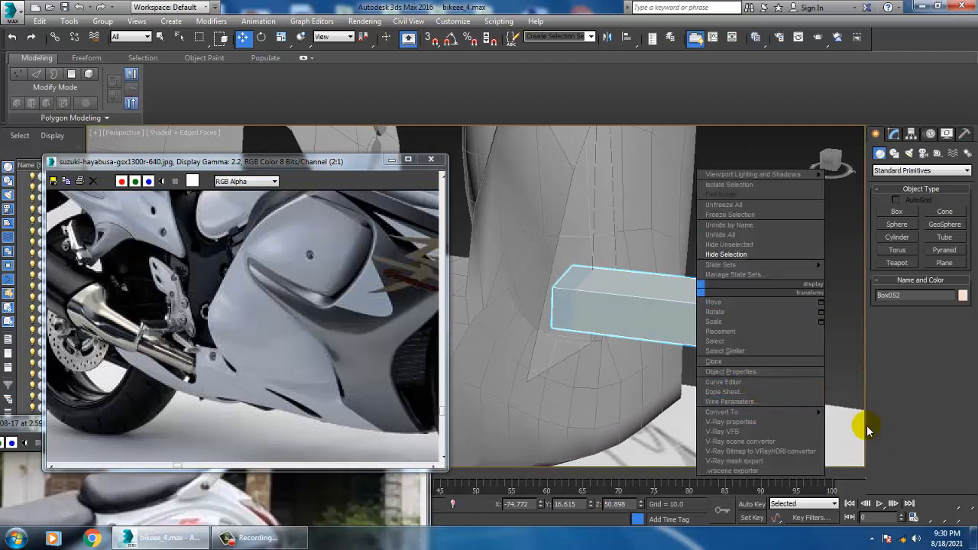
left_click(868, 422)
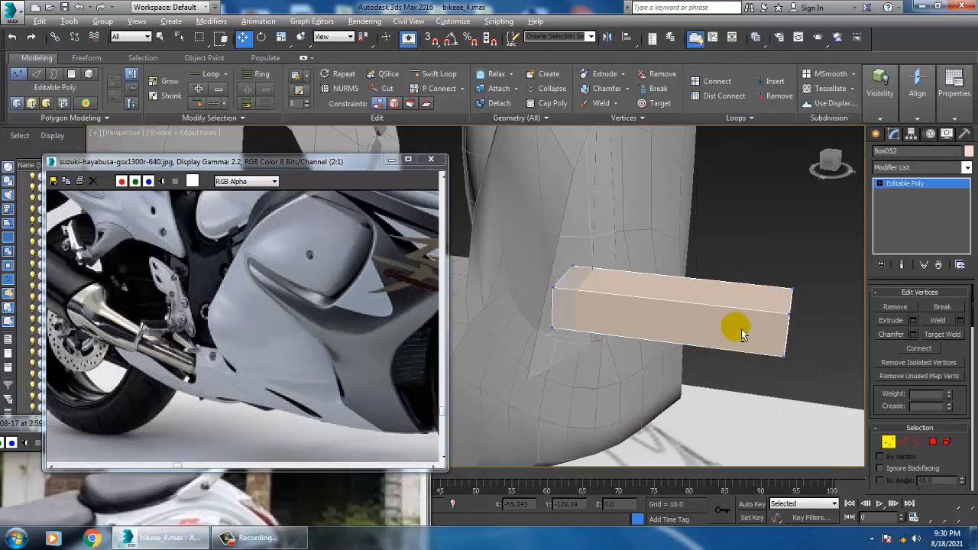
Add one lengthwise and two crosswise edge loops to the footrest box with Swift Loop
left_click(905, 443)
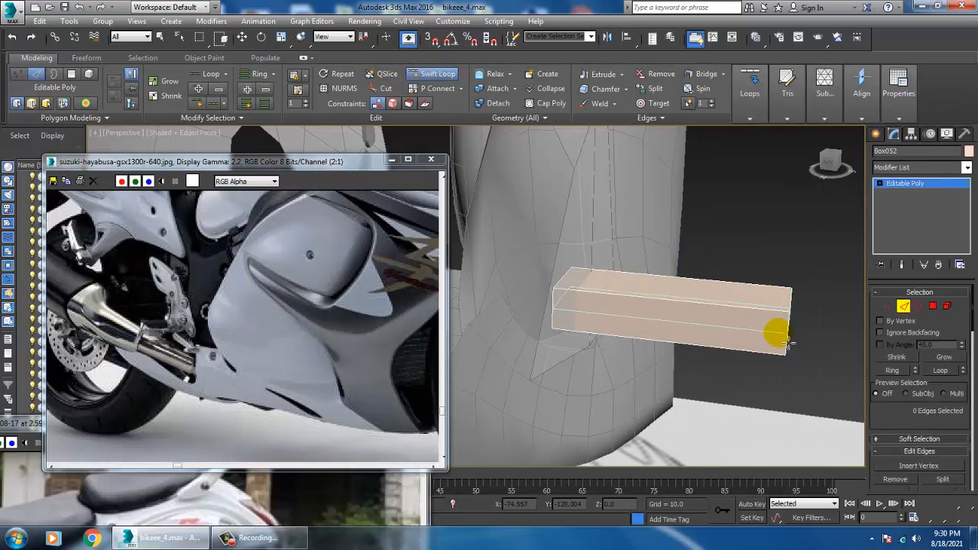
left_click(639, 305)
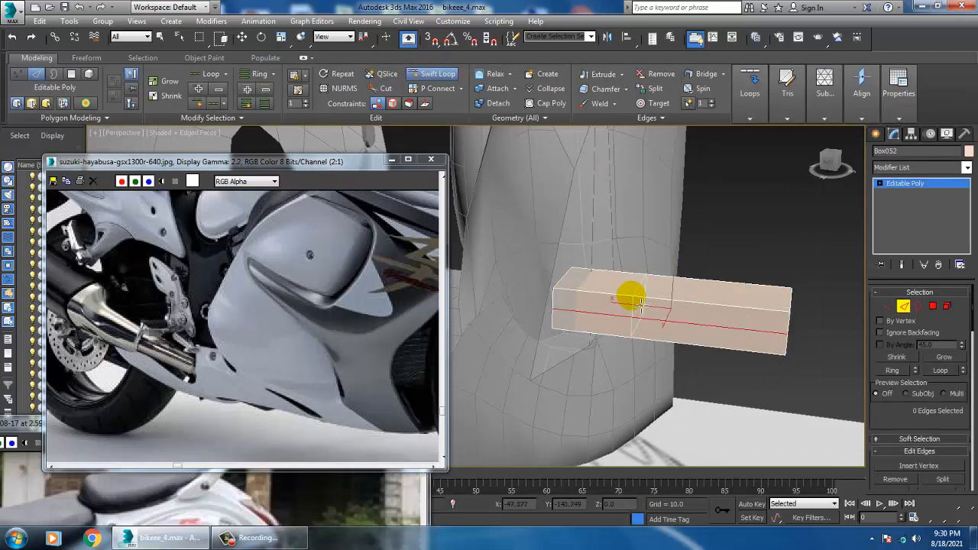
left_click(739, 312)
key("w")
Shape the box's outer end into a blunt point by shifting its middle and lower end vertices along X
left_click(889, 308)
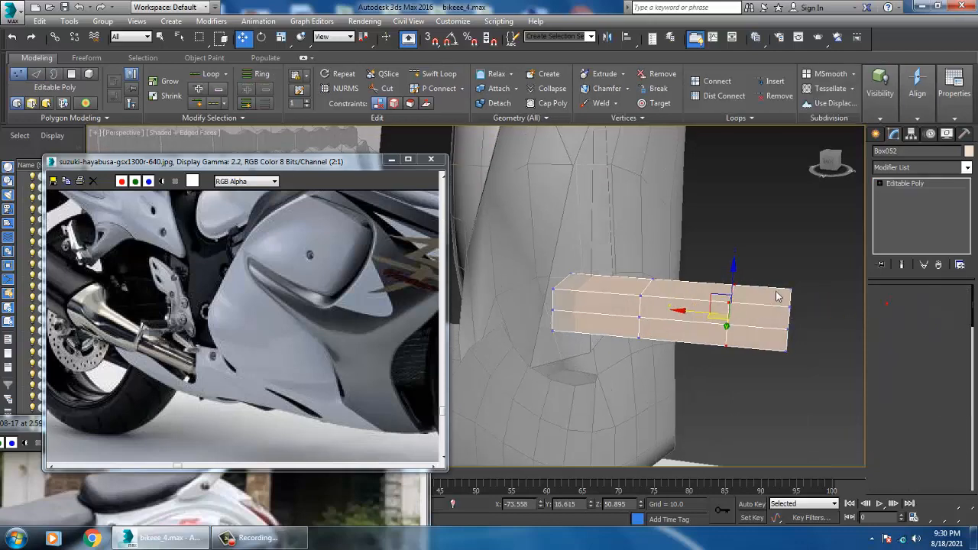
middle_click_drag(797, 308, 781, 321, "alt")
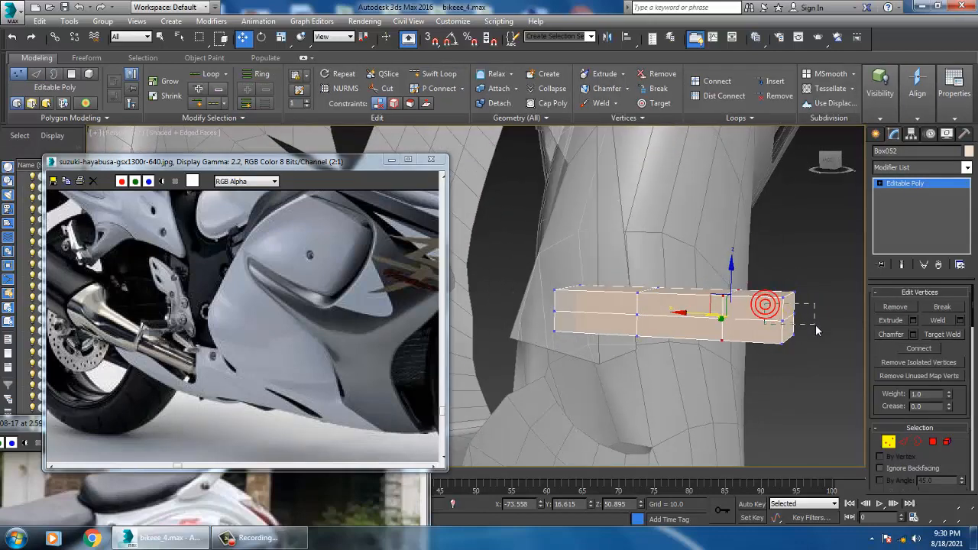
left_click_drag(816, 330, 817, 331)
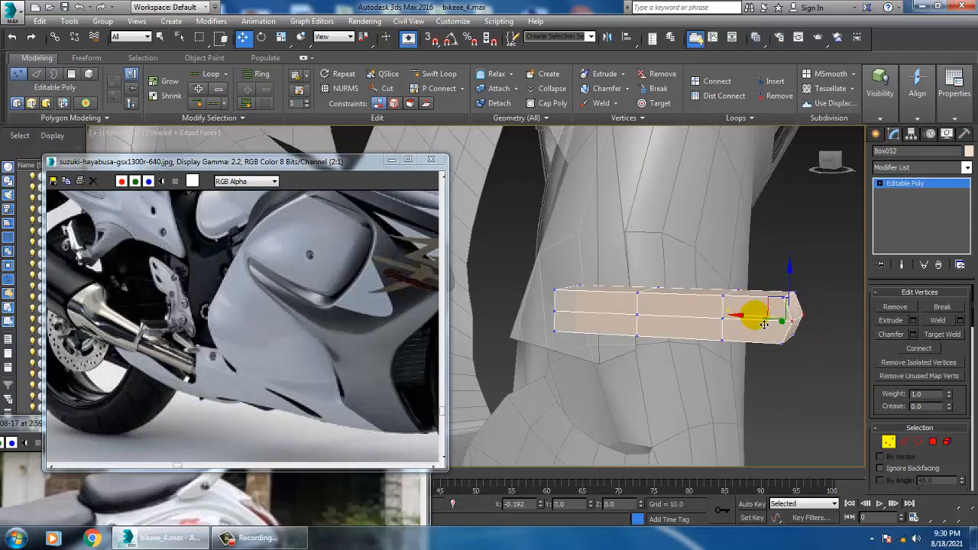
middle_click_drag(808, 360, 751, 306, "alt")
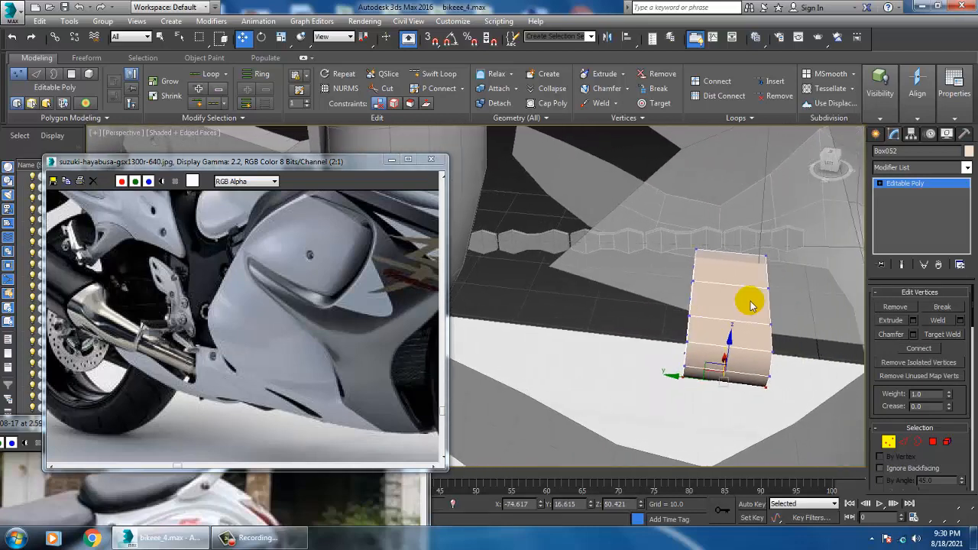
Narrow the box by moving the vertices of one long side inward along the Y axis
left_click_drag(739, 326, 709, 326)
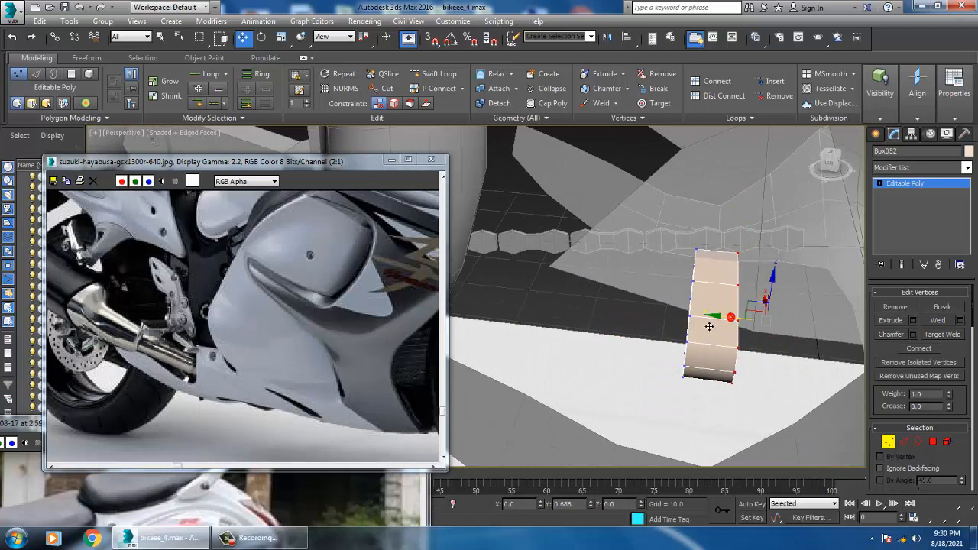
middle_click_drag(727, 326, 695, 334, "alt")
middle_click_drag(631, 328, 629, 319, "alt")
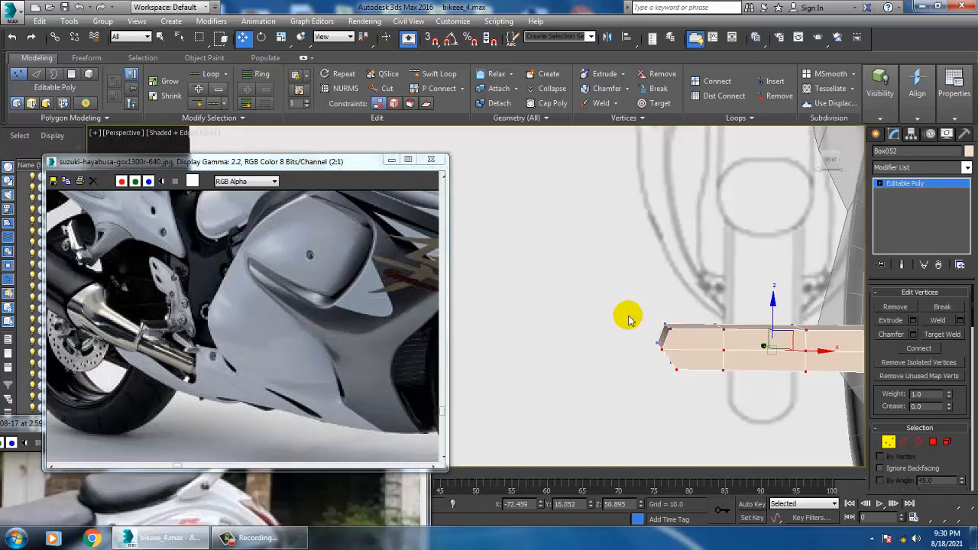
Raise the vertices at the box's outer tip by about 0.1 along Z and finish vertex editing
left_click_drag(690, 397, 690, 396)
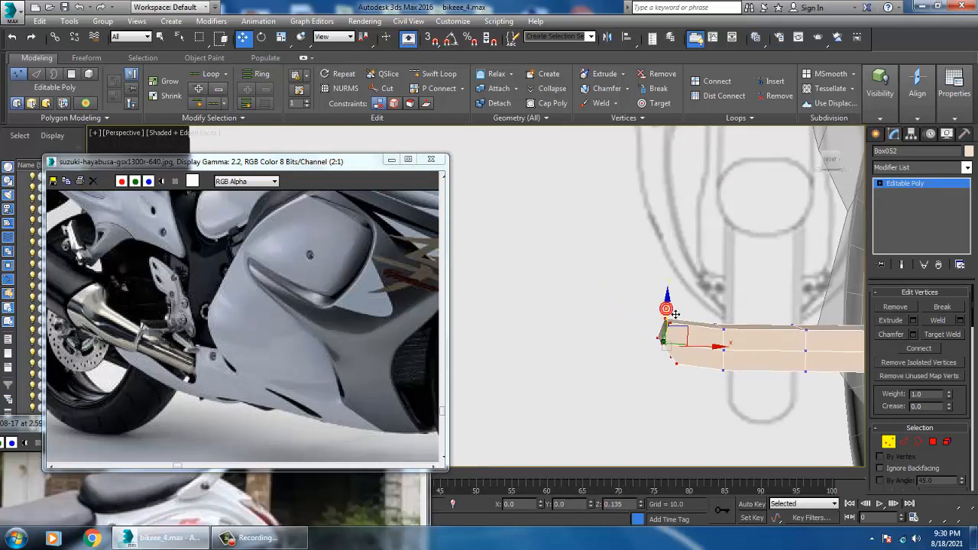
mouse_move(675, 314)
middle_mouse_down("alt")
mouse_move(753, 356)
mouse_move(721, 372)
mouse_move(655, 328)
mouse_move(693, 344)
mouse_move(742, 308)
mouse_move(698, 336)
mouse_move(677, 332)
middle_mouse_up("alt")
scroll(692, 343, "up", 2)
scroll(742, 308, "up", 2)
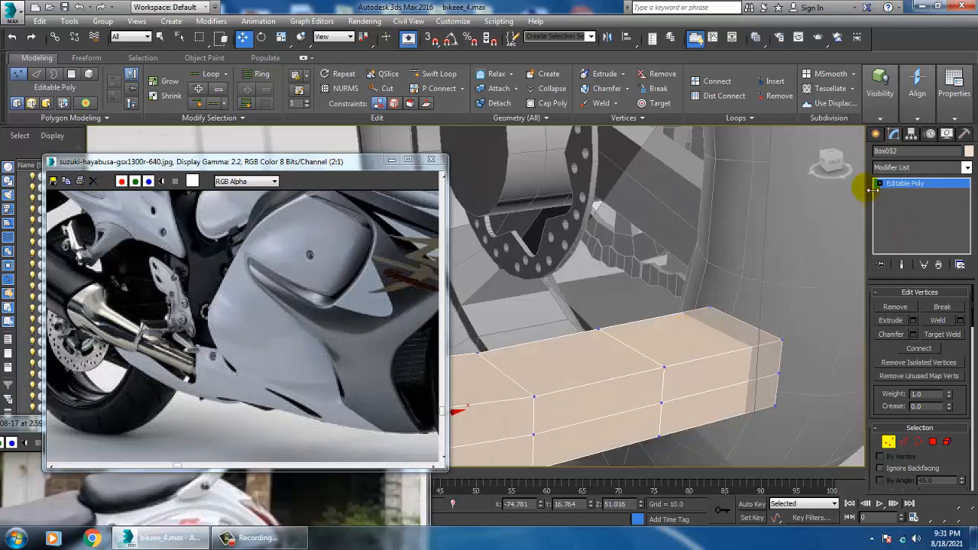
middle_click_drag(513, 395, 673, 336, "alt")
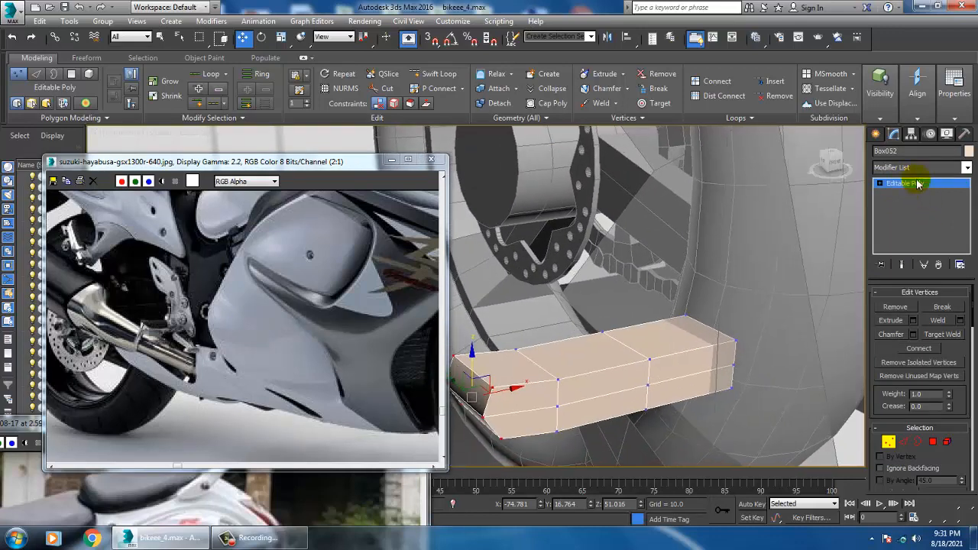
left_click(906, 183)
Compare the footrest with the reference photo and move the box outward along X to about -76.8
middle_click_drag(535, 408, 714, 348, "alt")
scroll(672, 342, "down", 5)
scroll(181, 334, "up", 2)
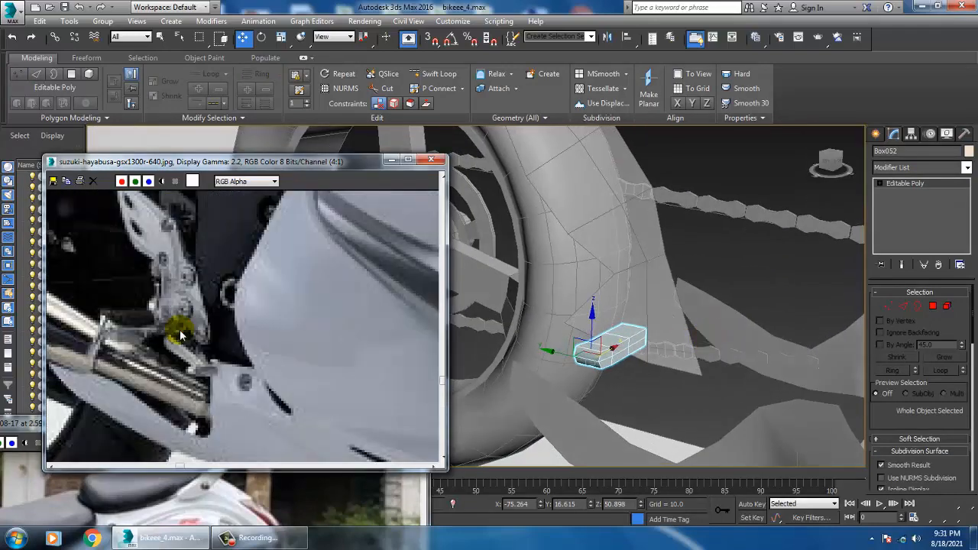
scroll(182, 334, "down", 2)
middle_click_drag(524, 338, 584, 351, "alt")
scroll(665, 342, "up", 3)
left_click(640, 327)
left_click(571, 357)
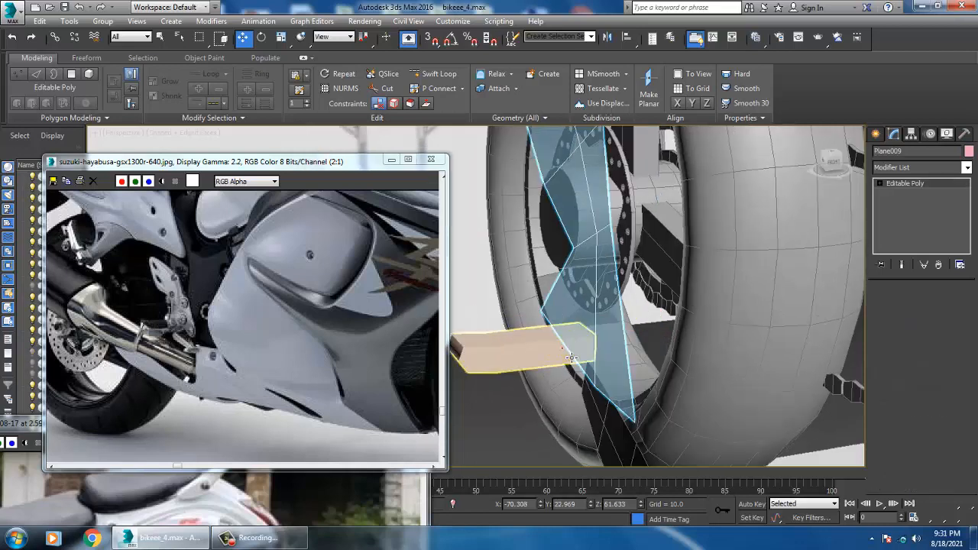
left_click_drag(510, 363, 467, 368)
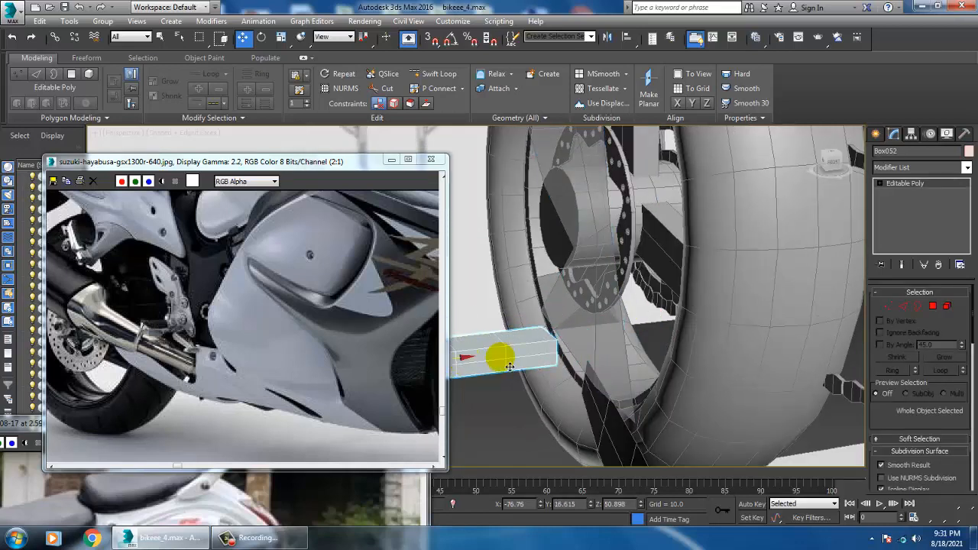
Start a Line spline with the Front view framed on the gap between the footrest box and bracket plane
left_click(594, 325)
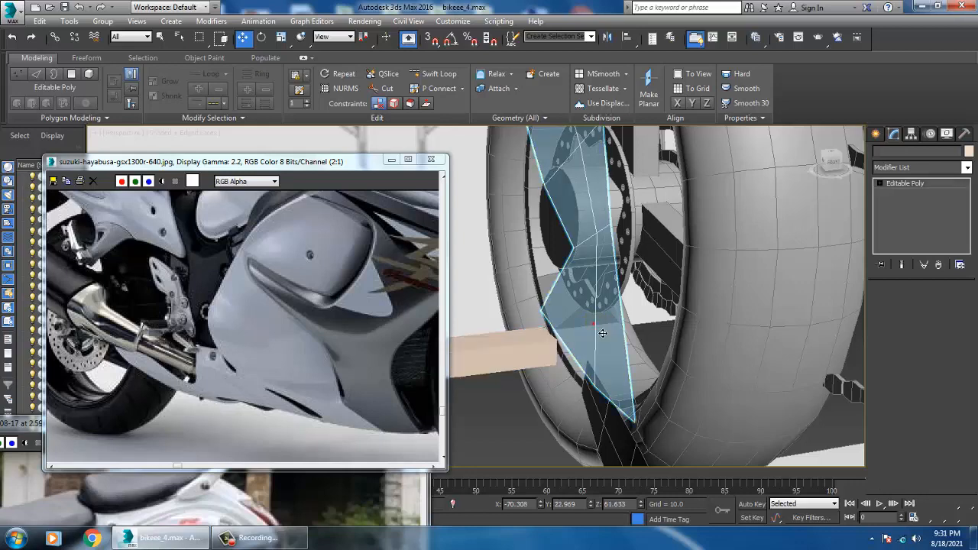
left_click(879, 134)
left_click(896, 152)
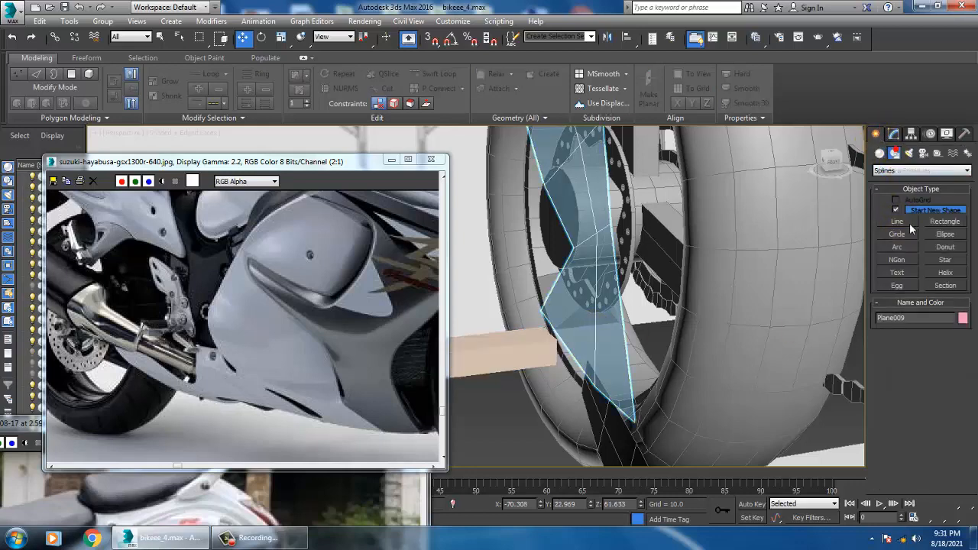
left_click(897, 221)
key("alt+w")
key("alt+w")
scroll(573, 340, "down", 5)
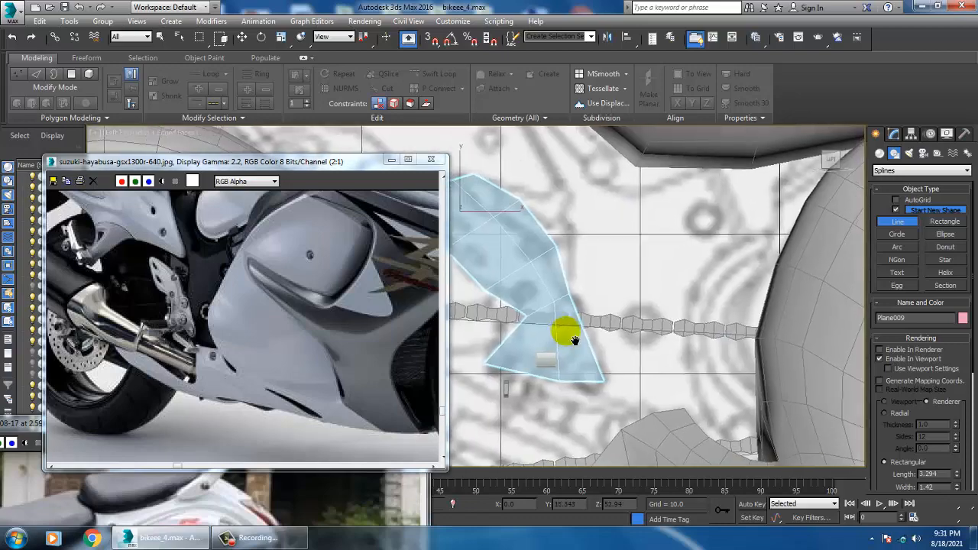
key("alt+w")
middle_click_drag(677, 231, 668, 230)
key("alt+w")
middle_click_drag(468, 184, 677, 260)
scroll(677, 261, "down", 4)
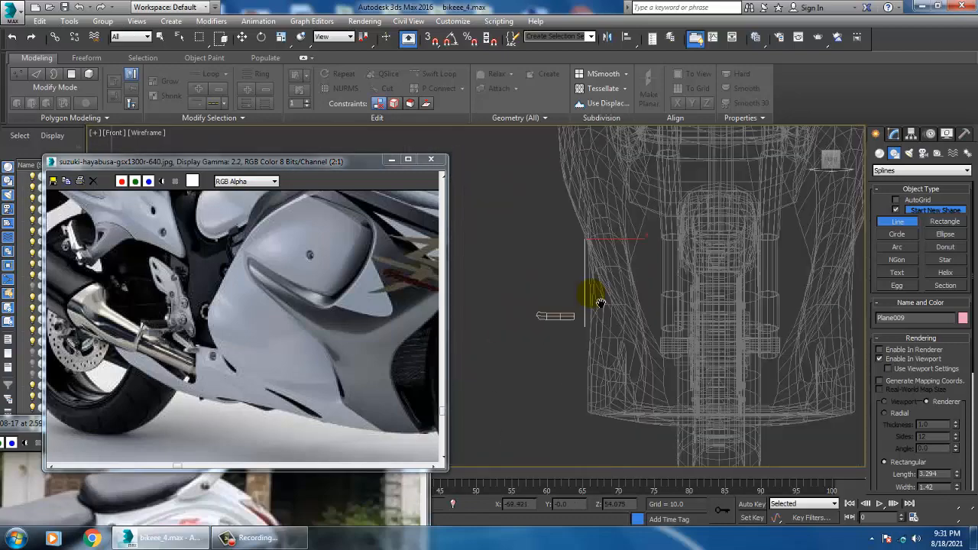
scroll(631, 304, "up", 4)
middle_click_drag(600, 301, 641, 305)
scroll(644, 323, "up", 6)
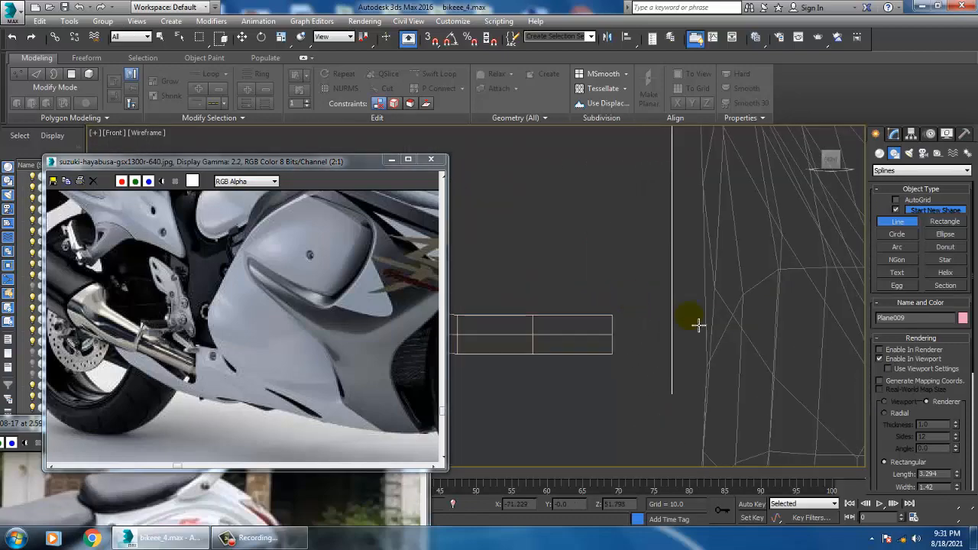
left_click_drag(683, 287, 676, 384)
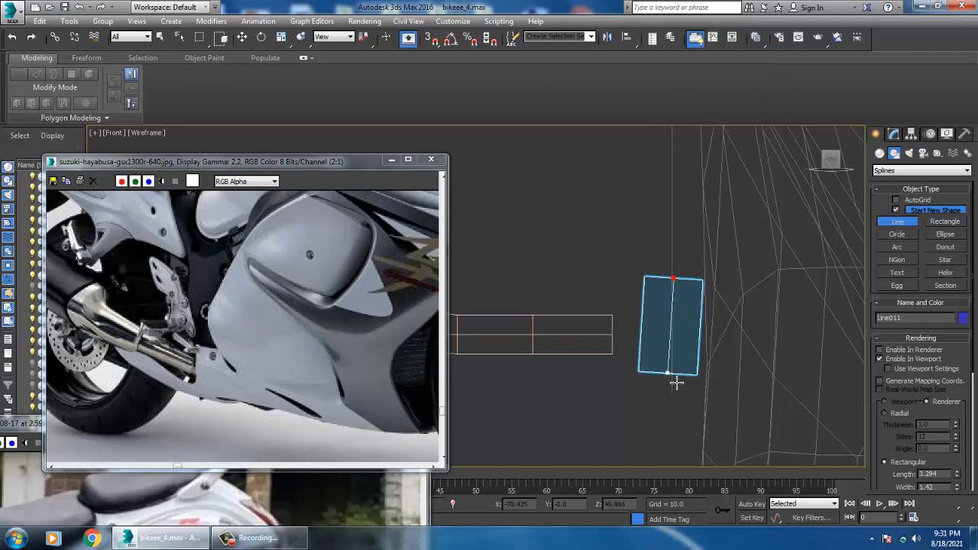
key("ctrl+z")
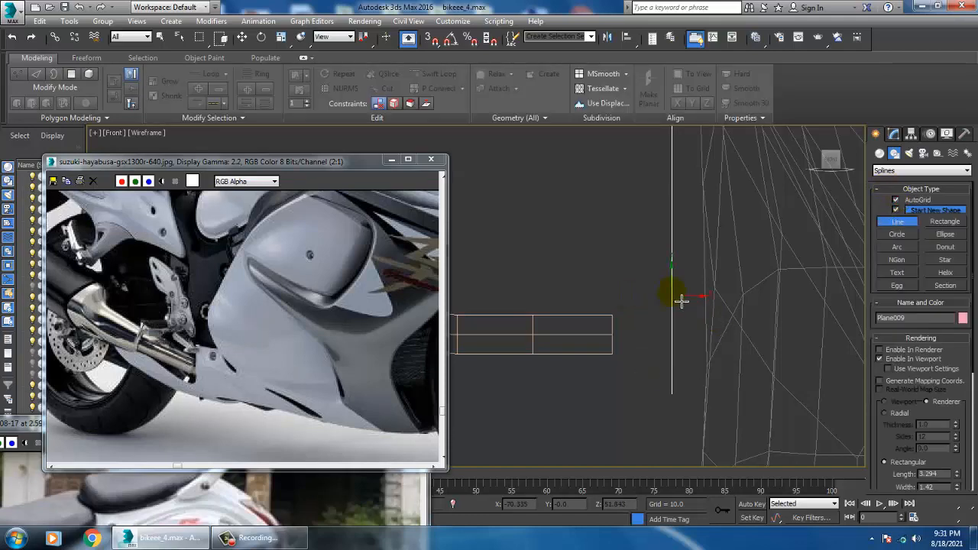
left_click(672, 285)
right_click(672, 370)
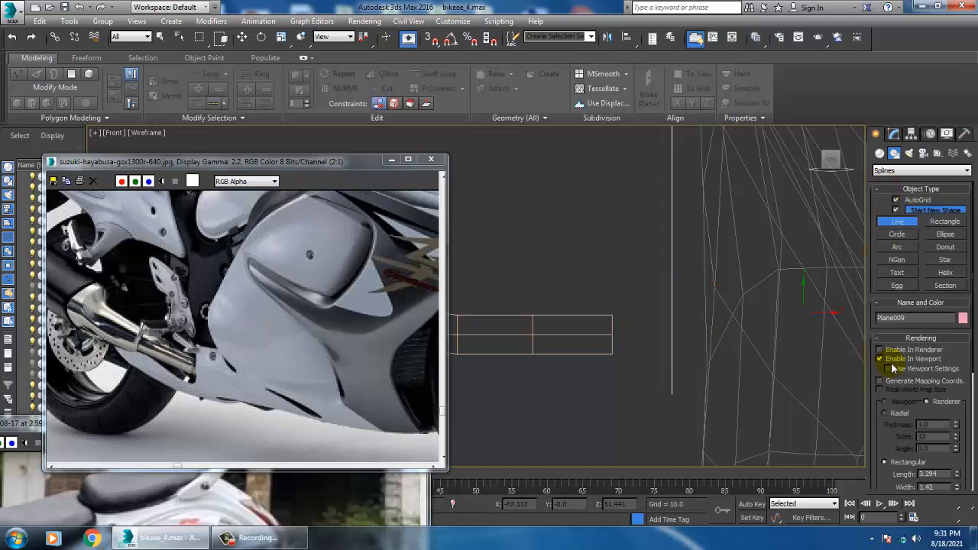
Draw a closed four-point line outline between the footrest box and the bracket plane, with Enable In Viewport turned off
left_click(681, 281)
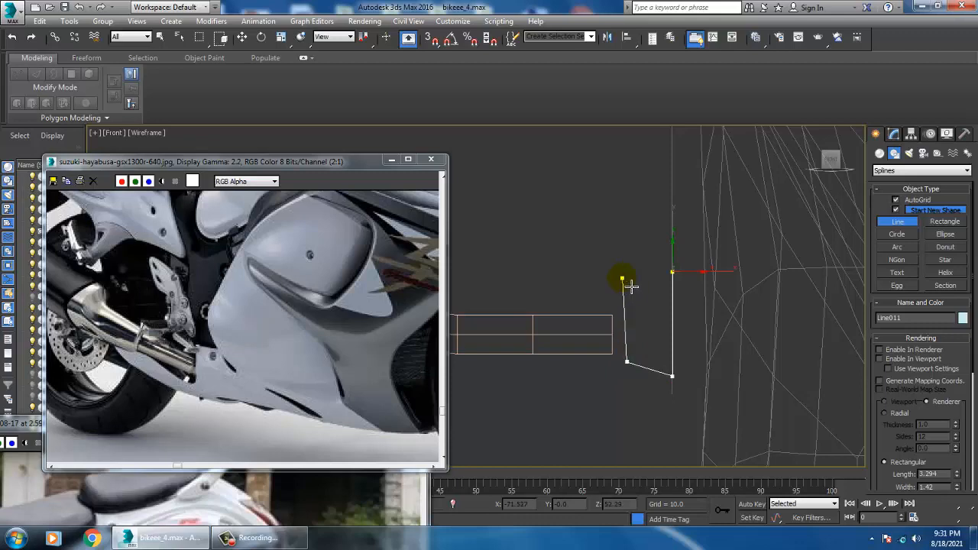
left_click(674, 273)
left_click(489, 312)
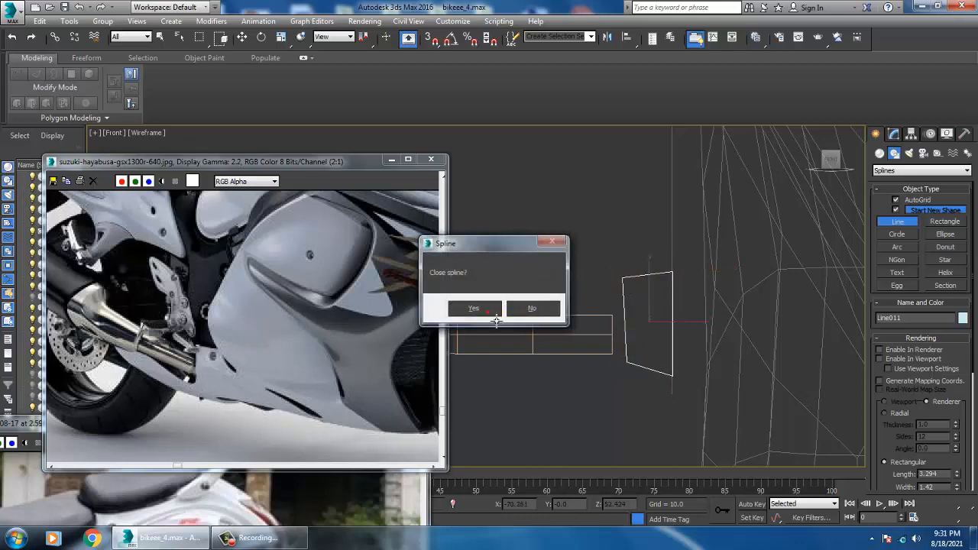
key("w")
key("alt+w")
right_click(678, 389)
key("alt+w")
middle_click_drag(691, 385, 737, 363, "alt")
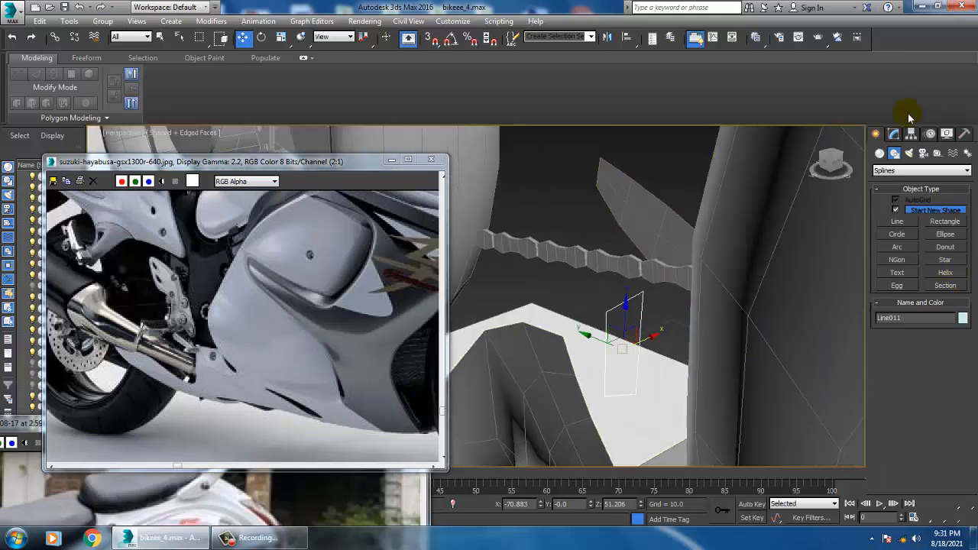
left_click(894, 133)
left_click(903, 167)
scroll(901, 229, "down", 2)
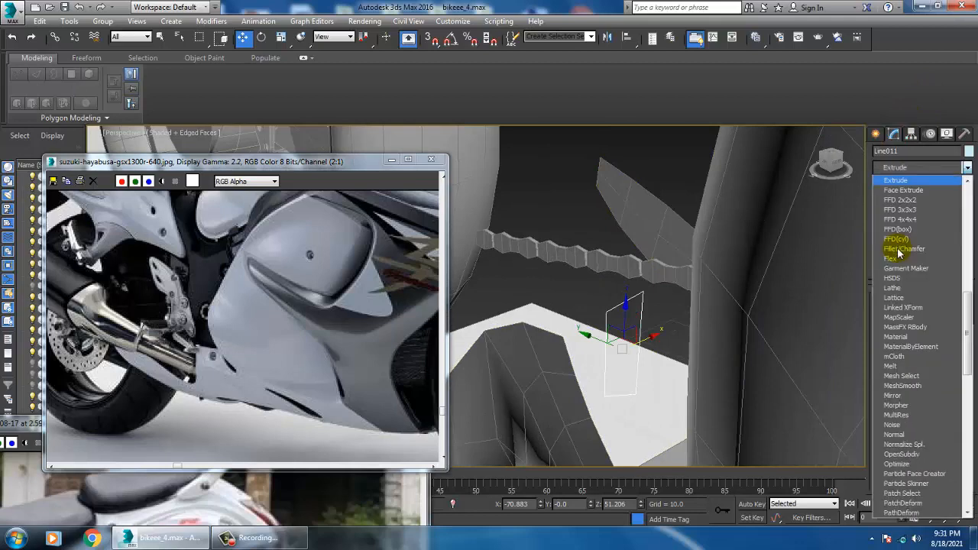
left_click(898, 248)
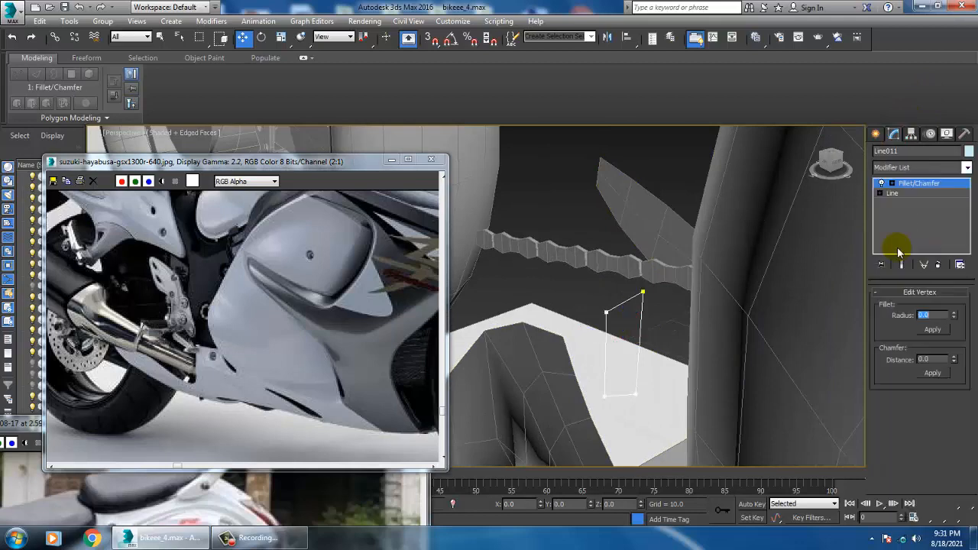
left_click(945, 266)
left_click(921, 167)
scroll(921, 268, "down", 3)
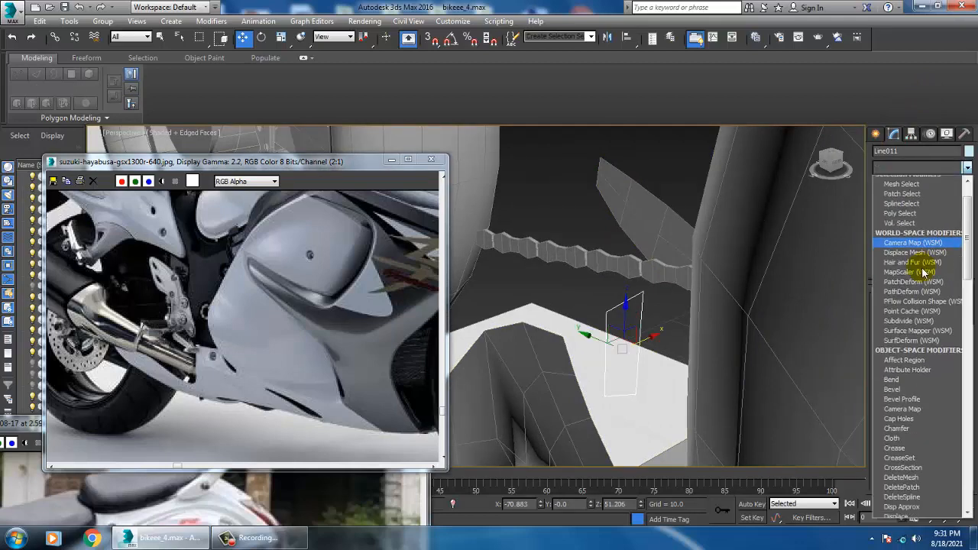
left_click(923, 269)
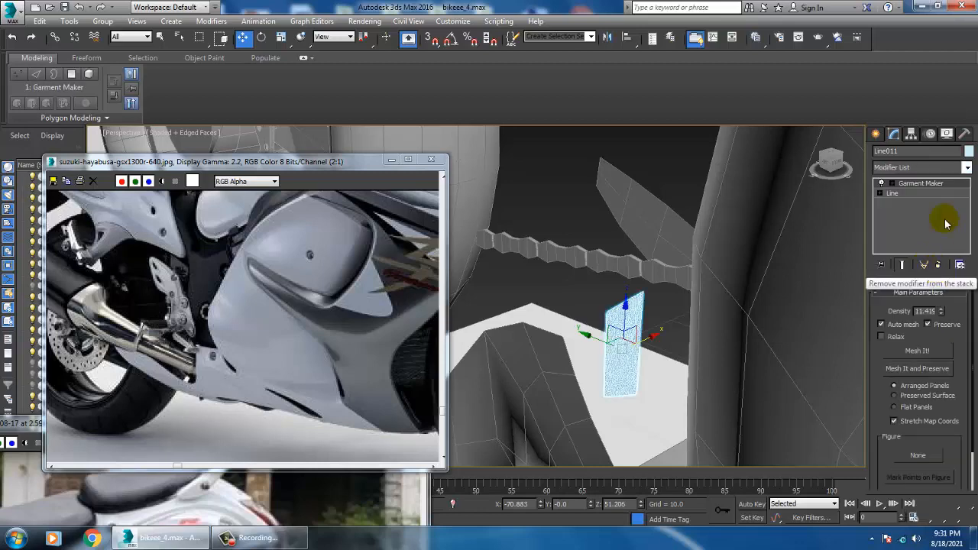
left_click(938, 265)
Apply an Extrude modifier to the four-point outline with an amount of 0.02
left_click(921, 167)
scroll(915, 237, "down", 3)
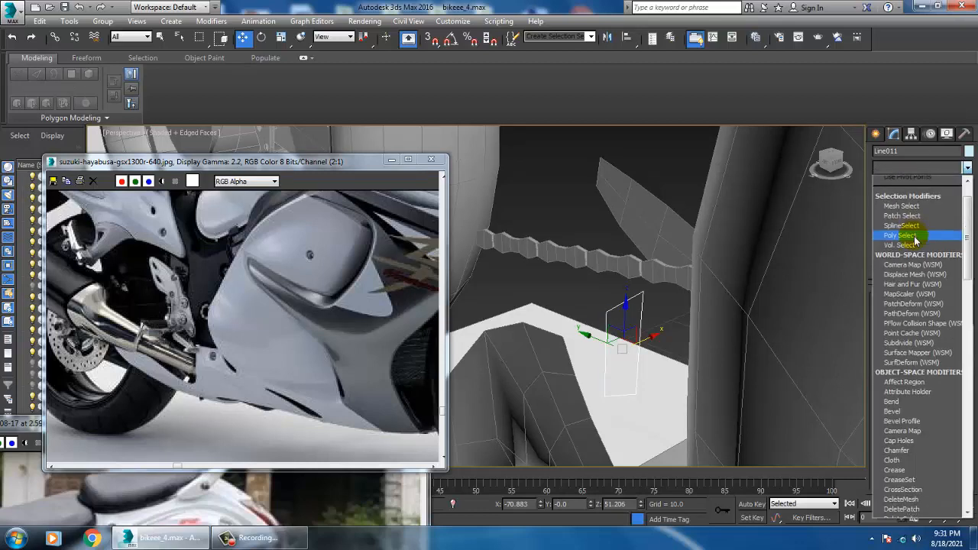
left_click(897, 180)
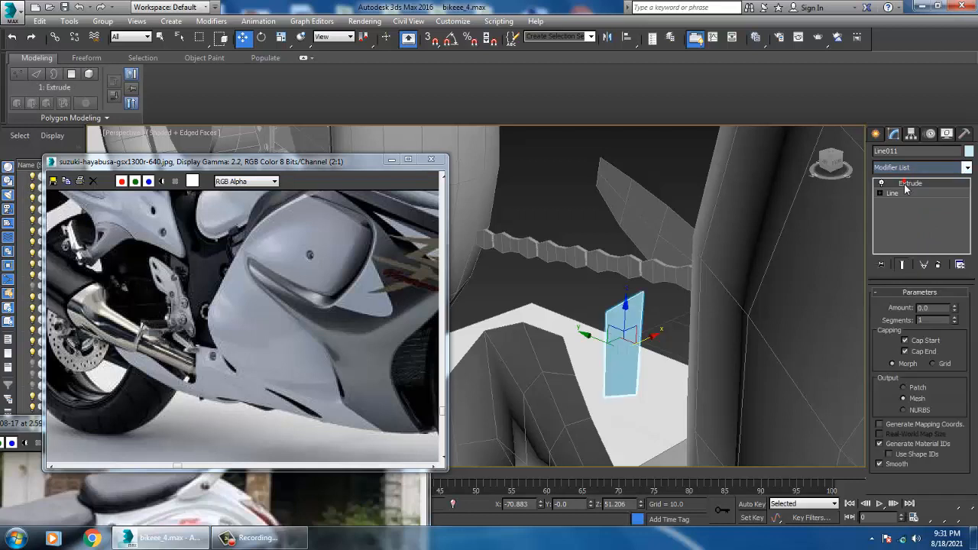
left_click(954, 307)
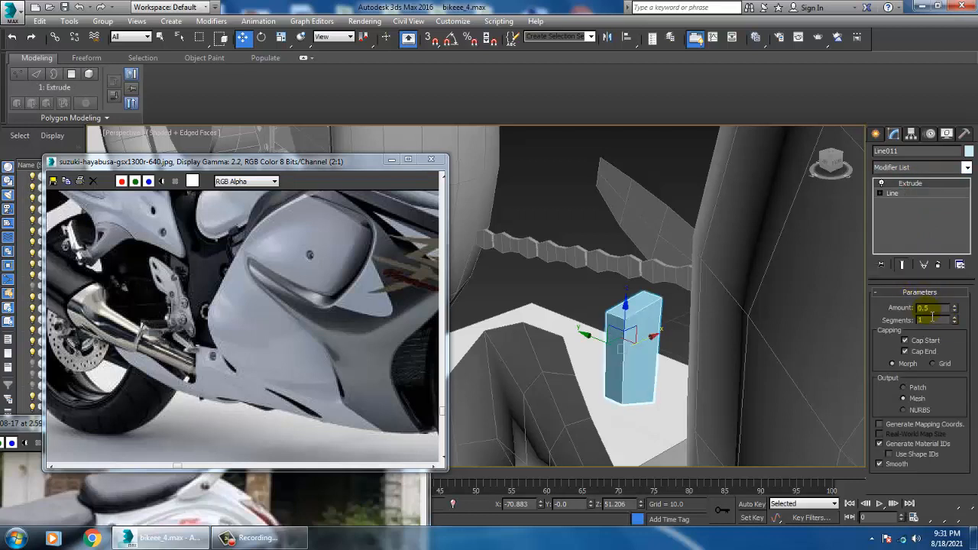
type("2")
key("Return")
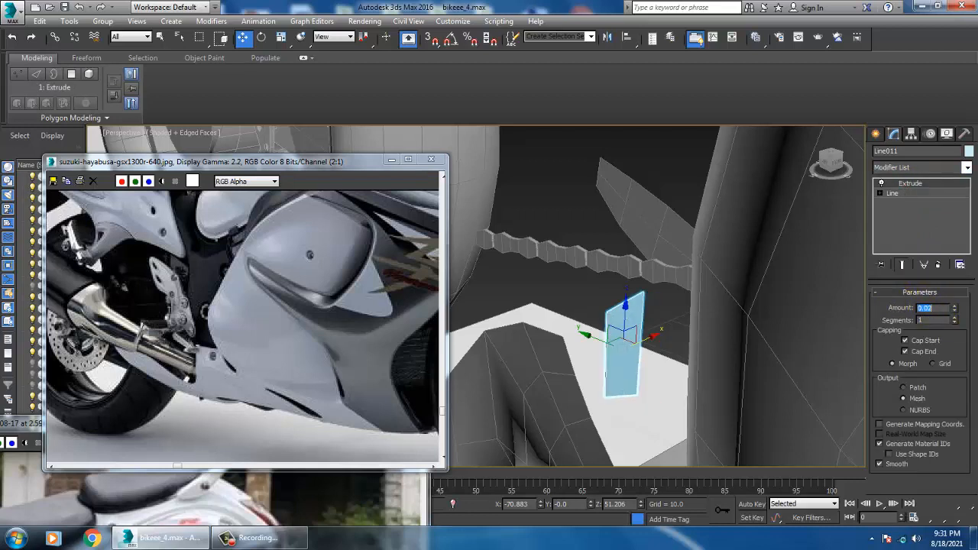
Move the extruded four-point plate along Y to about 17.6 so it lines up with the footrest box
mouse_move(648, 318)
middle_mouse_down("alt")
mouse_move(668, 318)
mouse_move(638, 312)
middle_mouse_up("alt")
scroll(667, 326, "down", 4)
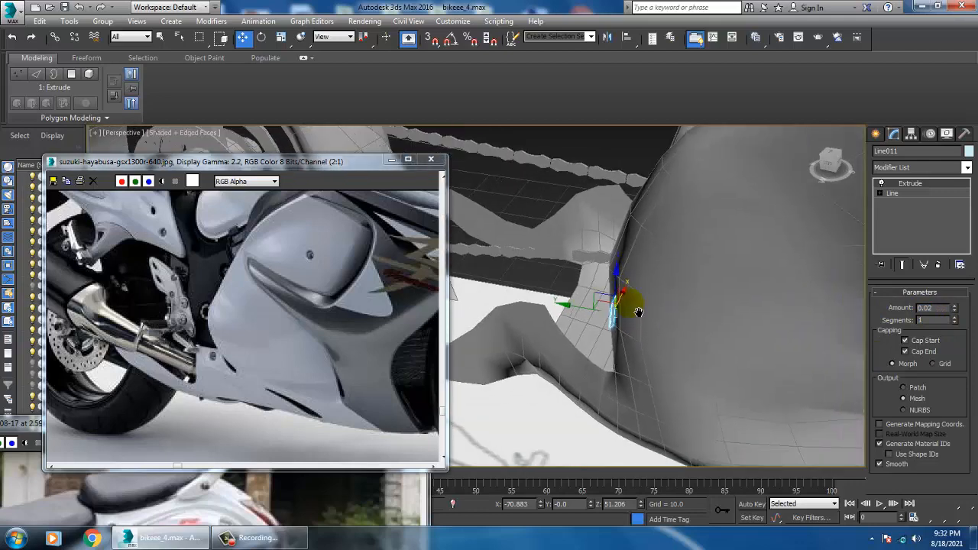
scroll(651, 325, "down", 4)
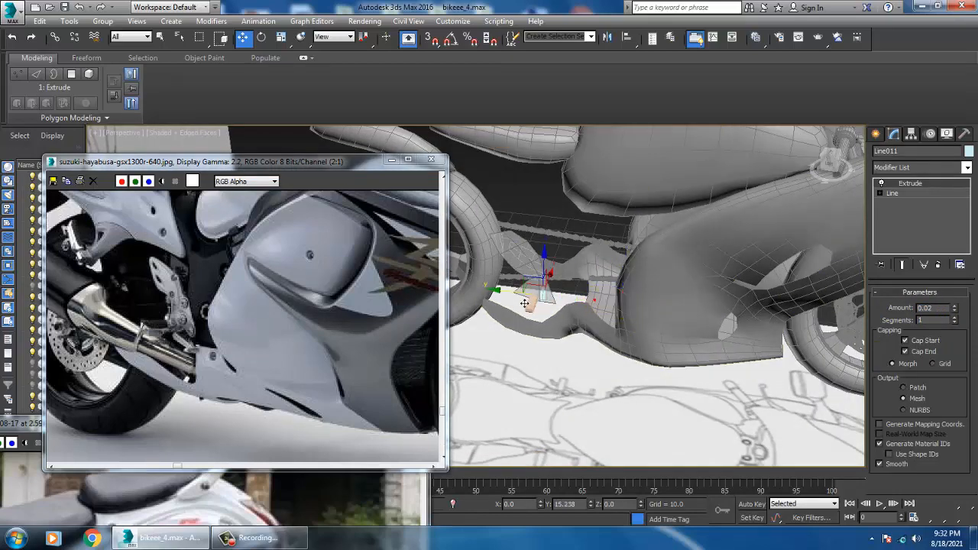
key("z")
scroll(559, 295, "down", 5)
middle_click_drag(540, 294, 517, 292, "alt")
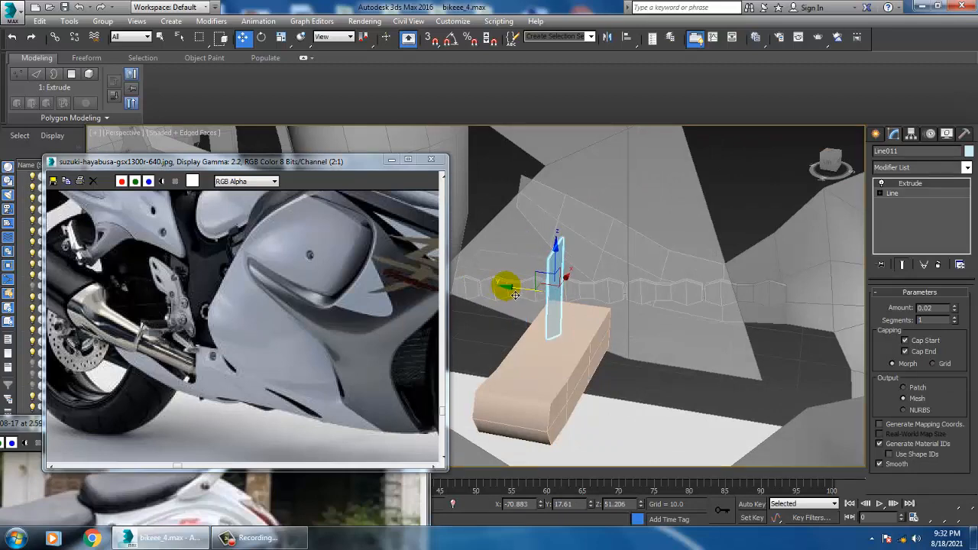
Copy the plate along Y for the other side of the footrest box and select both plates
left_click_drag(521, 293, 565, 303, "shift")
left_click(503, 323)
middle_click_drag(559, 329, 606, 327, "alt")
left_click(658, 304, "ctrl")
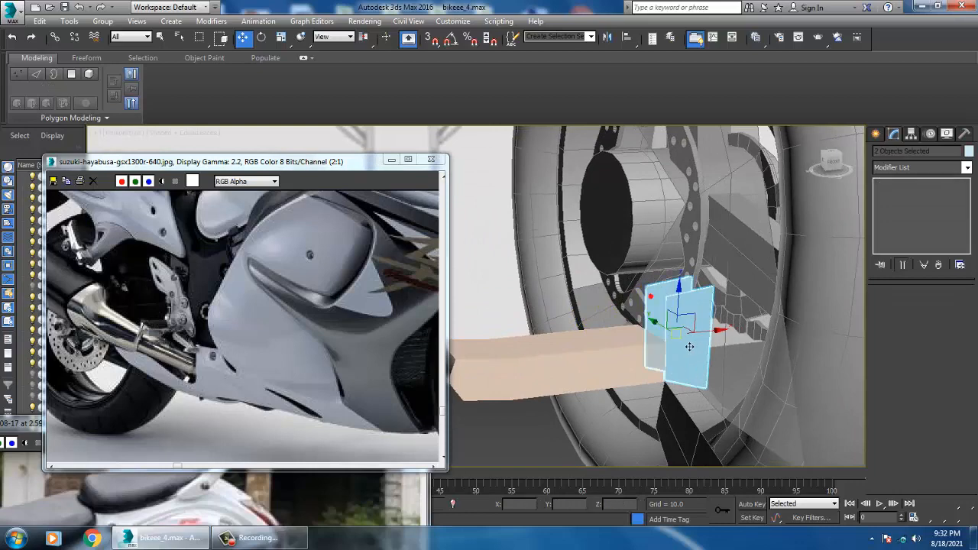
middle_click_drag(718, 340, 704, 324, "alt")
scroll(712, 332, "up", 4)
key("z")
key("super")
key("super")
Move the footrest box inward along X to about -75.6 and up to Z about 51.17 so its end overlaps the plates
scroll(694, 332, "down", 3)
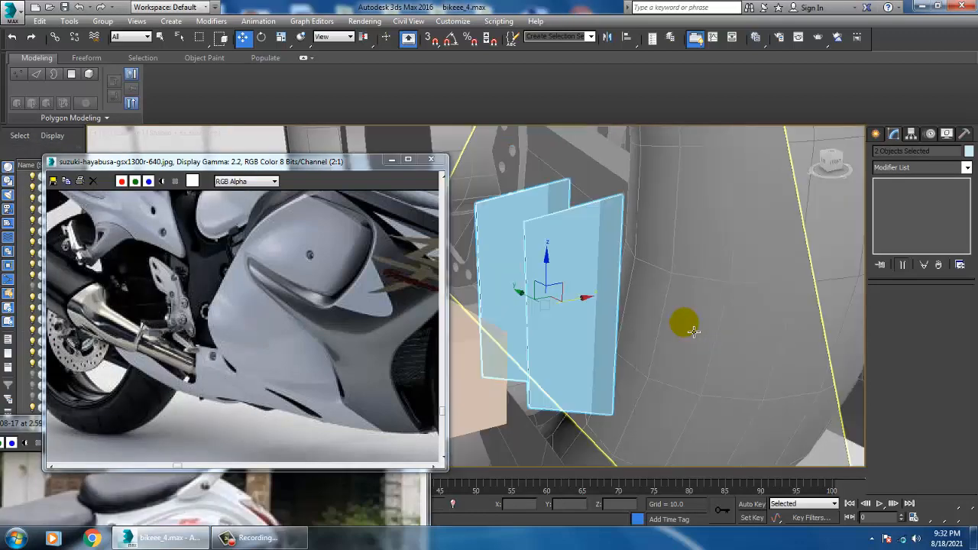
scroll(684, 328, "down", 3)
key("alt+w")
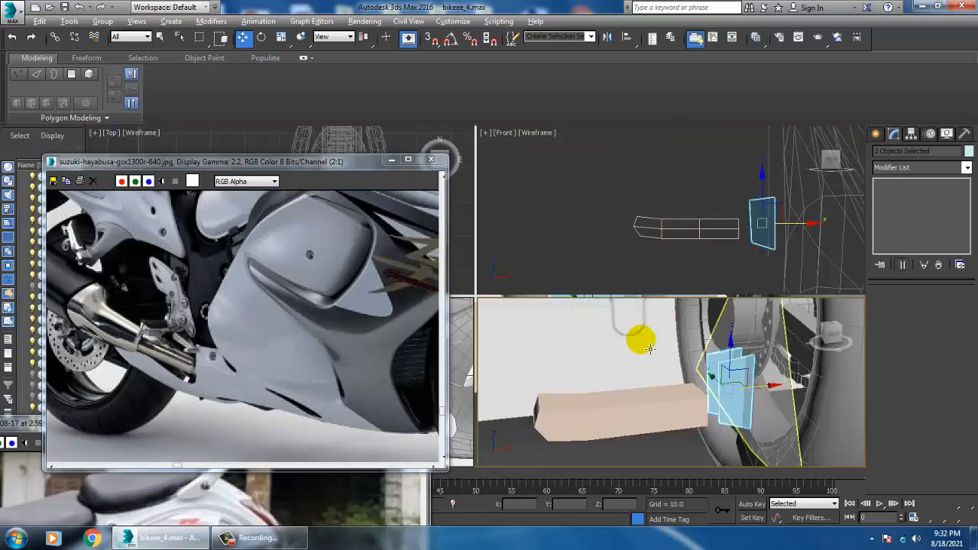
left_click(641, 415)
left_click_drag(633, 418, 698, 407)
key("alt+w")
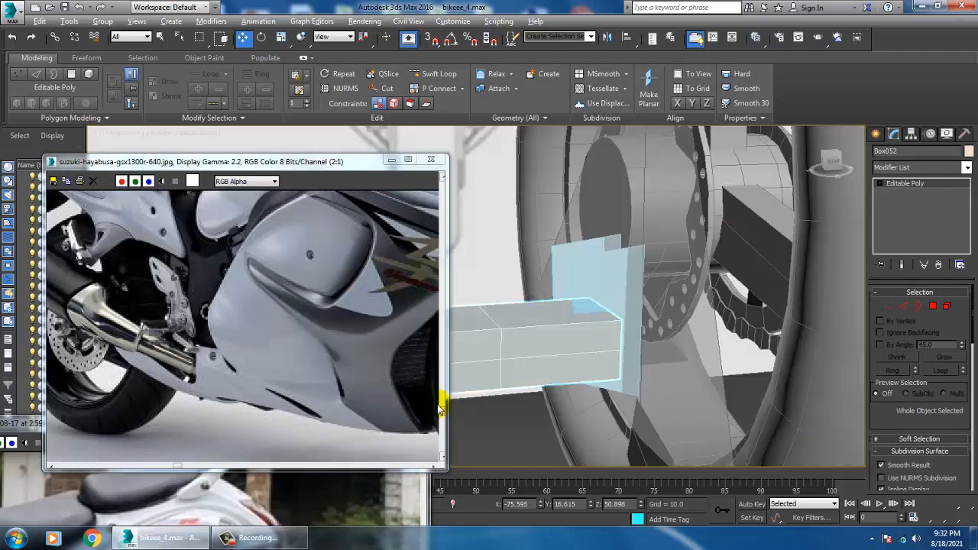
key("alt+w")
key("alt+w")
middle_click_drag(695, 235, 701, 240, "alt")
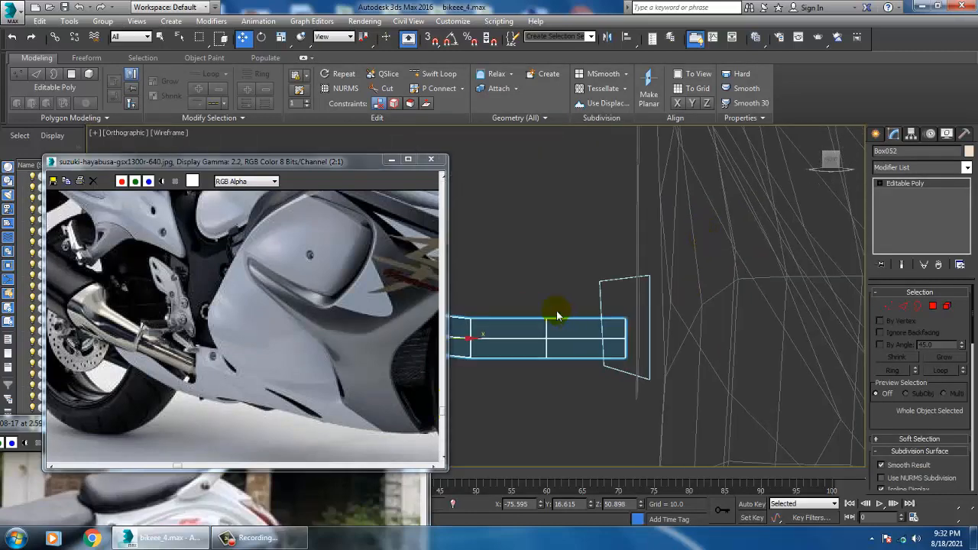
middle_click_drag(478, 330, 548, 331)
left_click_drag(501, 314, 505, 305)
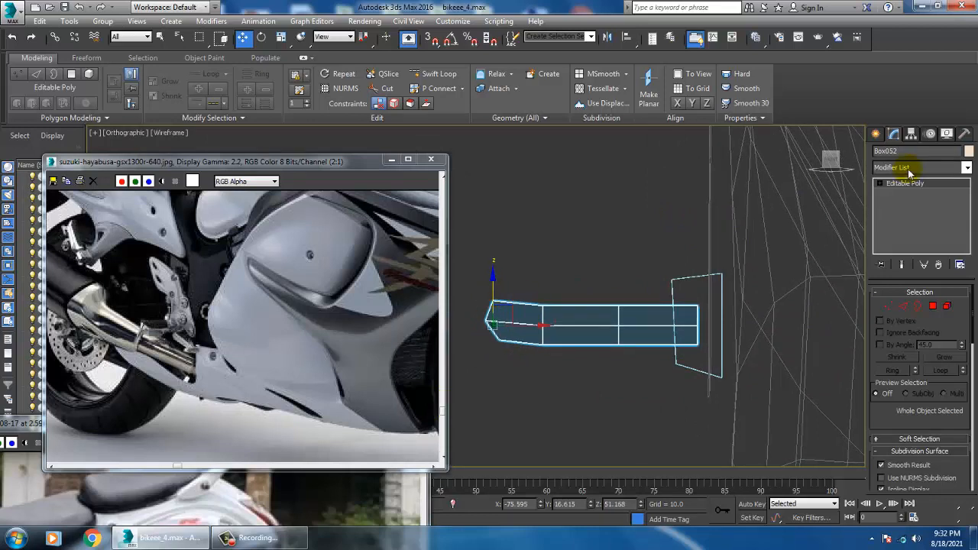
Create a small cylinder with a radius of about 0.19 over the plates in the Front view, using AutoGrid
left_click(875, 135)
left_click(879, 153)
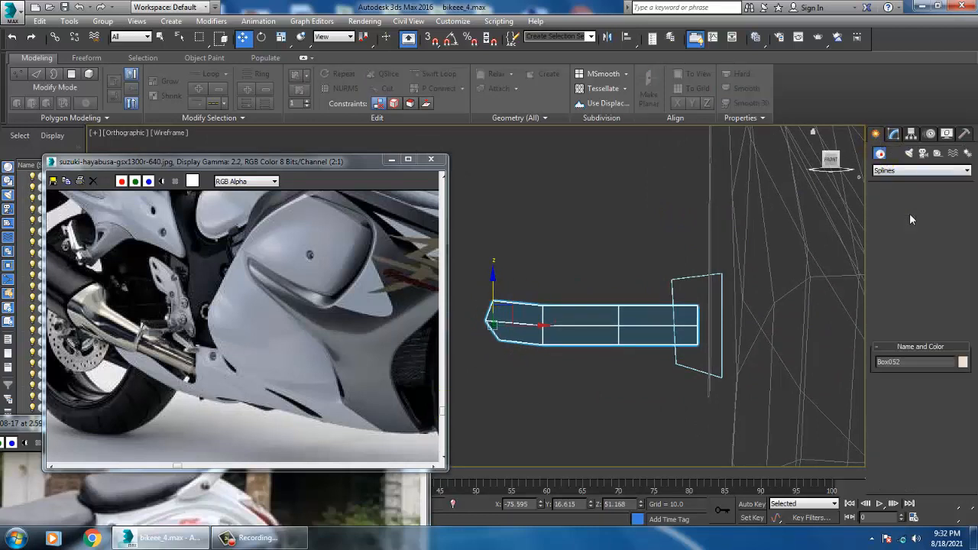
left_click(902, 238)
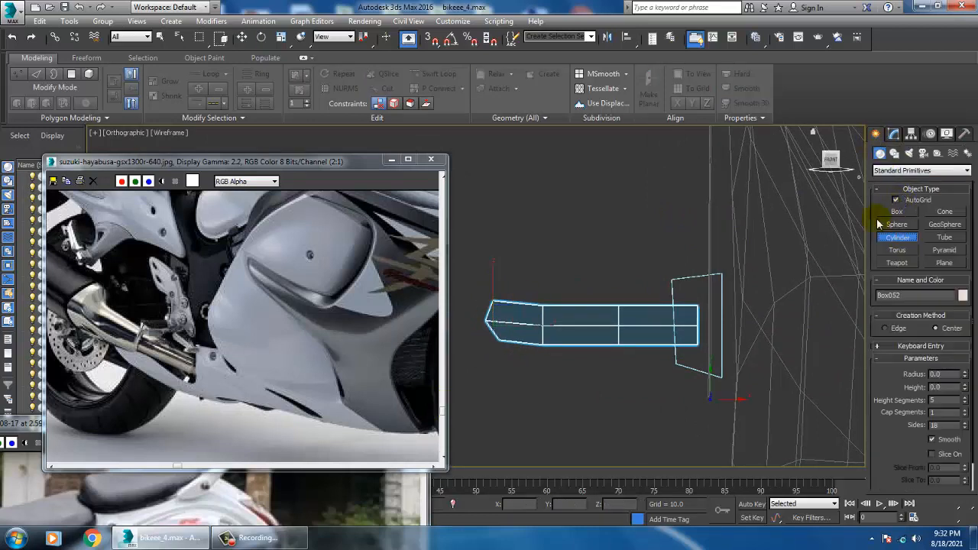
left_click_drag(697, 342, 697, 334)
right_click(699, 337)
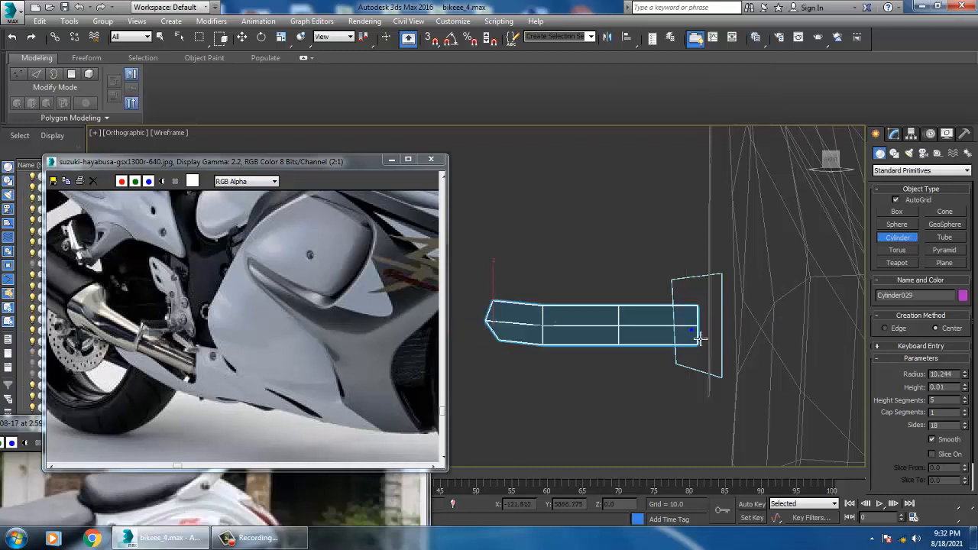
key("f")
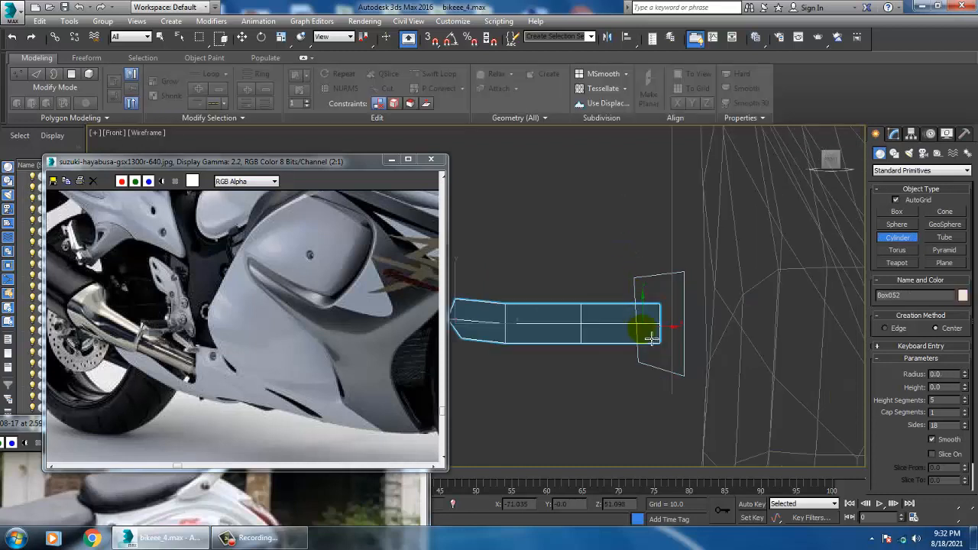
left_click_drag(658, 333, 662, 334)
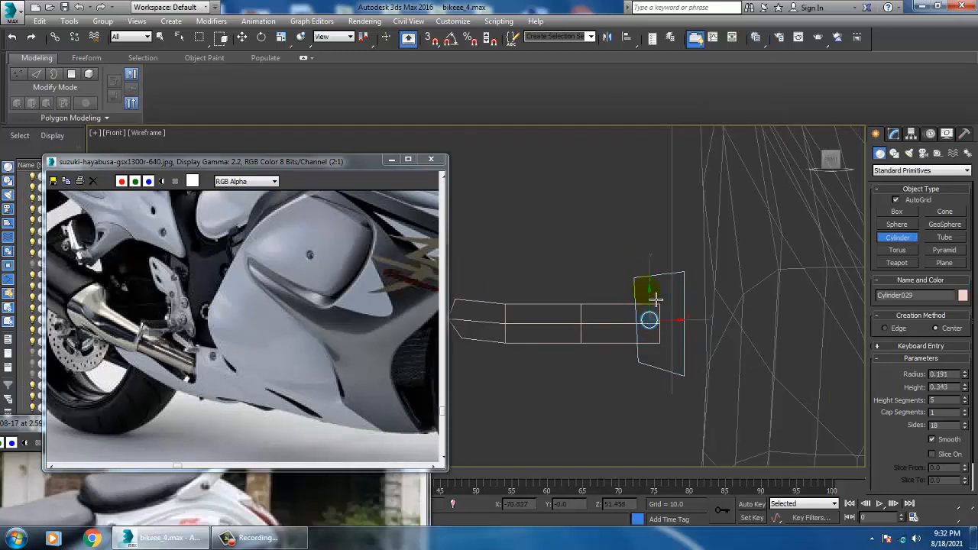
left_click(642, 261)
Move the cylinder along Y to about 17.8 so it passes through the two plates and the footrest box as a pin
key("w")
key("alt+w")
middle_click(675, 366)
key("alt+w")
scroll(706, 377, "down", 8)
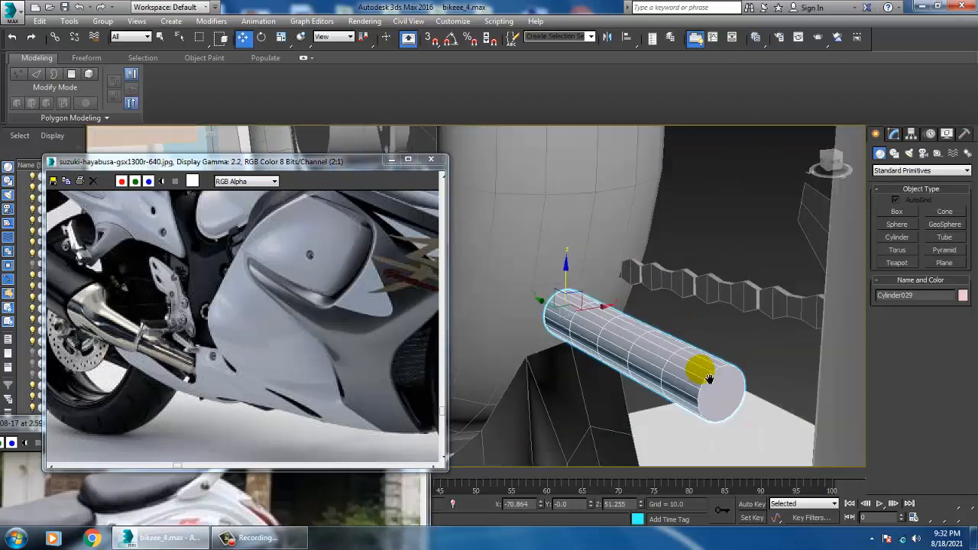
middle_click_drag(706, 378, 675, 372, "alt")
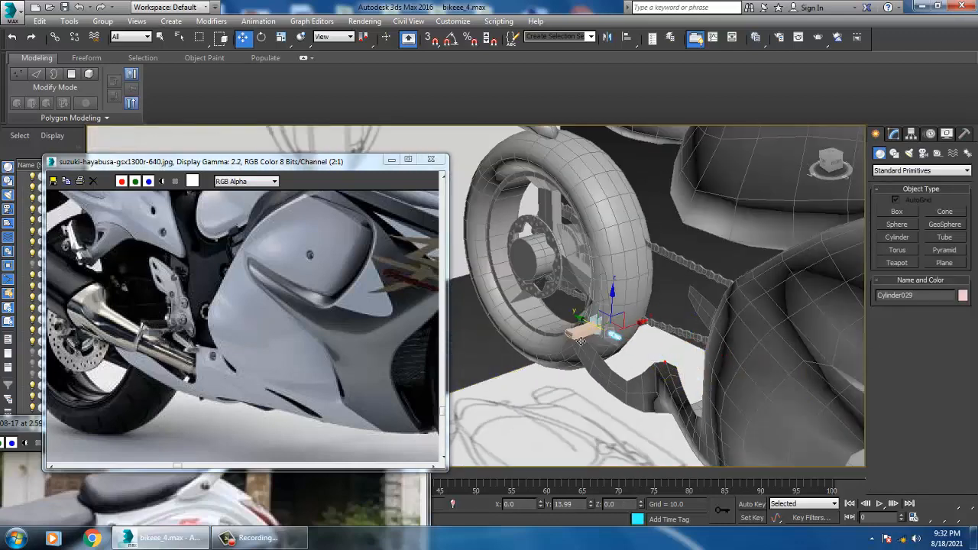
key("z")
middle_click_drag(576, 339, 646, 349, "alt")
scroll(658, 353, "down", 9)
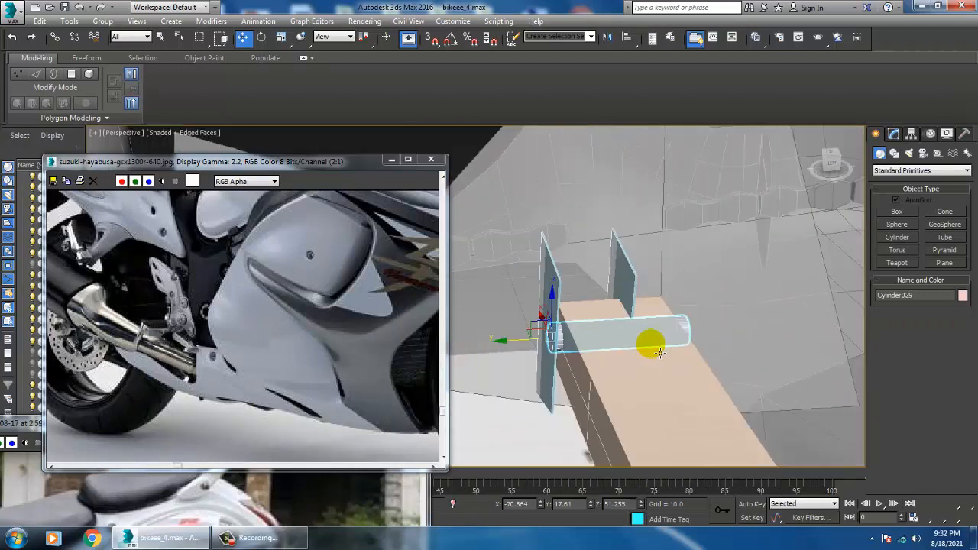
key("r")
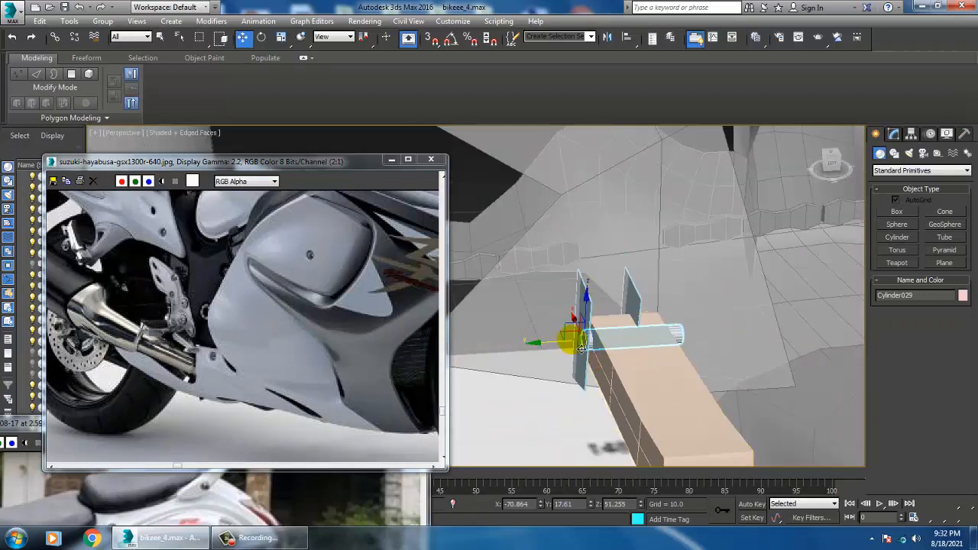
middle_click_drag(542, 354, 680, 334, "alt")
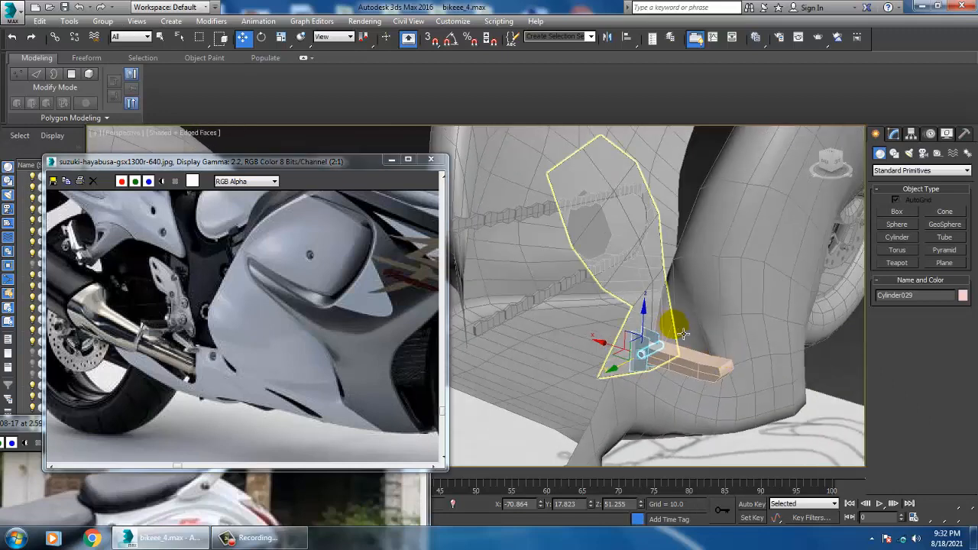
Apply a Shell modifier to the footrest bracket plane with an outer amount of 0.17
scroll(684, 334, "down", 3)
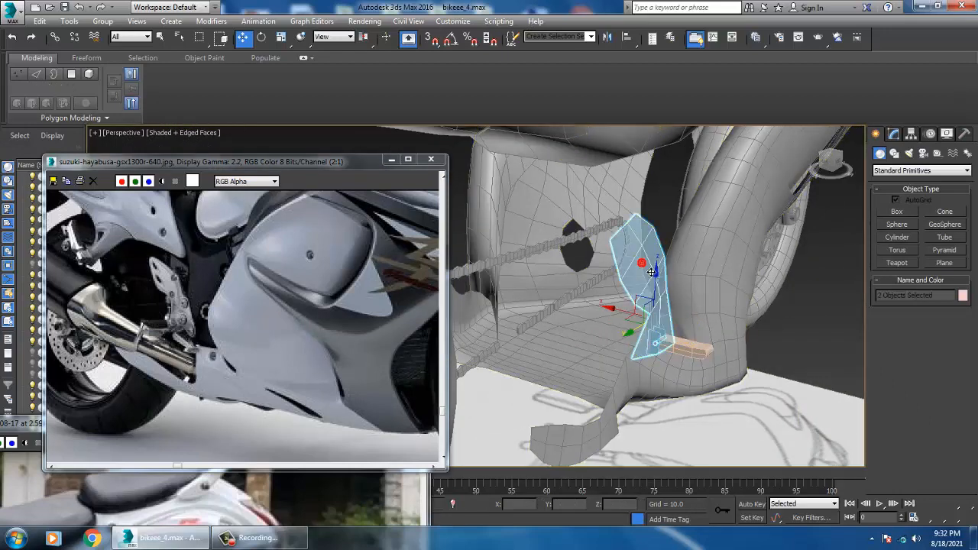
left_click(640, 284)
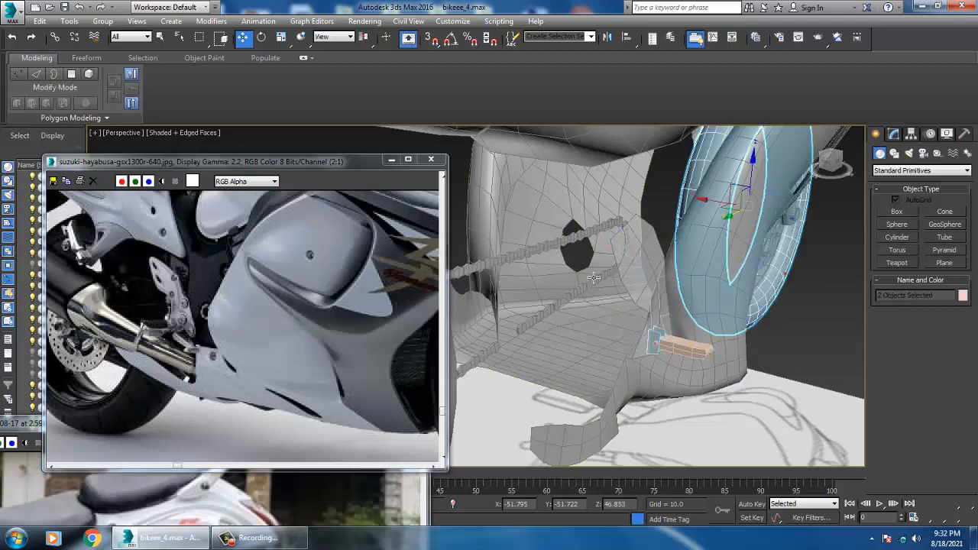
left_click(638, 287)
scroll(657, 286, "up", 3)
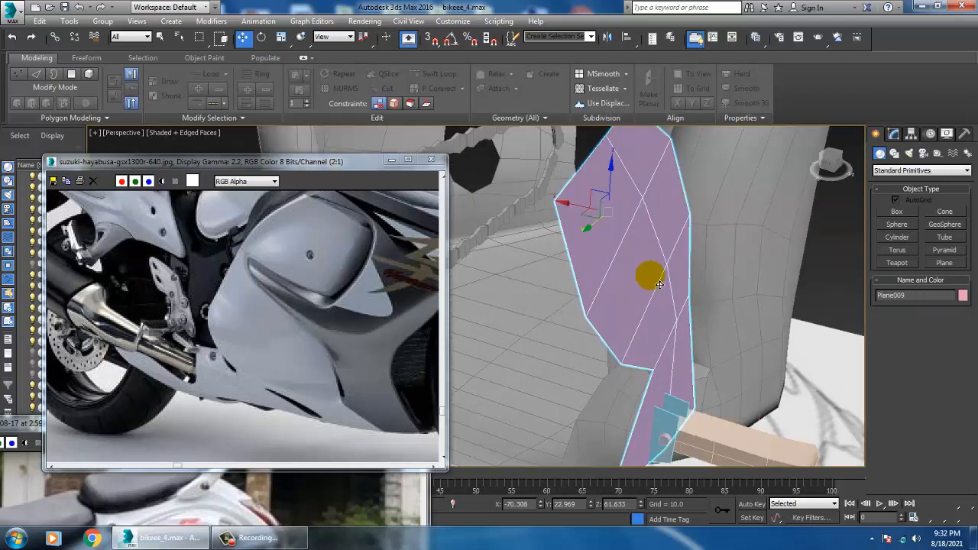
middle_click_drag(670, 288, 678, 302)
left_click(894, 134)
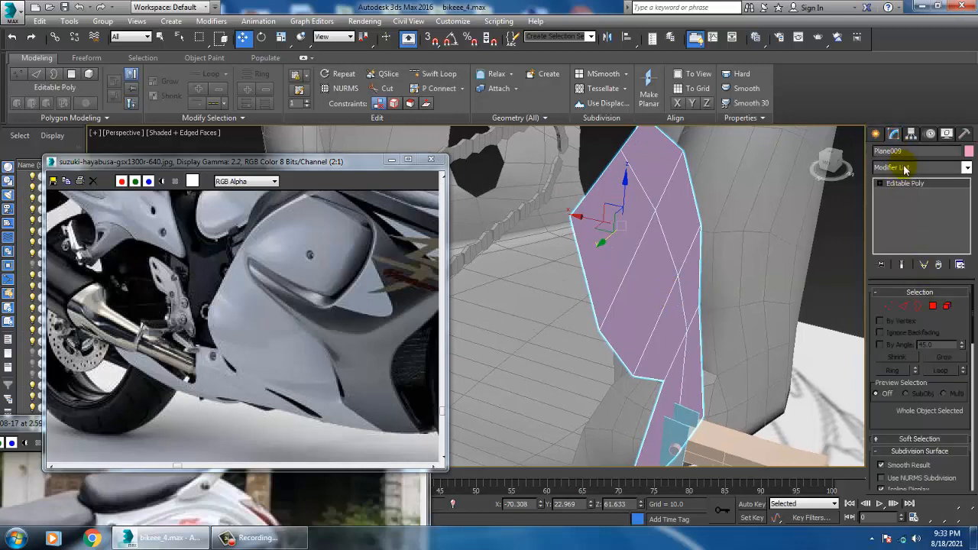
left_click(904, 169)
type("sh")
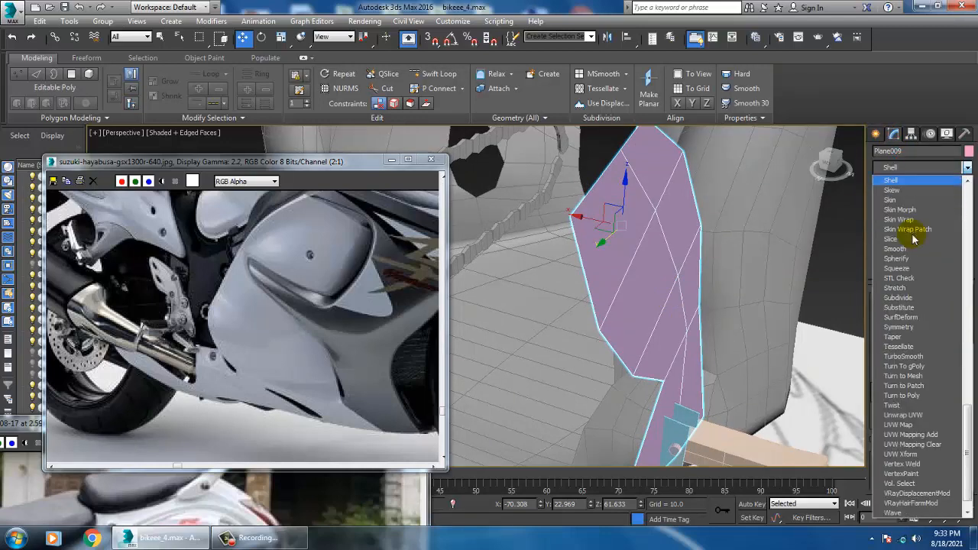
key("Return")
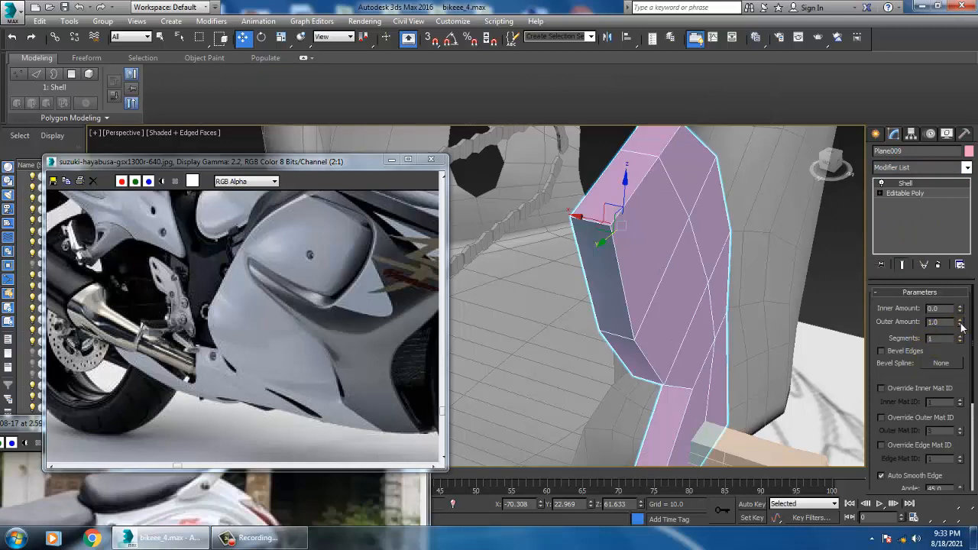
left_click_drag(961, 327, 970, 375)
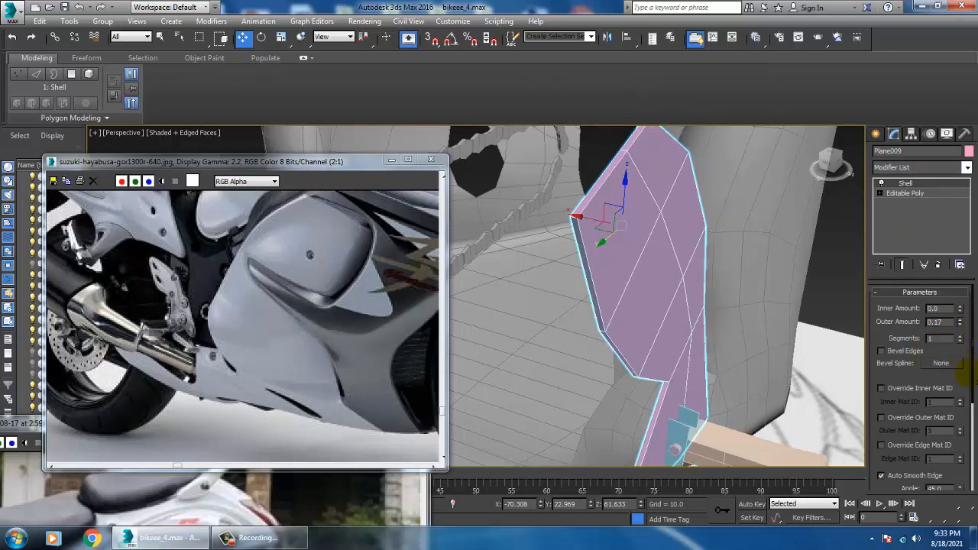
Unhide all hidden objects around the footrest bracket
scroll(692, 268, "down", 6)
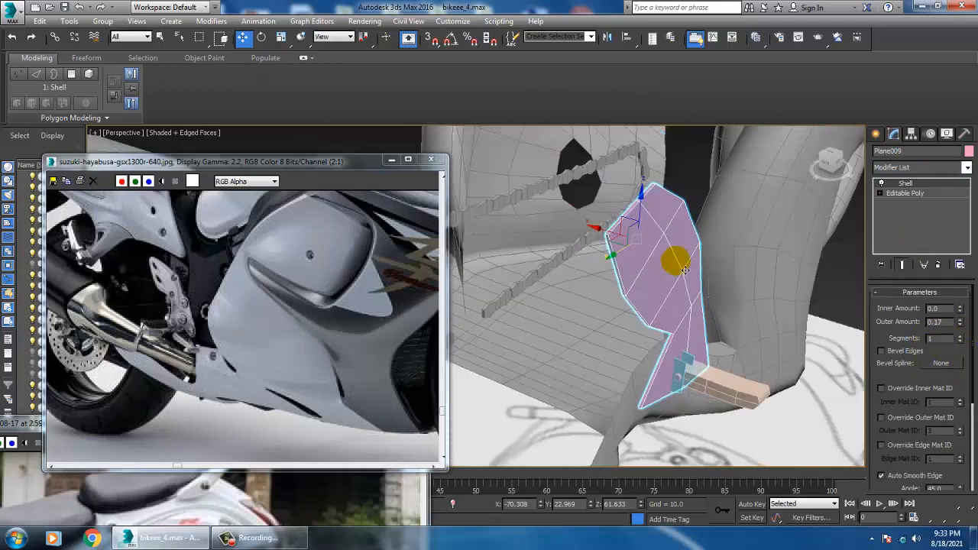
middle_click_drag(685, 267, 676, 308, "alt")
right_click(771, 262)
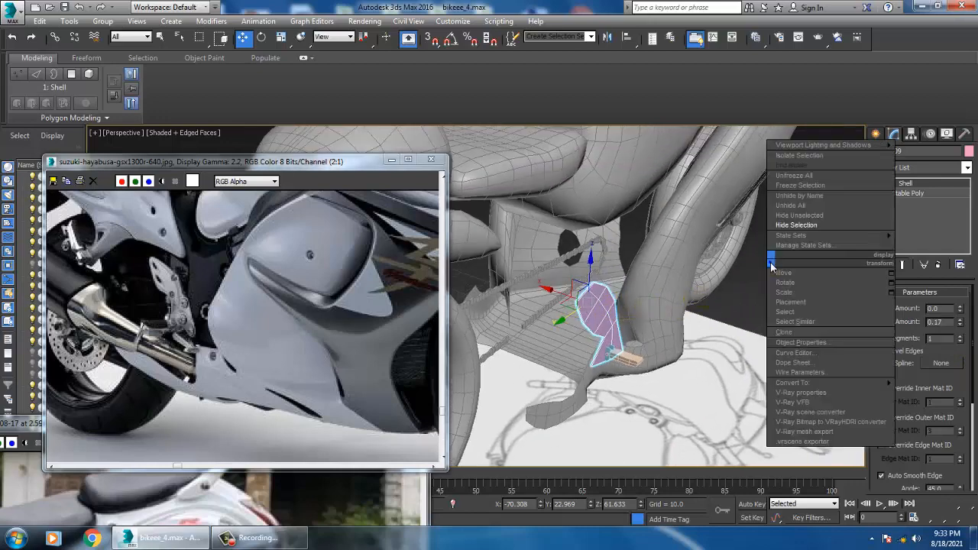
left_click(817, 213)
Apply a Shell modifier with an outer amount of 0.17 to the frame panel behind the footrest bracket
middle_click_drag(616, 310, 624, 279, "alt")
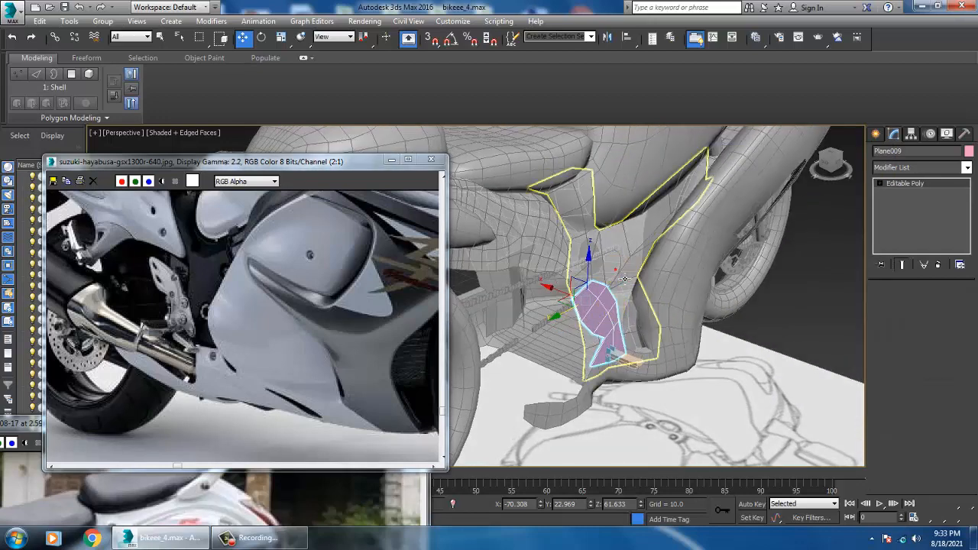
left_click(514, 247)
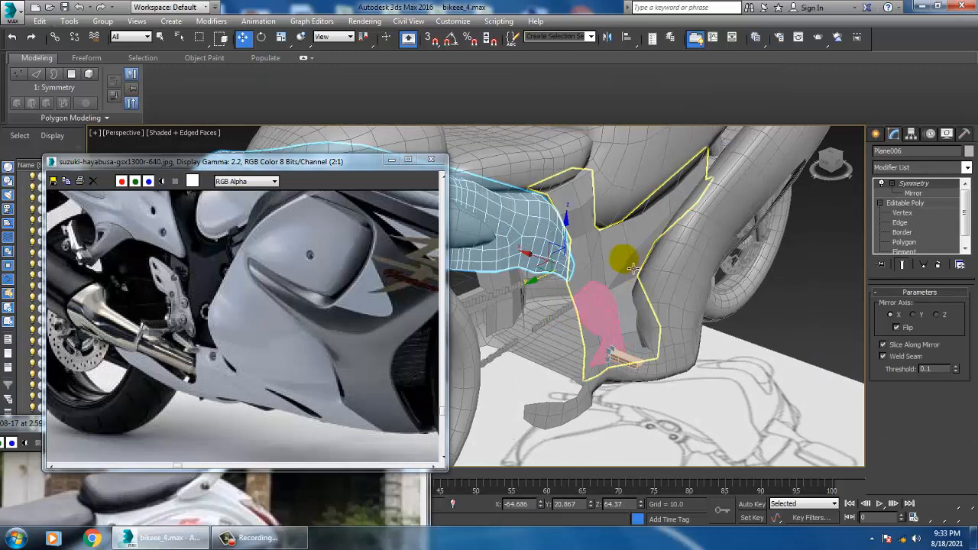
middle_click_drag(757, 295, 627, 274, "alt")
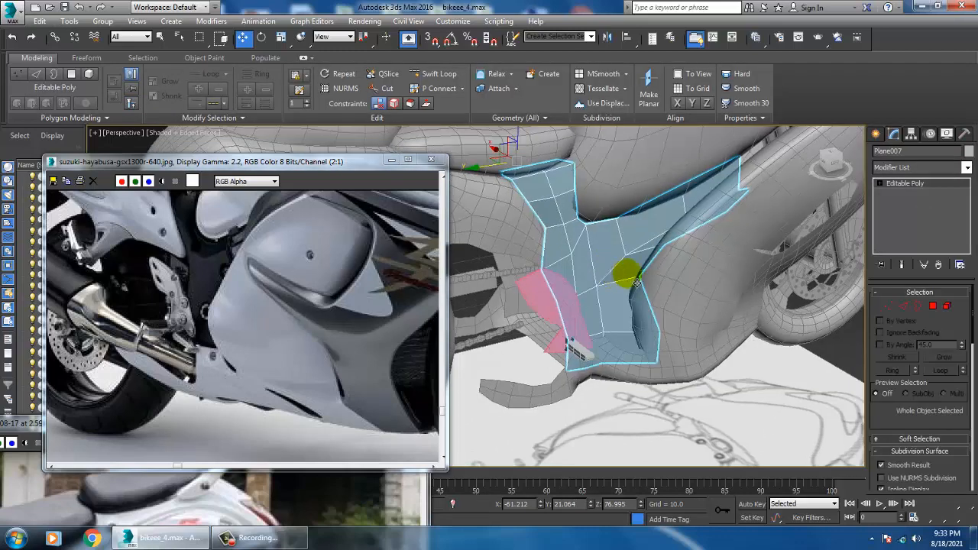
left_click(907, 168)
type("sh")
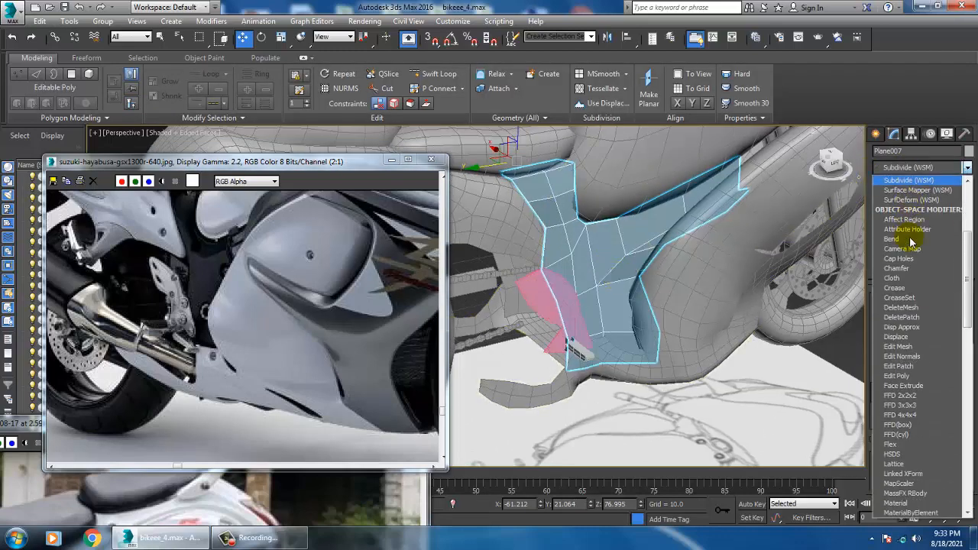
left_click(902, 181)
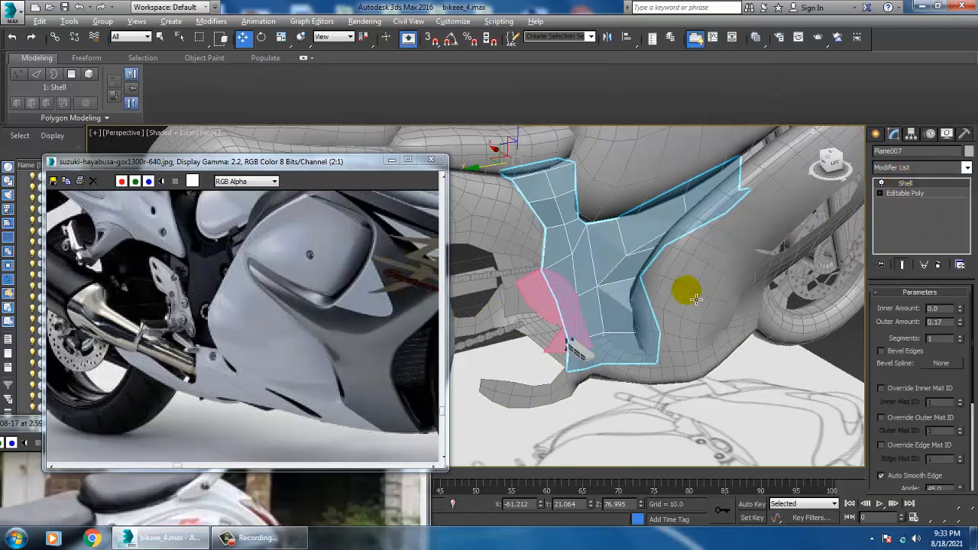
Move the footrest bracket together with its footrest parts along X, inward toward the frame panel
middle_click_drag(695, 300, 669, 376, "alt")
scroll(646, 308, "up", 4)
left_click(601, 334)
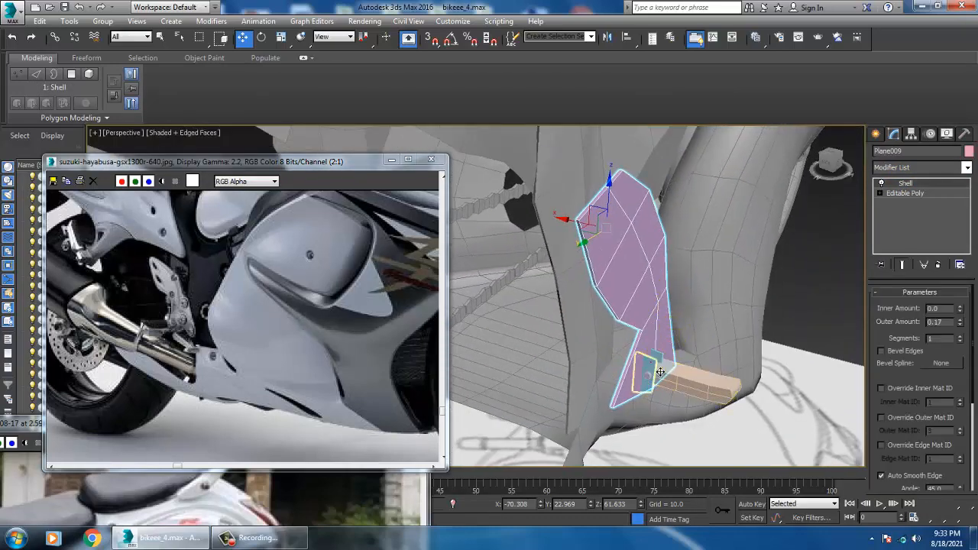
left_click(661, 372, "ctrl")
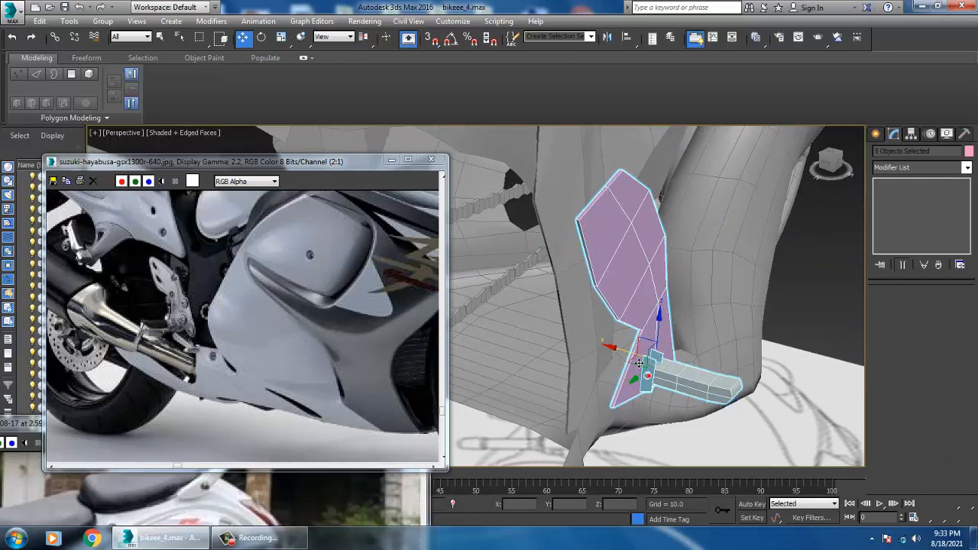
left_click_drag(638, 363, 519, 344)
middle_click_drag(594, 337, 659, 308, "alt")
Compare the footrest bracket's placement with the side blueprint, the surrounding bike model and the Hayabusa reference photo
scroll(659, 307, "down", 5)
scroll(534, 332, "up", 5)
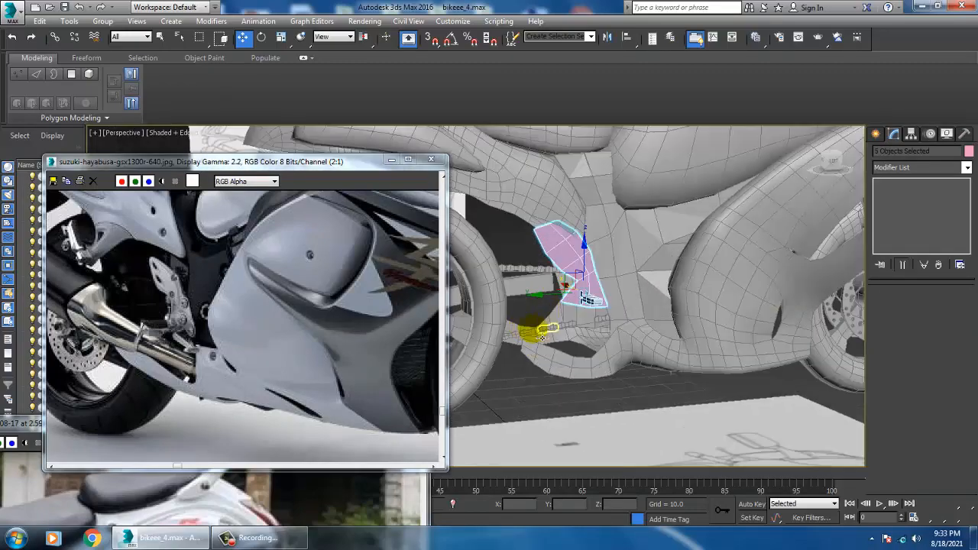
middle_click_drag(534, 332, 669, 356)
key("alt+w")
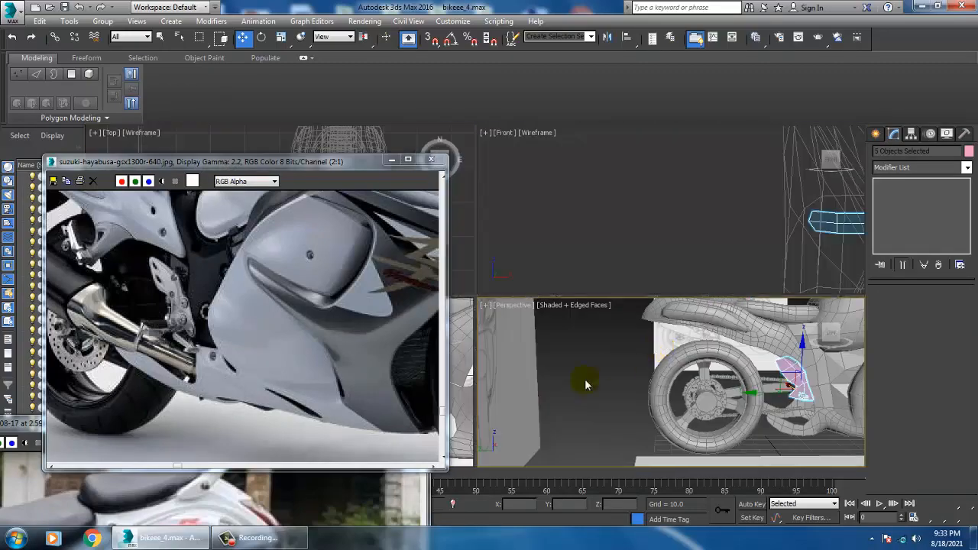
middle_click(465, 369)
key("alt+w")
scroll(557, 338, "up", 4)
middle_click_drag(556, 339, 706, 358)
scroll(587, 347, "down", 7)
scroll(620, 328, "up", 4)
scroll(711, 357, "down", 4)
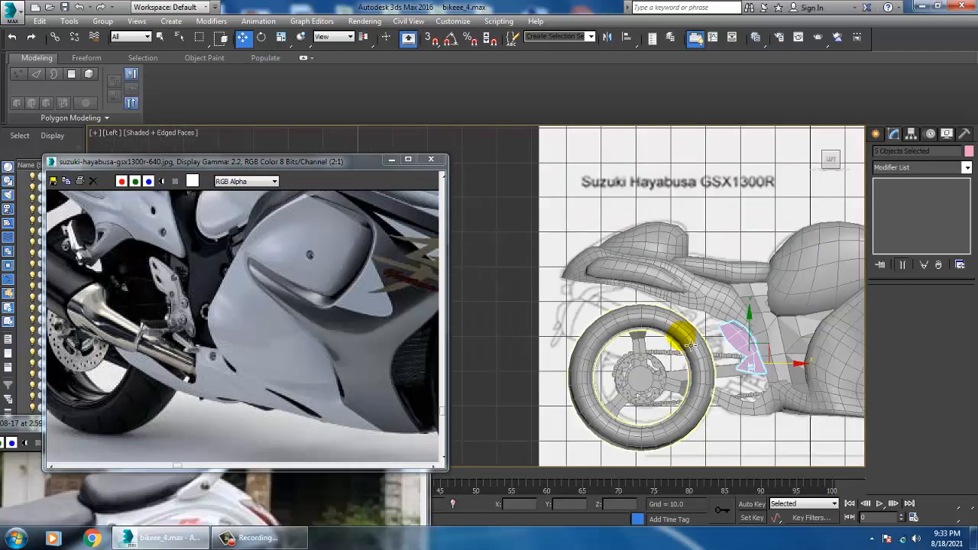
middle_click_drag(193, 294, 234, 326)
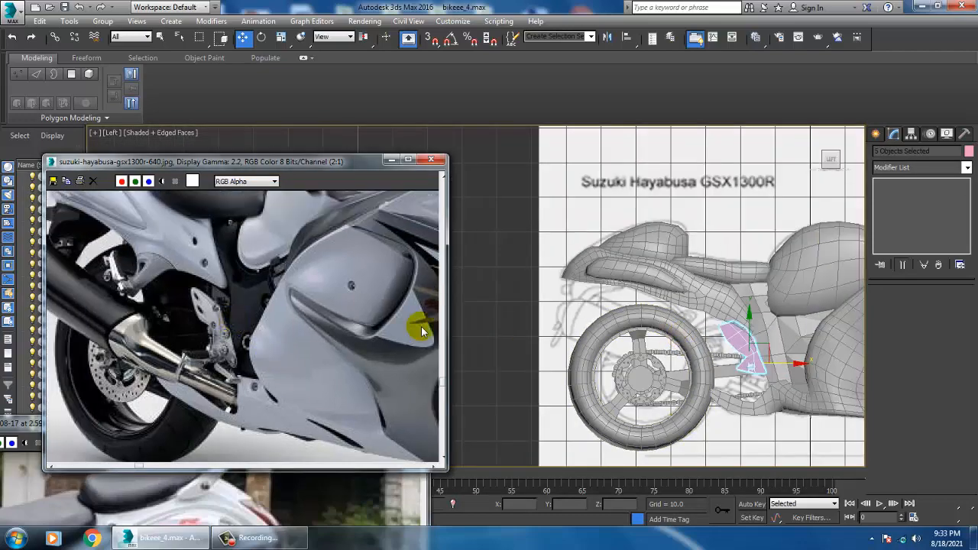
middle_click_drag(836, 336, 717, 313)
middle_click_drag(692, 350, 671, 353)
key("alt+w")
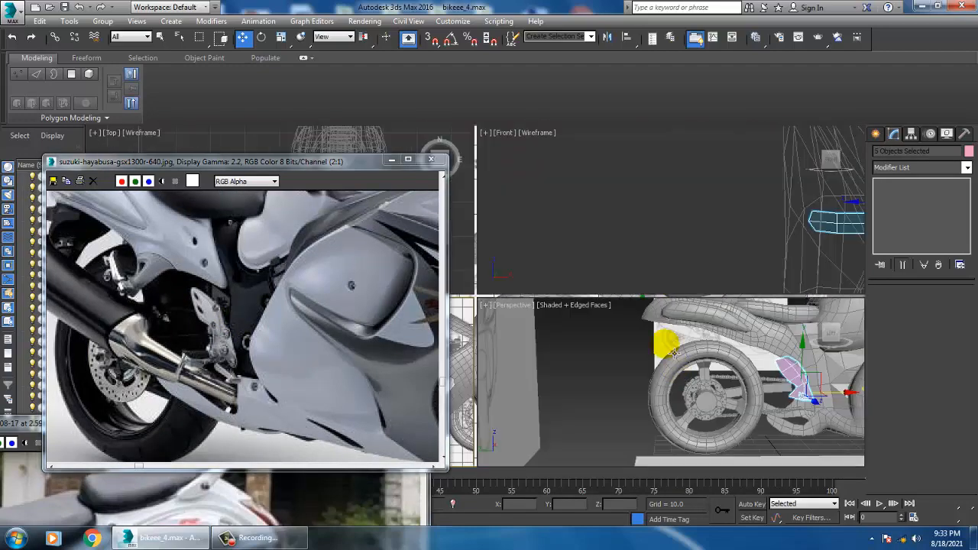
middle_click_drag(724, 417, 706, 410)
key("alt+w")
Apply a Shell modifier with an outer amount of 0.17 to the frame panel on the opposite side of the bike
middle_click_drag(690, 360, 858, 332, "alt")
left_click(619, 264)
left_click(927, 168)
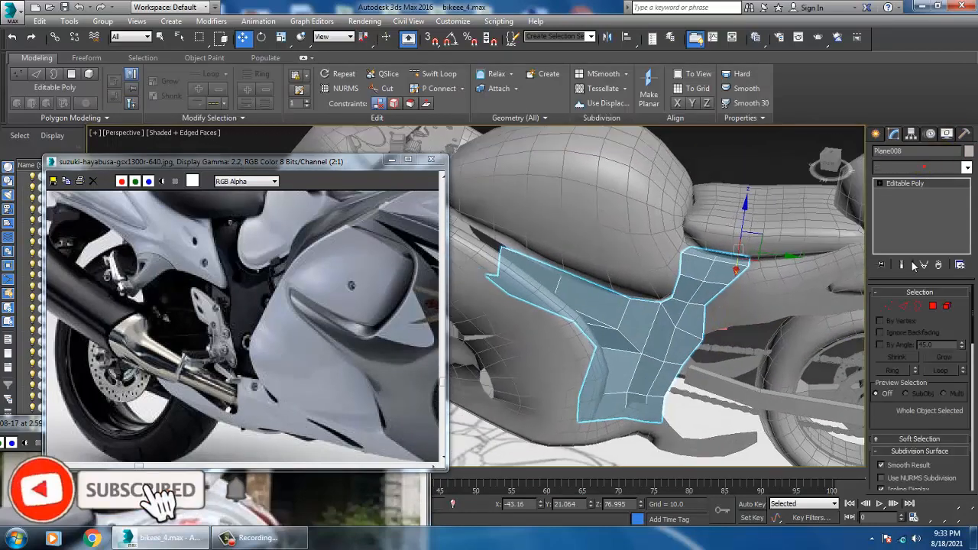
type("sh")
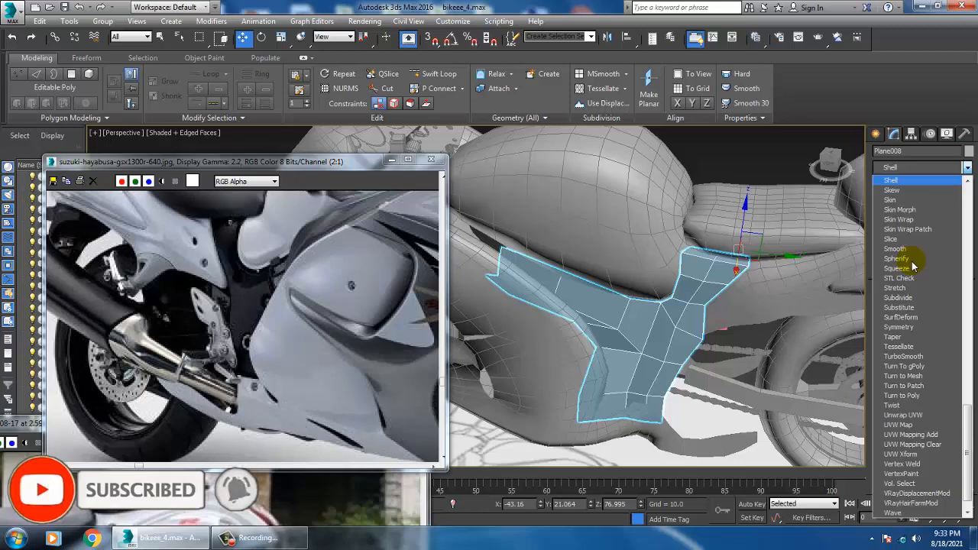
key("Return")
middle_click_drag(753, 321, 722, 315, "alt")
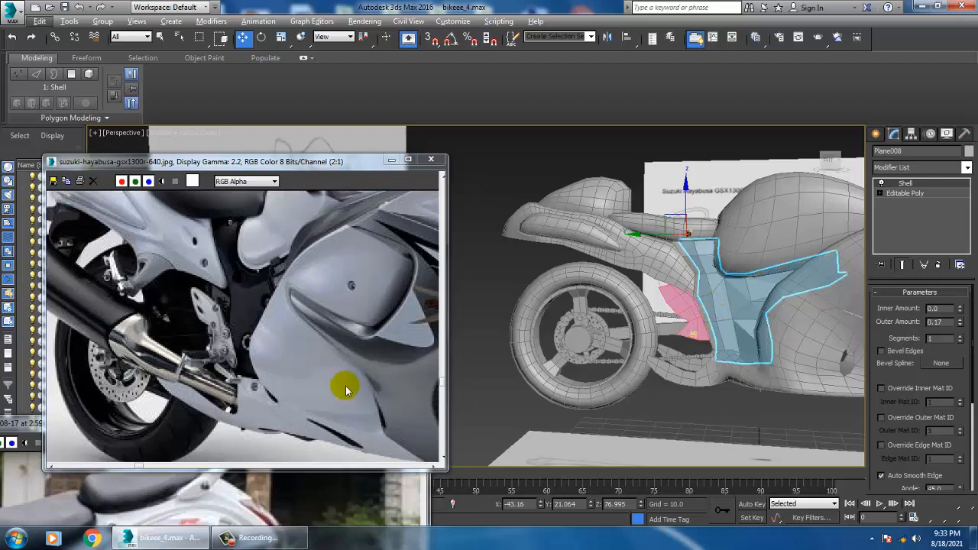
Select every object in the scene, assign them all the same light grey object color, and clear the selection
middle_click_drag(97, 307, 169, 355)
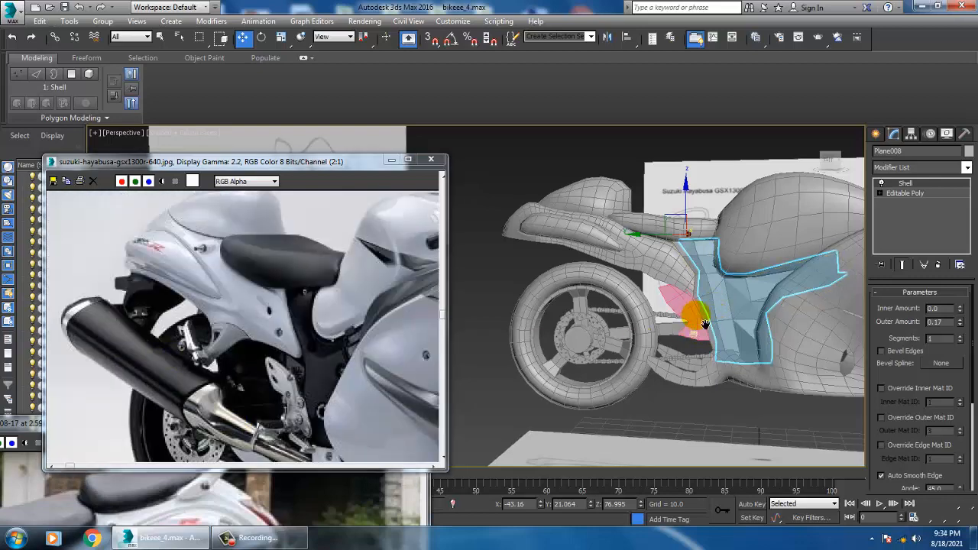
mouse_move(704, 323)
middle_mouse_down("alt")
mouse_move(689, 322)
mouse_move(784, 344)
mouse_move(710, 331)
middle_mouse_up("alt")
key("ctrl+a")
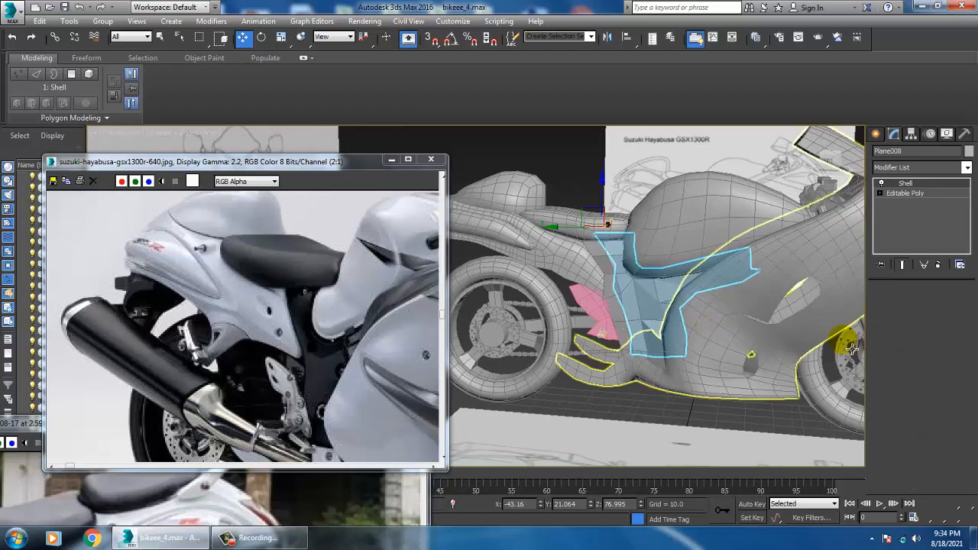
left_click(967, 152)
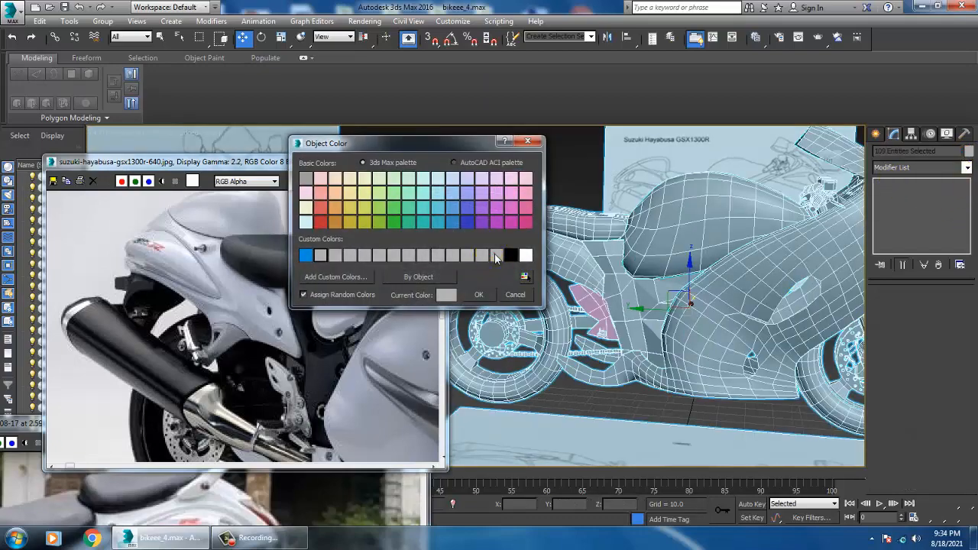
left_click(483, 296)
left_click(561, 153)
Inspect the rear wheel, chain area and the whole motorcycle model from several angles
middle_click_drag(561, 154, 632, 316, "alt")
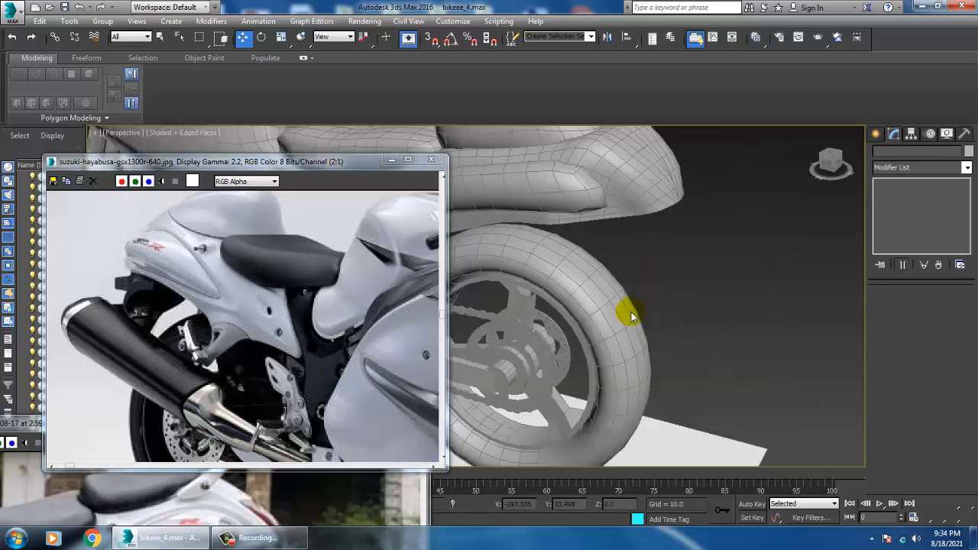
left_click(560, 336)
middle_click_drag(560, 337, 743, 403, "alt")
scroll(626, 347, "down", 4)
scroll(641, 367, "down", 4)
scroll(665, 375, "up", 5)
left_click(572, 237)
scroll(632, 307, "down", 4)
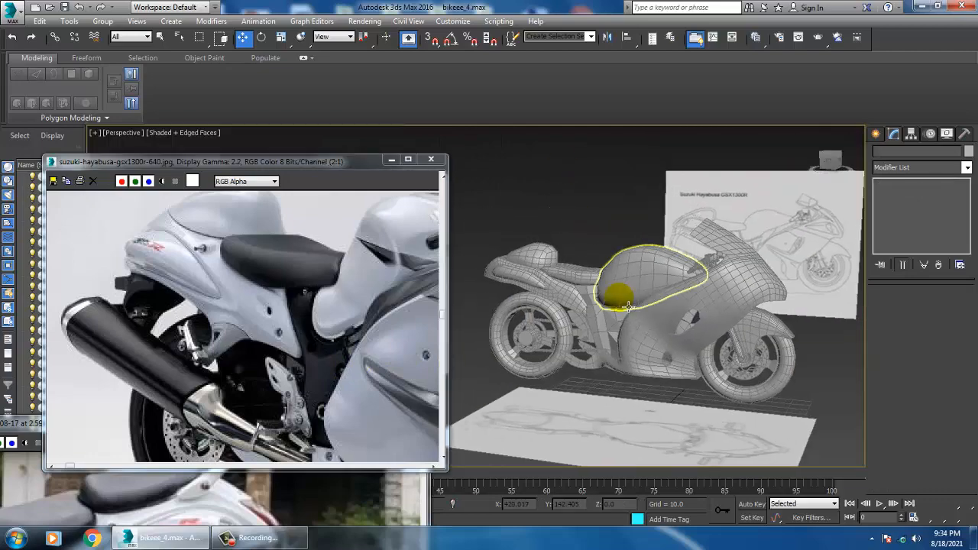